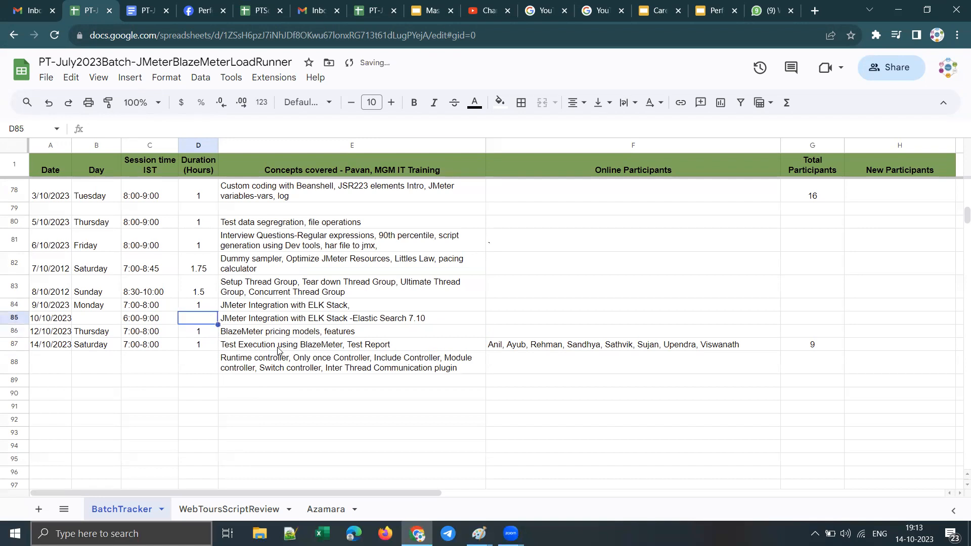
Step: Open the BlazeMeter workspace dashboard in a new browser tab and sign in with the prefilled account credentials
click(256, 347)
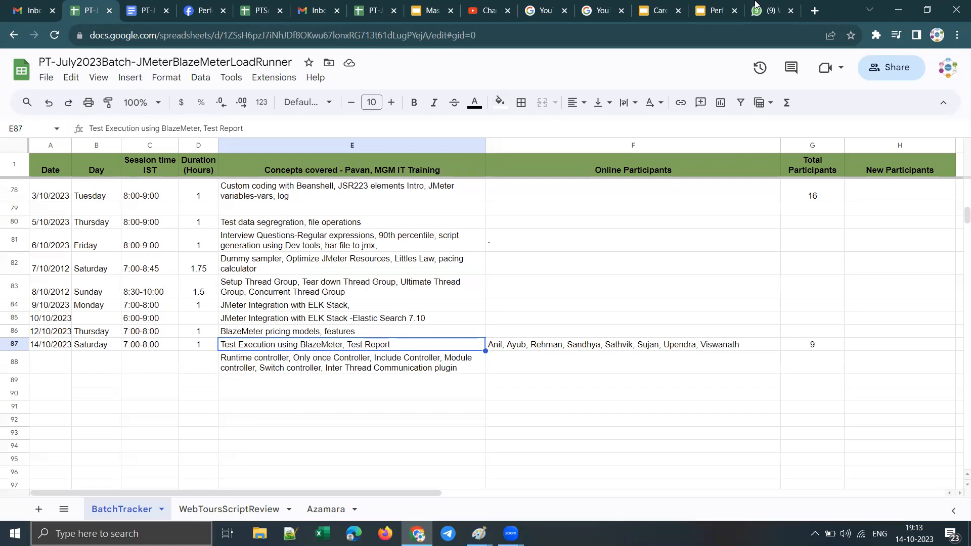
mouse_move(759, 5)
click(815, 11)
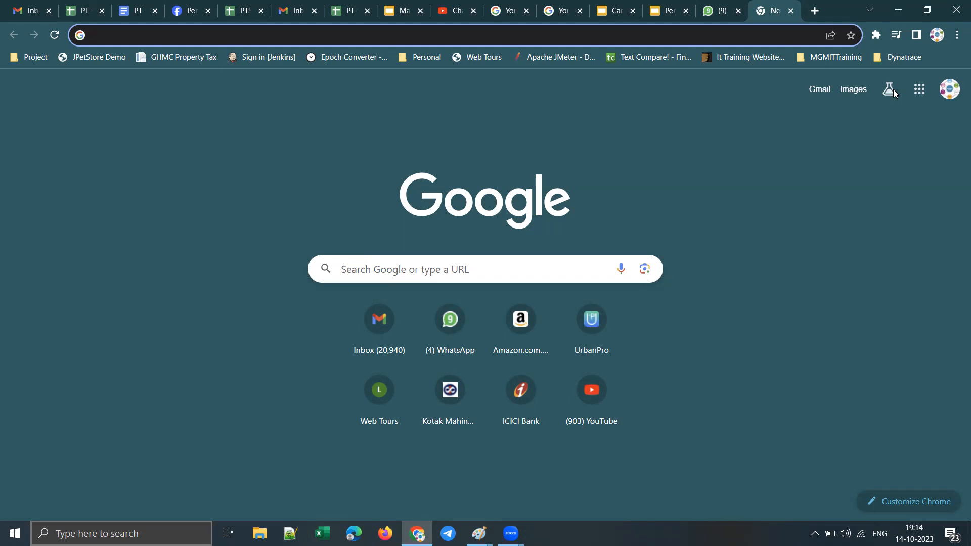
text(bla)
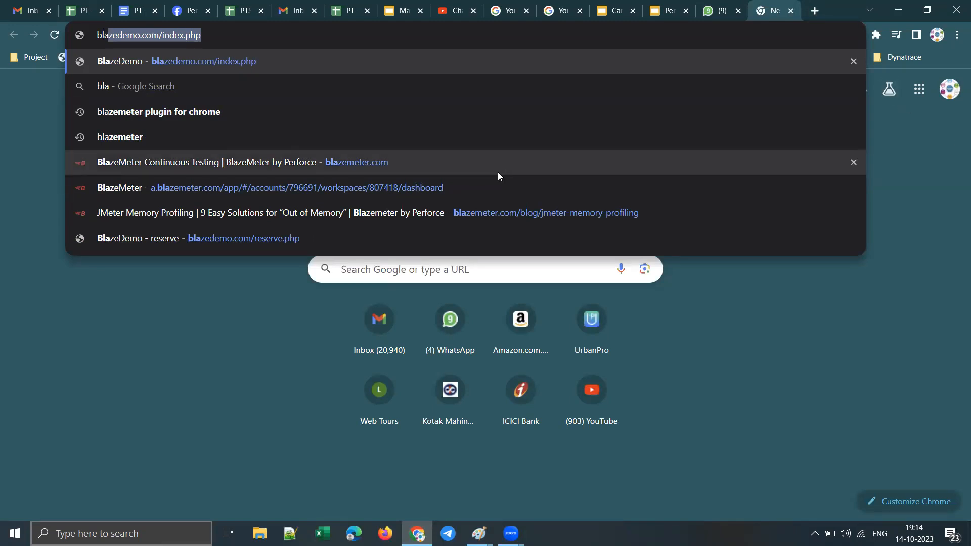
click(420, 189)
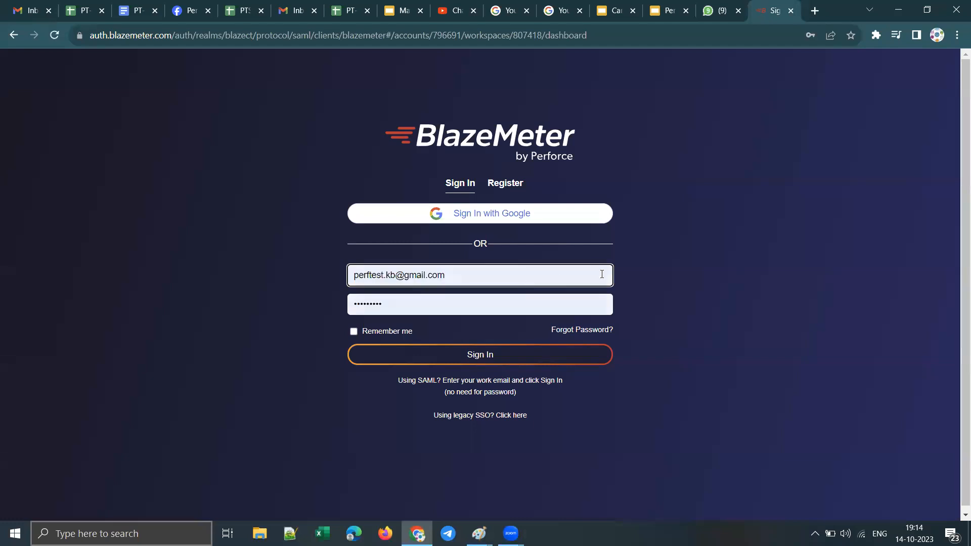
click(484, 356)
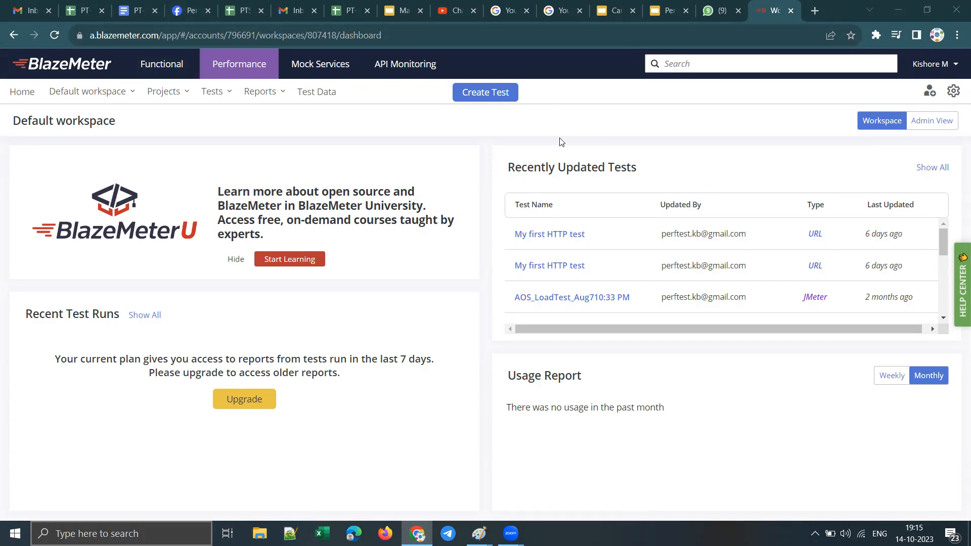
Step: Return to the PT-July2023Batch tracker and append a comma after "Test Report" in the concepts cell for 14/10/2023
click(90, 14)
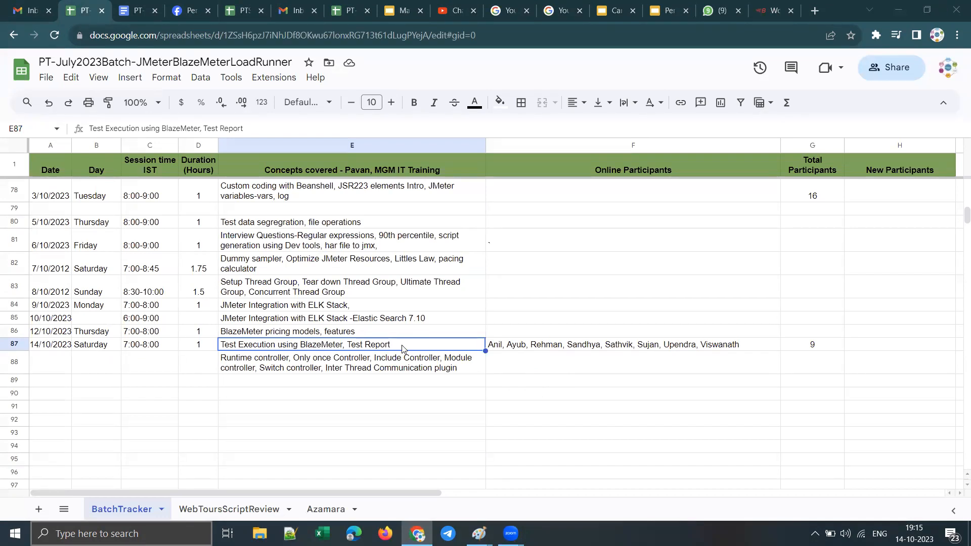
double_click(433, 343)
key(Escape)
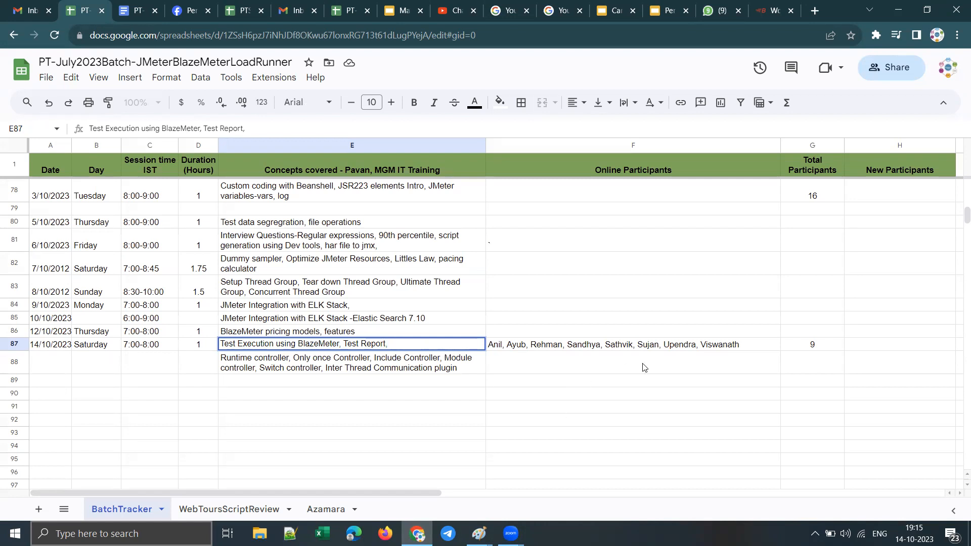
Step: Insert a missing participant's name in alphabetical order in the Online Participants cell for 14/10/2023
click(751, 347)
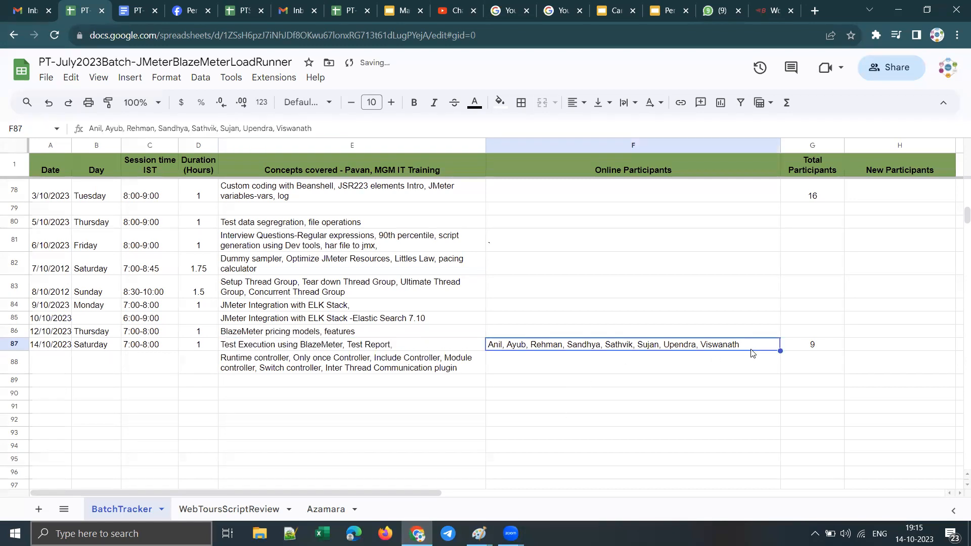
double_click(640, 348)
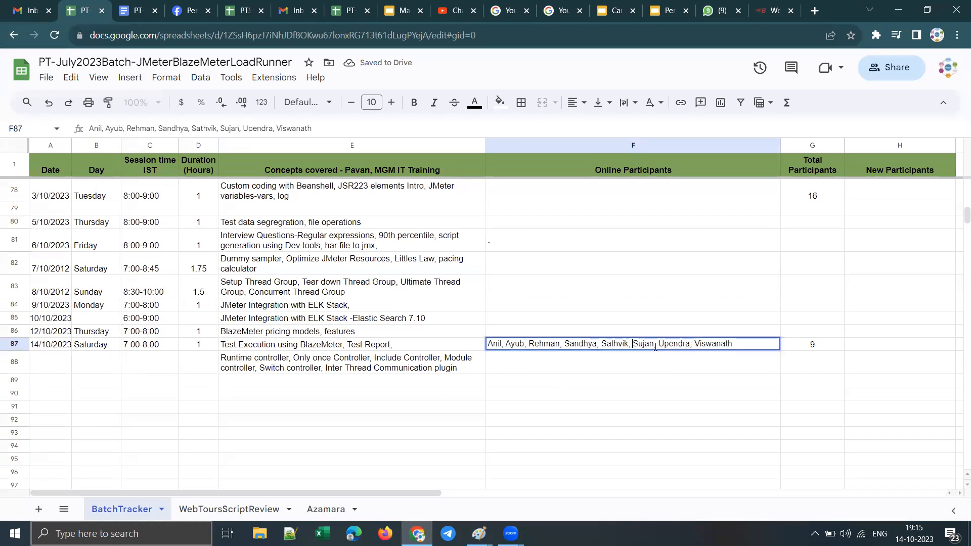
text(Shiree)
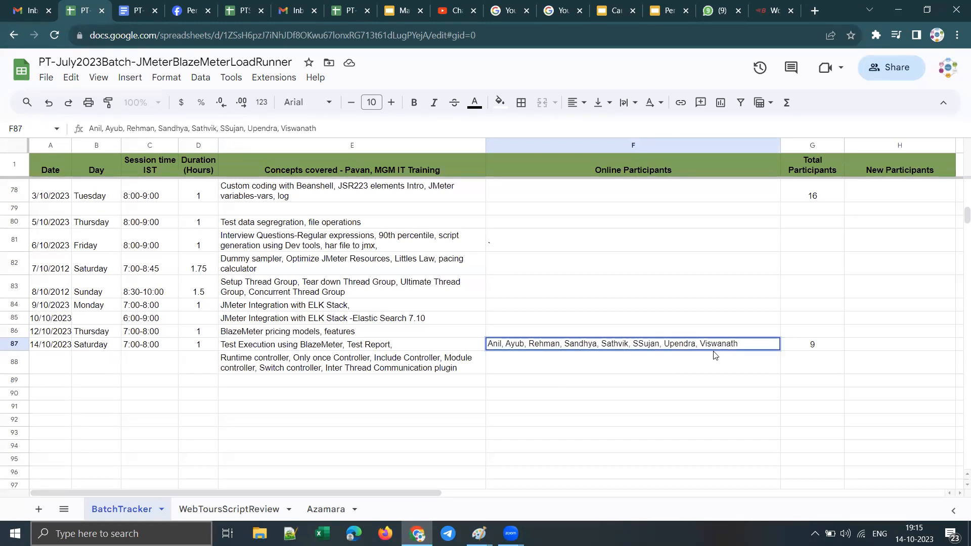
text(sha,)
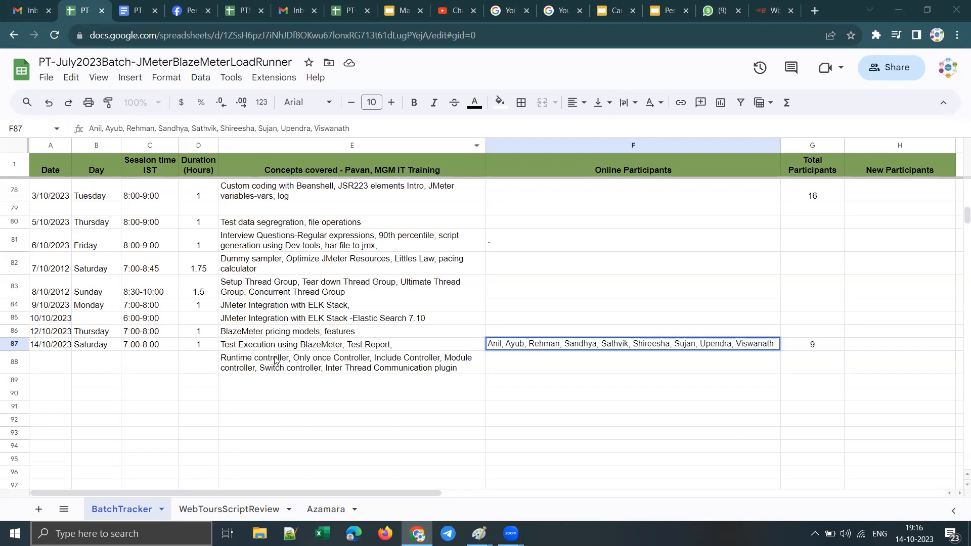
click(289, 332)
Step: Open YouTube from the Gmail account's Google apps, and go to the channel's playlists in YouTube Studio
click(31, 9)
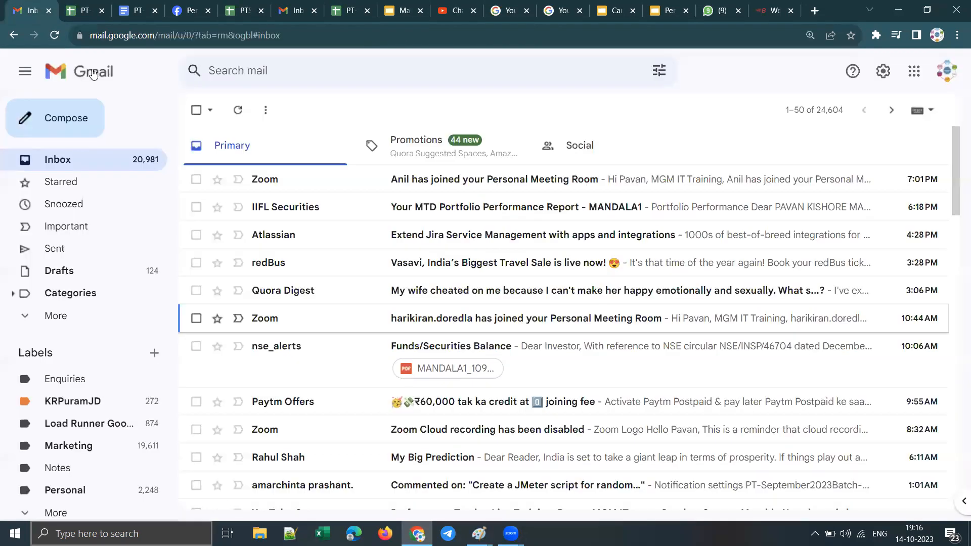
click(914, 71)
click(841, 214)
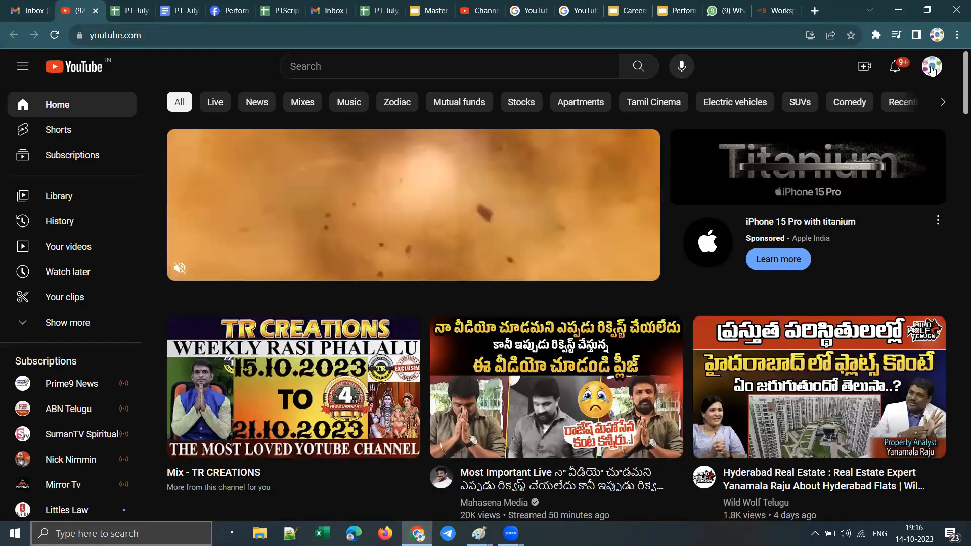
click(932, 69)
click(805, 167)
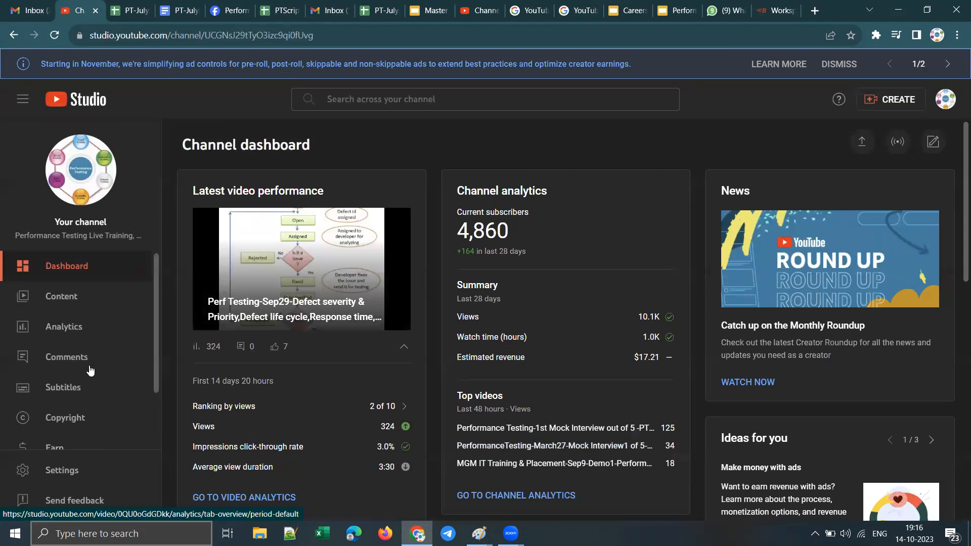
click(71, 297)
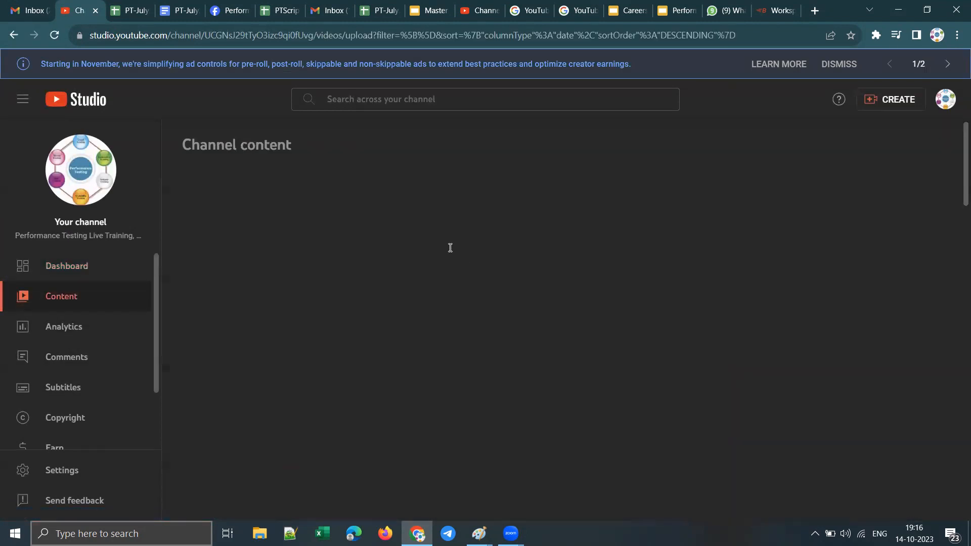
click(357, 223)
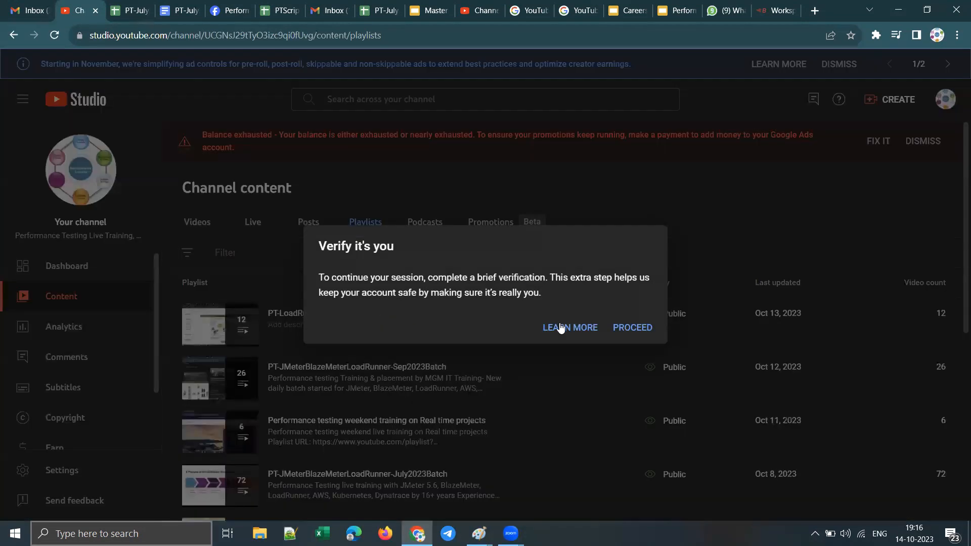
Step: Proceed with the YouTube Studio identity verification by entering the Google account password
click(630, 327)
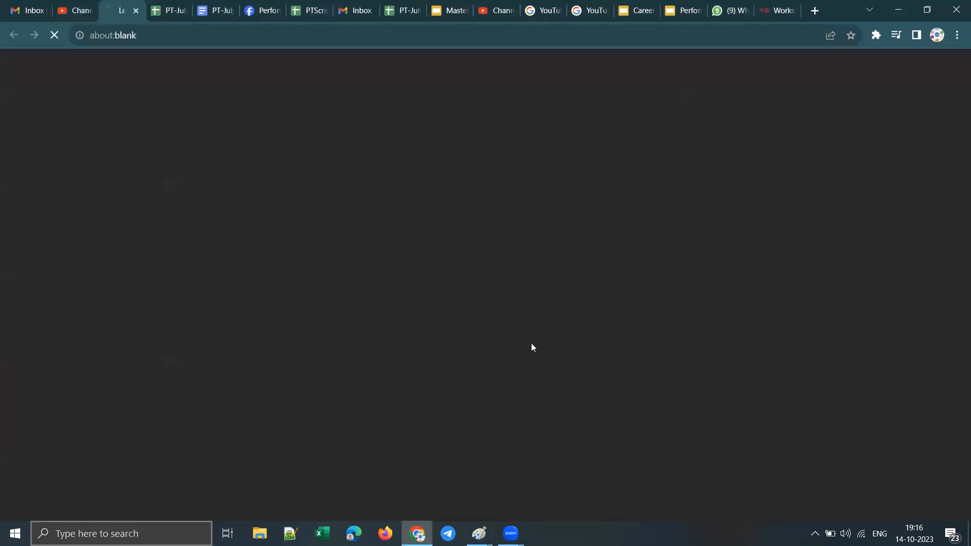
click(74, 9)
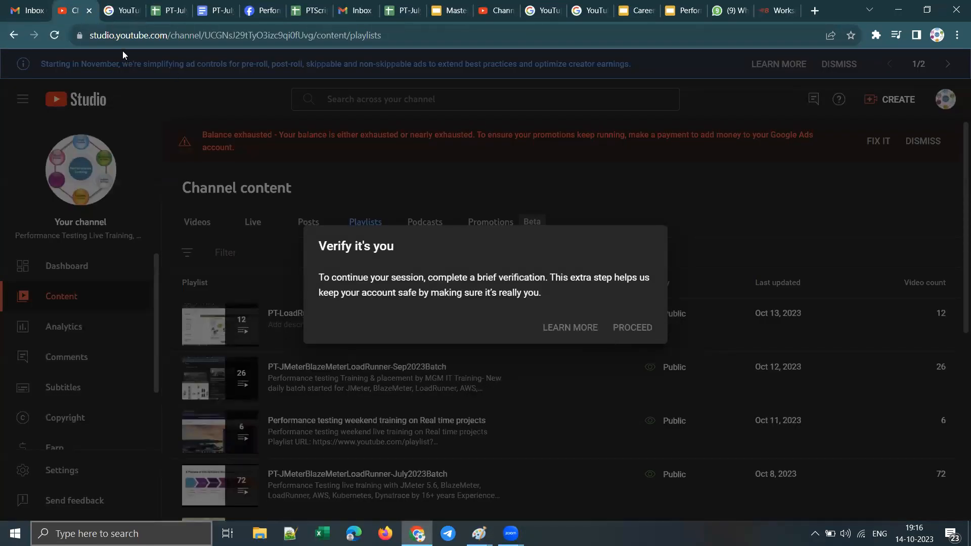
click(122, 15)
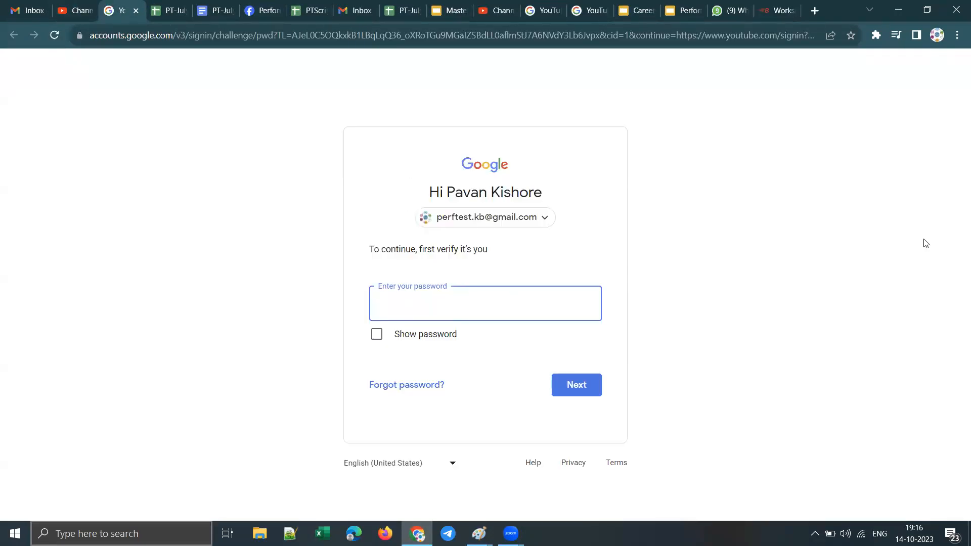
text(*******)
key(Return)
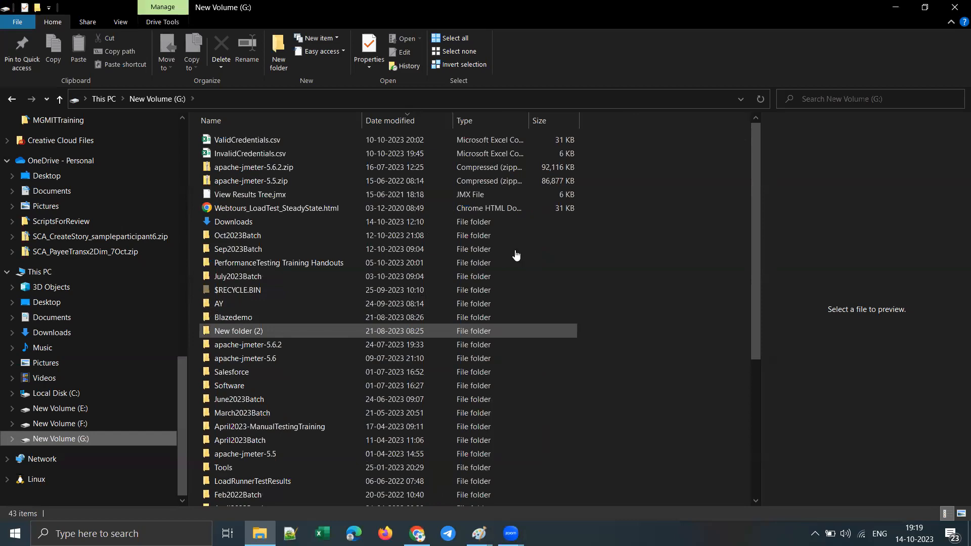
key(alt+Tab)
click(897, 10)
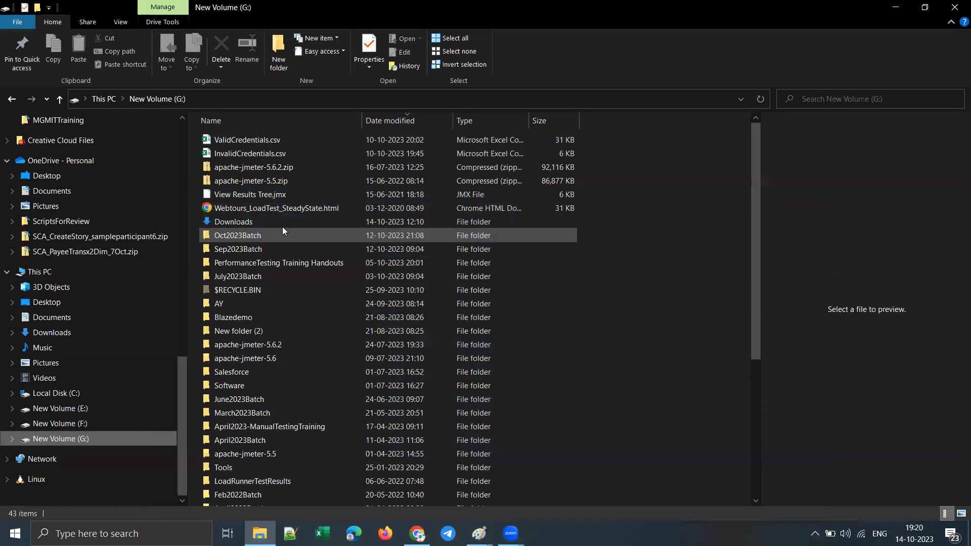
click(797, 526)
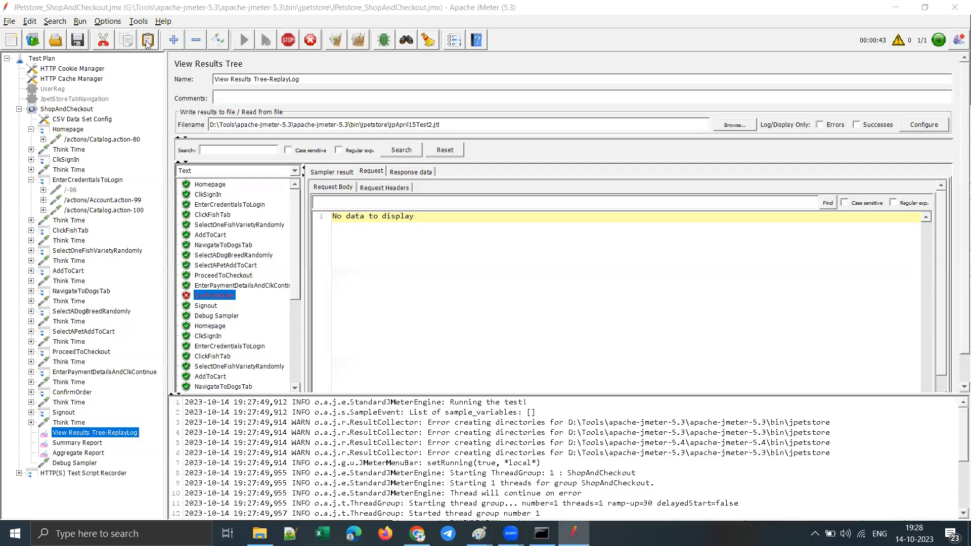
Step: Switch to the browser, check the KonaKart login page's "Service Unavailable" heading, and close that page
click(417, 534)
drag(146, 35, 65, 36)
drag(236, 84, 11, 82)
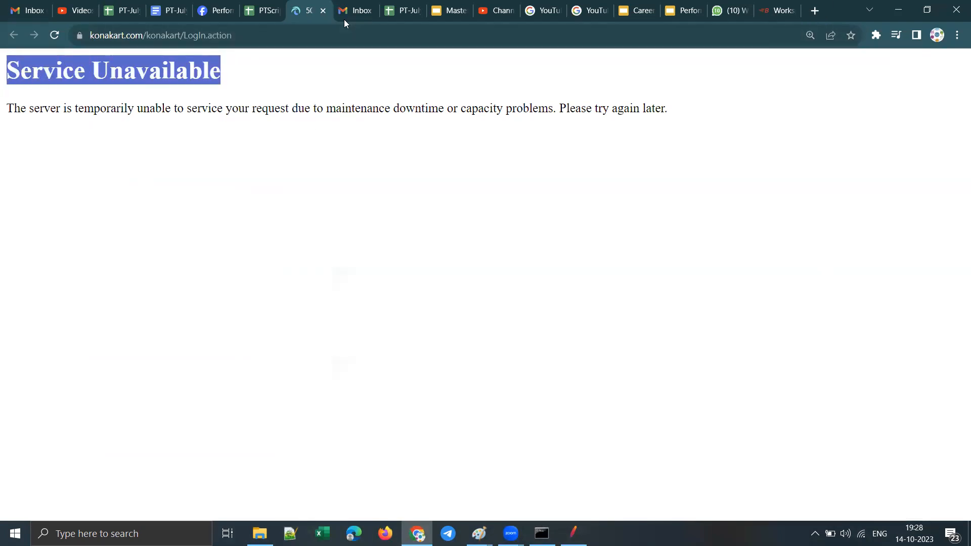
click(323, 11)
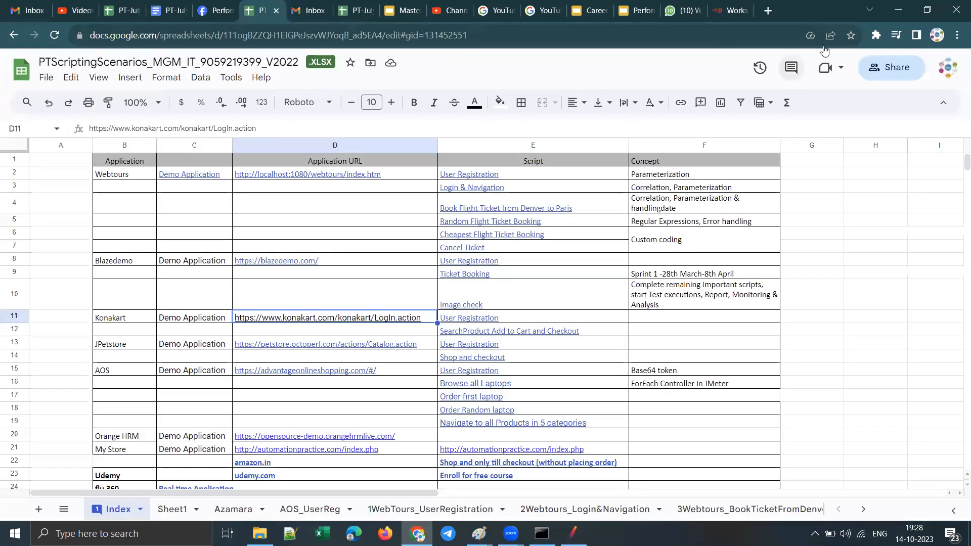
Step: Return to JMeter and examine the ShopAndCheckout sampler results in View Results Tree-ReplayLog
click(898, 11)
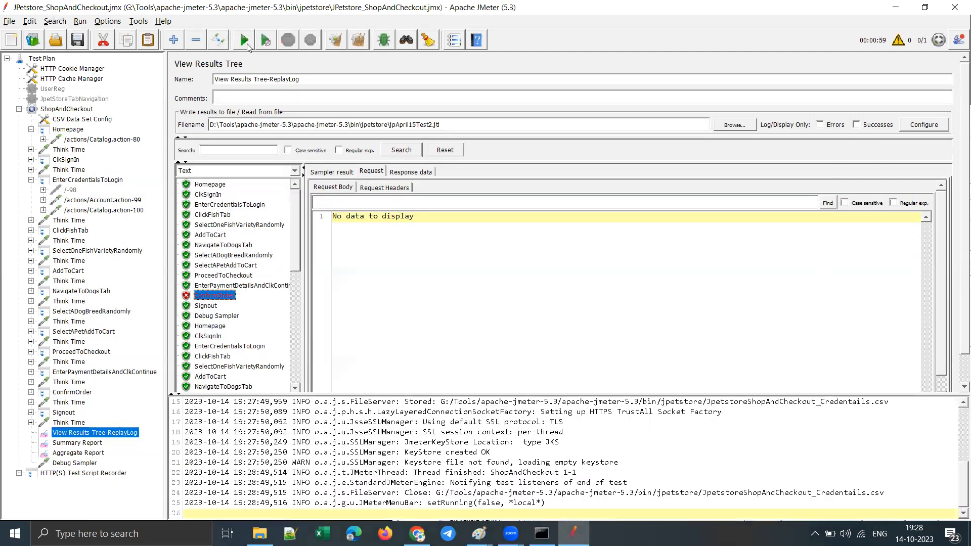
scroll(239, 306, down, 1)
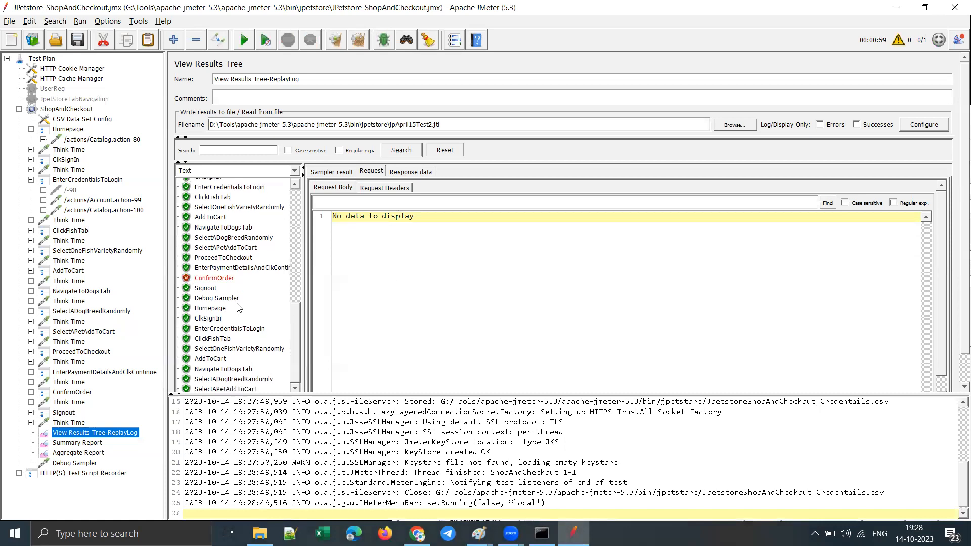
scroll(239, 308, up, 1)
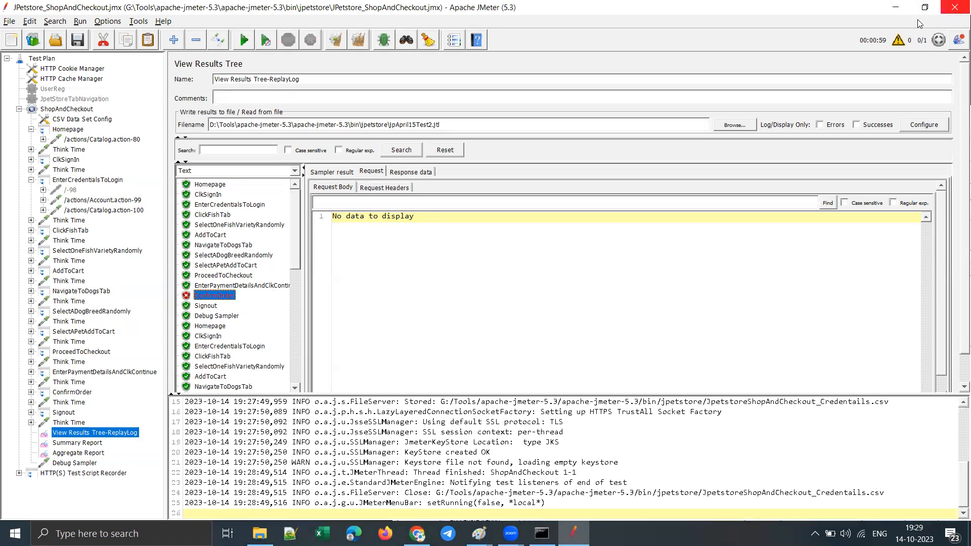
Step: Switch to File Explorer and select the full path of the jpetstore folder
click(894, 7)
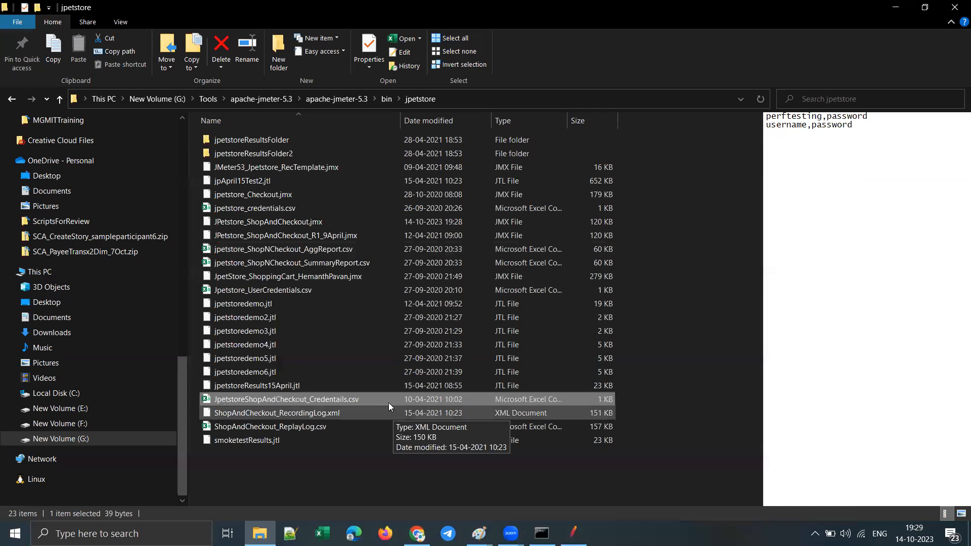
click(465, 98)
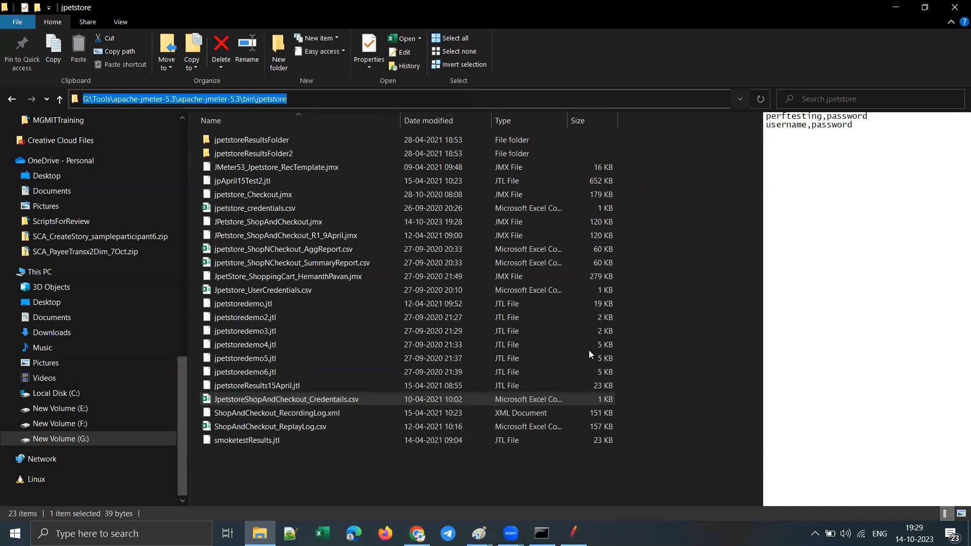
Step: Switch to BlazeMeter in the browser and create a new Performance Test in the Default project
click(417, 534)
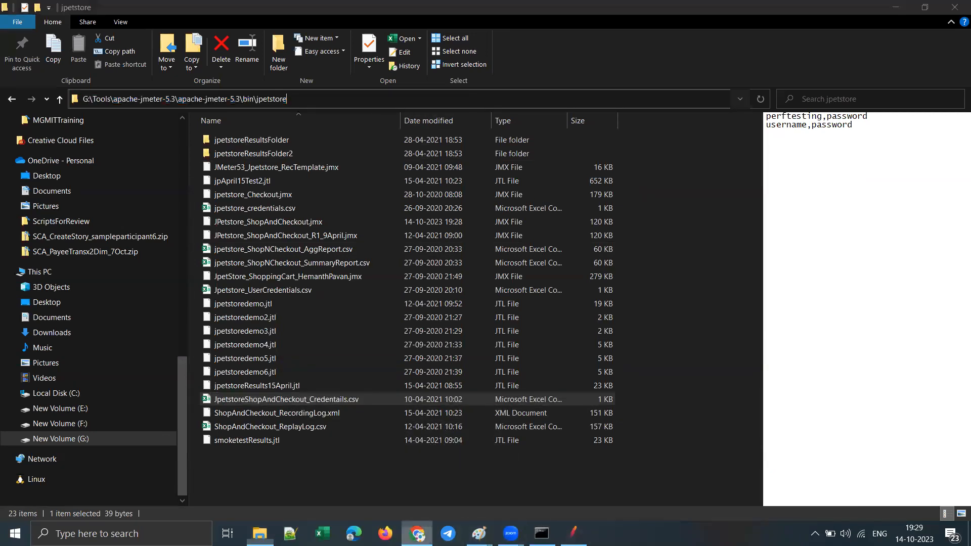
click(769, 11)
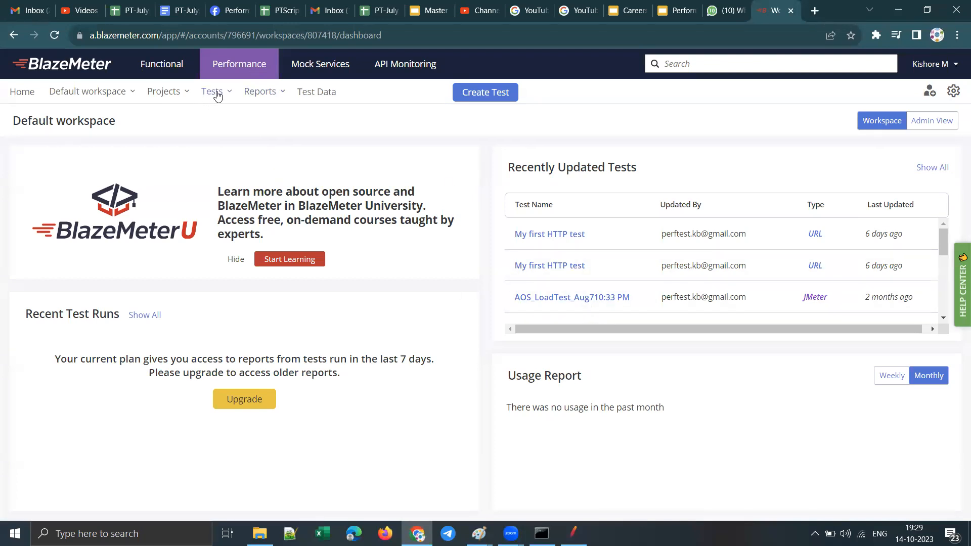
click(256, 67)
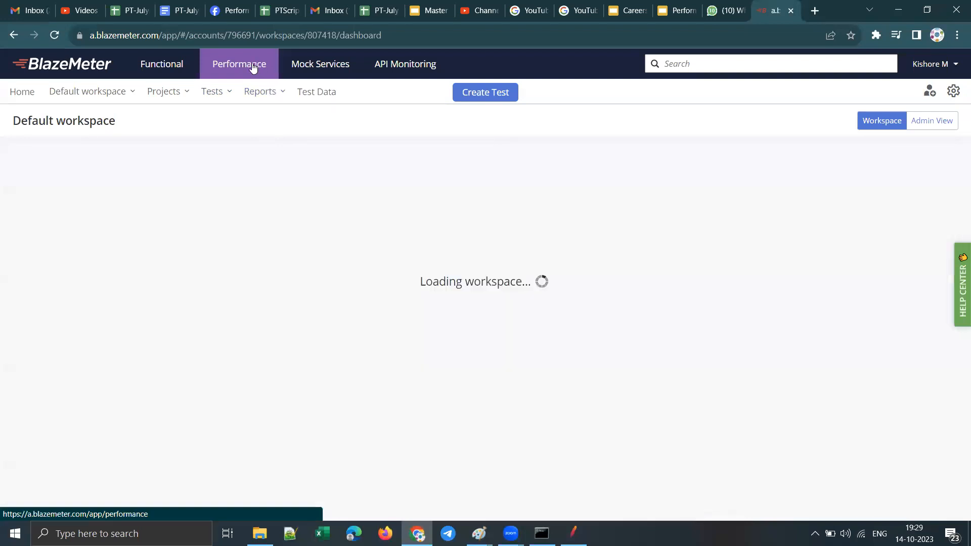
click(474, 97)
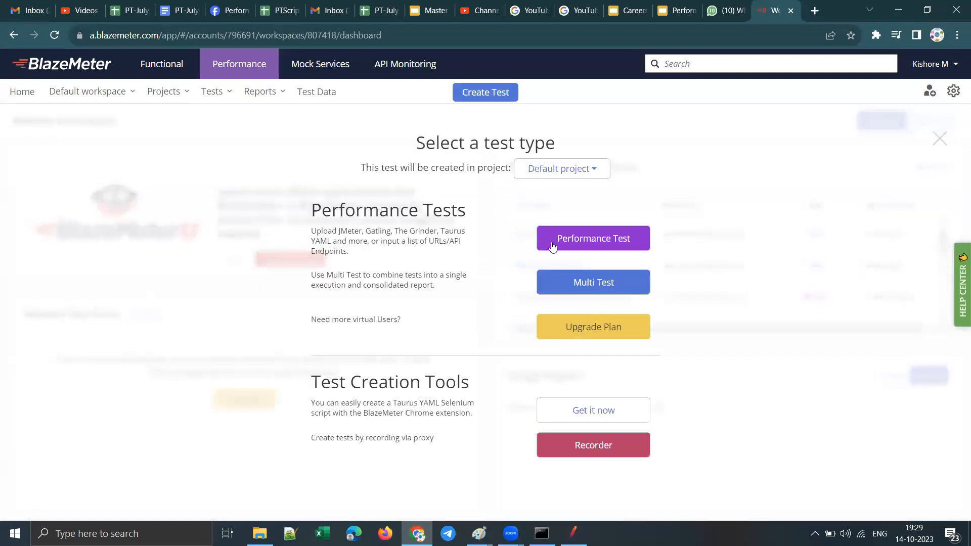
click(577, 171)
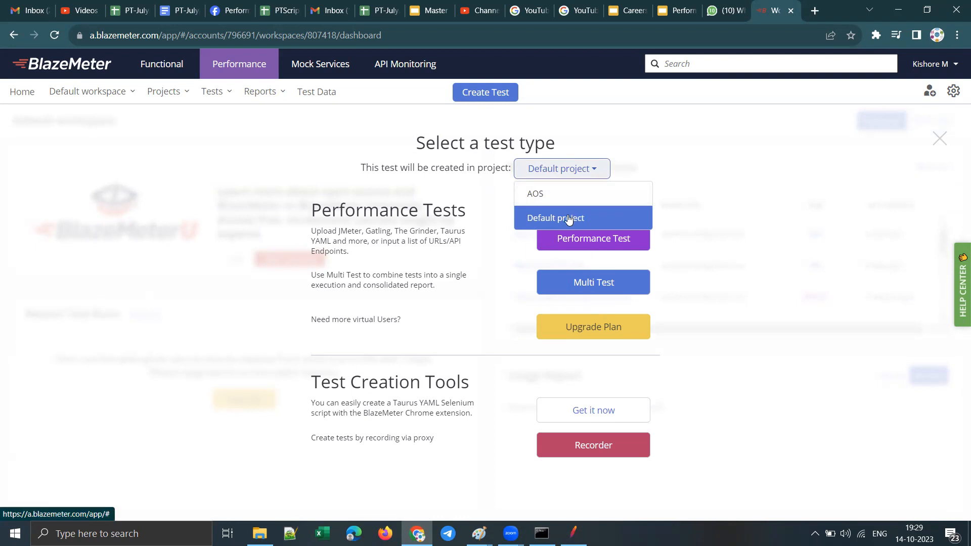
click(605, 177)
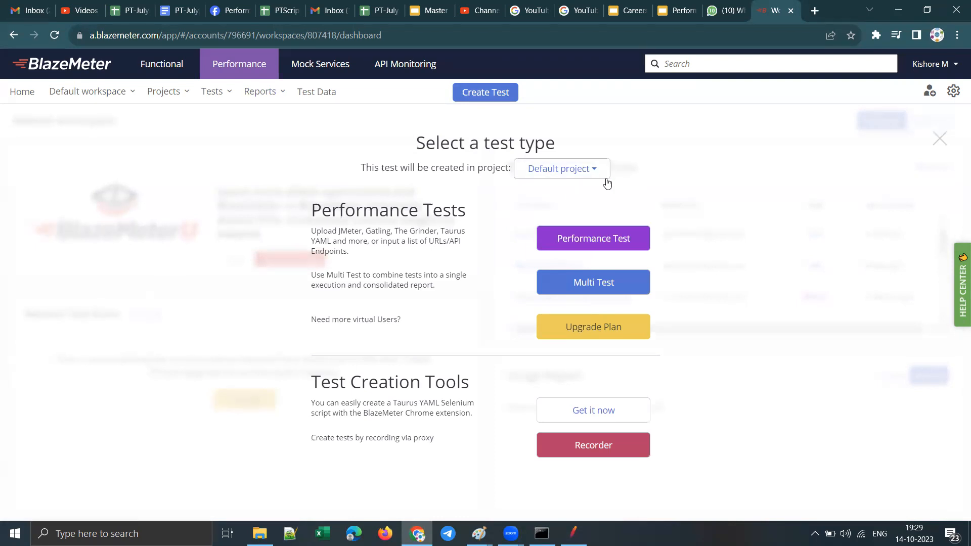
click(601, 245)
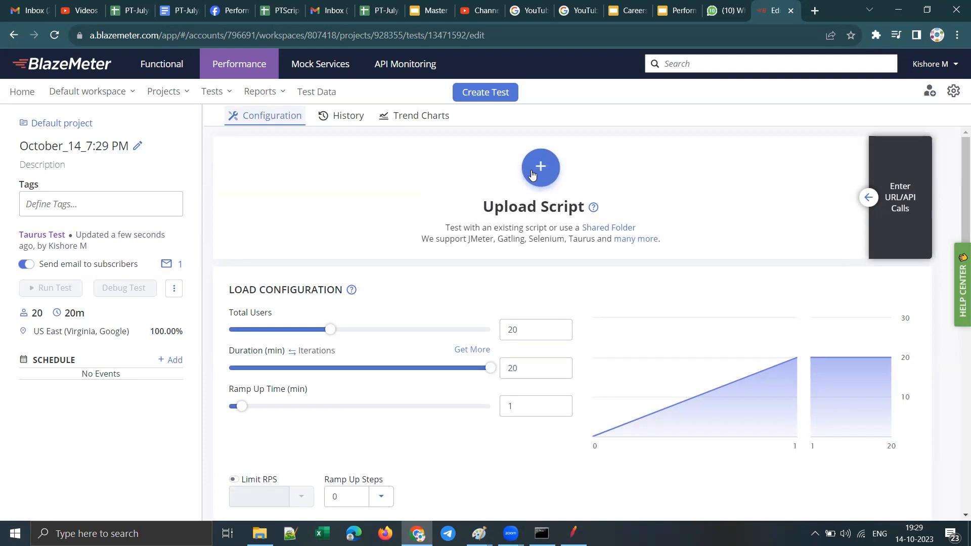
Step: Rename the new performance test as jpetstoreLoadTest14Oct
click(76, 147)
drag(127, 146, 4, 148)
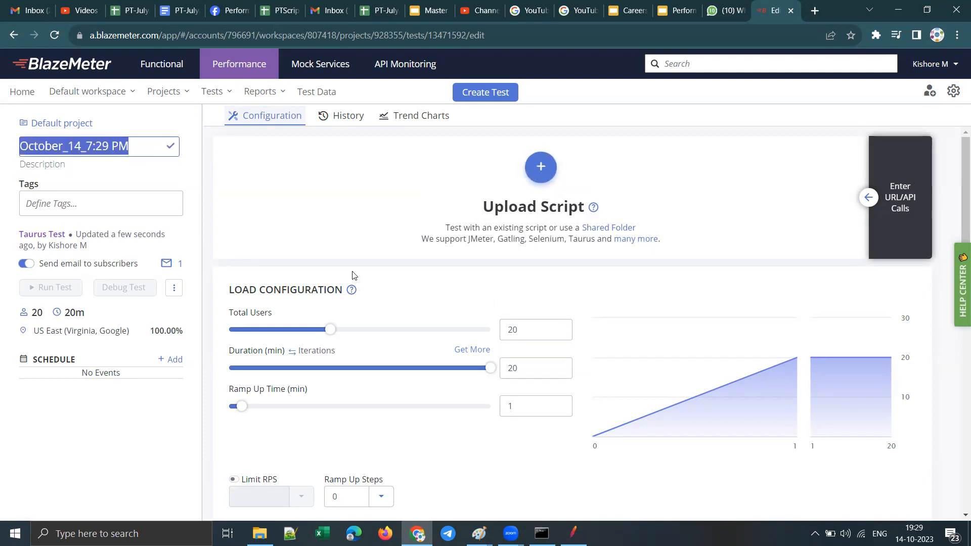
text(jpets)
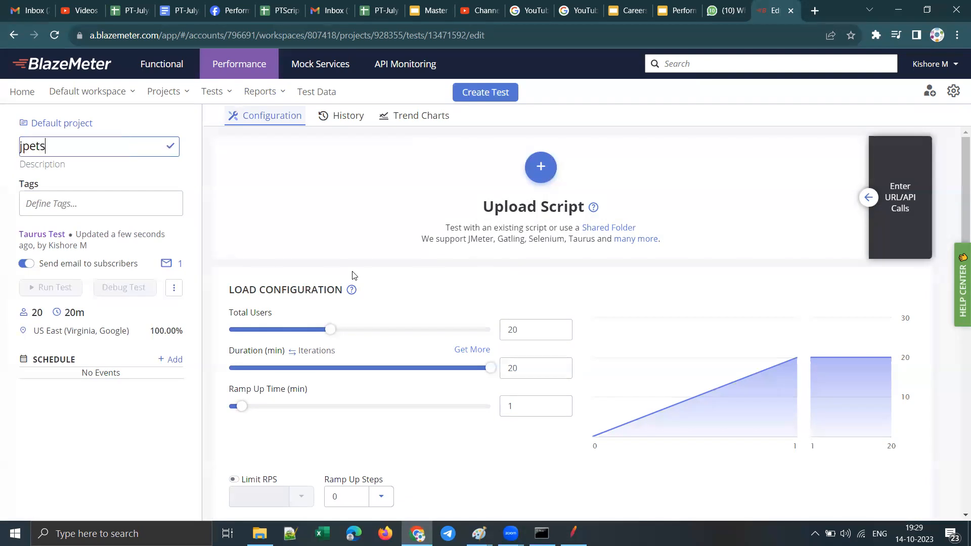
text(toreLoadTes)
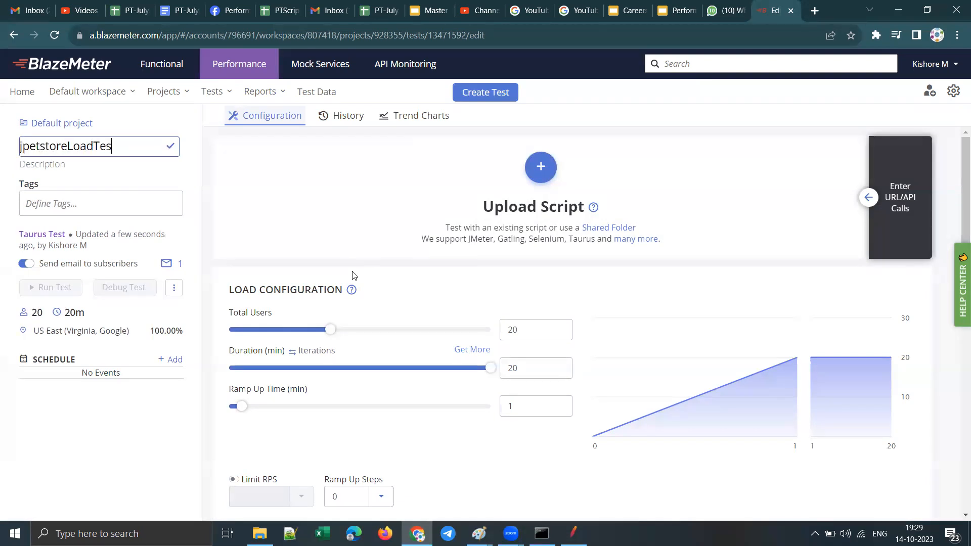
text(t14Oct)
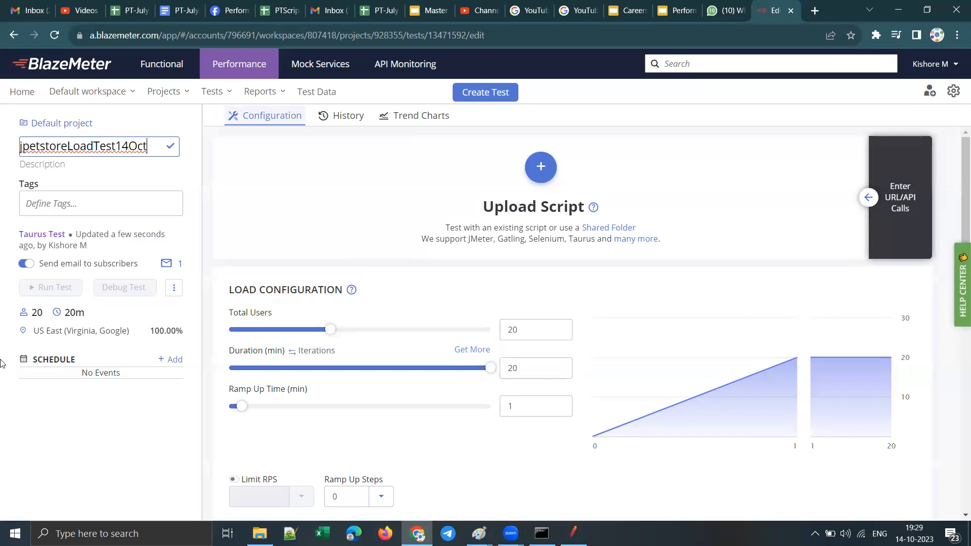
click(63, 204)
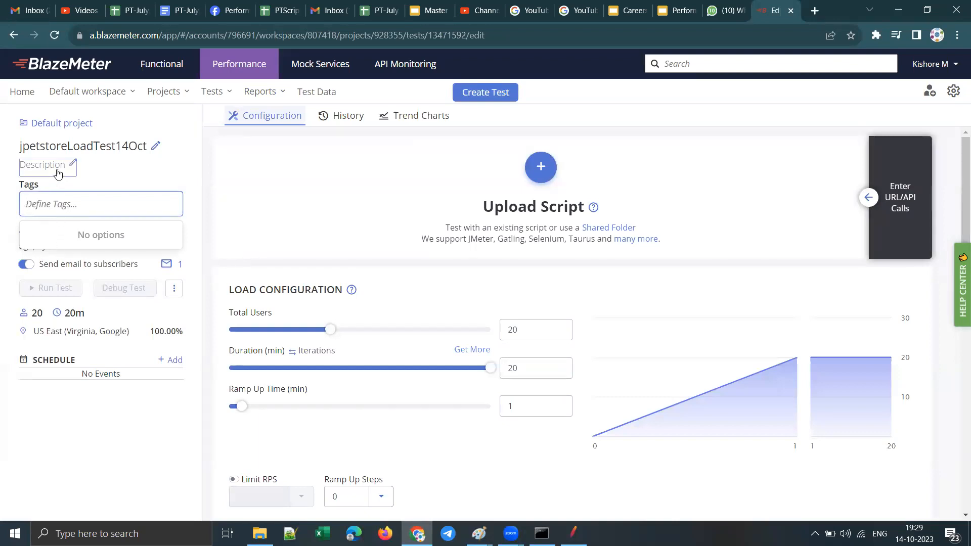
Step: Set the test description to "blazemeter test execution demo" and turn off sending email to subscribers
click(36, 166)
double_click(71, 166)
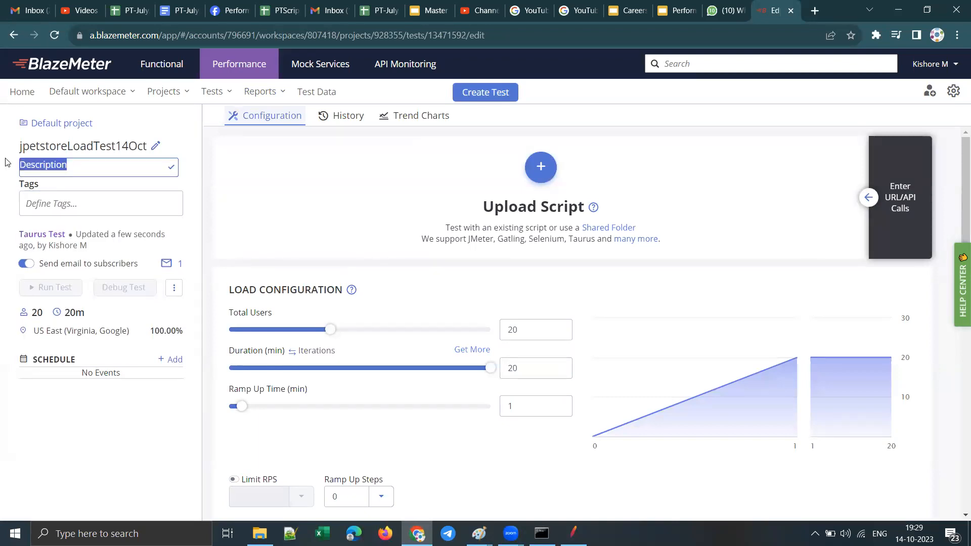
text(j)
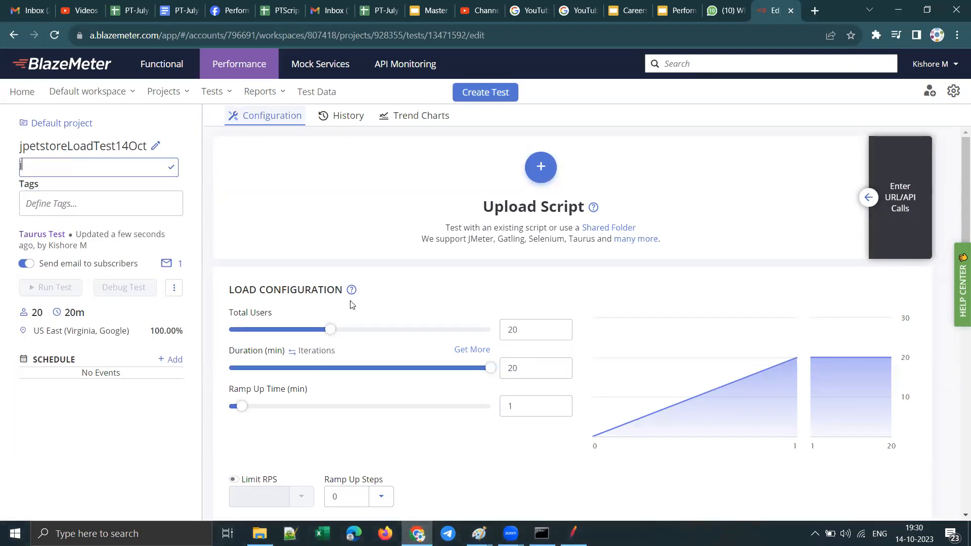
key(BackSpace)
text(blazemeter test exectuon)
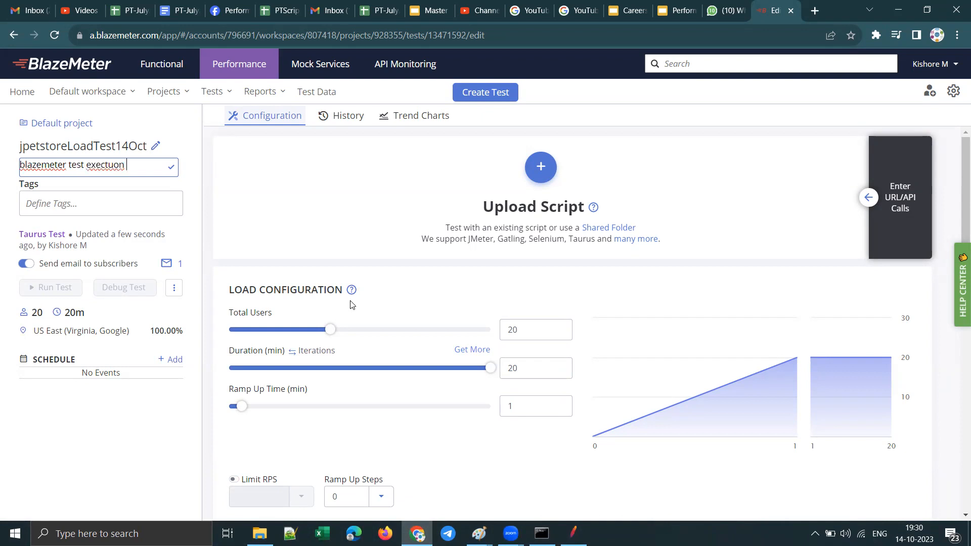
key(BackSpace)
text(demo)
text(u)
drag(161, 165, 19, 176)
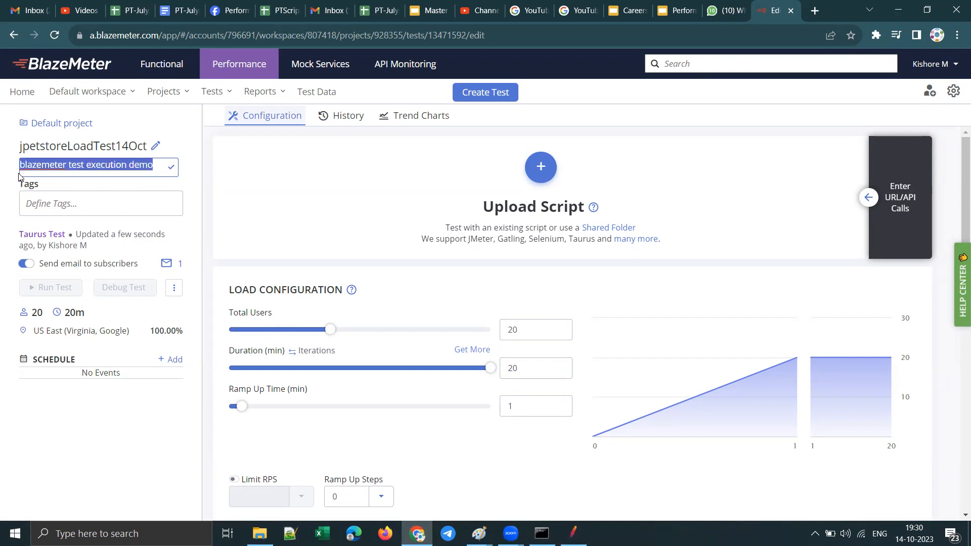
click(171, 166)
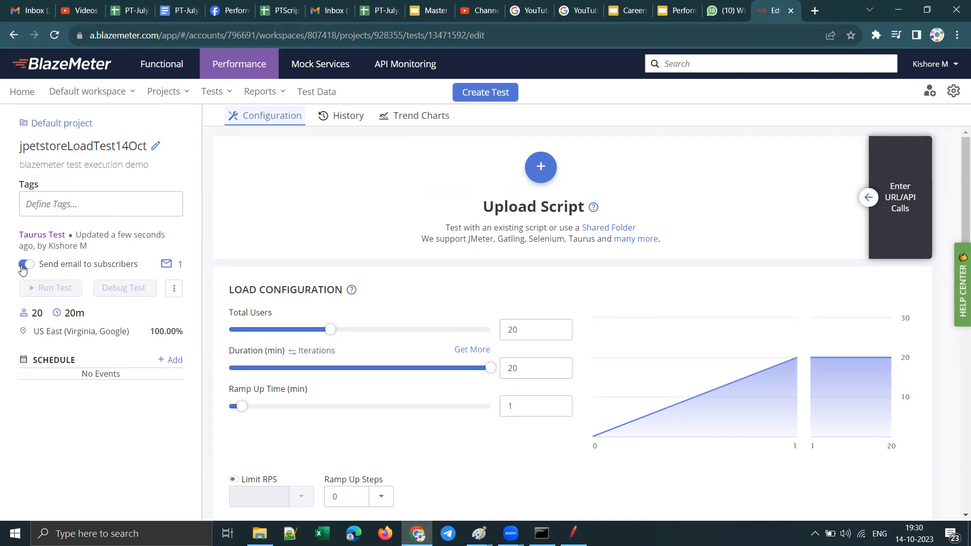
click(23, 264)
Step: Start the script upload and browse to the folder G:\Tools\apache-jmeter-5.3\apache-jmeter-5.3\bin\jpetstore, copying its path from File Explorer
click(544, 173)
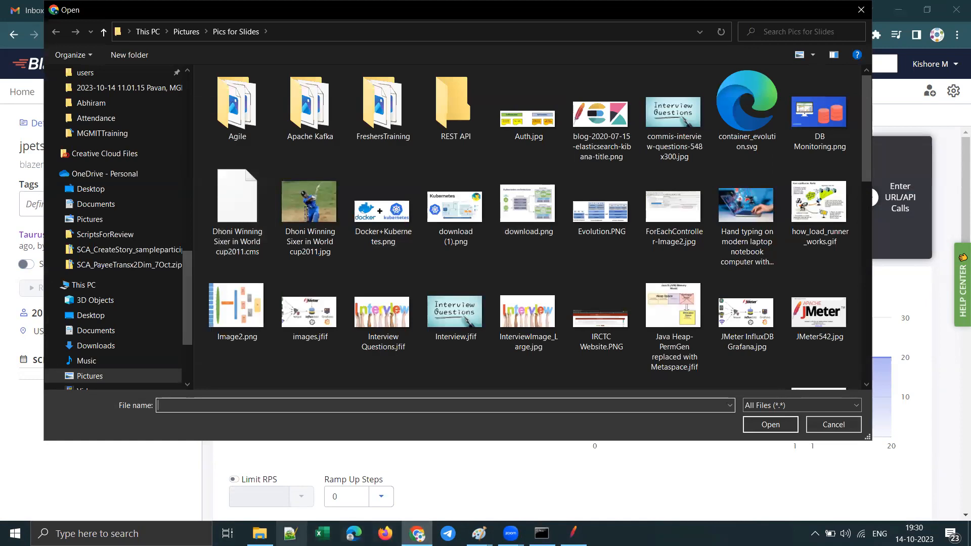
click(260, 533)
click(470, 100)
key(ctrl+c)
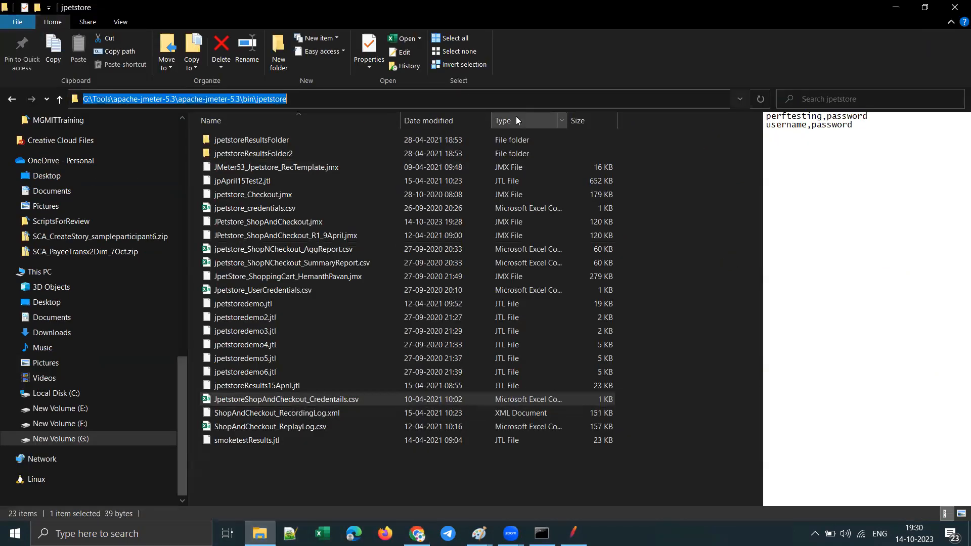
click(893, 7)
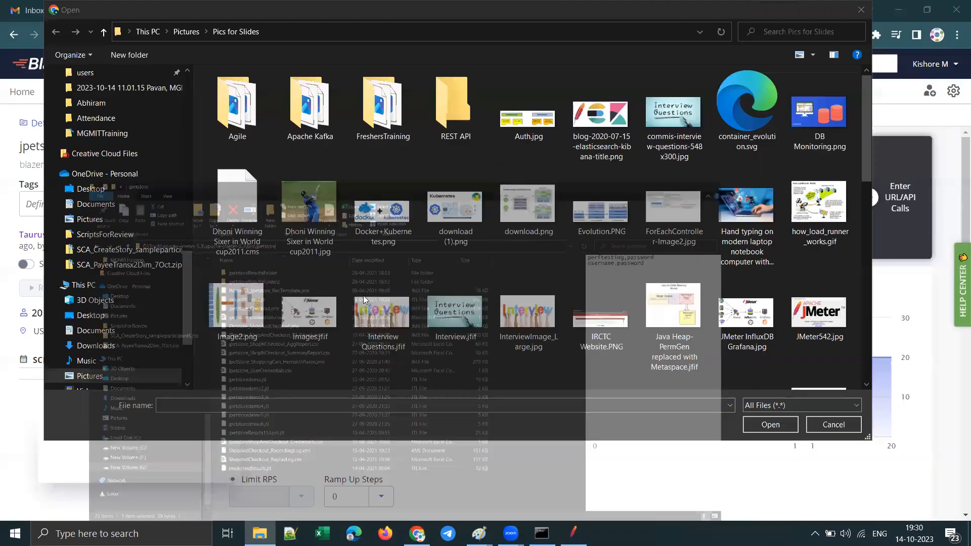
key(ctrl+v)
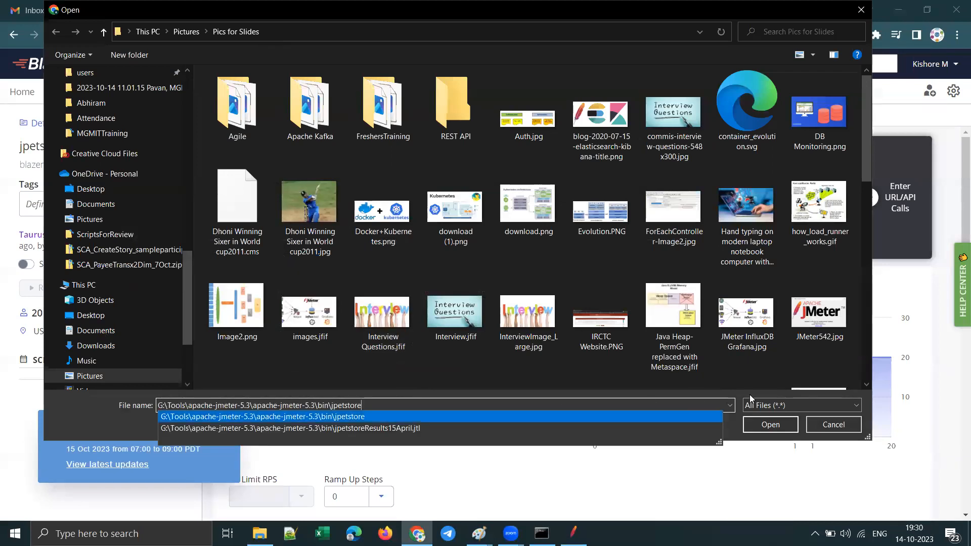
key(Return)
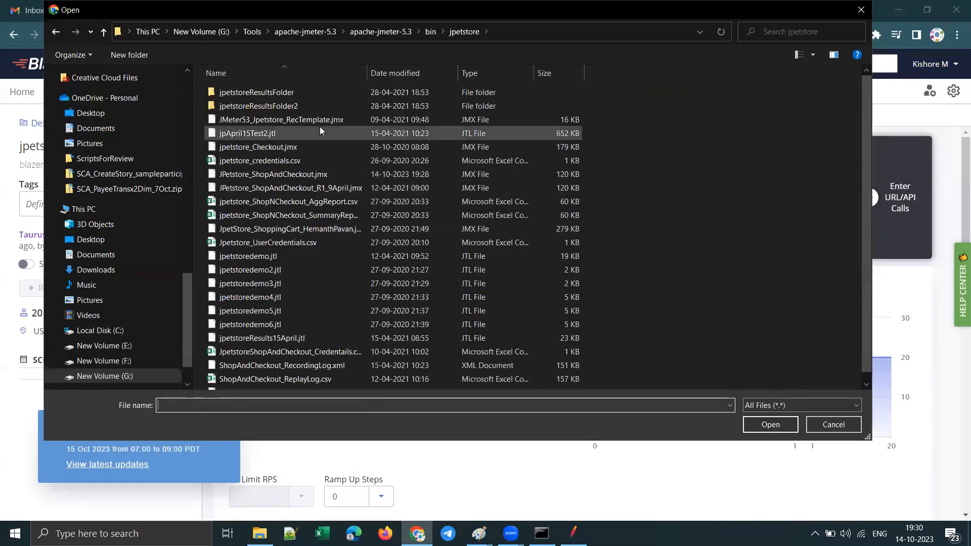
Step: Check the script's file name in JMeter, upload JPetstore_ShopAndCheckout.jmx to the BlazeMeter test, and dismiss the maintenance notice
click(574, 533)
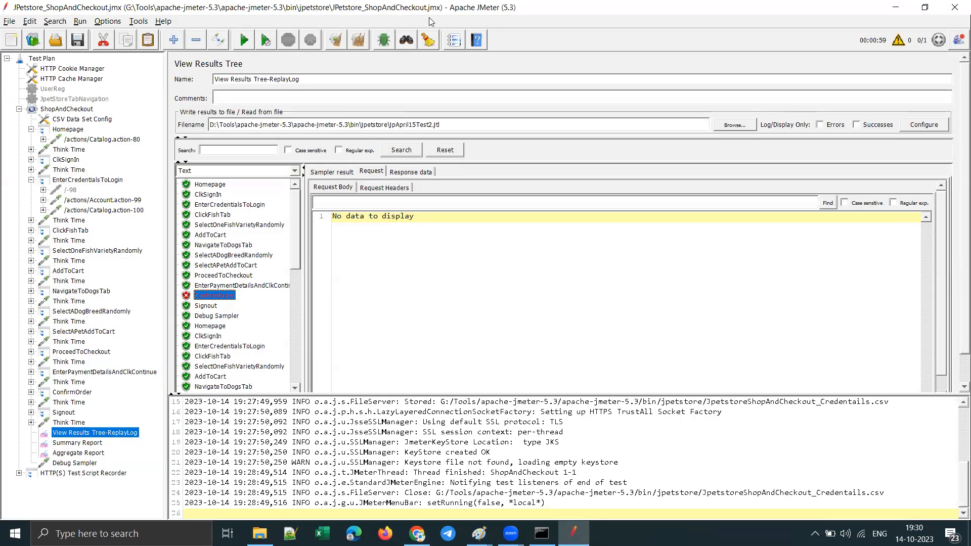
key(alt+Tab)
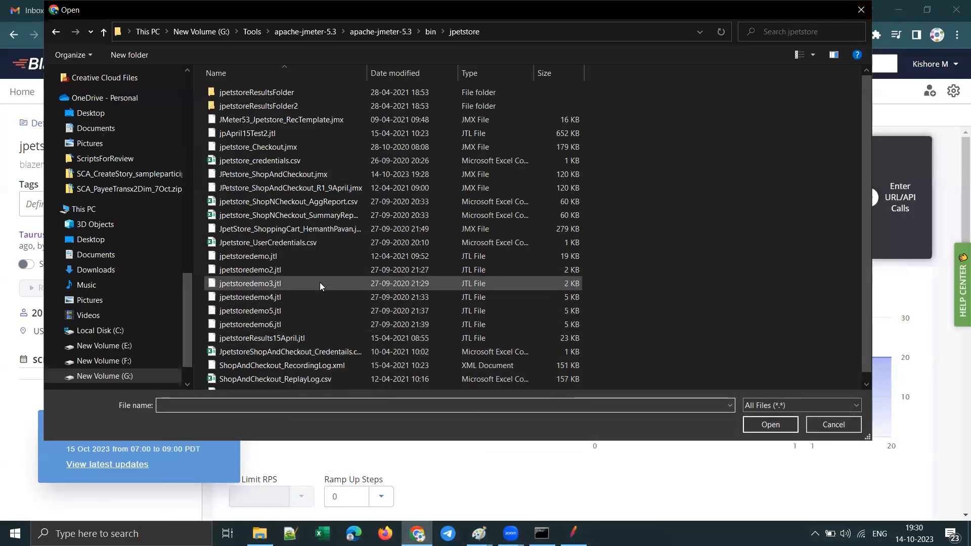
scroll(350, 311, down, 1)
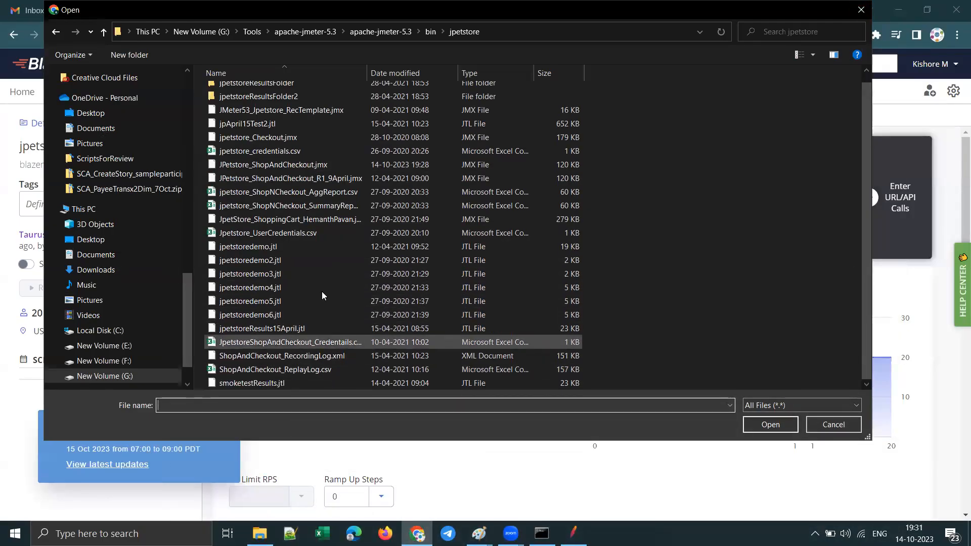
scroll(345, 235, up, 1)
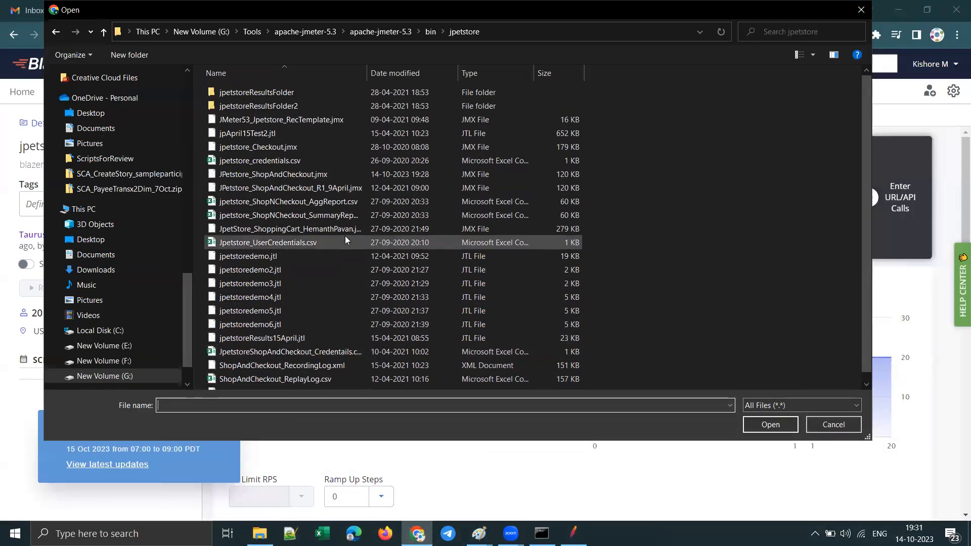
click(291, 174)
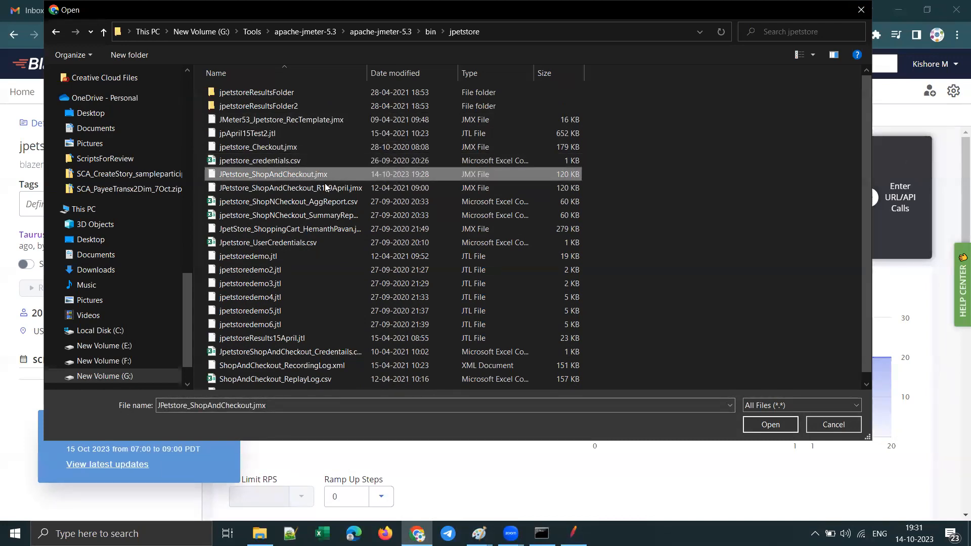
click(769, 425)
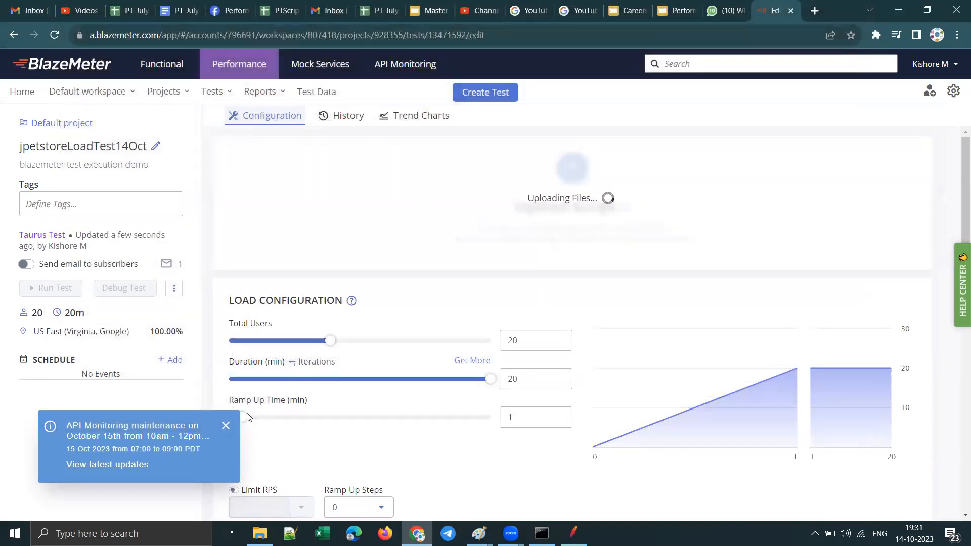
click(225, 422)
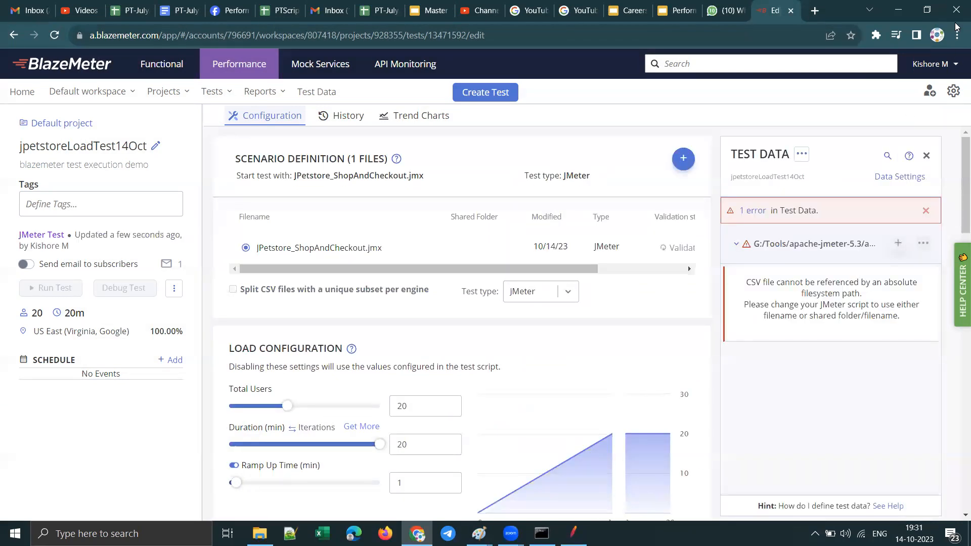
Step: Examine the uploaded script's validation status and read the Test Data error about the CSV file reference
drag(583, 263, 640, 265)
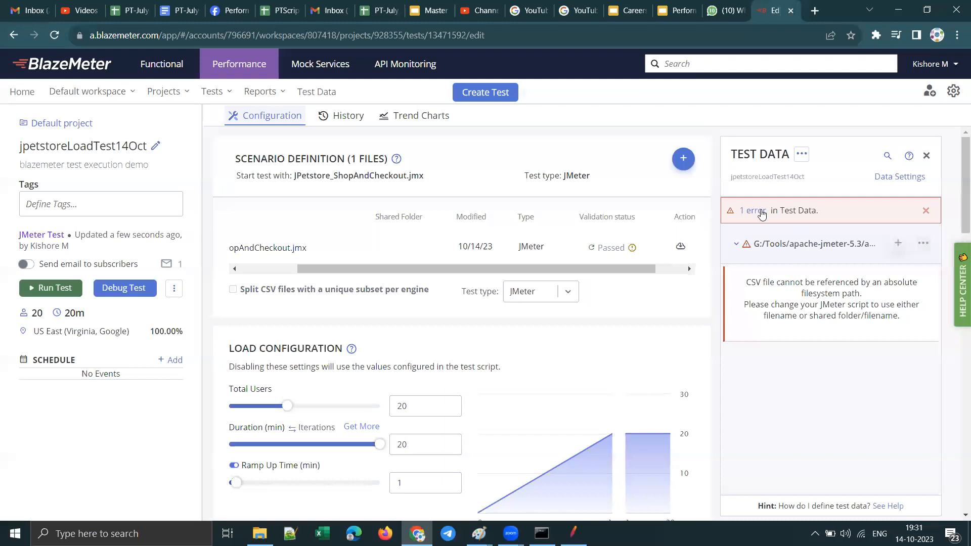
drag(744, 284, 886, 301)
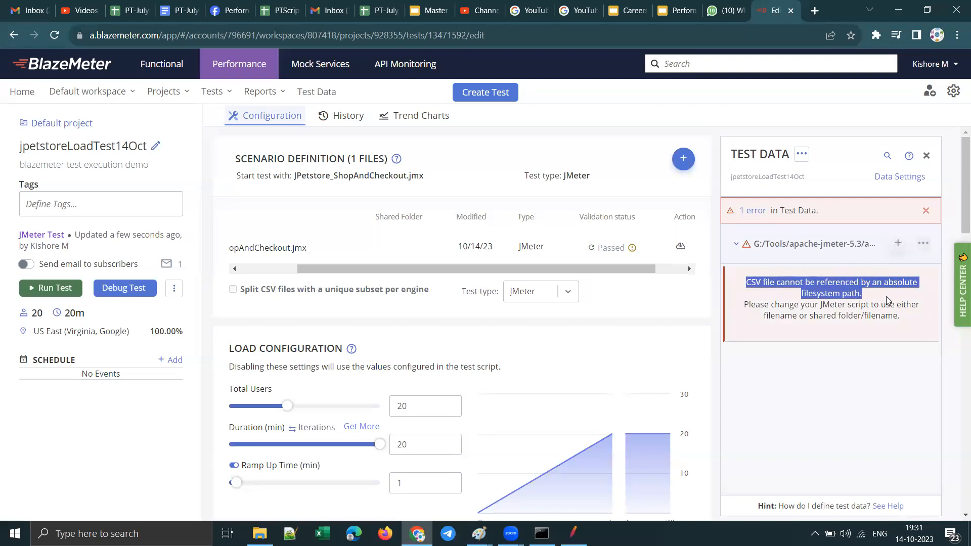
drag(794, 304, 904, 318)
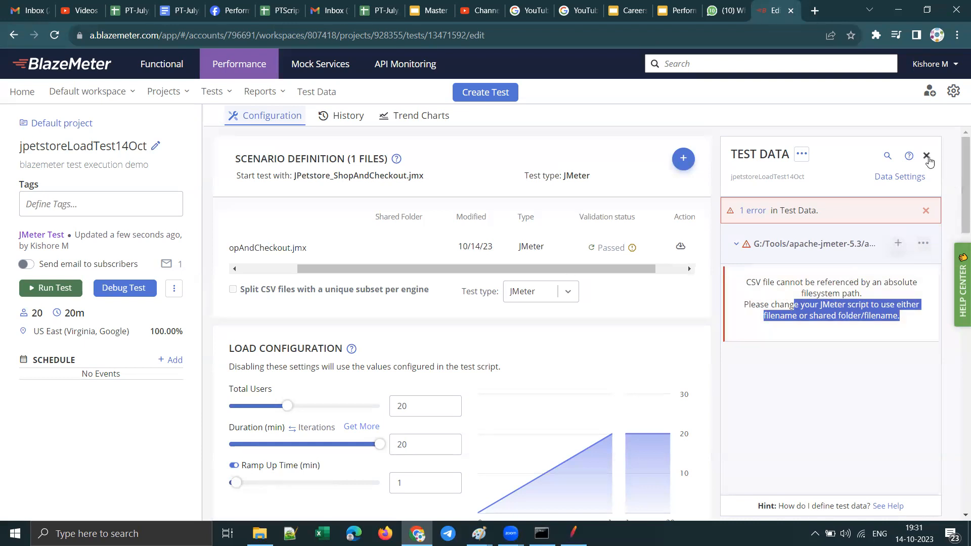
Step: Switch to JMeter, inspect the Filename path in ShopAndCheckout's CSV Data Set Config, and return to BlazeMeter
key(alt+Tab)
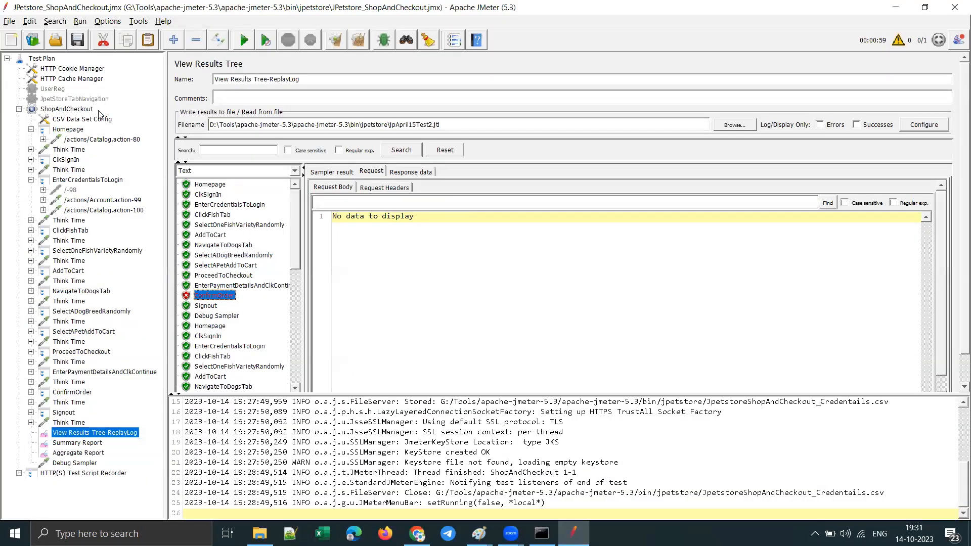
click(84, 120)
triple_click(411, 120)
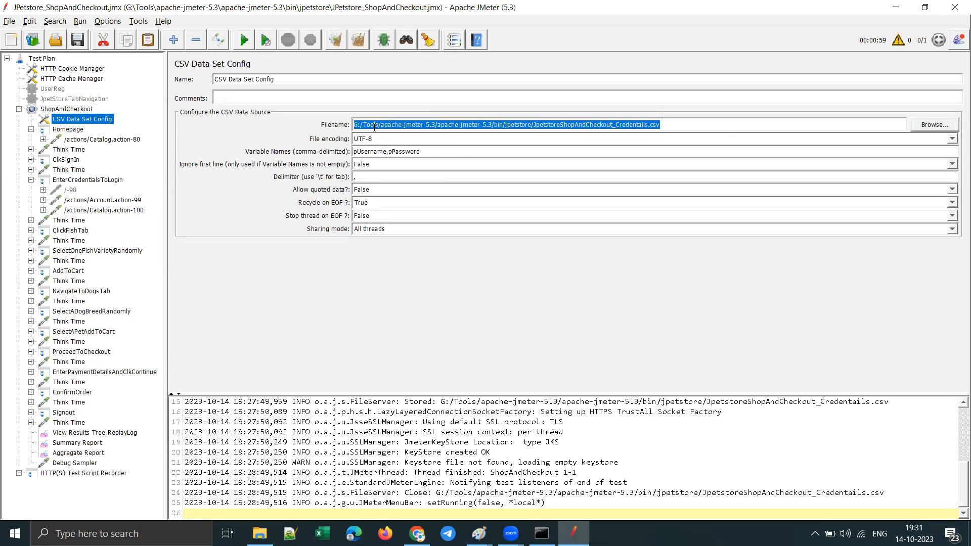
click(417, 534)
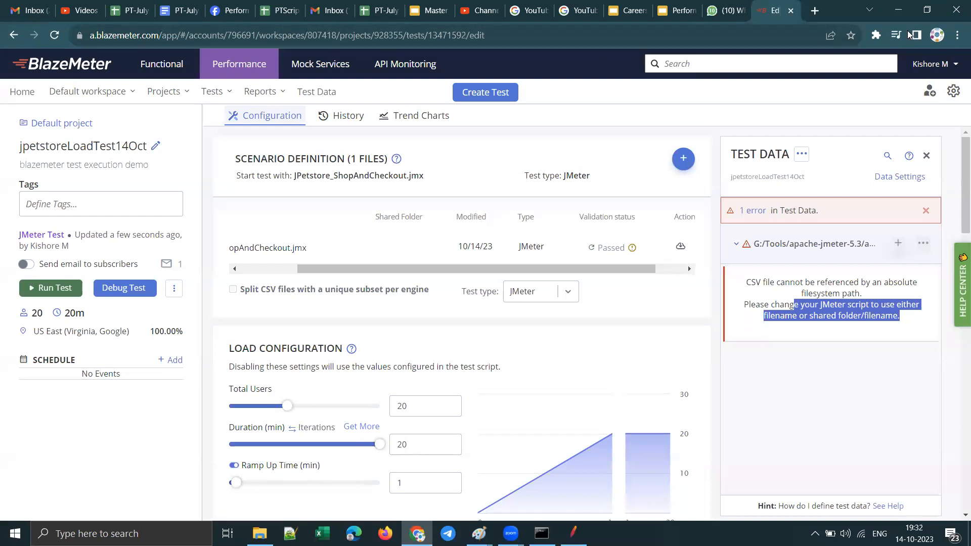
Step: Switch to JMeter, shorten the CSV Data Set Config's Filename to JpetstoreShopAndCheckout_Credentails.csv, and return to BlazeMeter
click(898, 10)
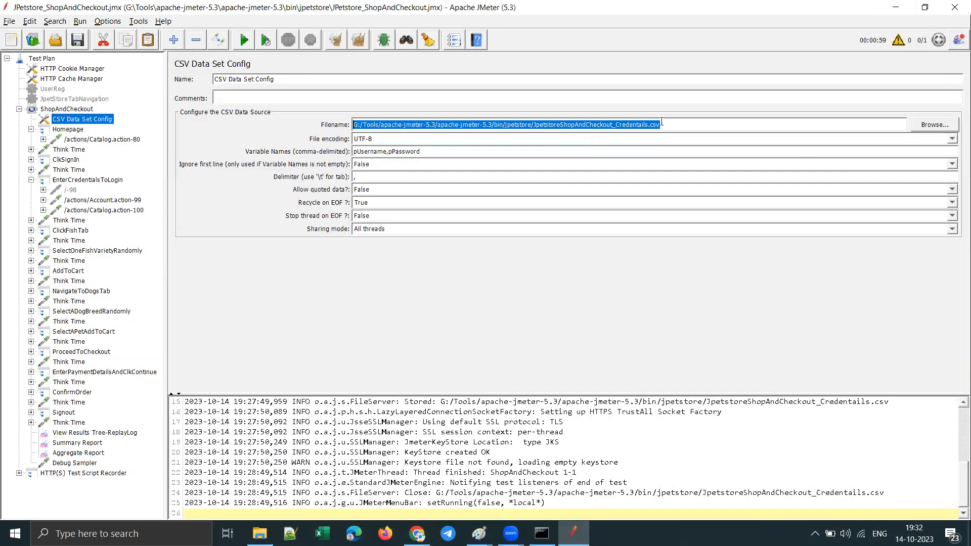
click(690, 127)
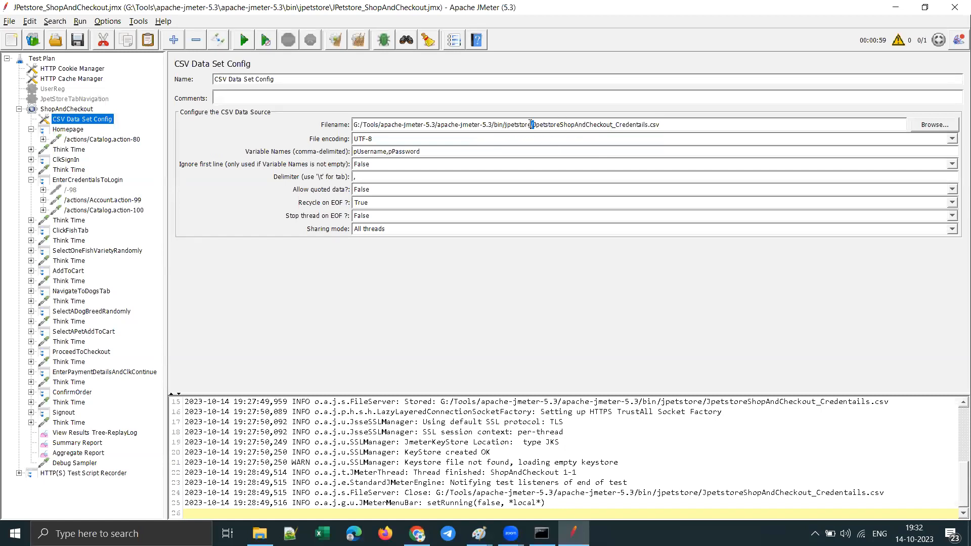
drag(533, 125, 323, 129)
key(Delete)
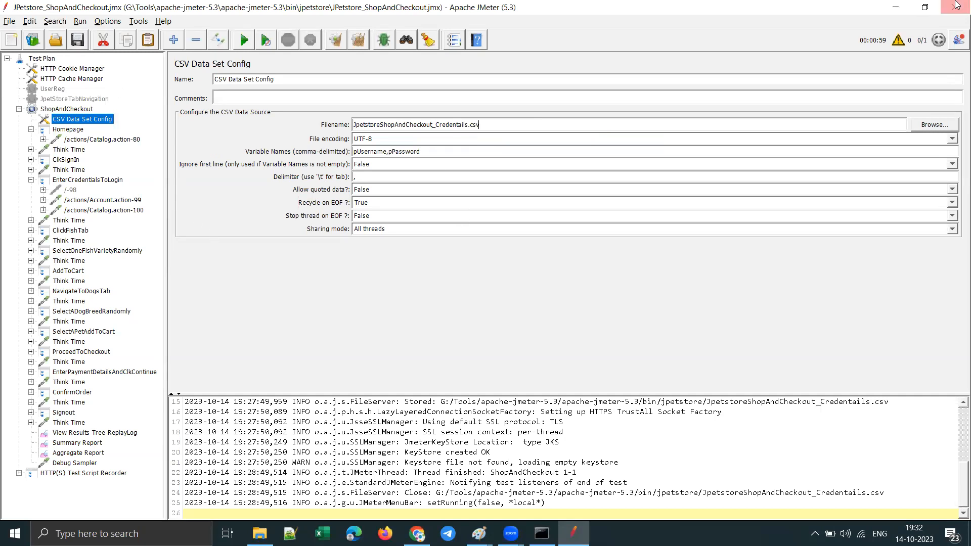
click(899, 7)
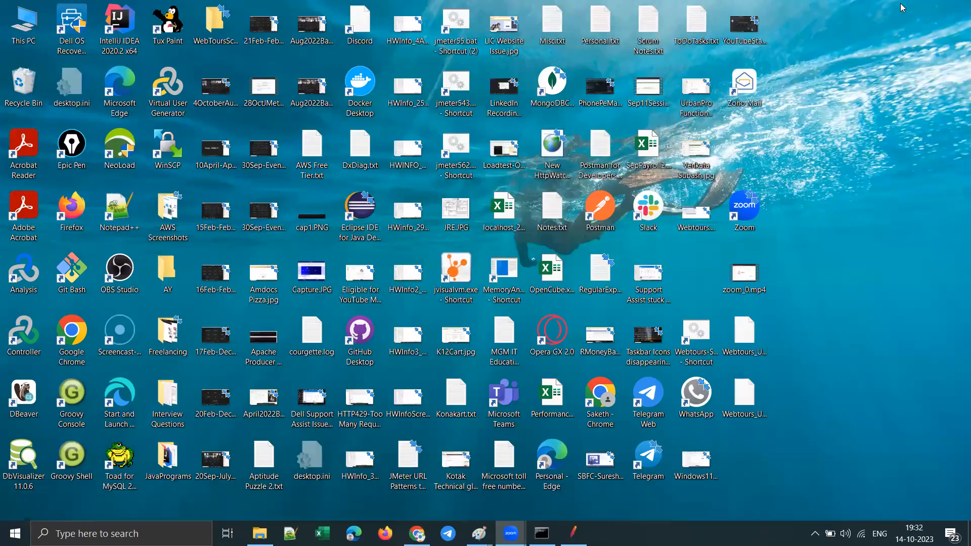
click(573, 533)
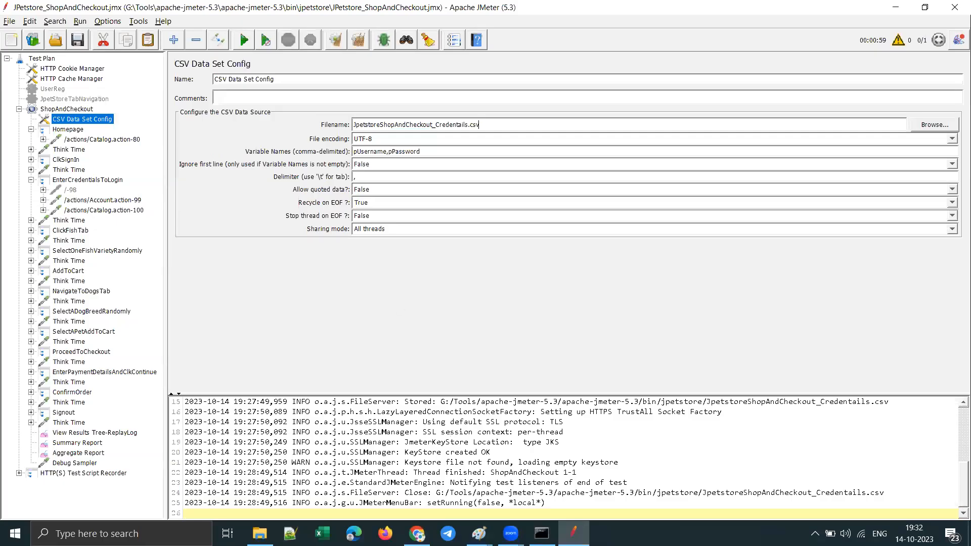
key(alt+Tab)
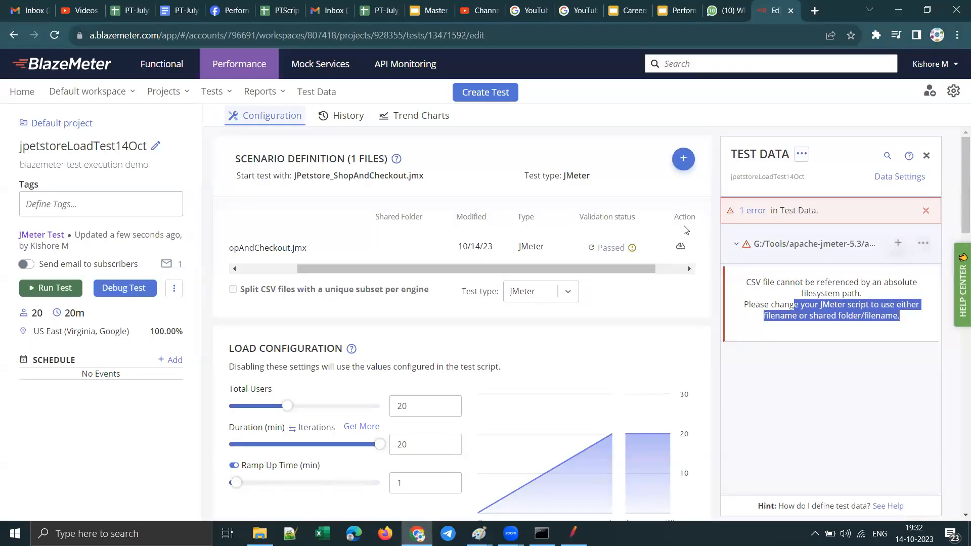
Step: Close the Test Data pane and rerun the validation of JPetstore_ShopAndCheckout.jmx
drag(637, 270, 675, 272)
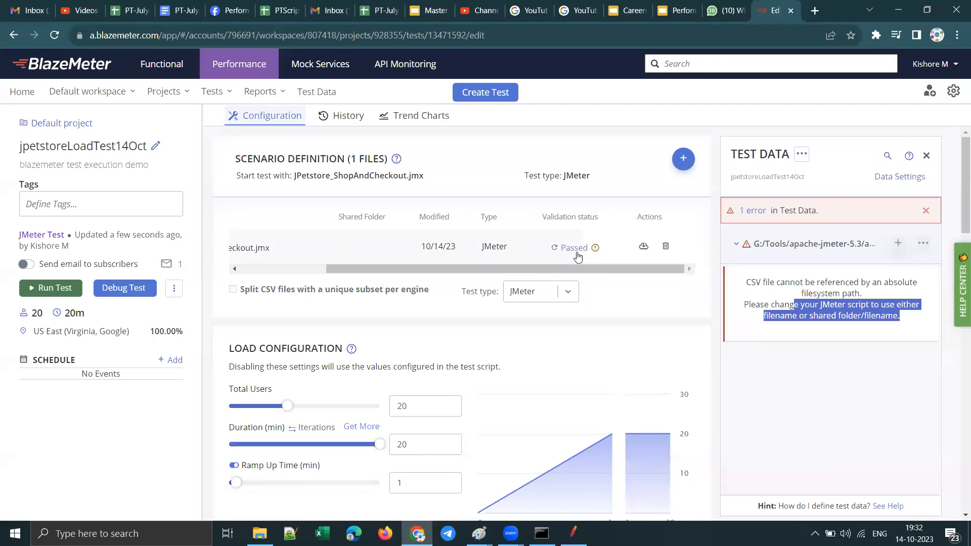
click(926, 155)
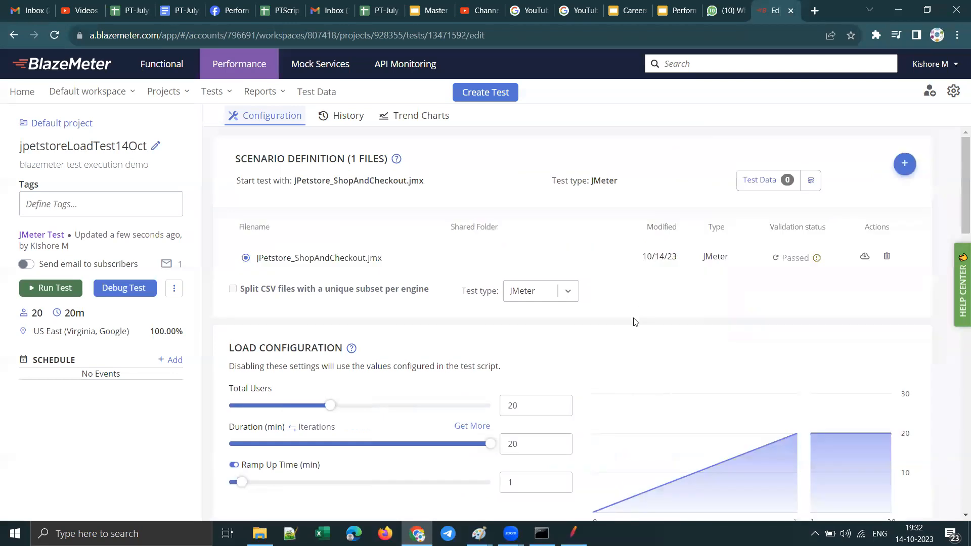
click(777, 259)
Step: Check the CSV file's name in JMeter and upload JpetstoreShopAndCheckout_Credentails.csv from the jpetstore folder to the BlazeMeter test
click(898, 166)
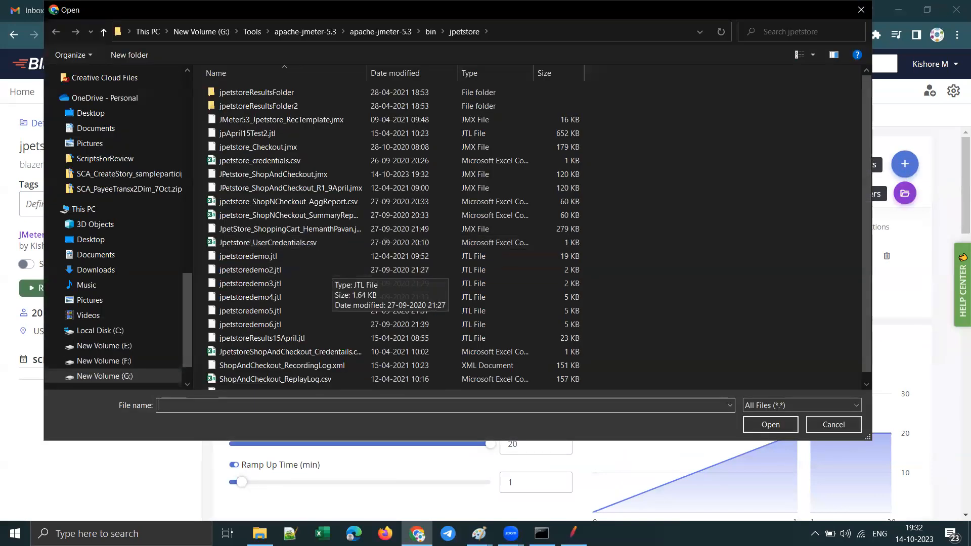
key(alt+Tab)
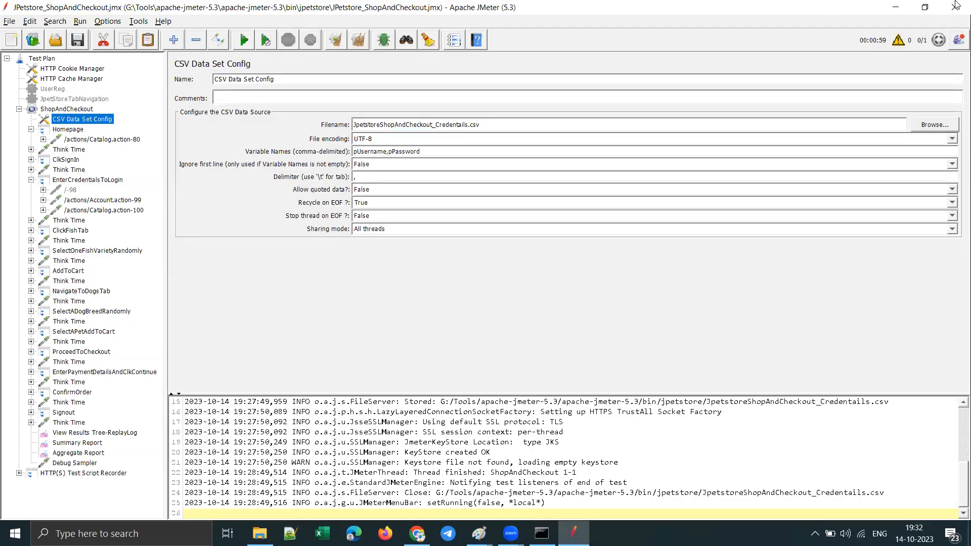
click(896, 7)
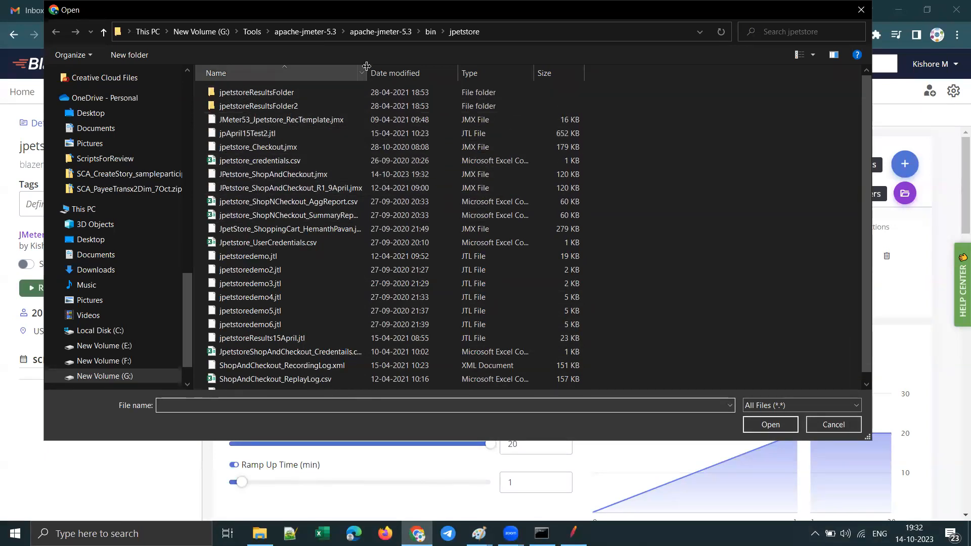
drag(366, 66, 458, 67)
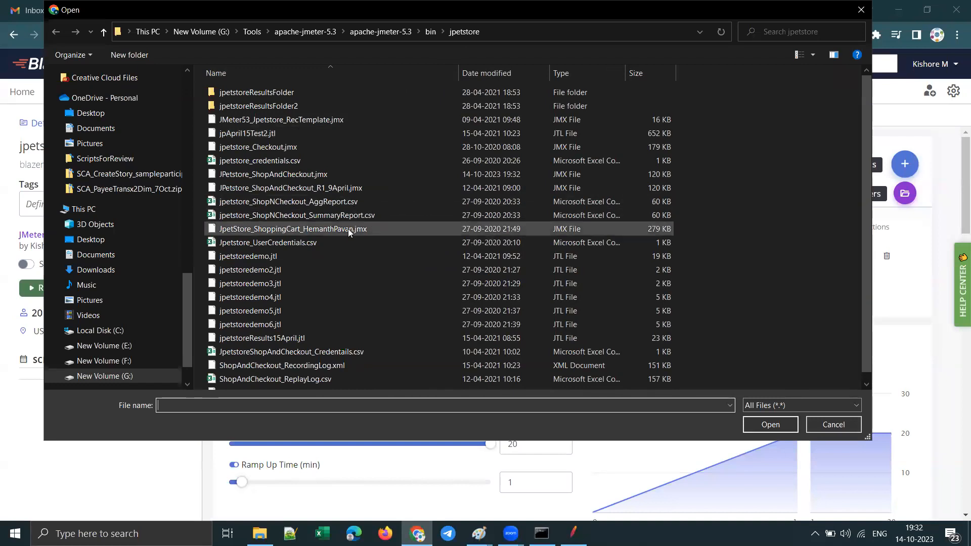
scroll(354, 238, down, 1)
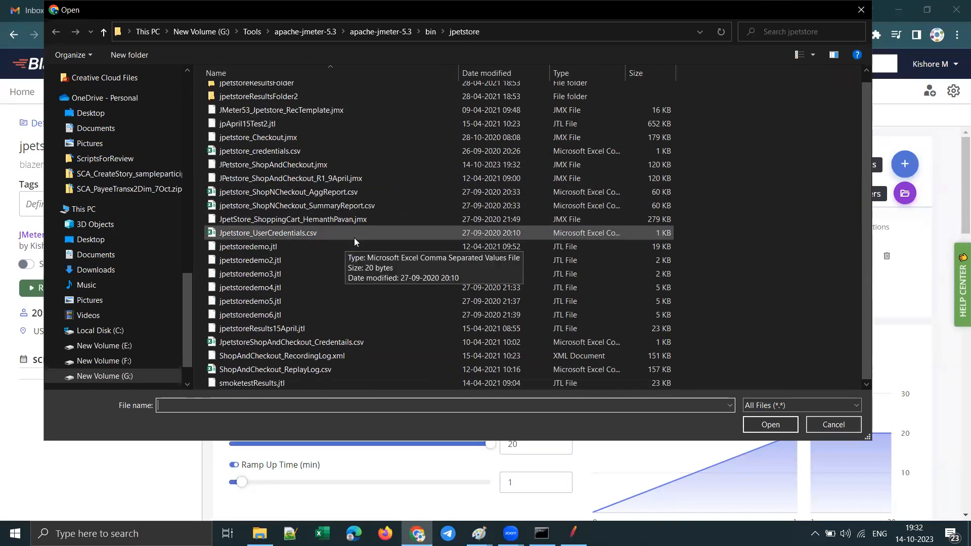
click(379, 343)
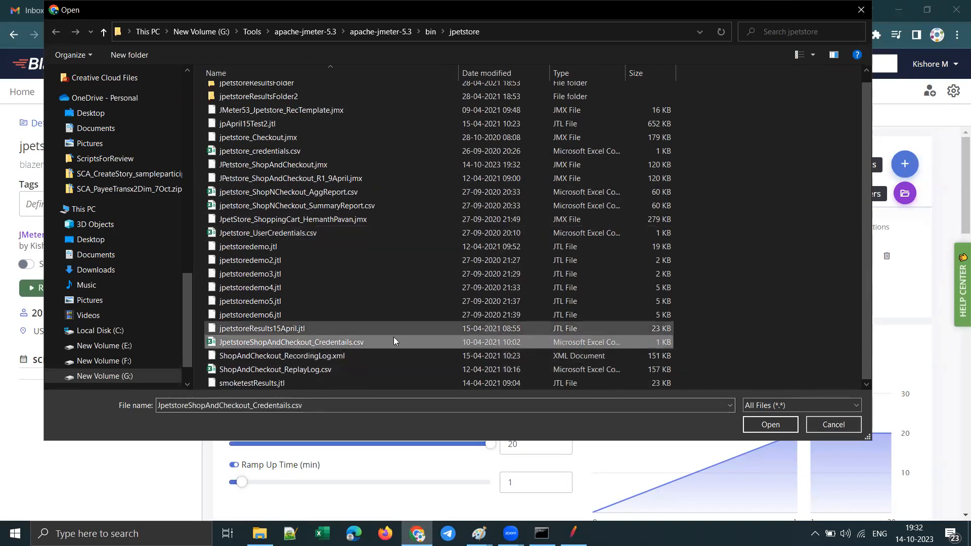
click(768, 424)
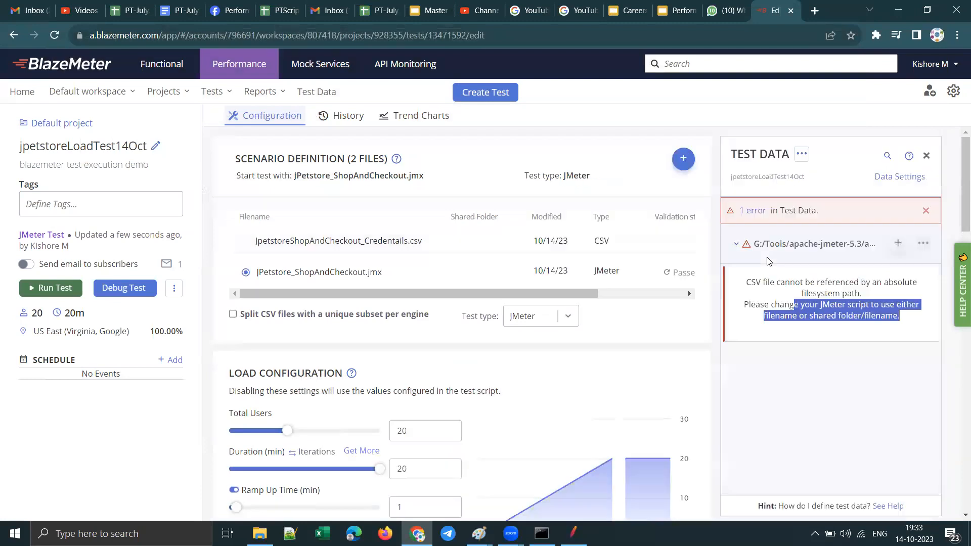
Step: Delete the outdated JPetstore_ShopAndCheckout.jmx script from the test's scenario definition and confirm the deletion
click(784, 331)
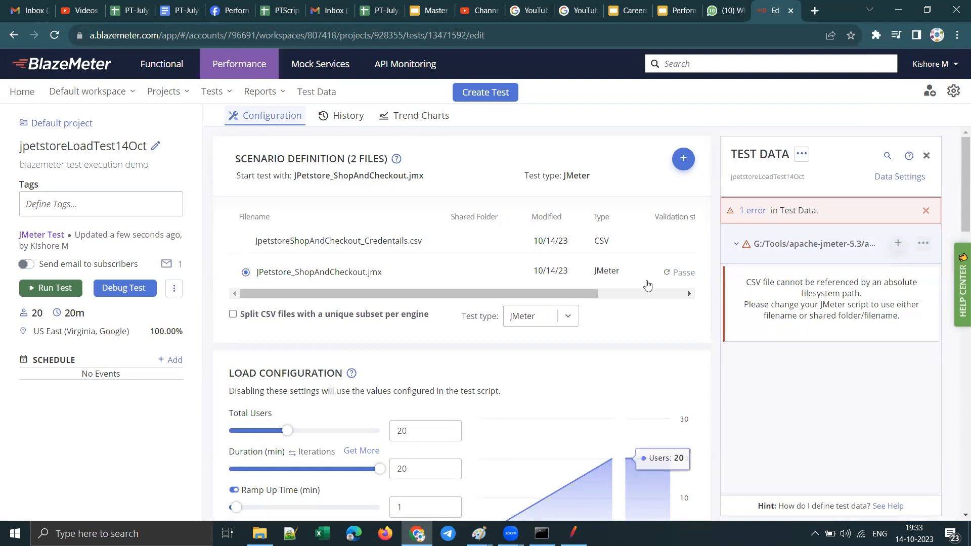
drag(532, 296, 622, 295)
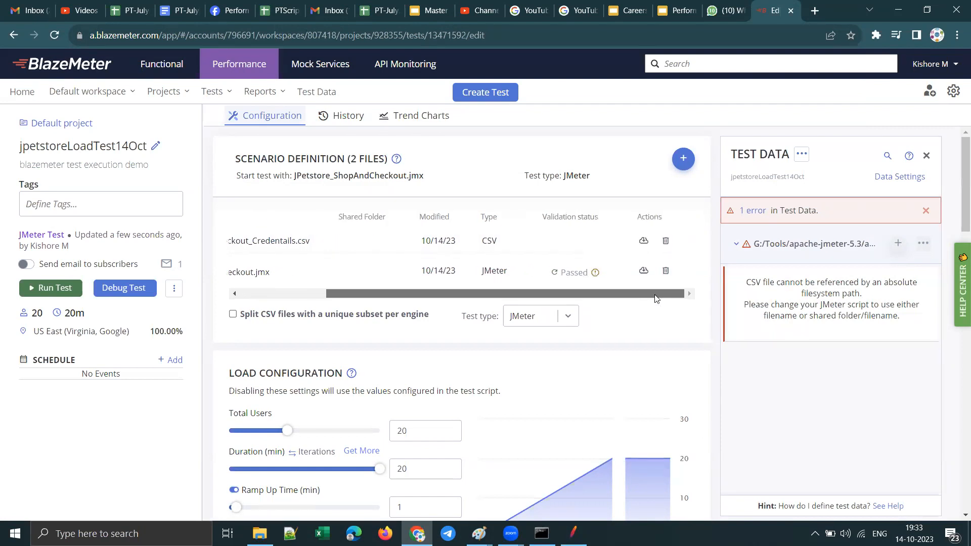
click(665, 271)
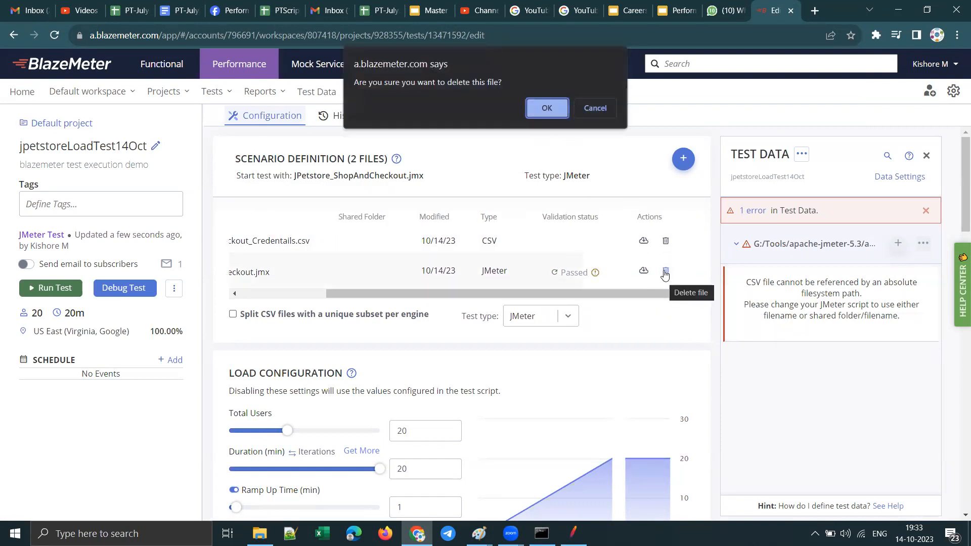
click(545, 108)
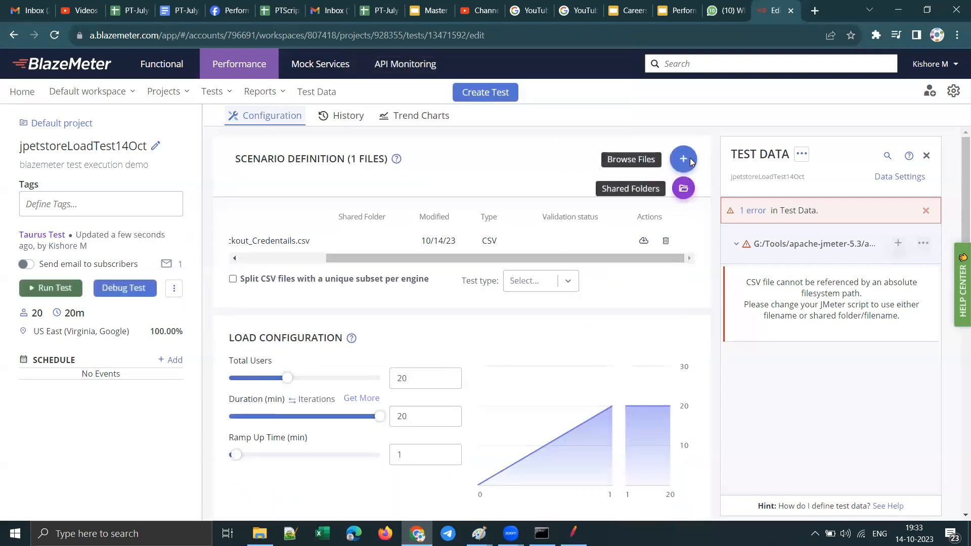
Step: Start a new file upload for the scenario and check the CSV Data Set Config's Filename in JMeter
click(672, 159)
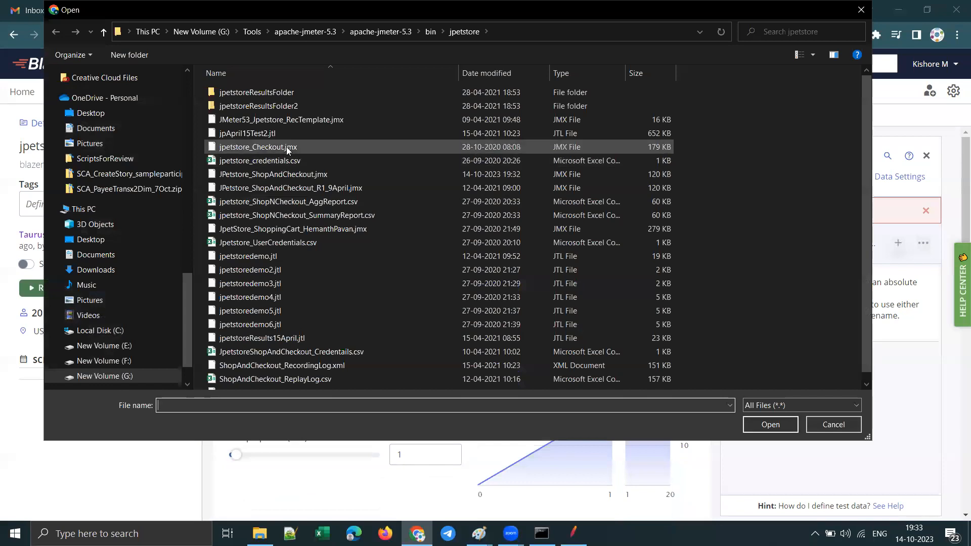
key(alt+Tab)
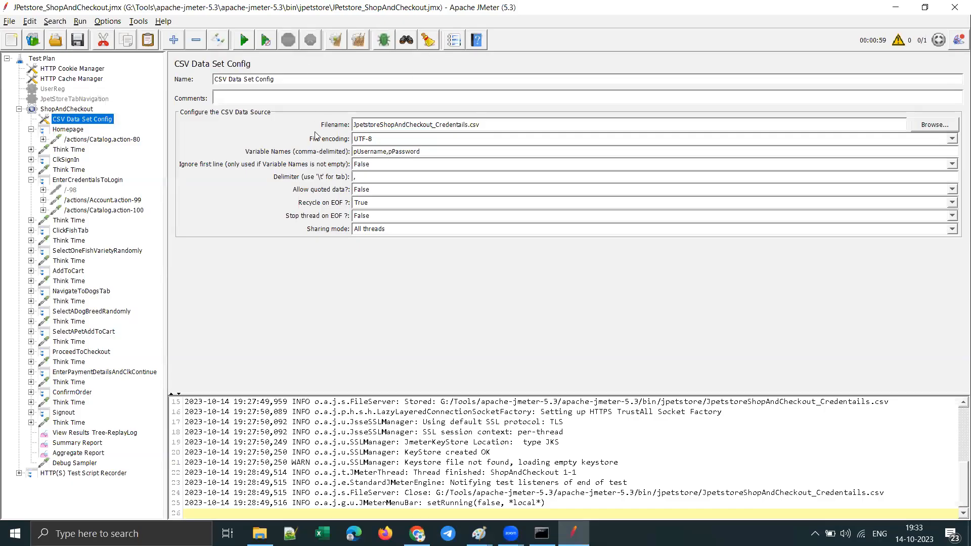
drag(494, 123, 353, 124)
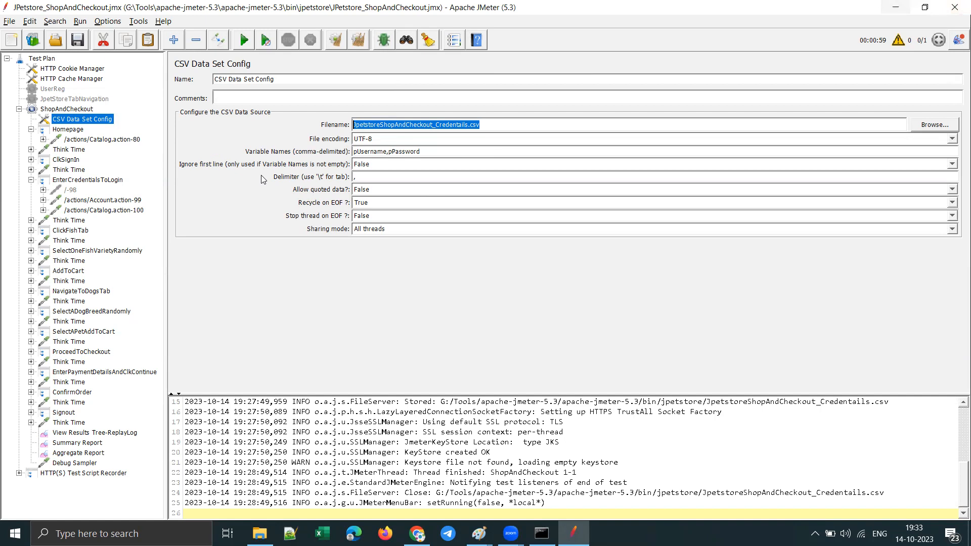
click(357, 126)
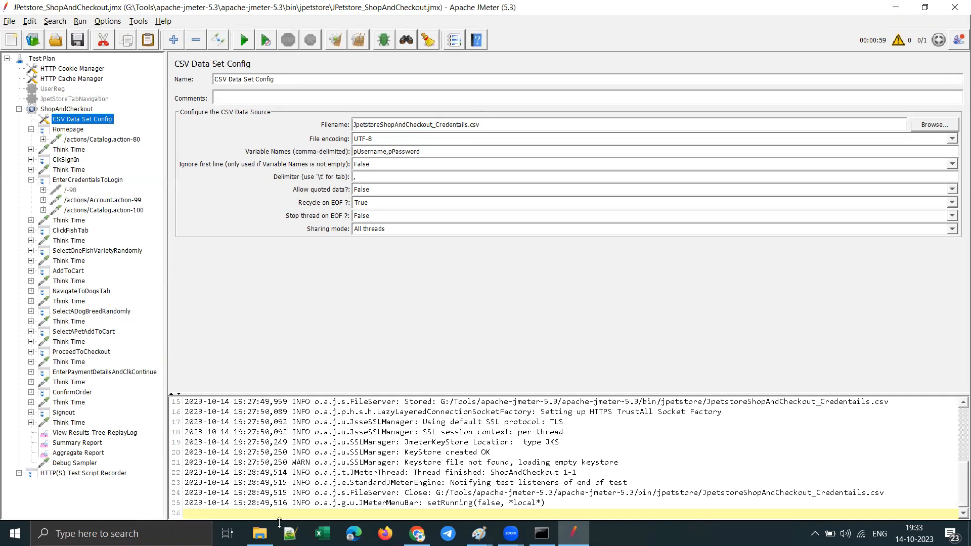
Step: Copy the jpetstore folder path from File Explorer and browse to G:\Tools\apache-jmeter-5.3\apache-jmeter-5.3\bin\jpetstore in BlazeMeter's upload dialog
click(260, 532)
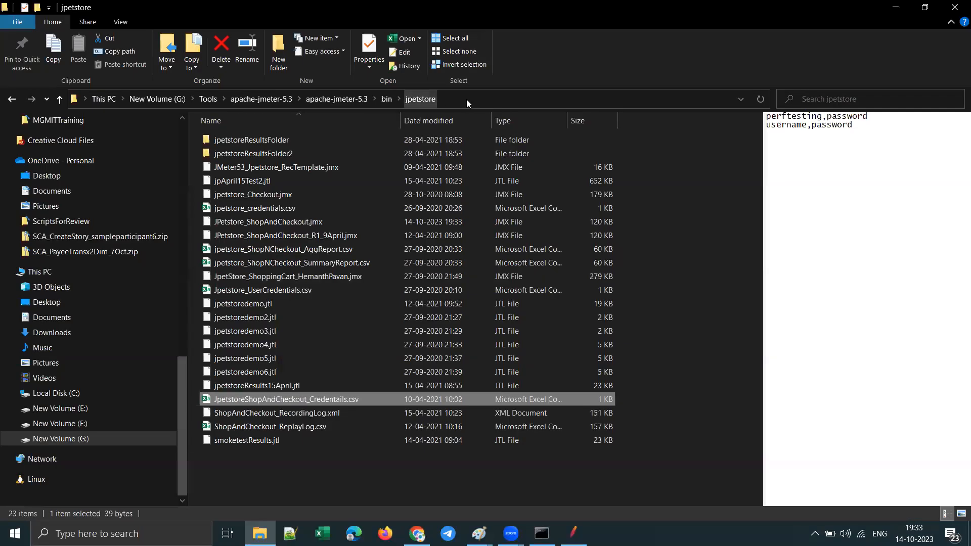
click(466, 99)
key(ctrl+c)
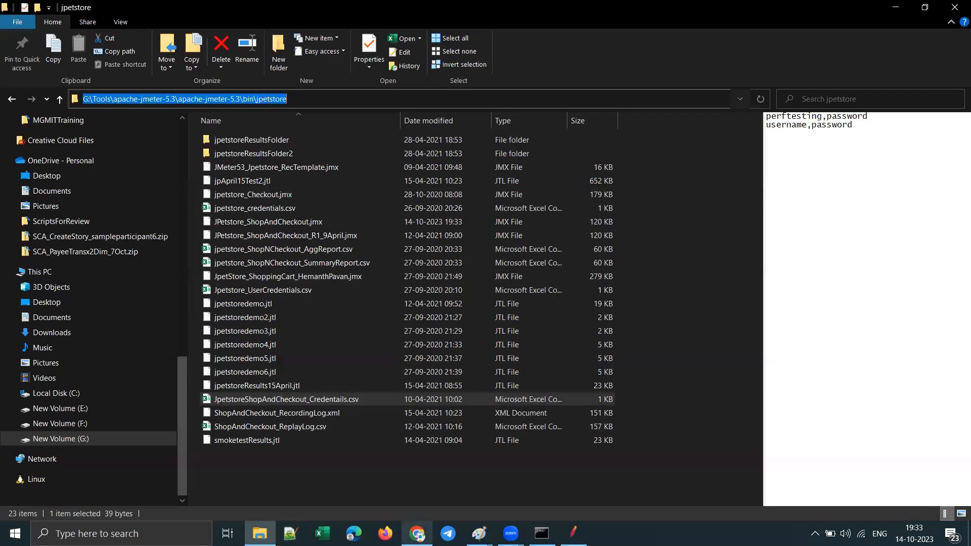
click(417, 533)
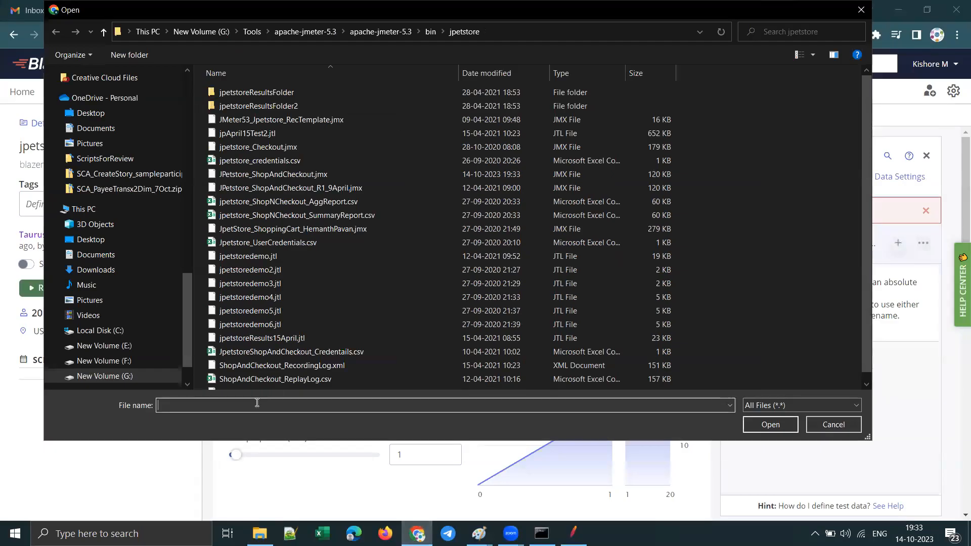
key(ctrl+v)
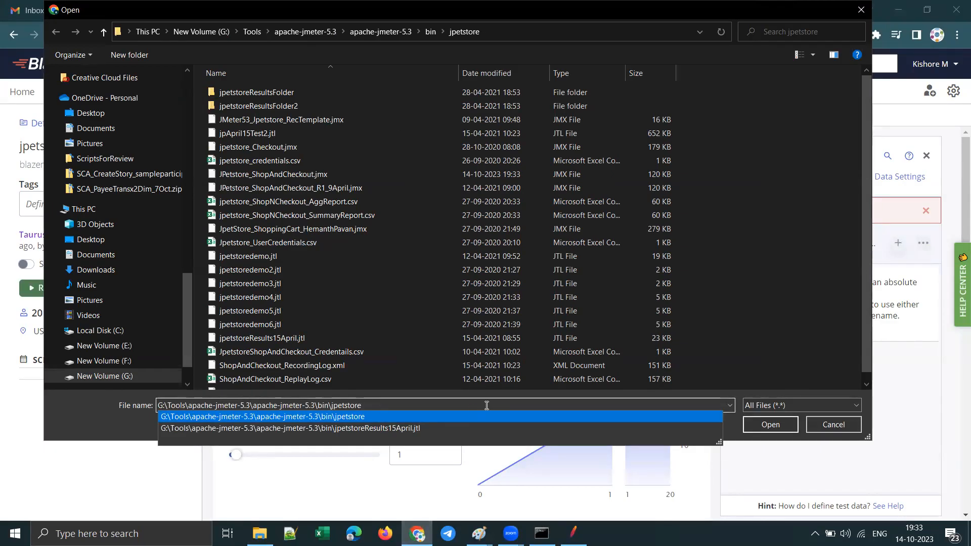
key(Return)
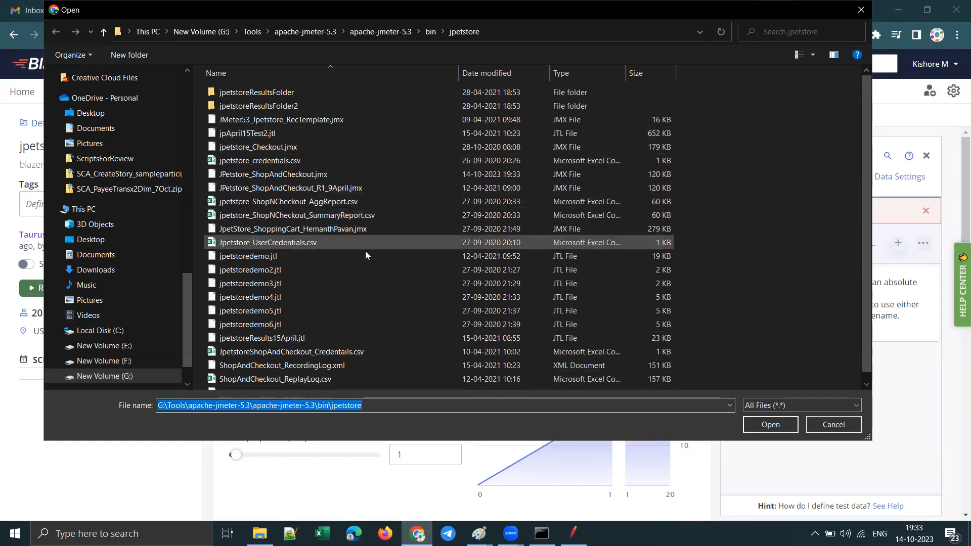
Step: Check the script's name in JMeter, upload the updated JPetstore_ShopAndCheckout.jmx to BlazeMeter, and close the Test Data pane
scroll(366, 251, down, 1)
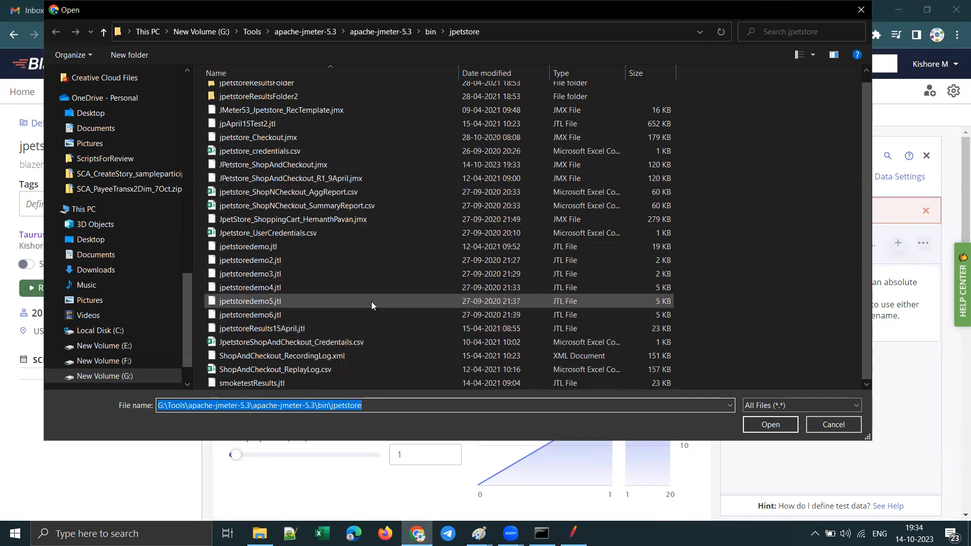
scroll(371, 301, up, 1)
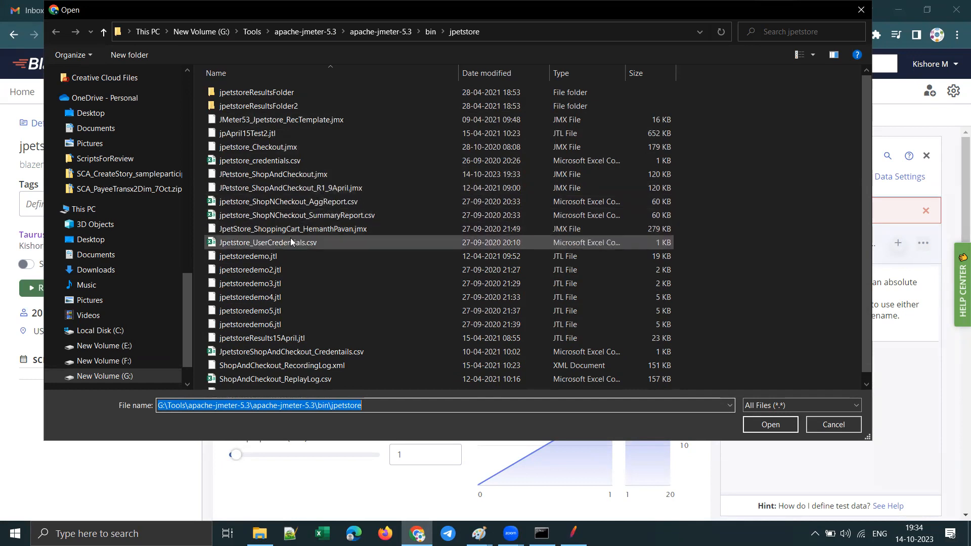
click(573, 534)
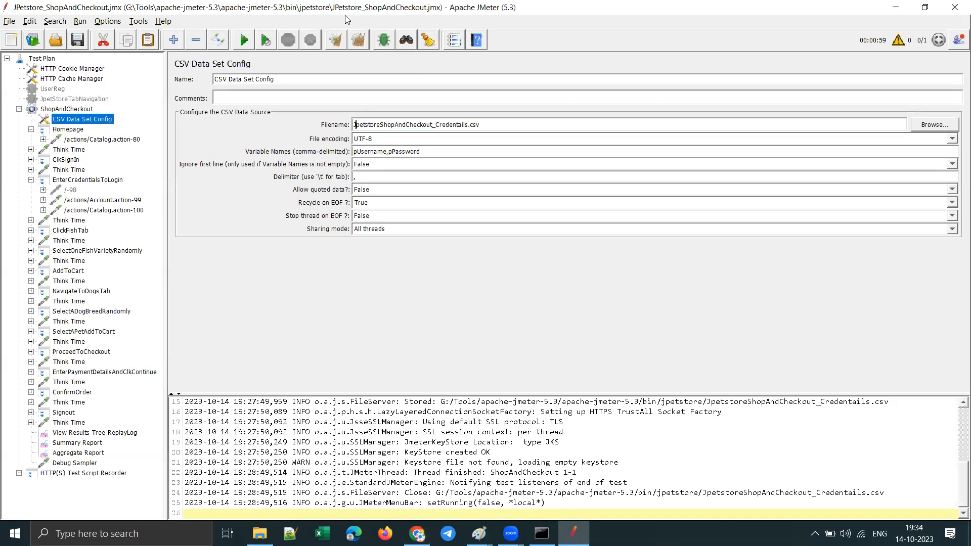
click(896, 10)
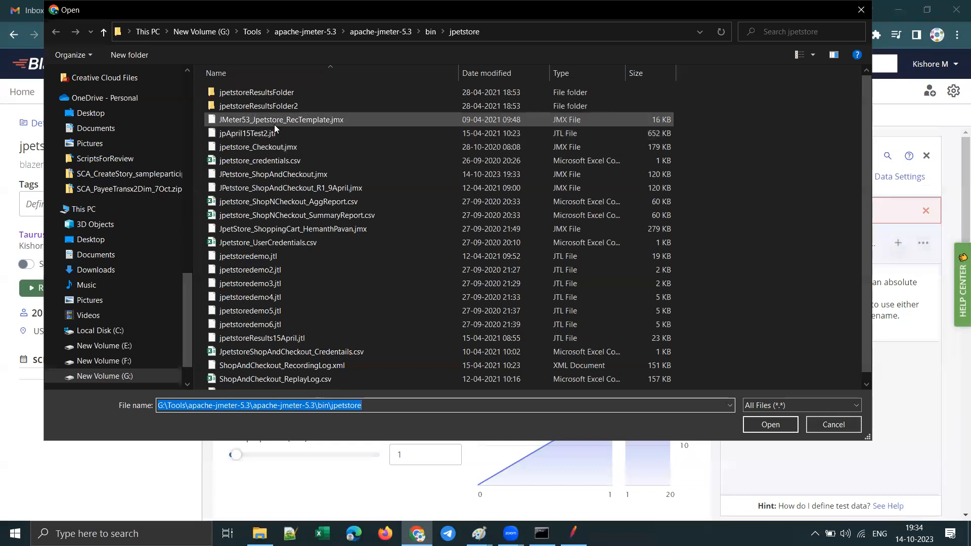
click(262, 176)
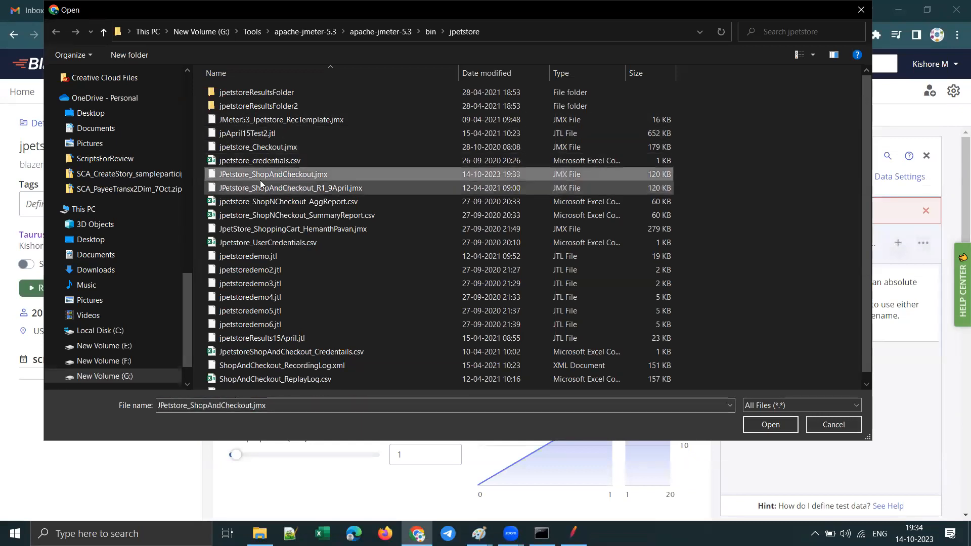
click(765, 424)
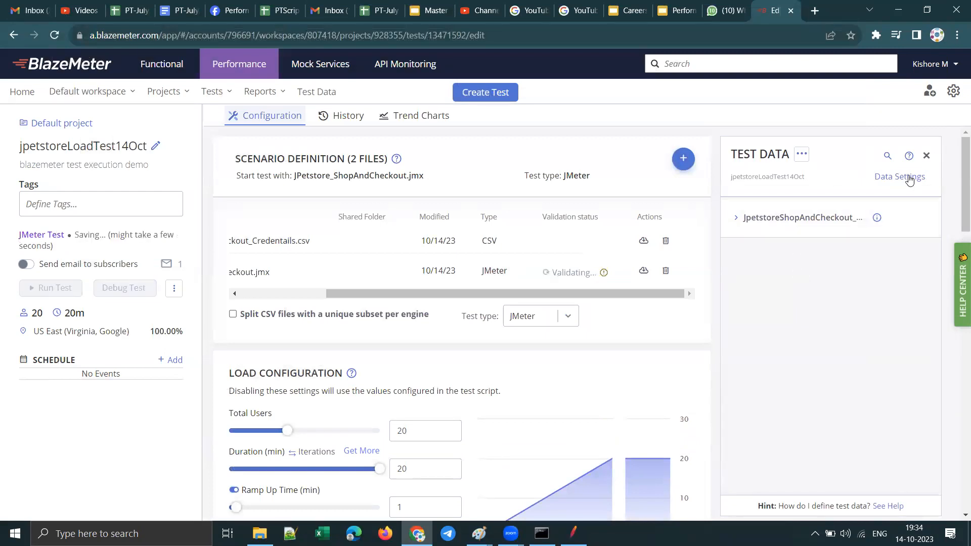
click(926, 156)
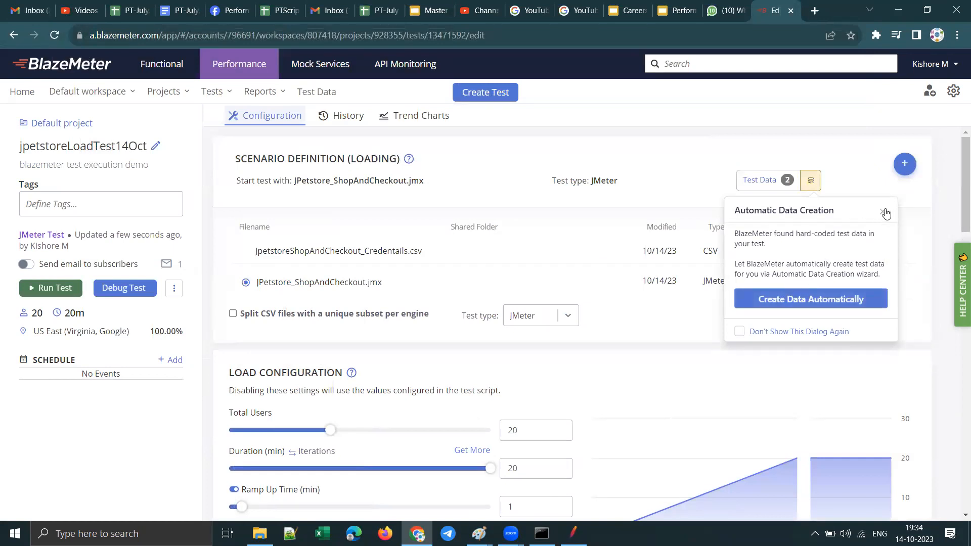
Step: Dismiss the Automatic Data Creation suggestion, then open the scenario's file upload dialog and close it without choosing a file
click(883, 212)
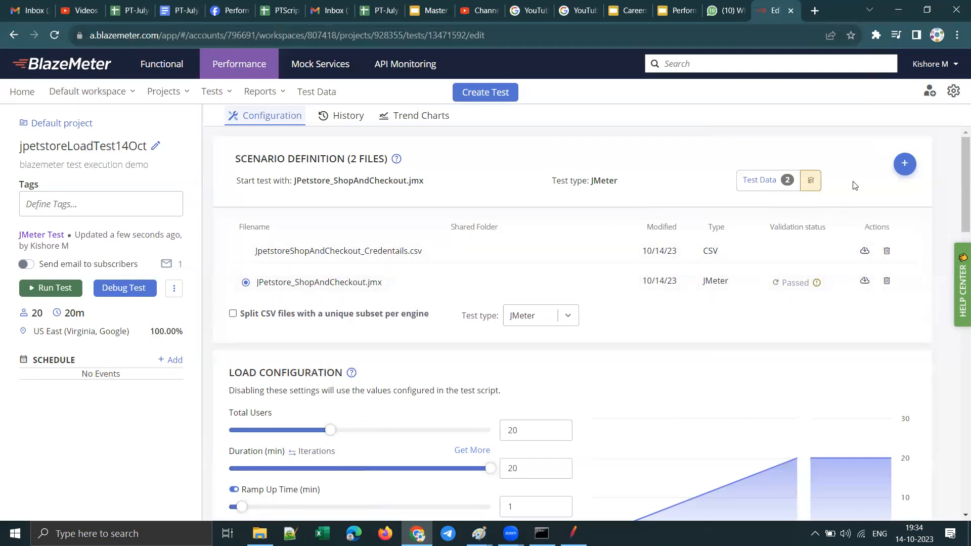
mouse_move(903, 165)
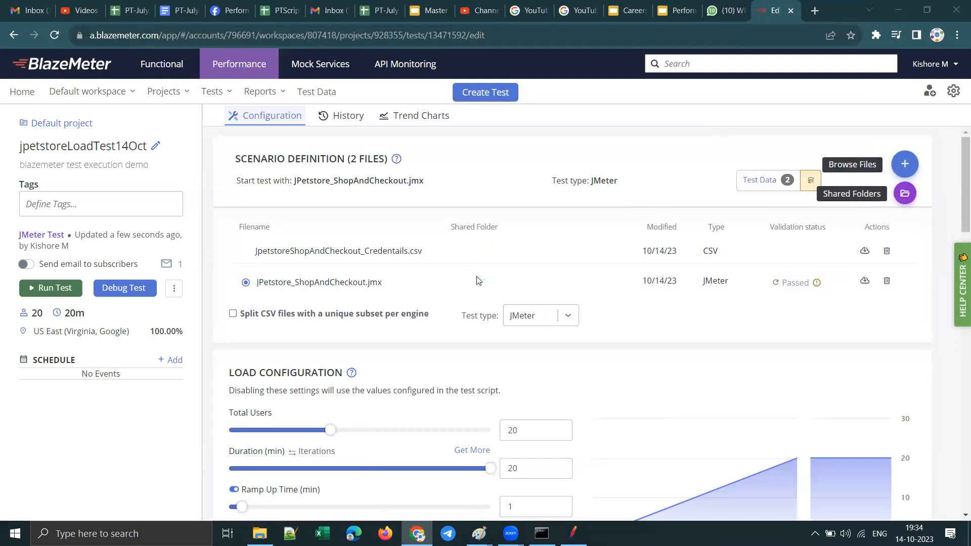
click(903, 164)
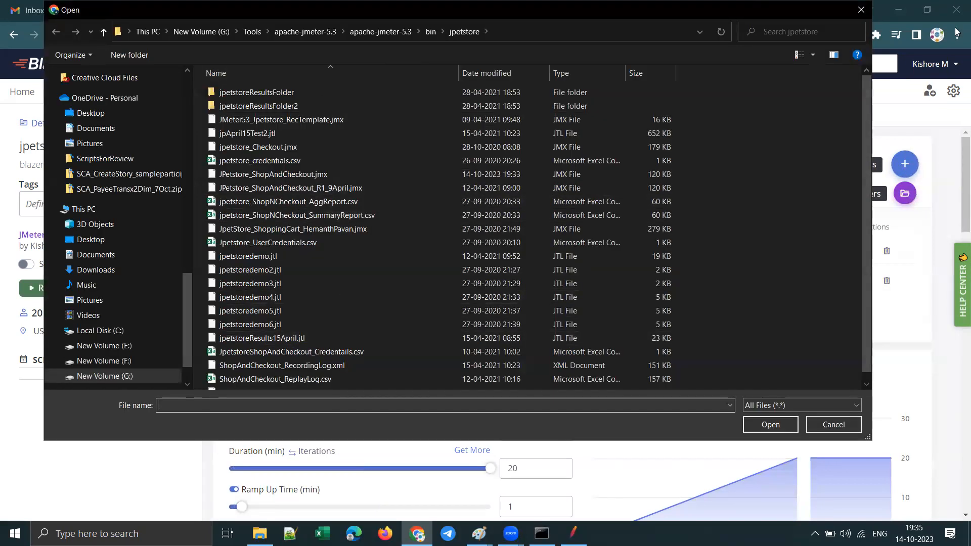
click(861, 10)
Step: Review the test's load configuration and load distribution, and look at the ShopAndCheckout script in JMeter before returning to BlazeMeter
scroll(613, 288, down, 8)
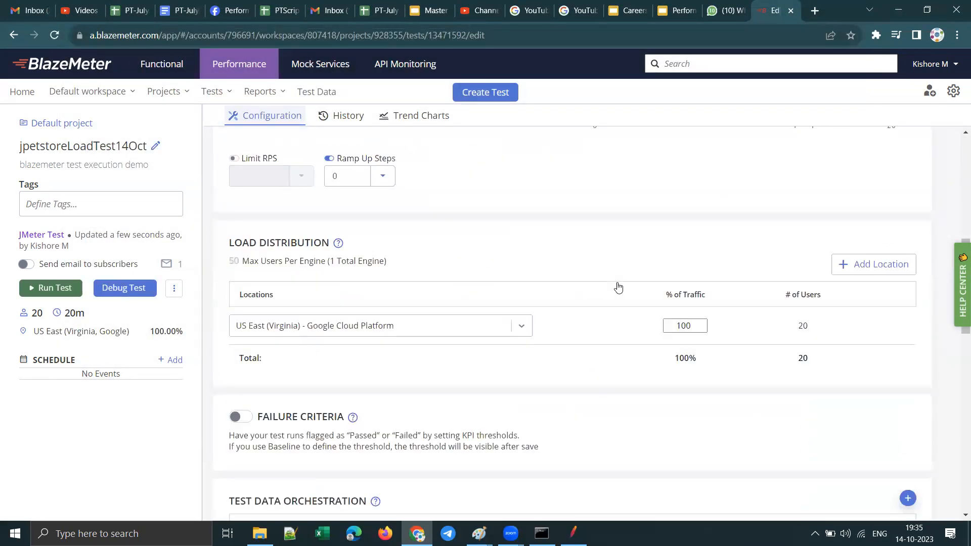
scroll(625, 252, up, 4)
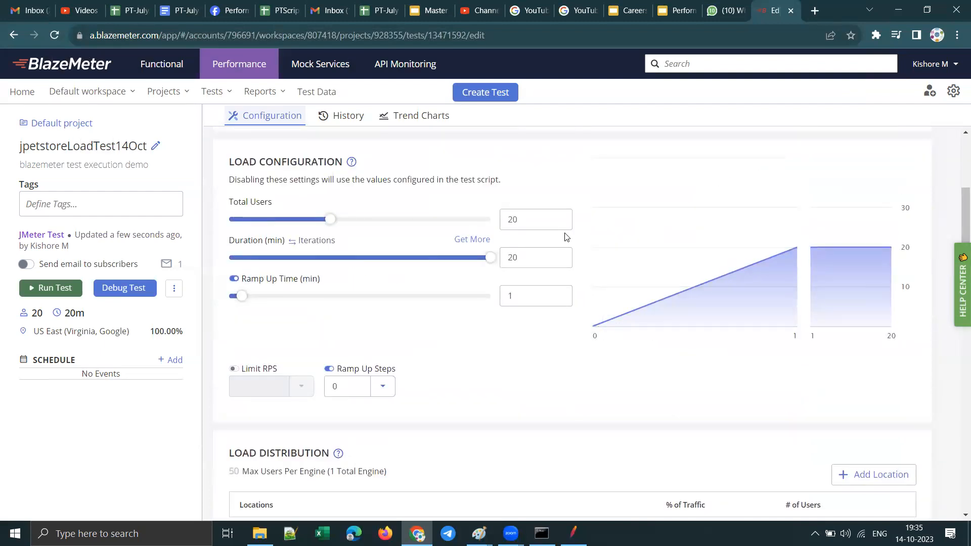
scroll(566, 238, up, 4)
scroll(362, 251, down, 4)
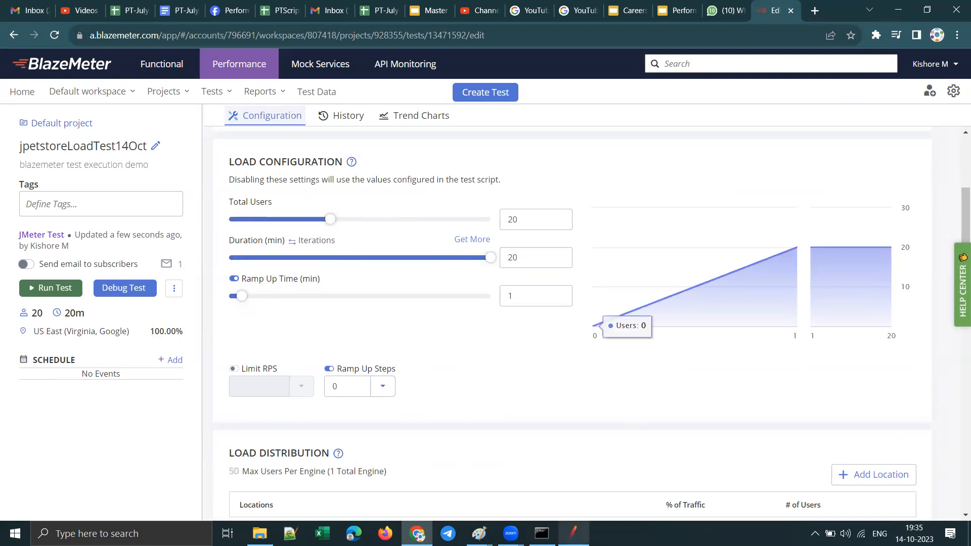
click(573, 534)
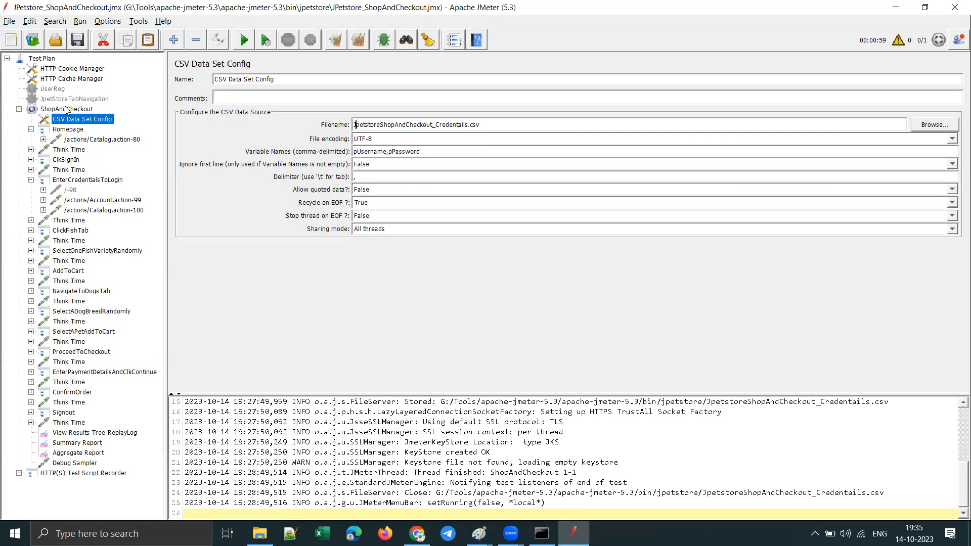
click(895, 8)
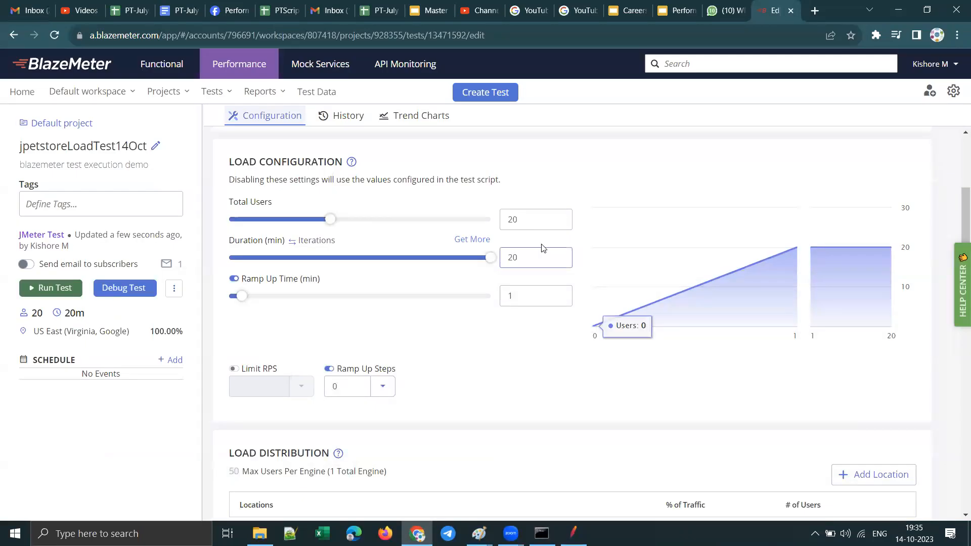
Step: Set the Total Users in the load configuration to 50
scroll(434, 430, up, 4)
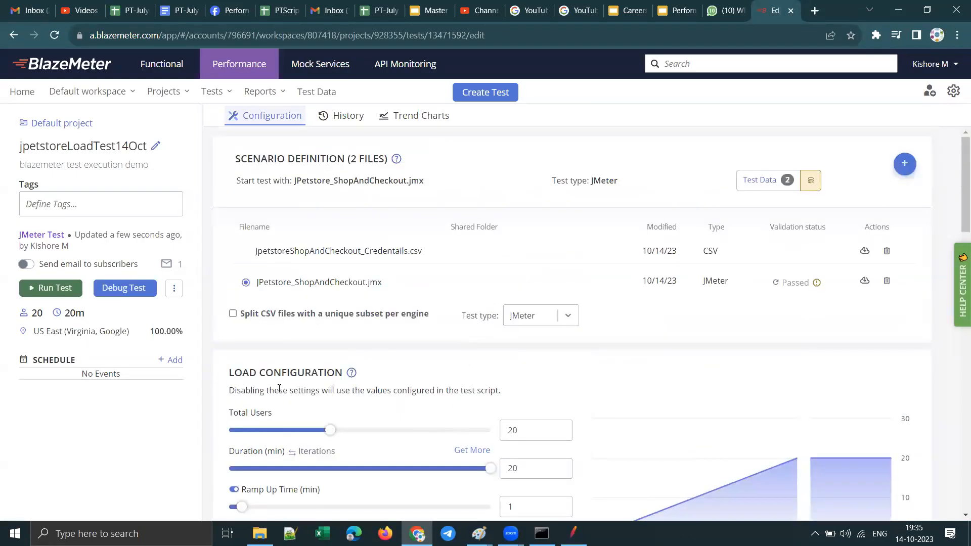
scroll(350, 388, down, 4)
double_click(526, 219)
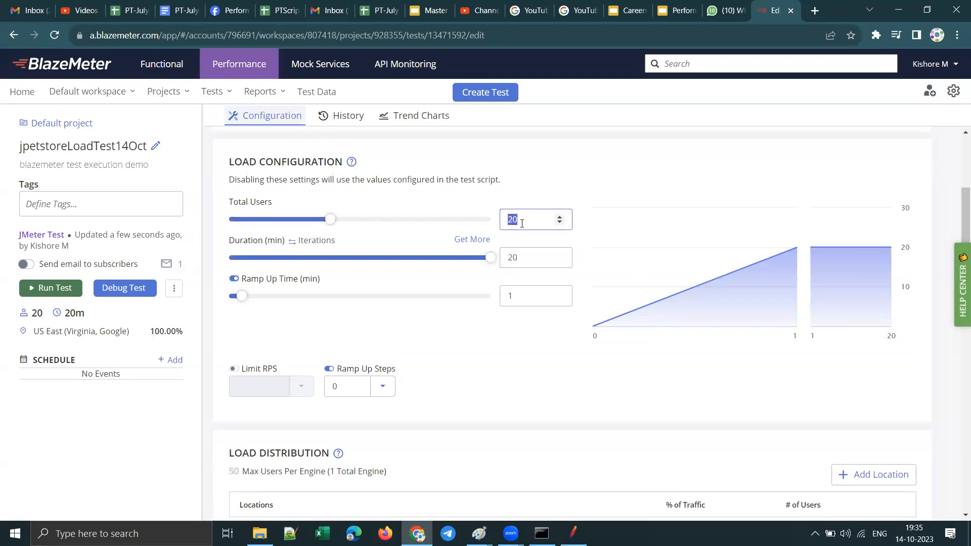
text(50)
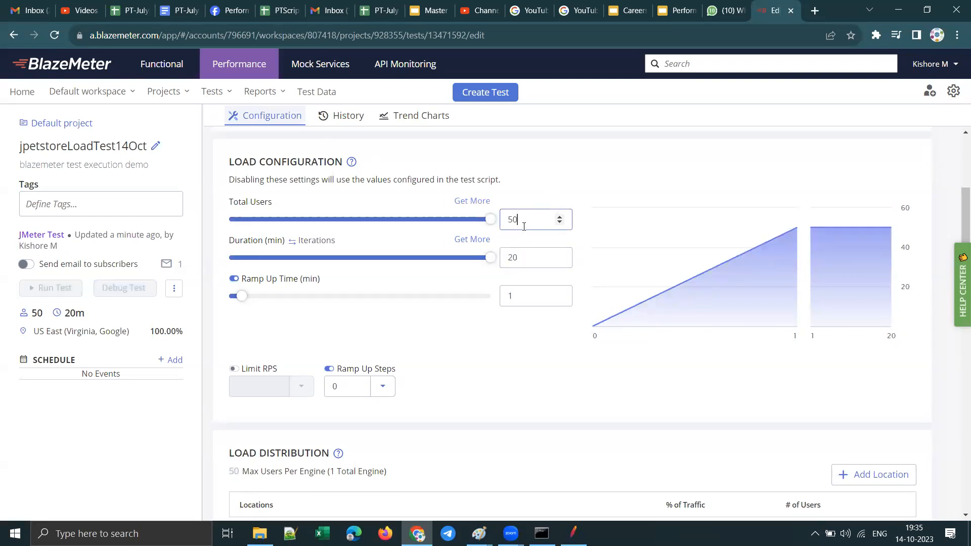
Step: Try to set the test duration to 50 minutes, and switch the run limit from duration to iterations
double_click(549, 263)
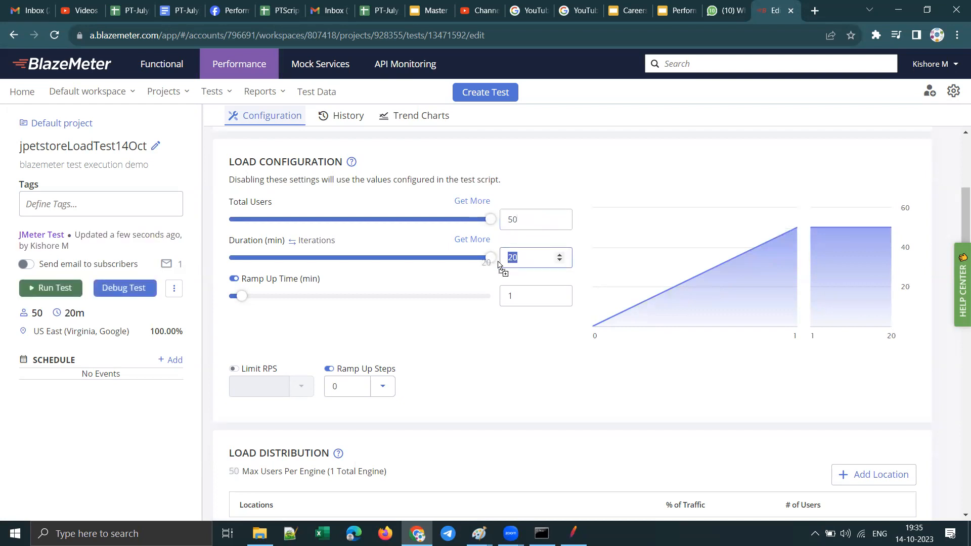
text(50)
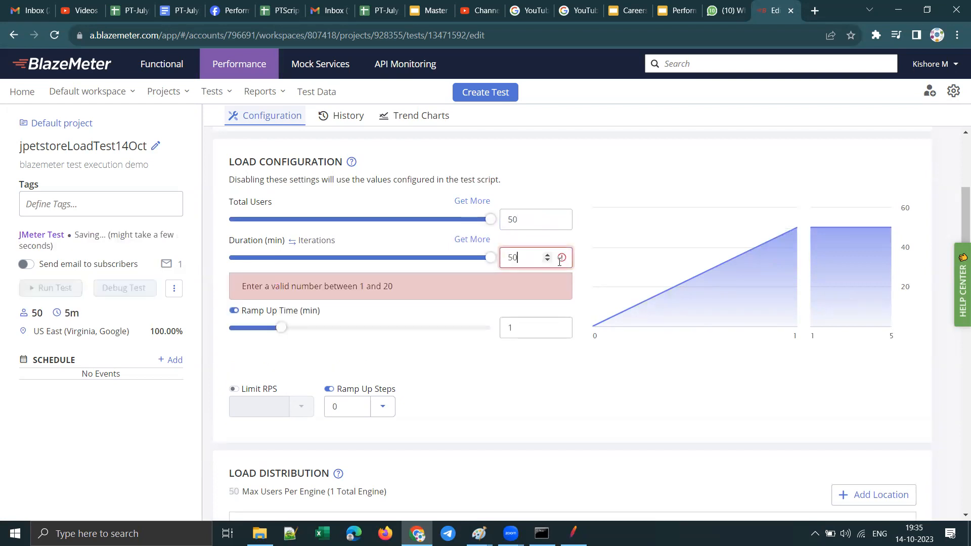
double_click(510, 258)
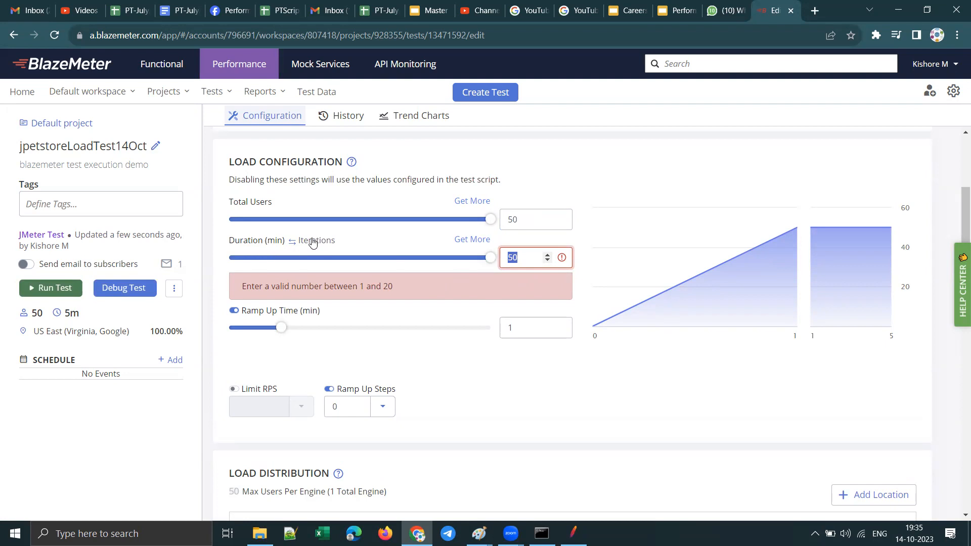
click(257, 243)
double_click(521, 259)
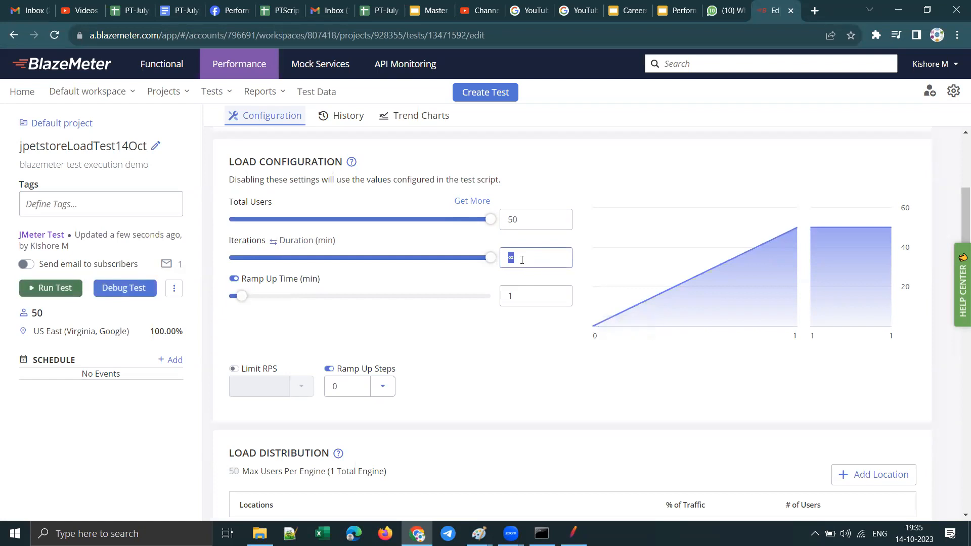
Step: Switch the run limit back to duration and set it to 20 minutes
click(293, 247)
double_click(521, 271)
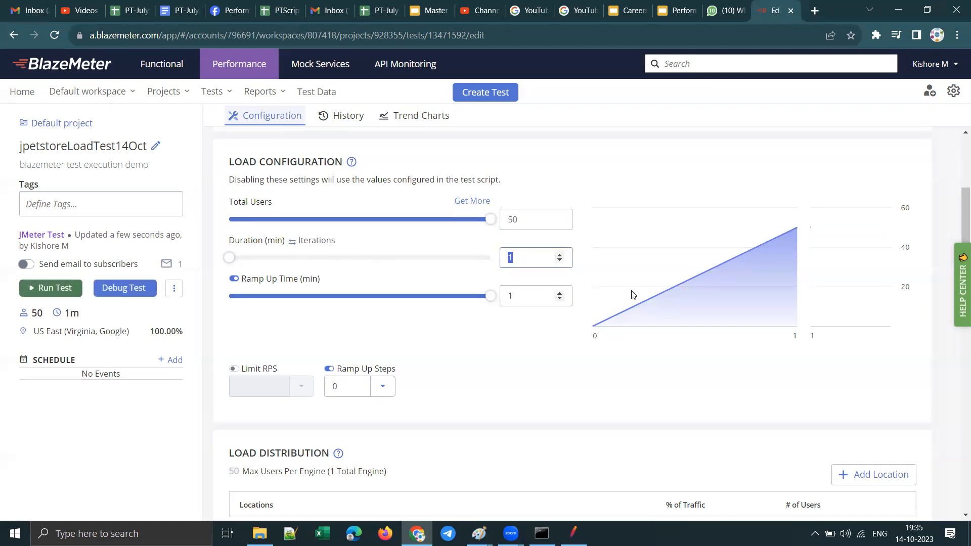
text(20)
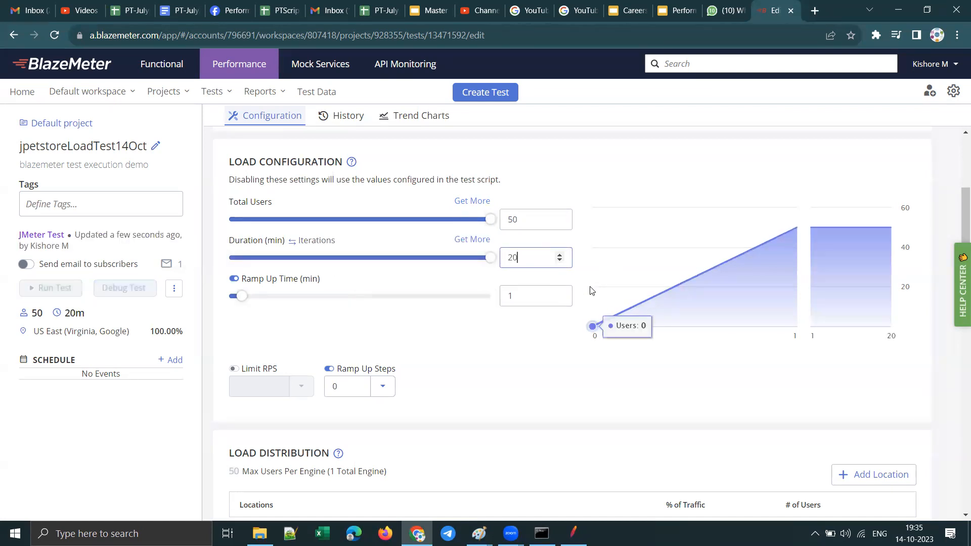
double_click(519, 258)
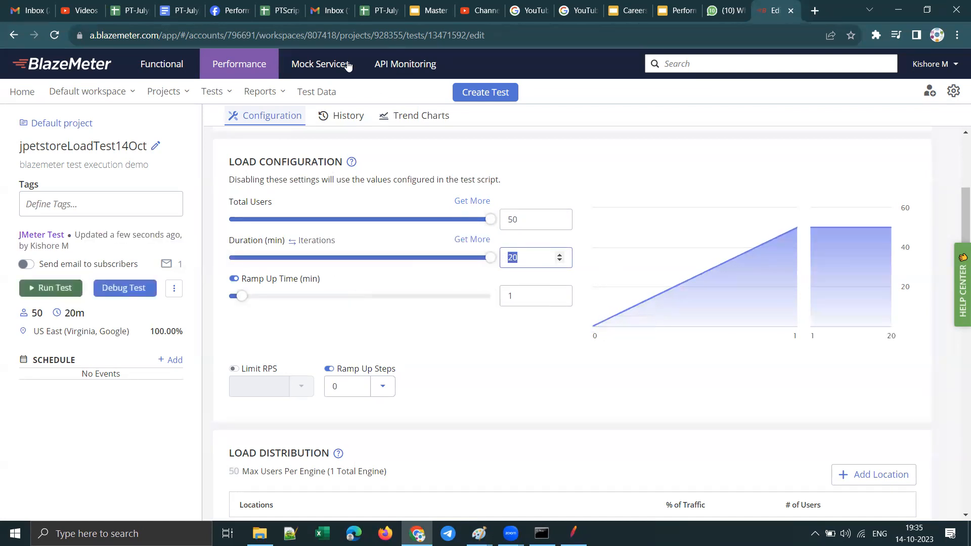
Step: Check the Free starter plan's virtual user and test duration limits on the Plan Comparison slide in Google Slides, and return to BlazeMeter
click(431, 13)
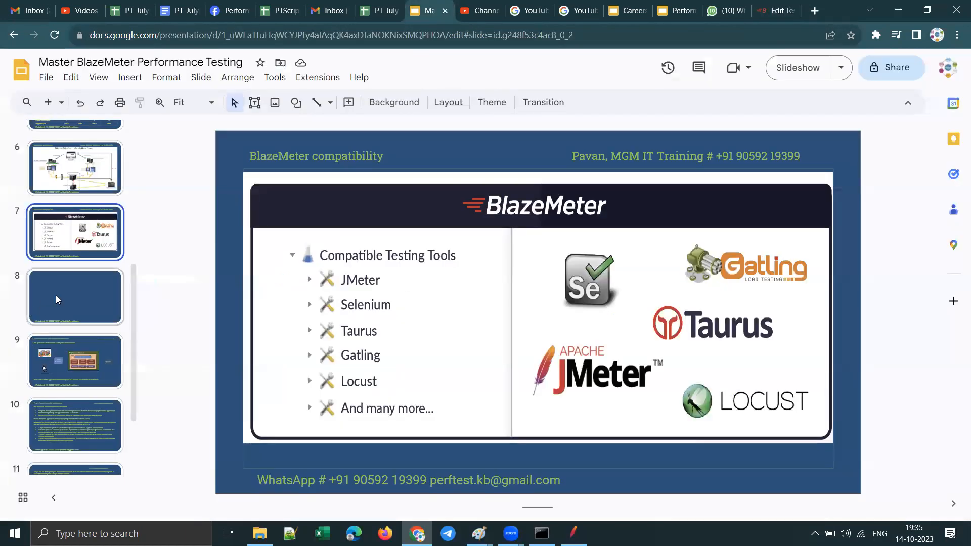
scroll(56, 303, down, 3)
scroll(91, 405, up, 8)
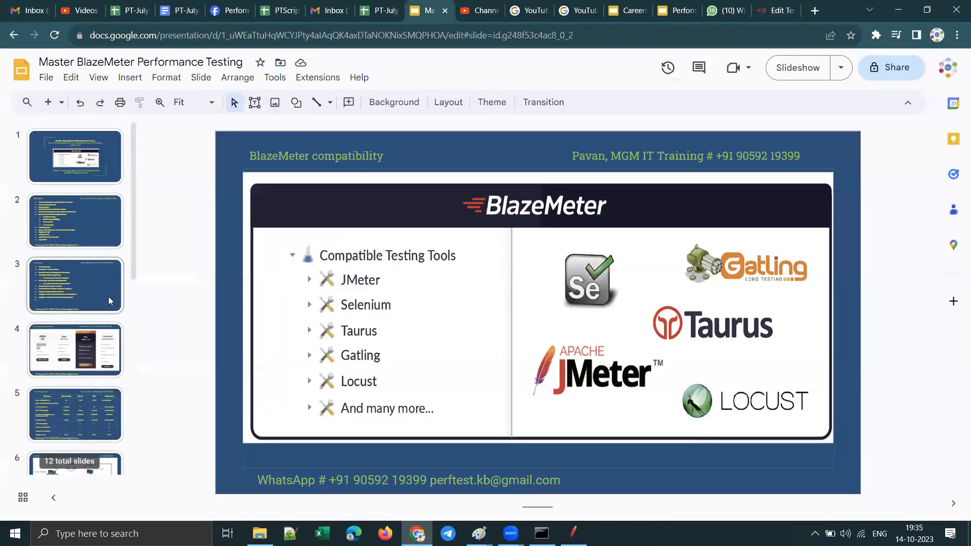
click(86, 429)
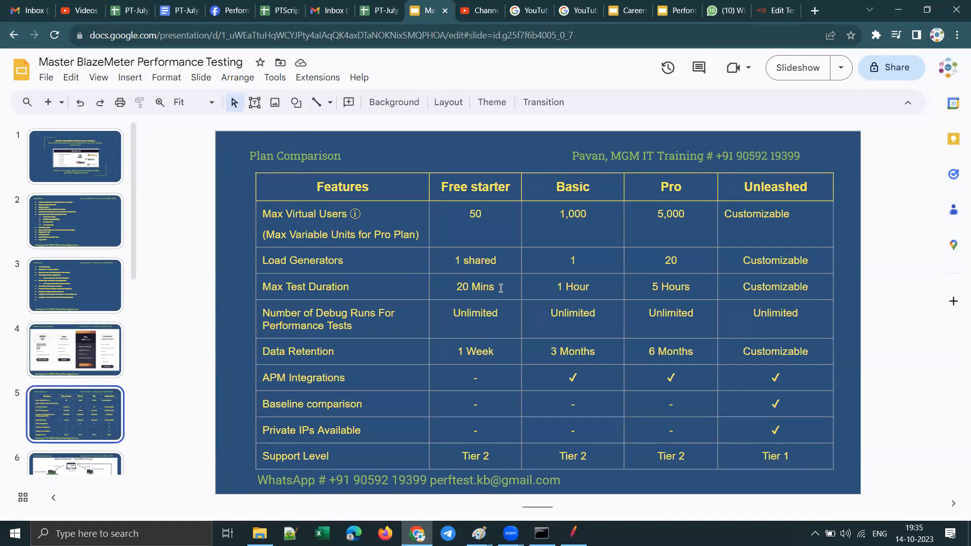
drag(500, 288, 450, 290)
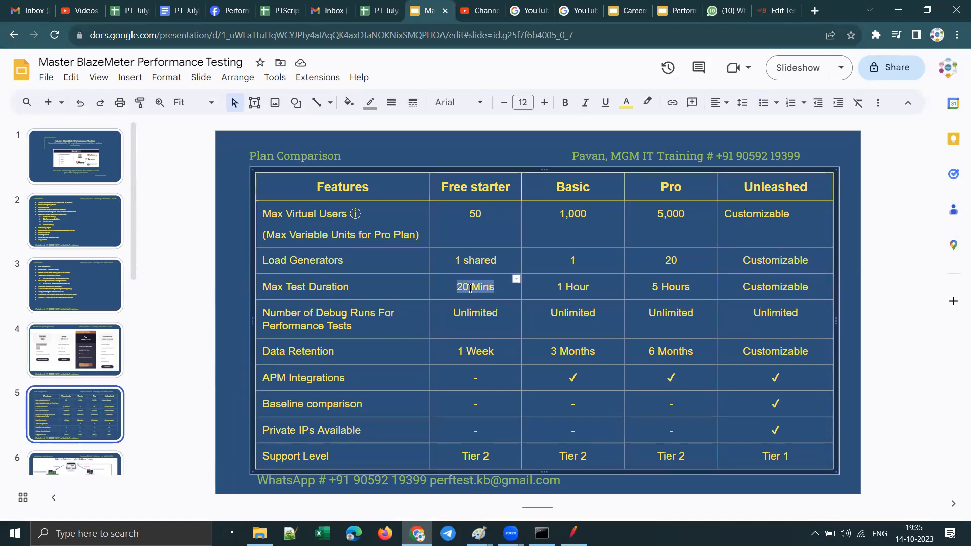
drag(499, 212, 457, 216)
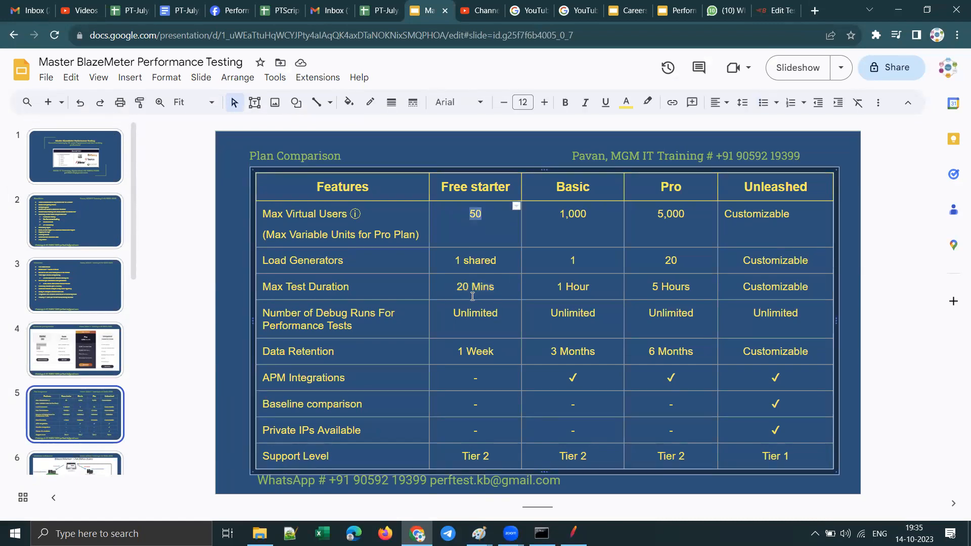
drag(454, 287, 510, 293)
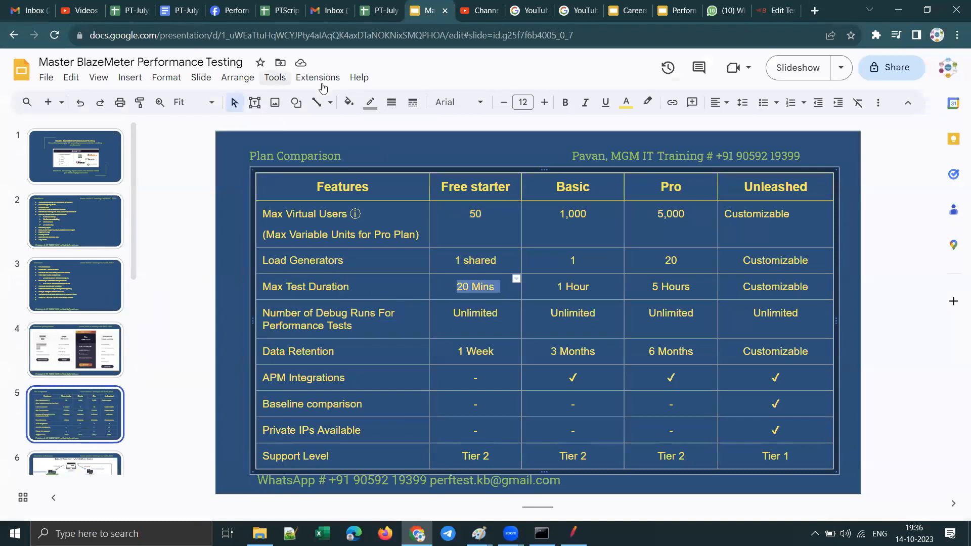
click(779, 7)
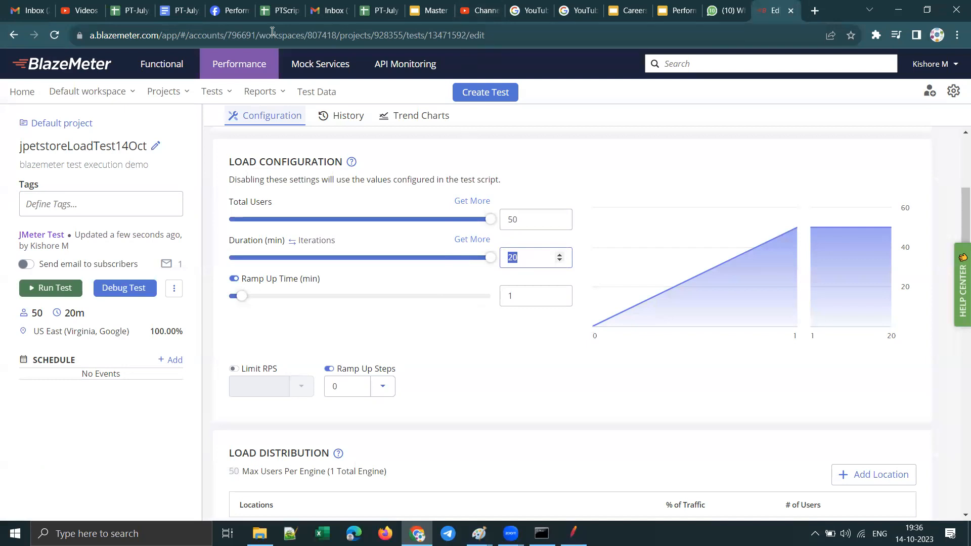
Step: Compare the maximum test durations of the Basic and Pro plans on the Plan Comparison slide, and return to BlazeMeter
click(438, 17)
drag(592, 286, 537, 286)
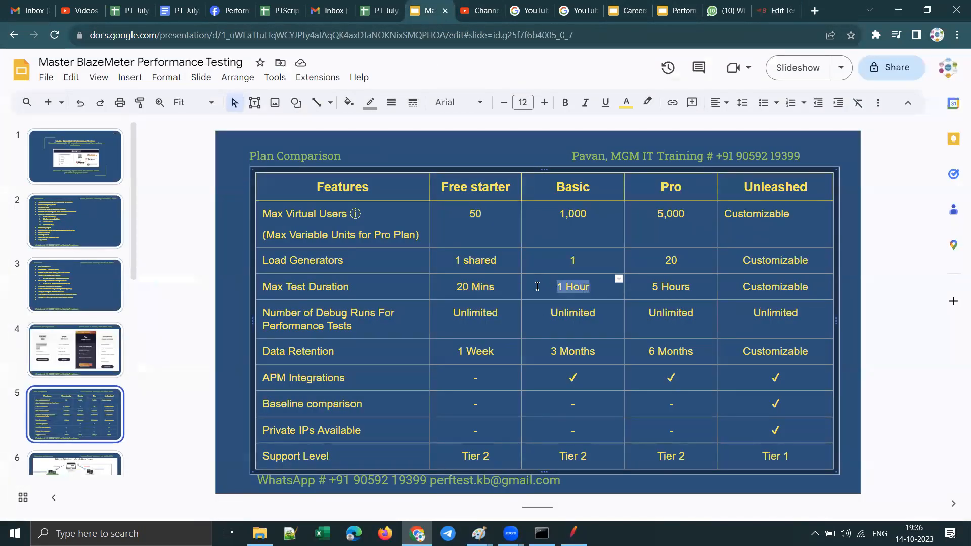
drag(556, 187, 596, 184)
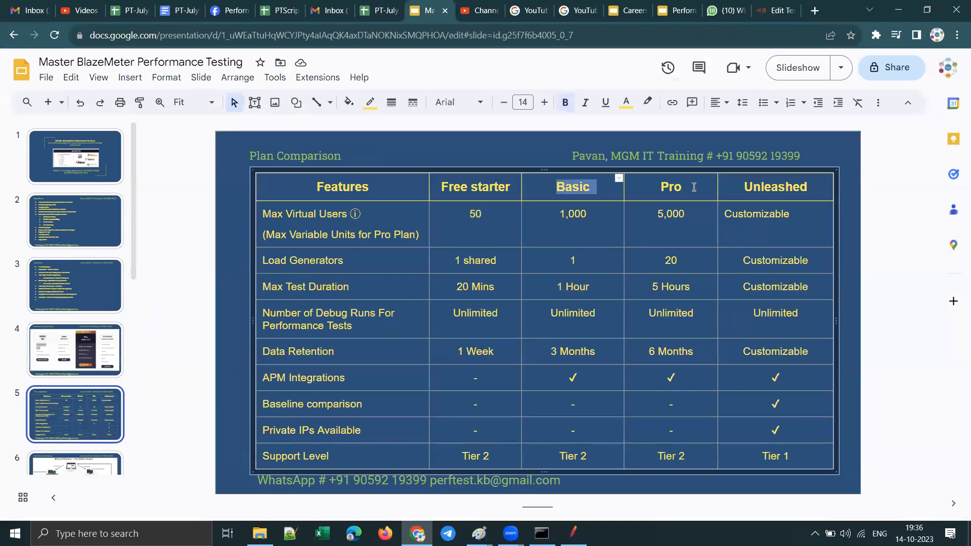
drag(693, 187, 658, 188)
drag(652, 286, 689, 289)
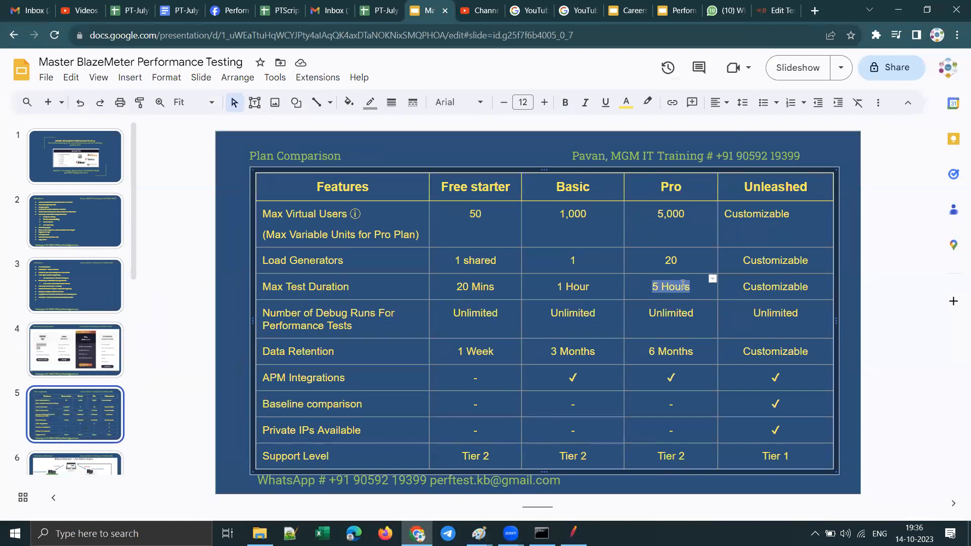
click(774, 15)
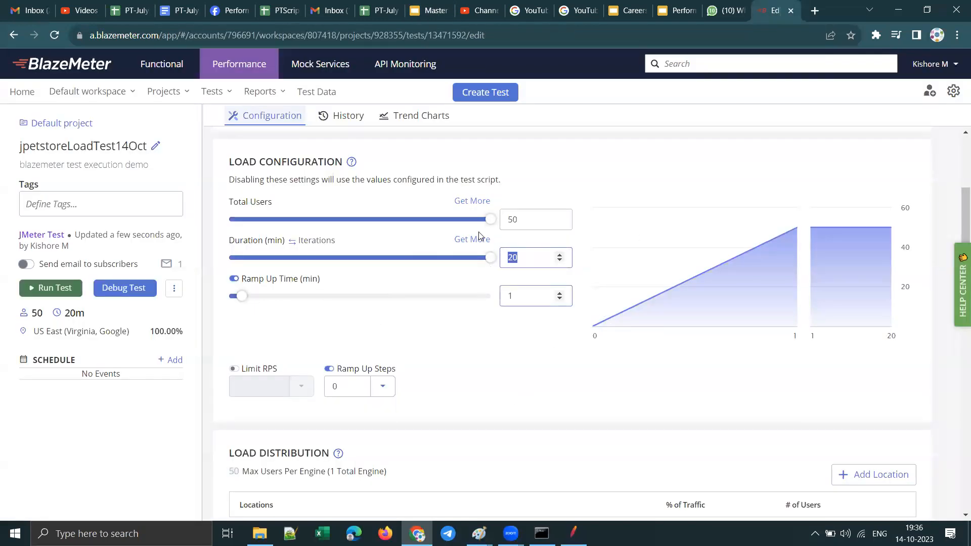
Step: Review the total users, ramp-up time, load distribution and scenario files of the jpetstoreLoadTest14Oct test
double_click(511, 221)
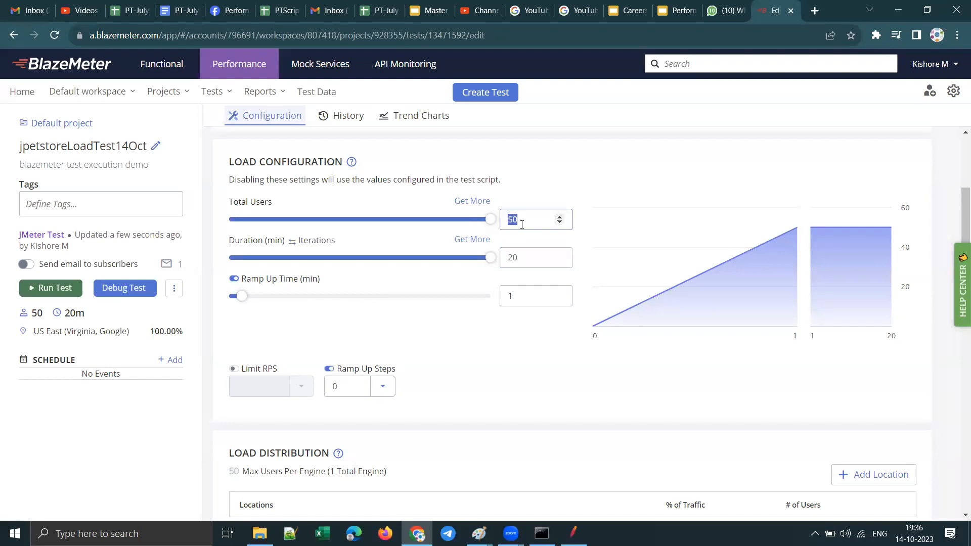
double_click(516, 298)
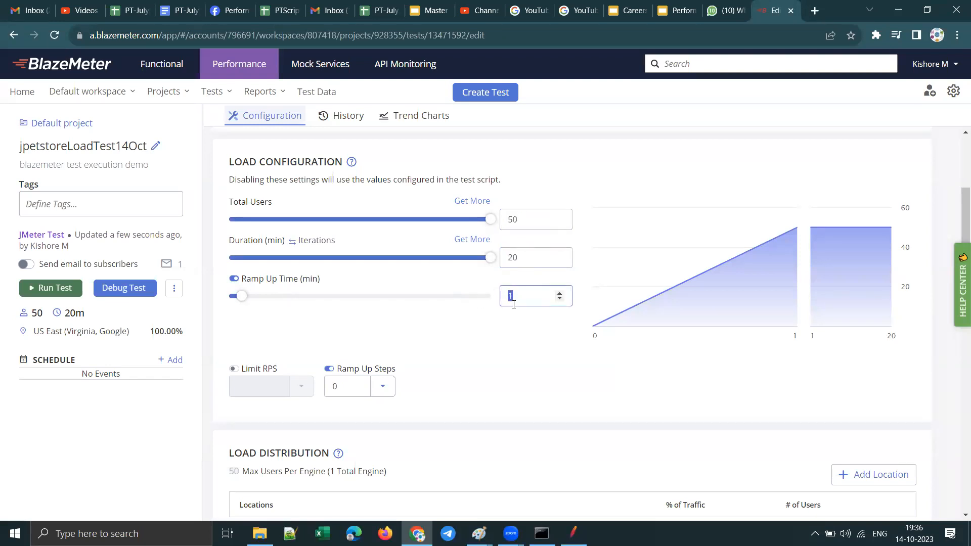
scroll(455, 396, down, 4)
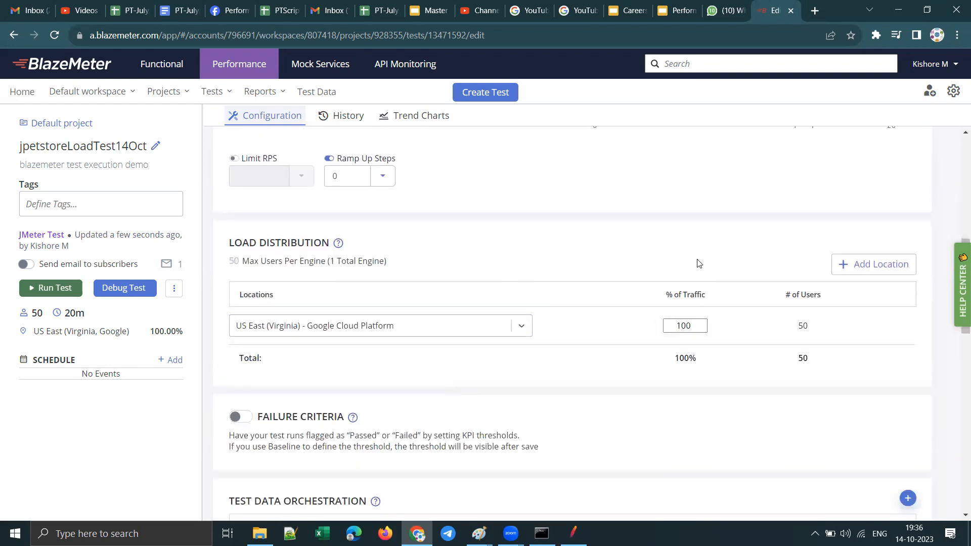
scroll(551, 277, up, 4)
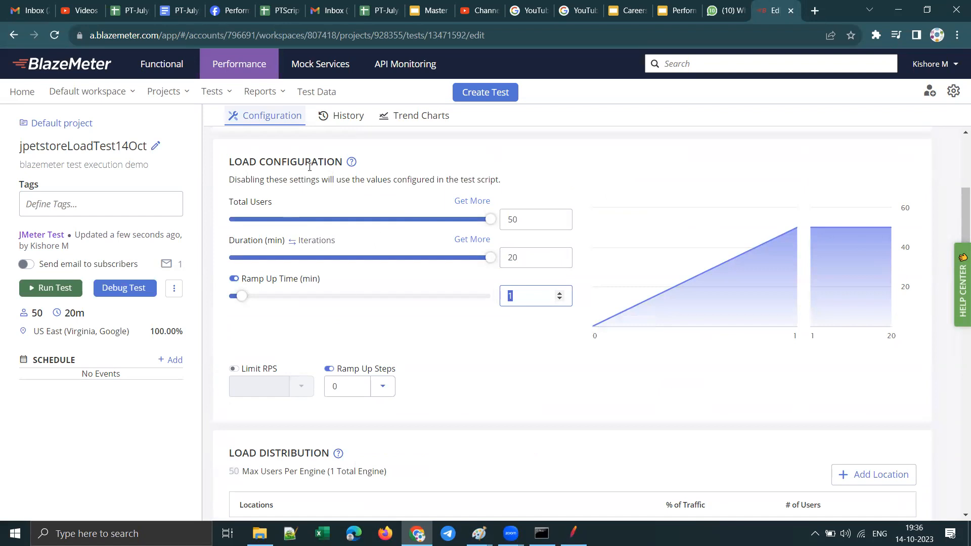
scroll(446, 273, up, 4)
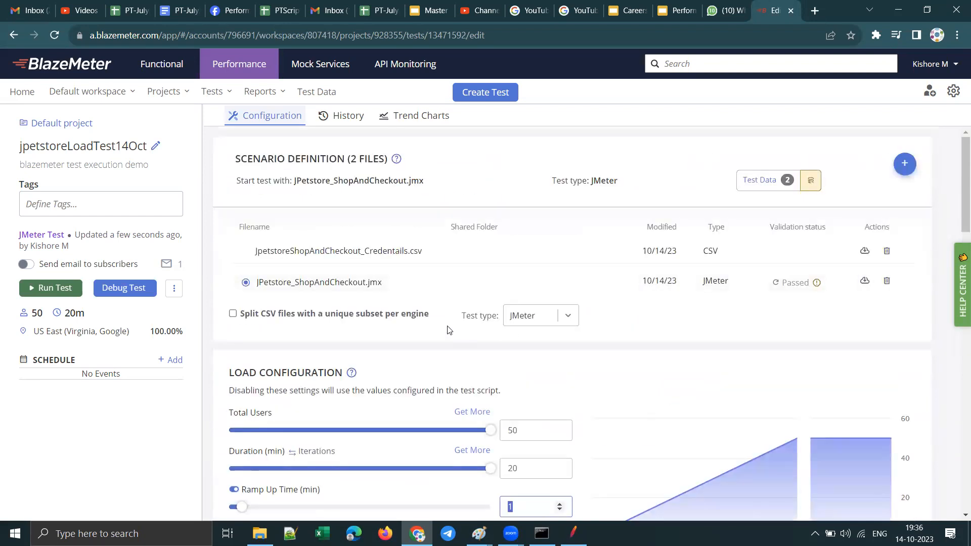
scroll(447, 330, down, 4)
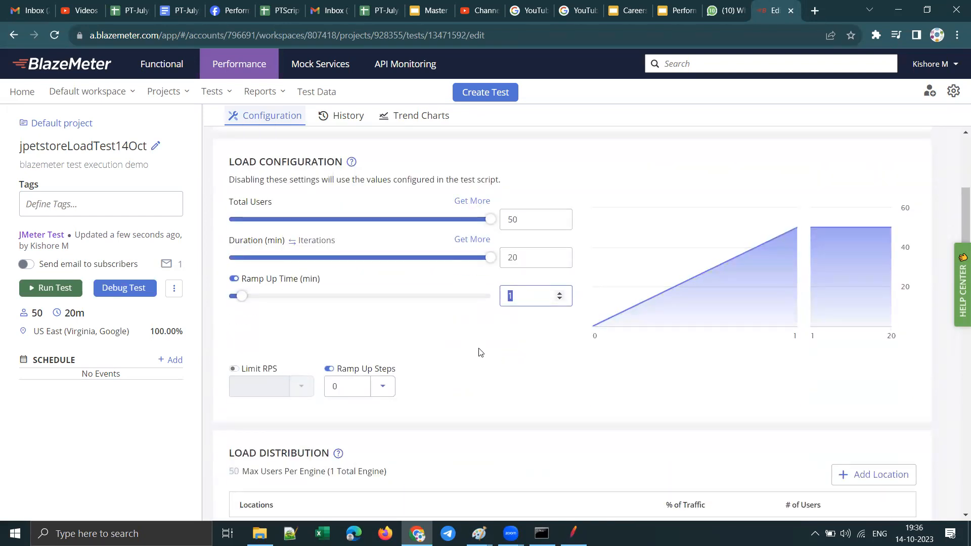
Step: Examine the Google Cloud Platform and Amazon Web Services regions available as the load distribution location
scroll(480, 353, up, 4)
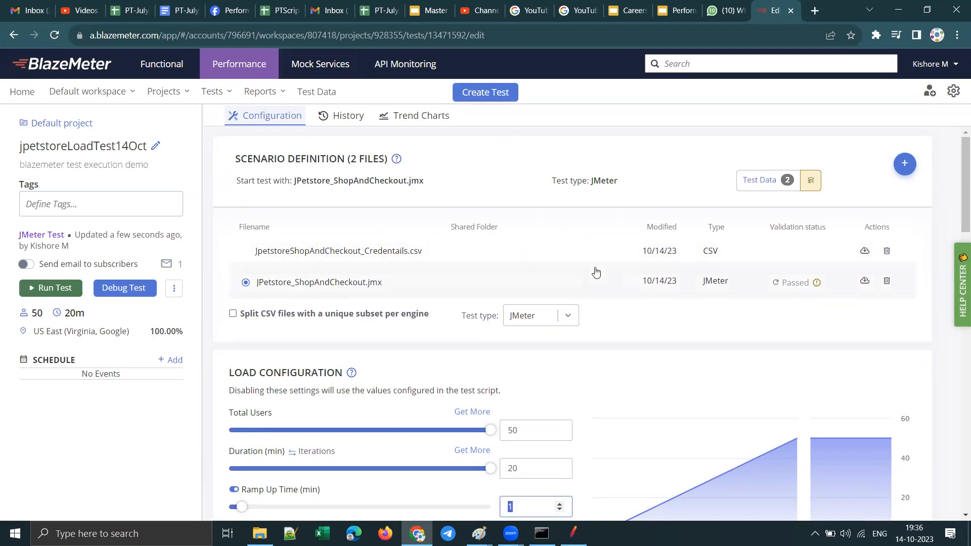
scroll(595, 273, down, 4)
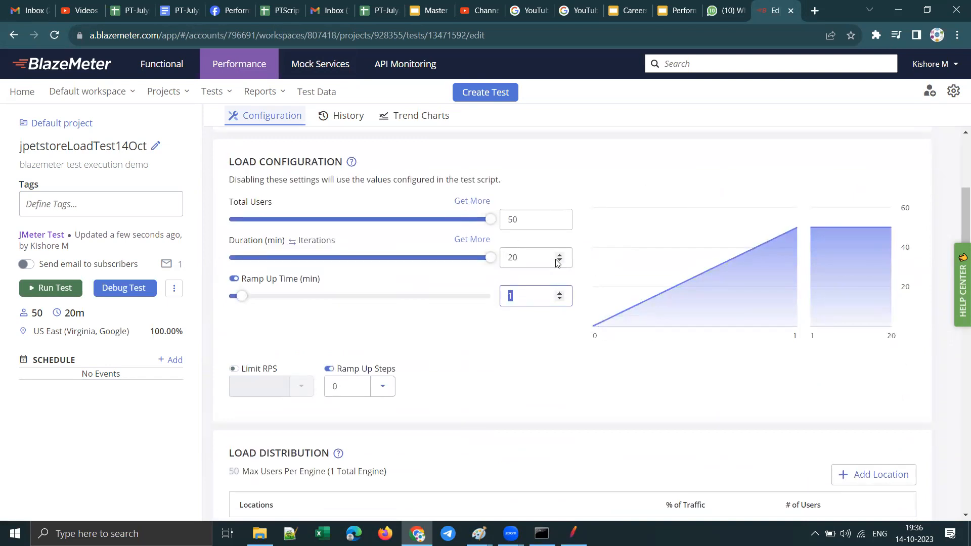
scroll(556, 262, down, 4)
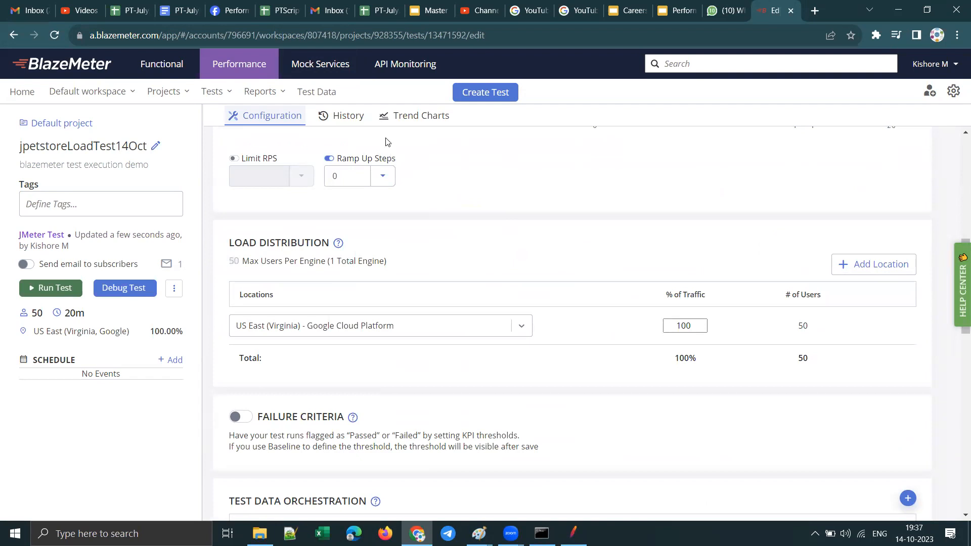
click(523, 328)
click(524, 290)
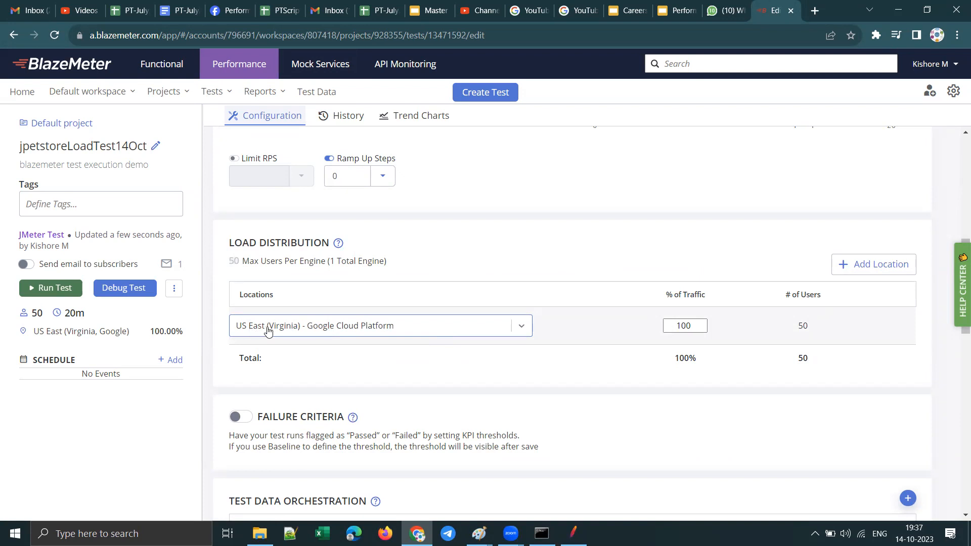
click(522, 326)
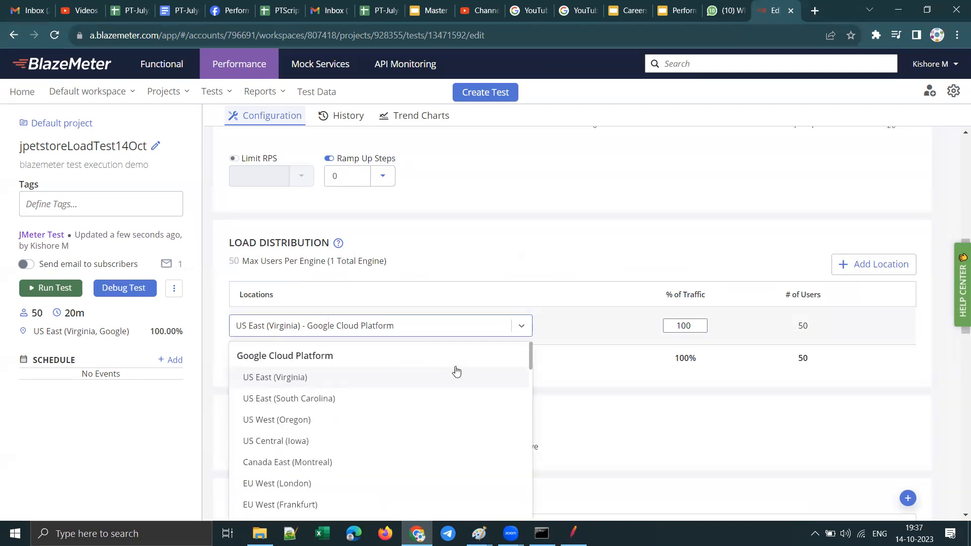
scroll(456, 372, down, 5)
scroll(523, 286, down, 4)
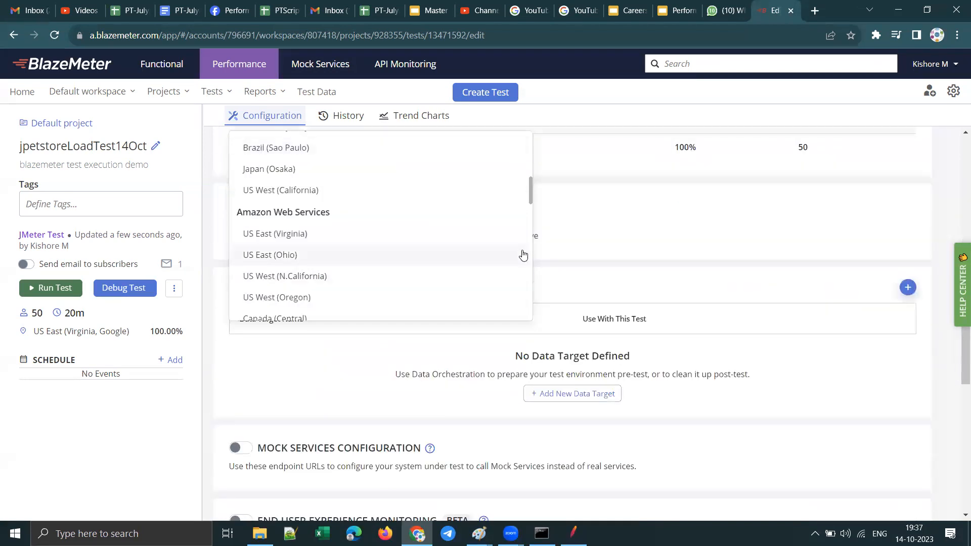
scroll(467, 253, up, 2)
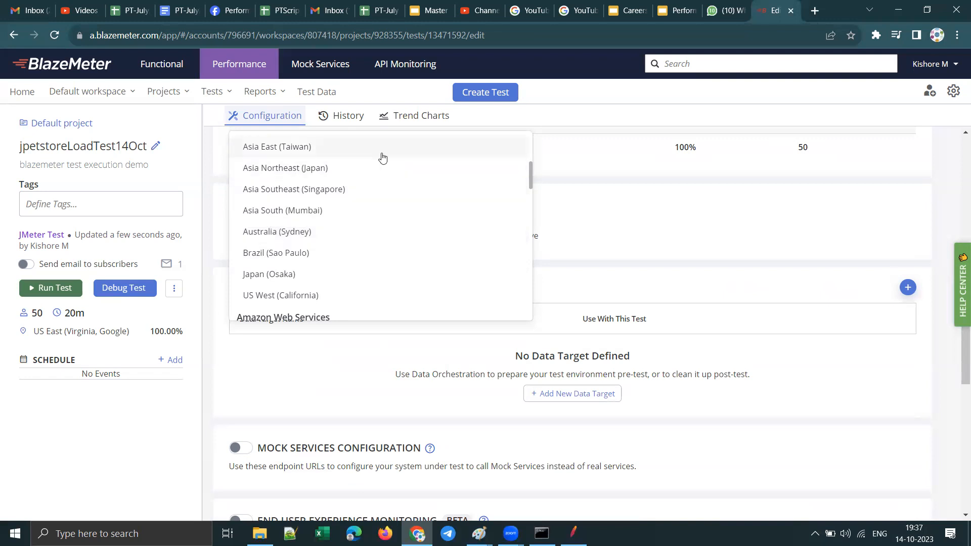
scroll(364, 203, up, 2)
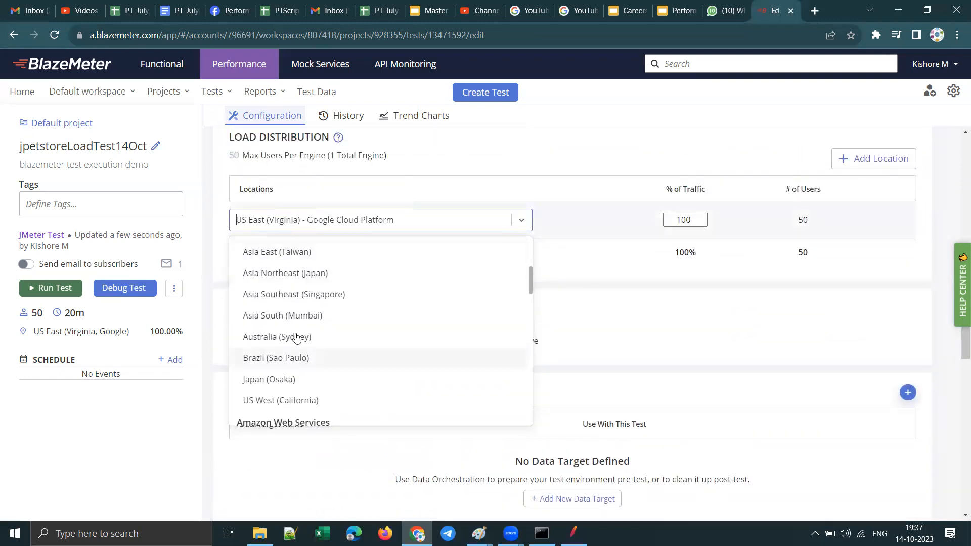
scroll(390, 277, up, 5)
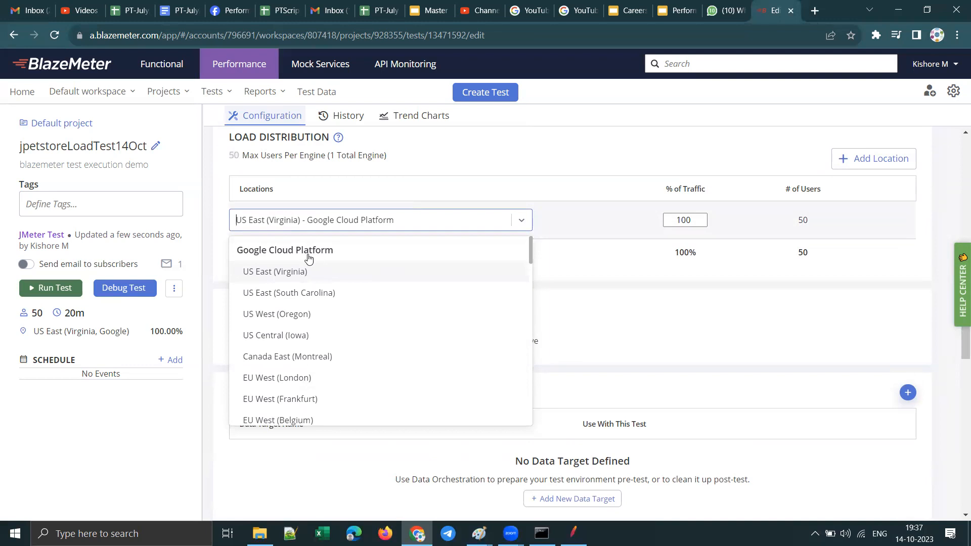
Step: Compare the Google Cloud, Amazon Web Services and Microsoft Azure regions offered for load distribution, and close the list without choosing another
scroll(374, 322, down, 2)
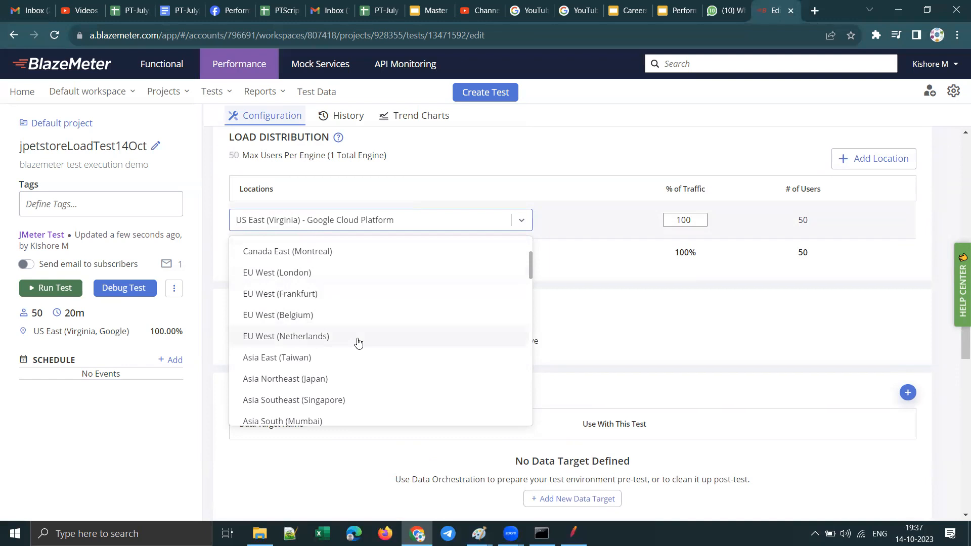
scroll(364, 284, down, 2)
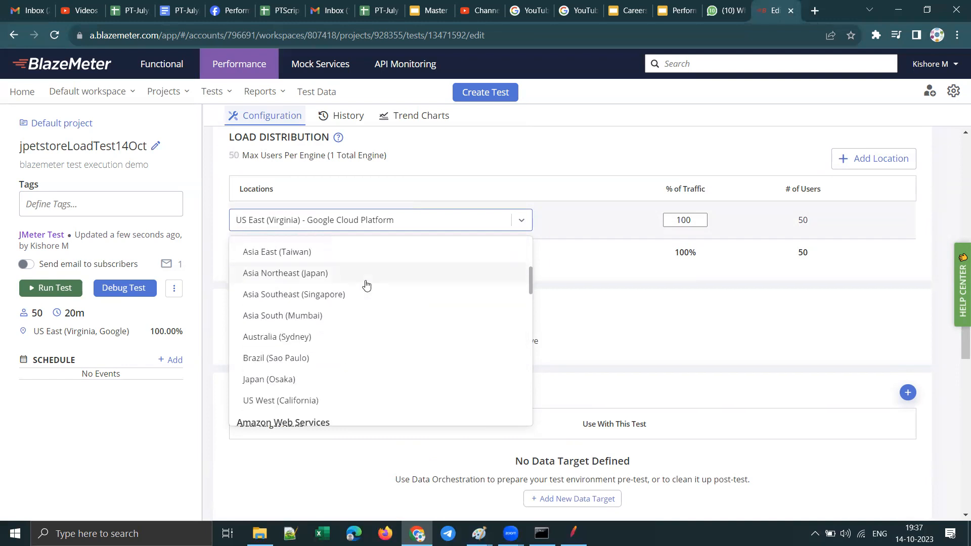
scroll(366, 284, down, 2)
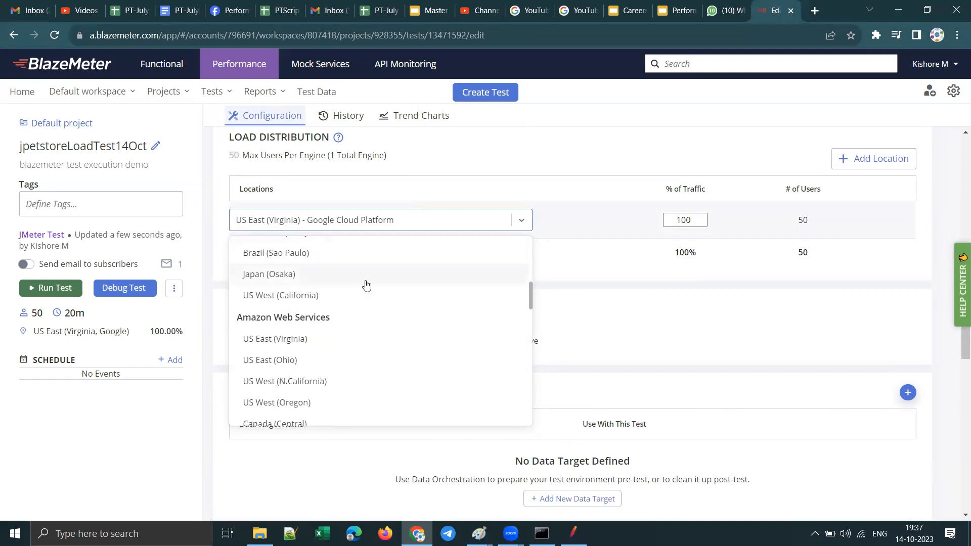
scroll(366, 284, up, 5)
scroll(369, 349, down, 1)
scroll(373, 319, down, 5)
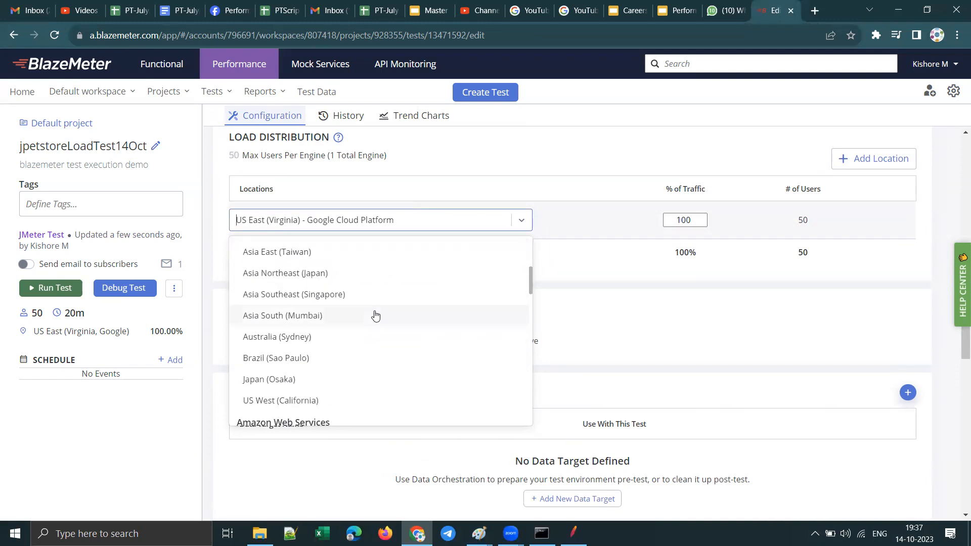
scroll(375, 316, up, 2)
scroll(368, 283, up, 5)
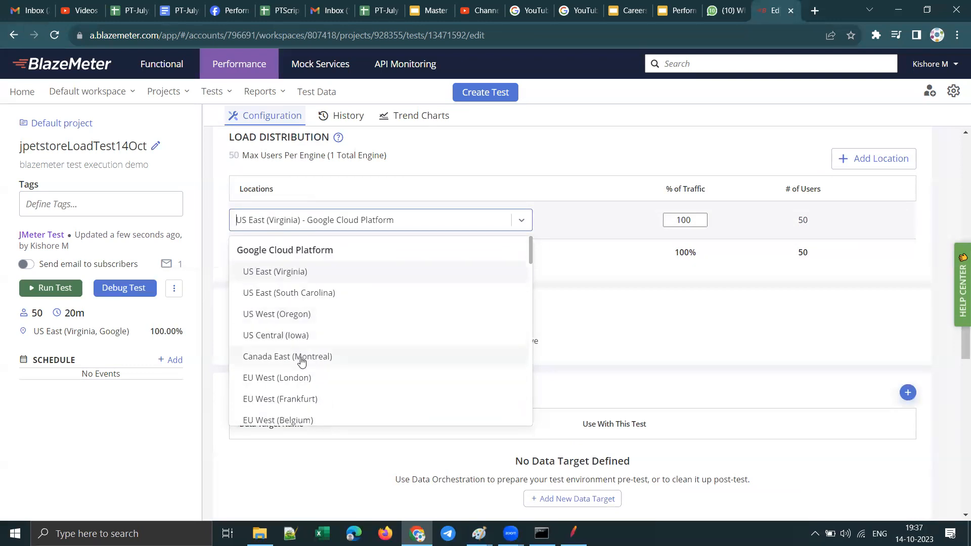
scroll(392, 325, down, 2)
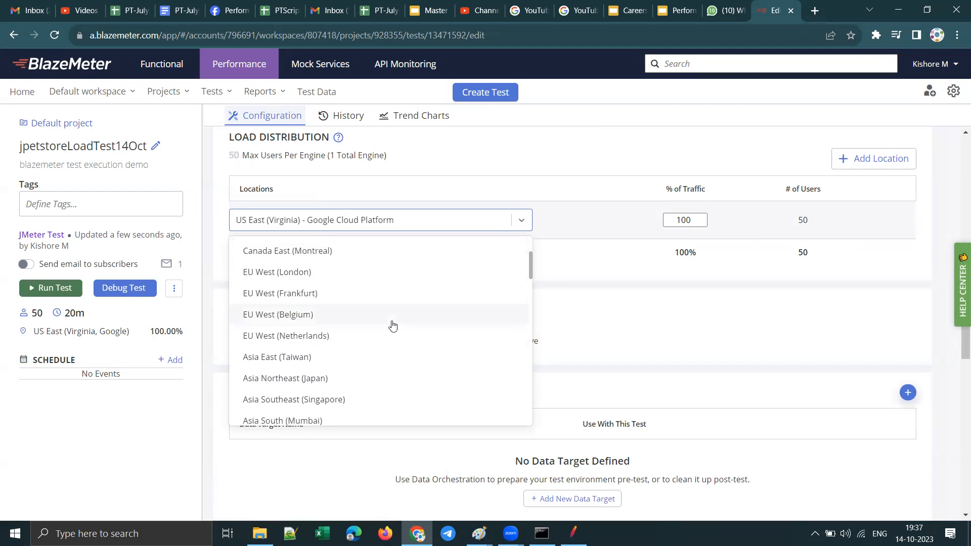
scroll(392, 325, down, 3)
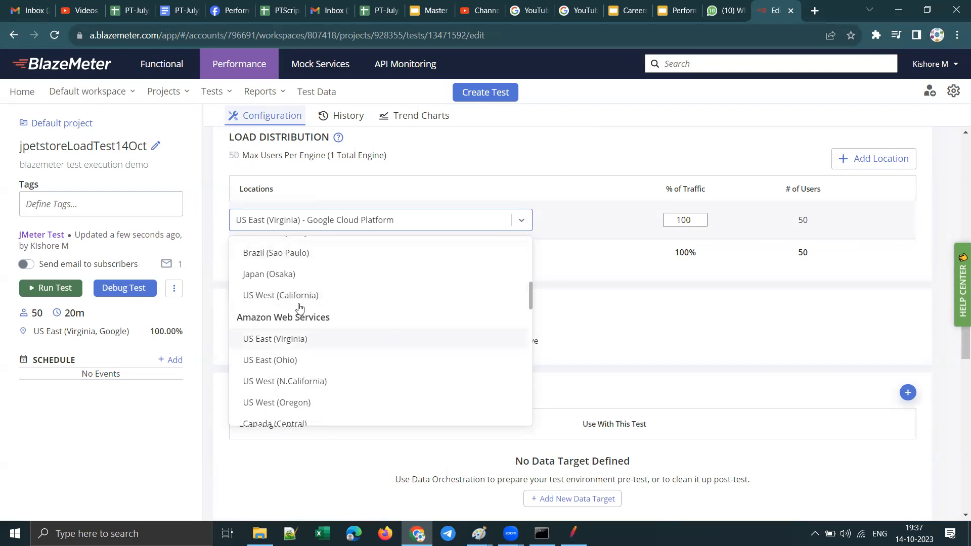
scroll(349, 352, down, 3)
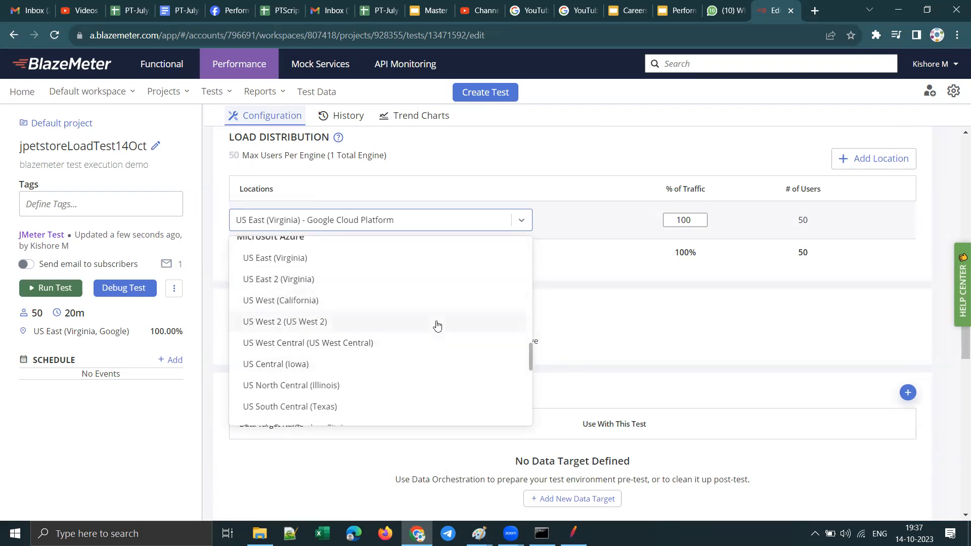
scroll(360, 240, up, 5)
click(475, 193)
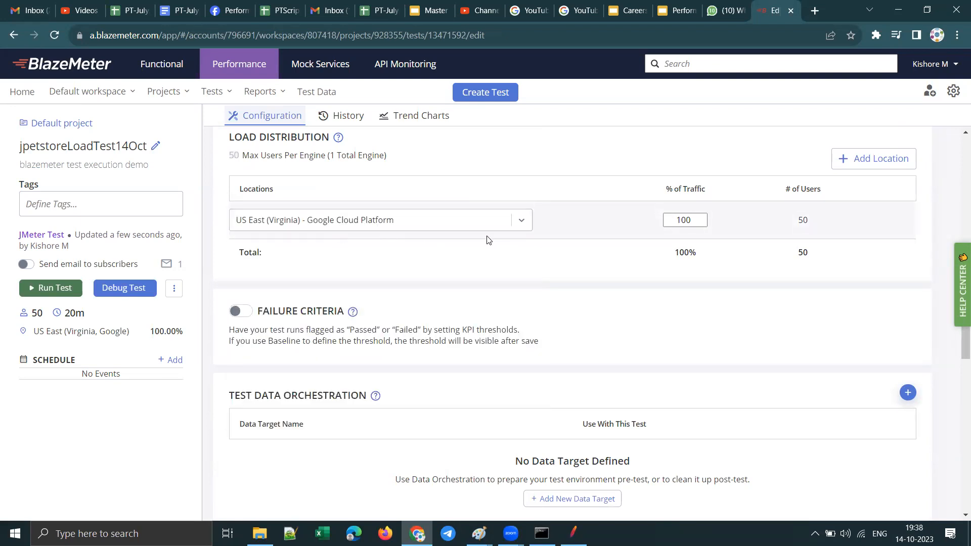
Step: Check the last regions in the load distribution location list, and leave it without picking one
click(521, 221)
scroll(382, 340, down, 20)
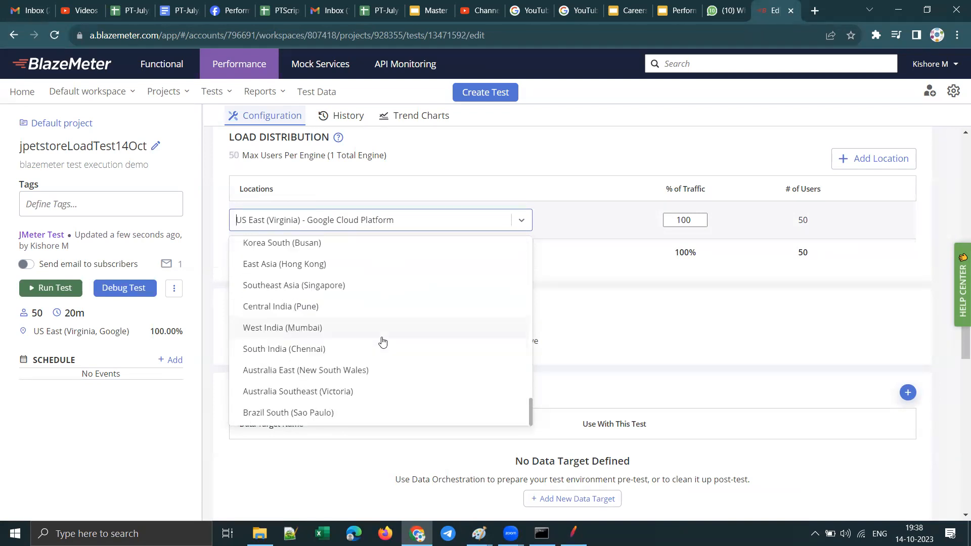
scroll(381, 340, up, 20)
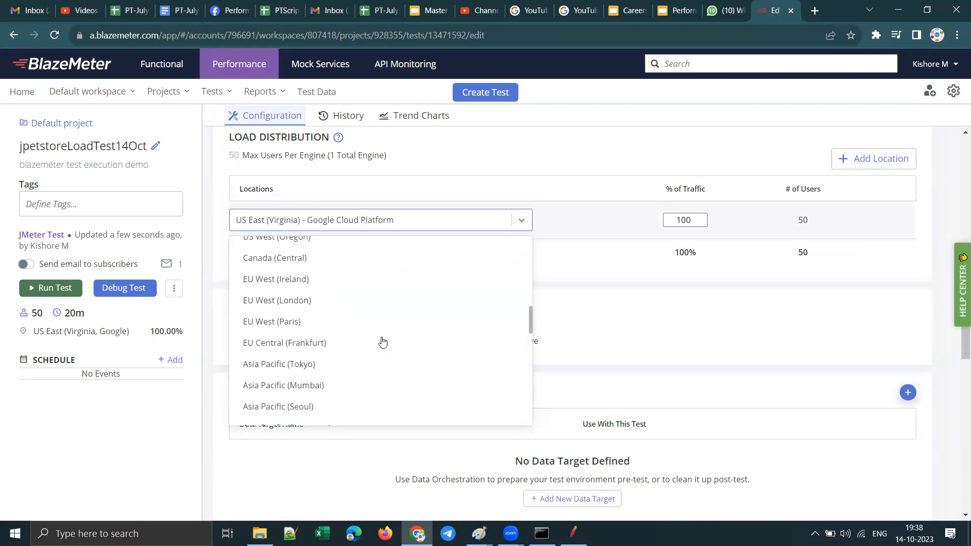
click(594, 225)
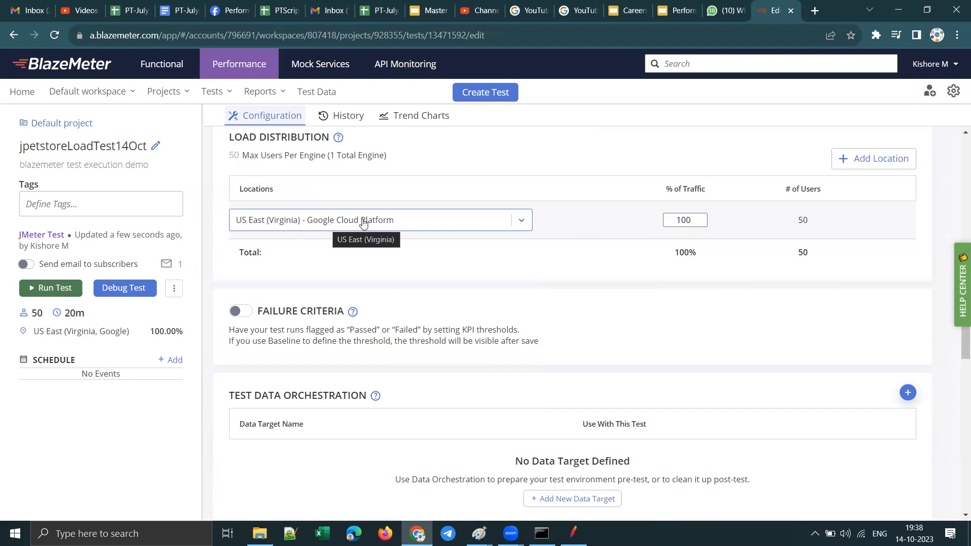
Step: Try to add another load distribution location, and dismiss the multiple location testing upgrade offer
click(880, 159)
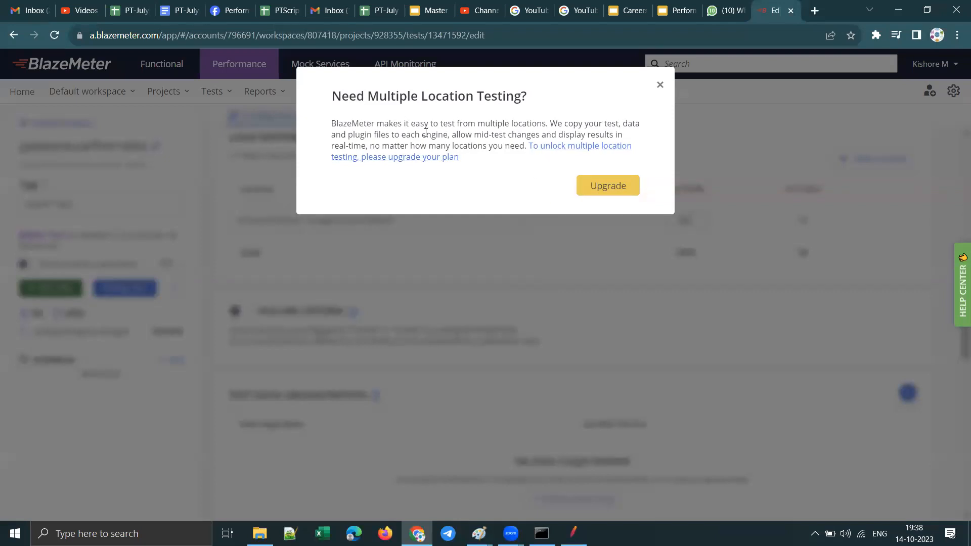
drag(371, 95, 525, 96)
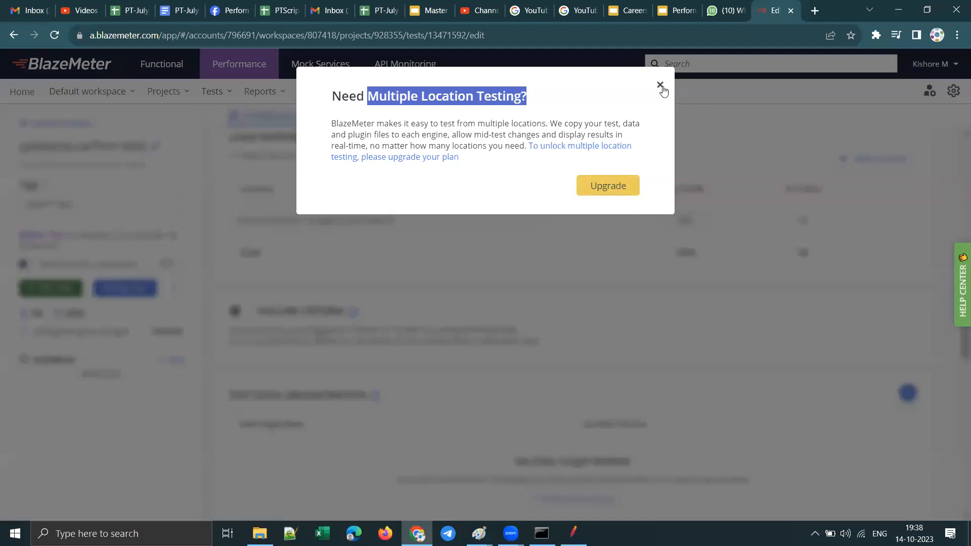
click(660, 86)
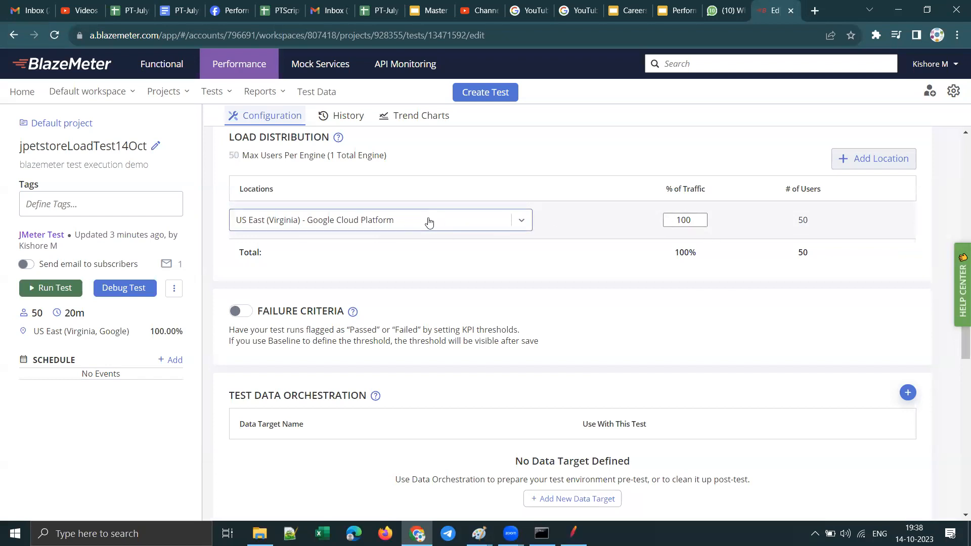
Step: Switch the test's JMeter version to Latest (5.5) and back to Stable (5.4.3)
scroll(537, 288, down, 2)
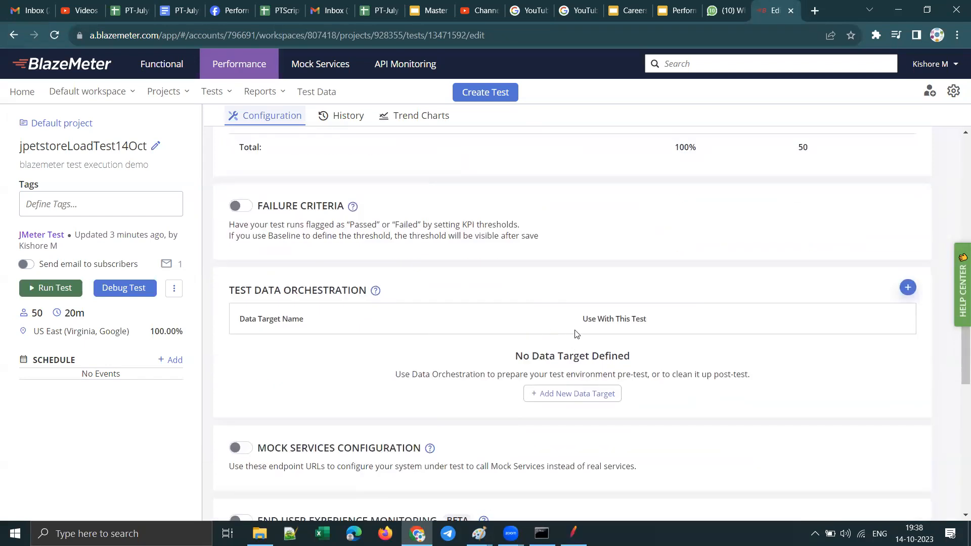
scroll(576, 334, down, 11)
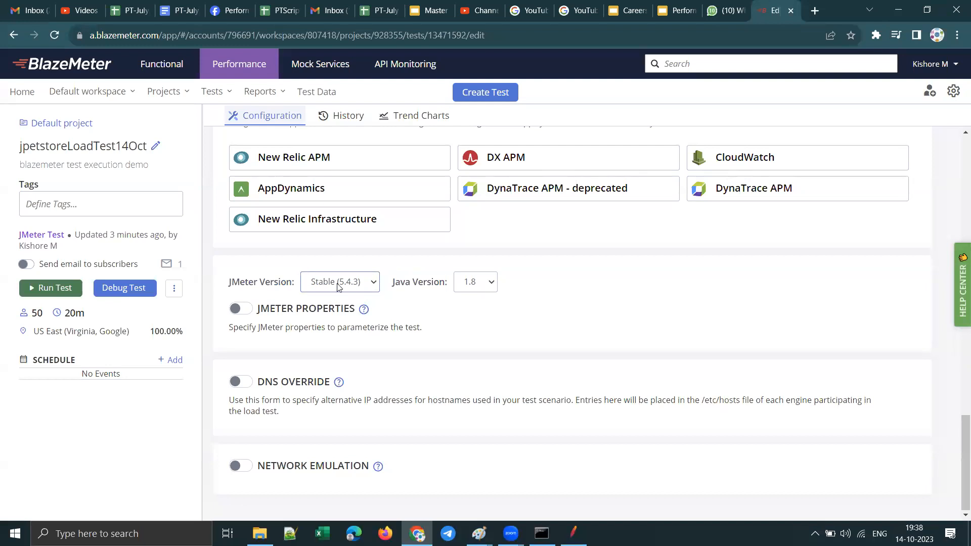
click(374, 284)
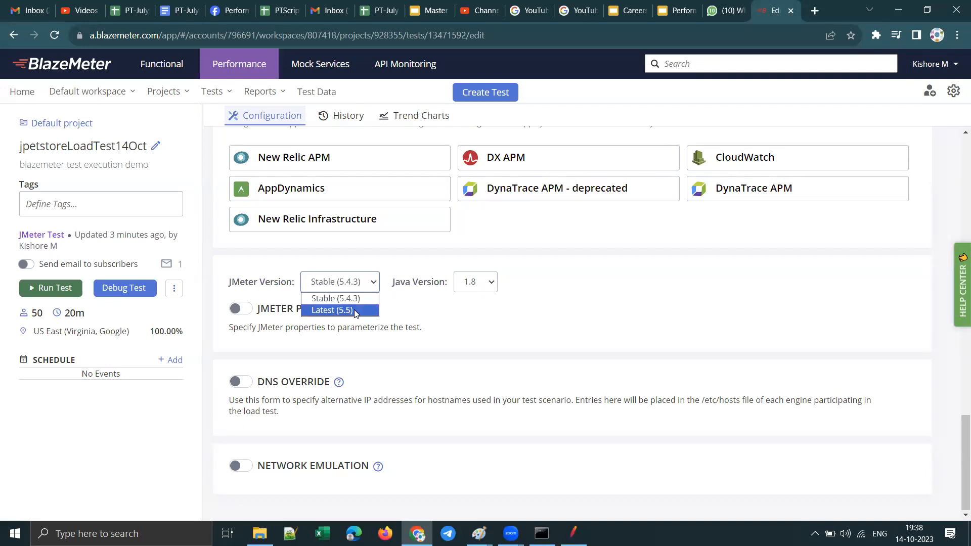
click(356, 310)
click(374, 286)
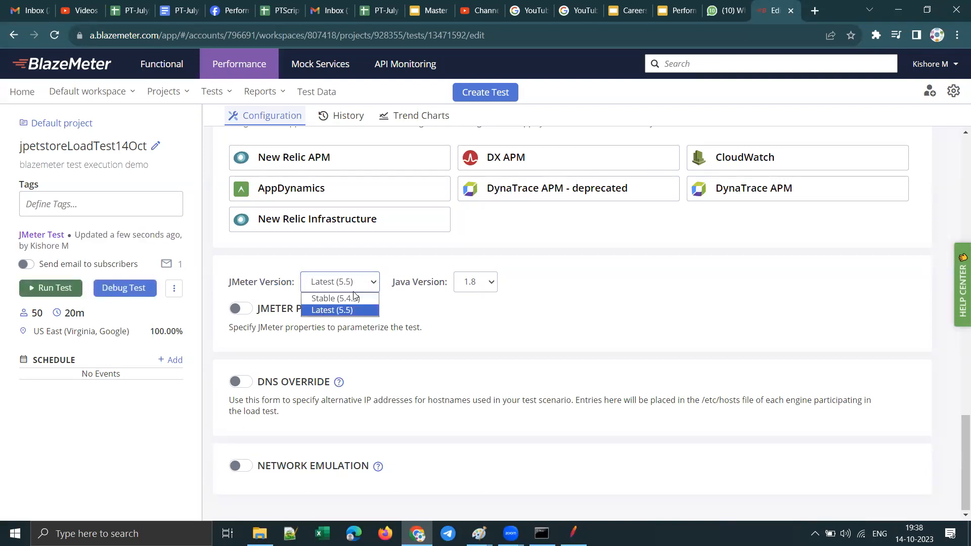
click(352, 297)
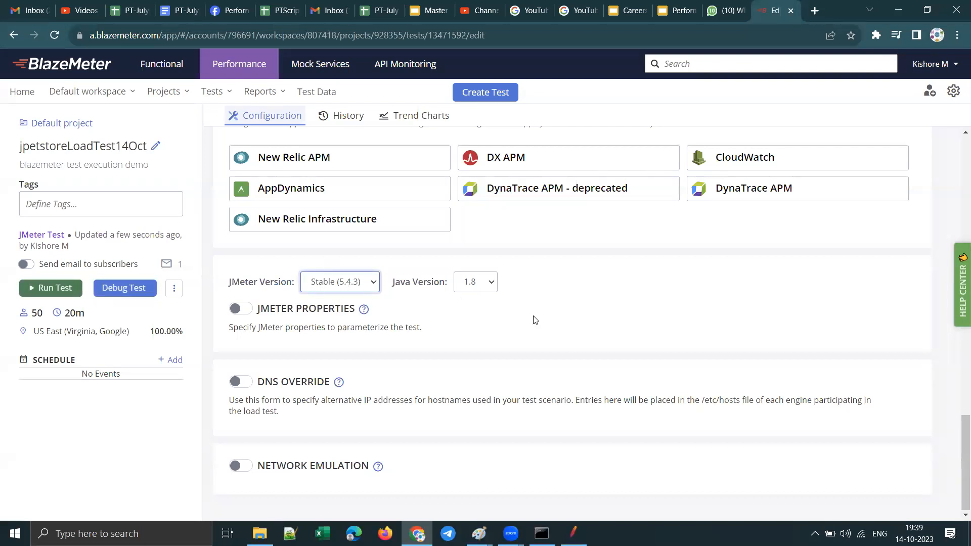
Step: Review the complete test configuration, from the scenario files and load settings to the APM integration, JMeter version and network emulation sections
scroll(534, 321, up, 15)
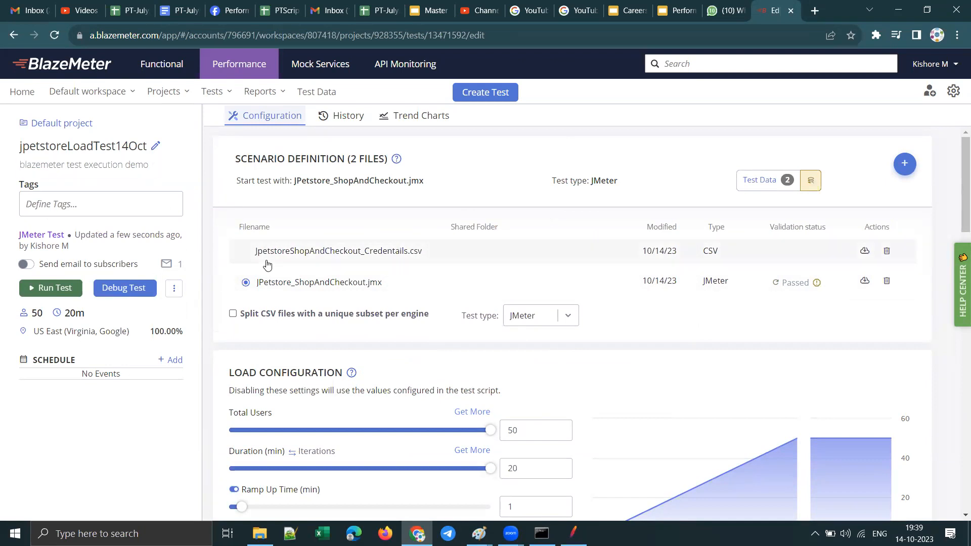
scroll(526, 297, down, 20)
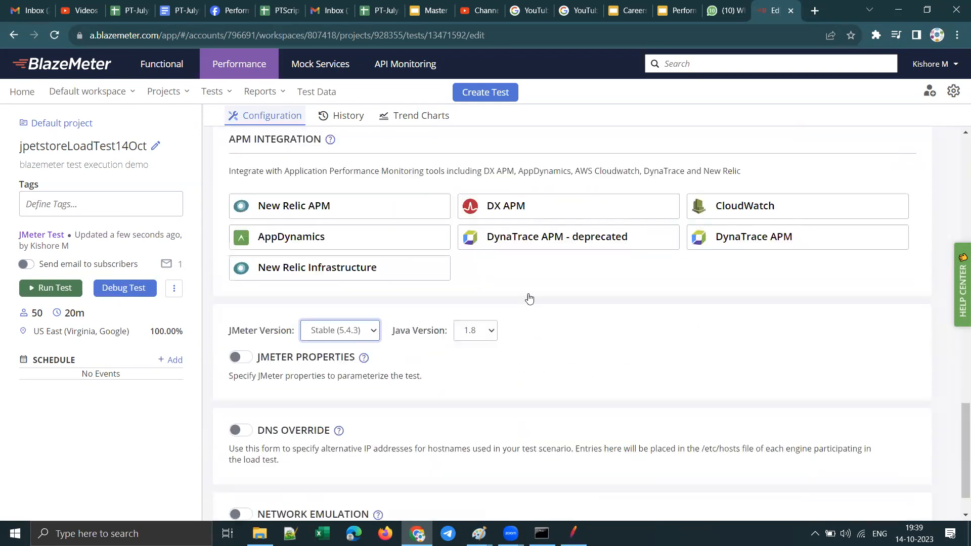
scroll(529, 297, up, 15)
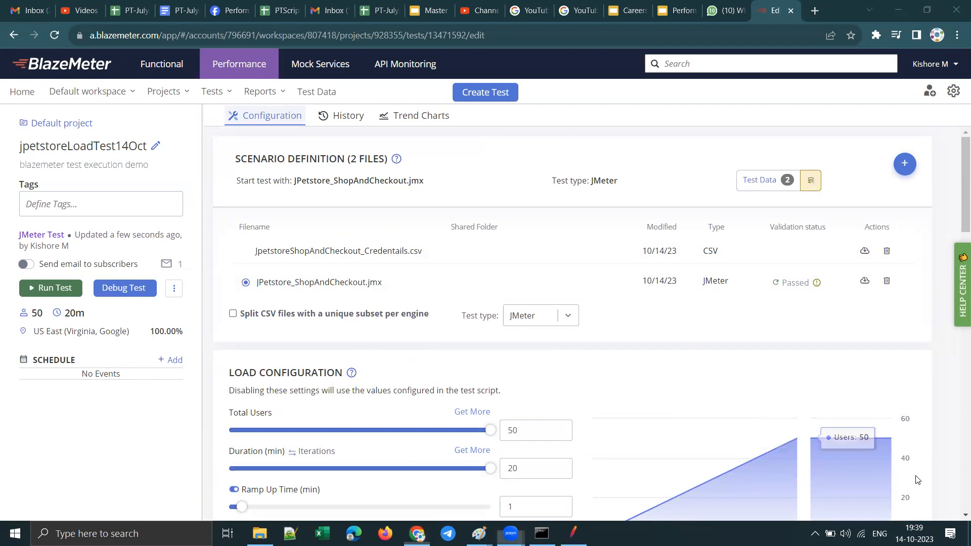
scroll(546, 305, down, 20)
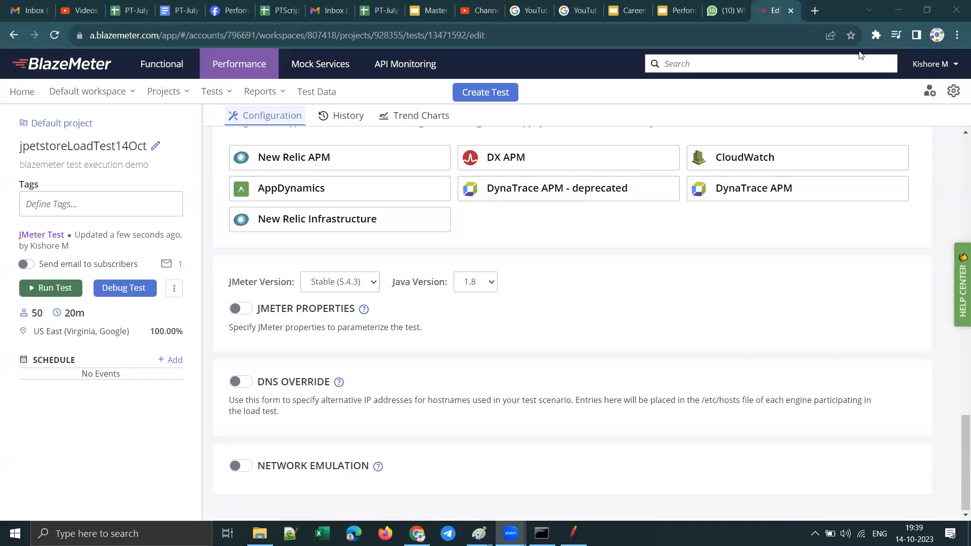
scroll(598, 342, up, 20)
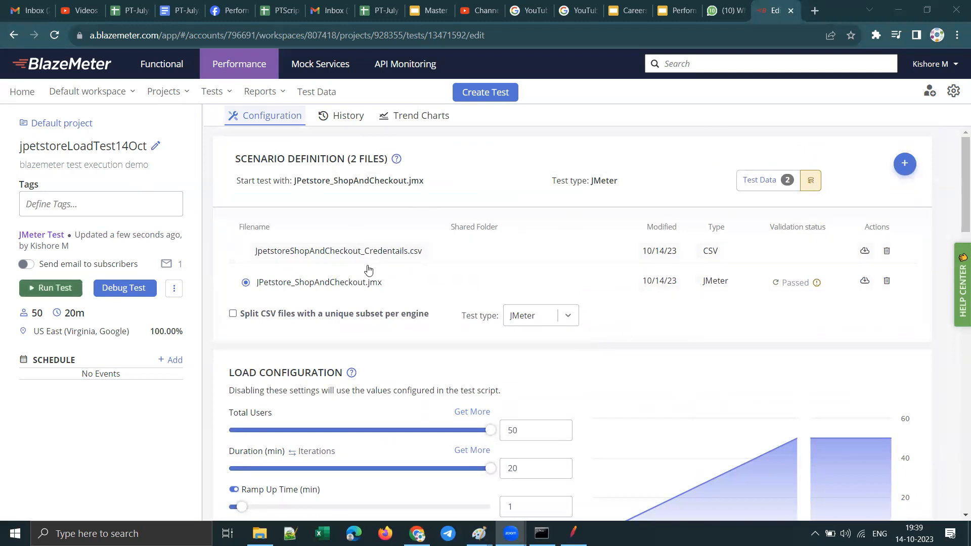
scroll(503, 359, down, 2)
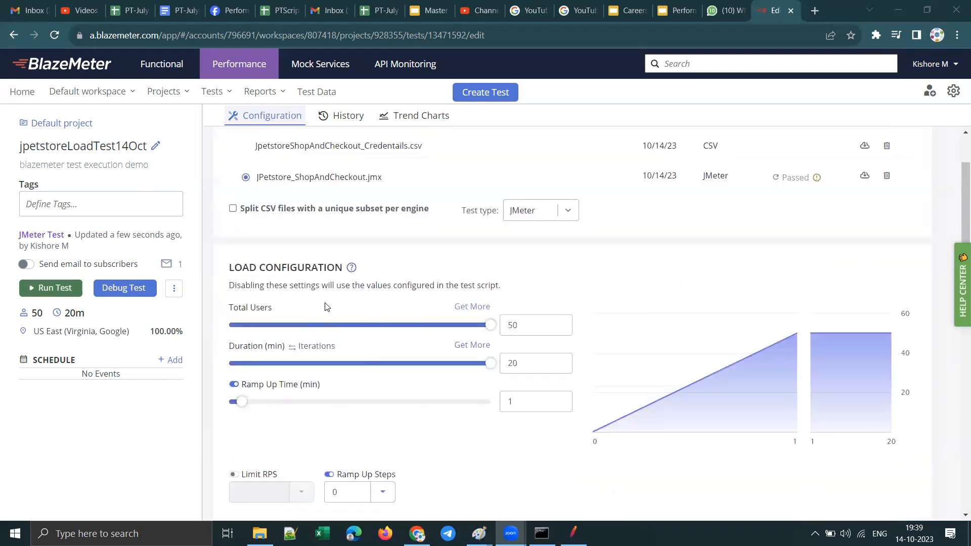
Step: Recheck the load test's total users, duration, ramp-up and load distribution against the test overview before running it
scroll(428, 331, down, 4)
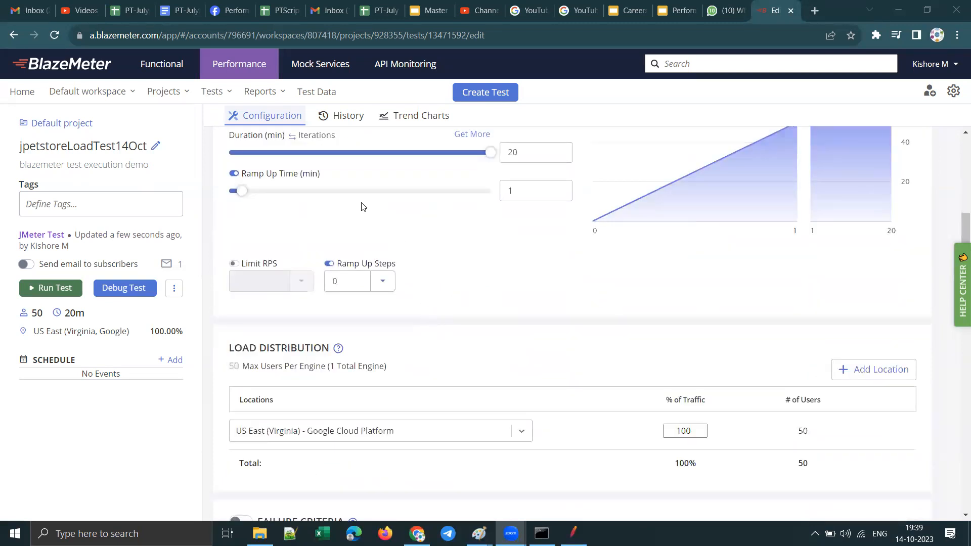
scroll(466, 234, down, 14)
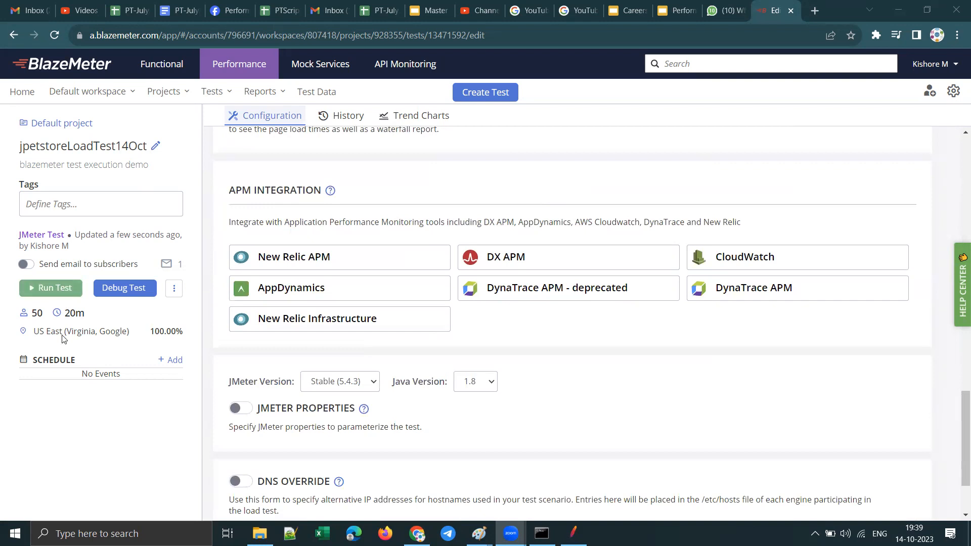
double_click(40, 313)
scroll(386, 247, up, 15)
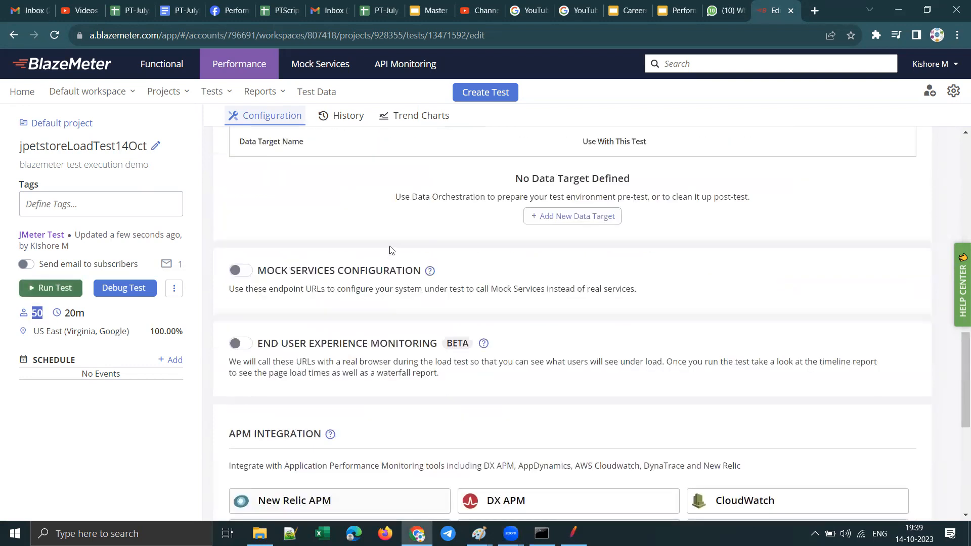
scroll(470, 282, up, 4)
double_click(511, 326)
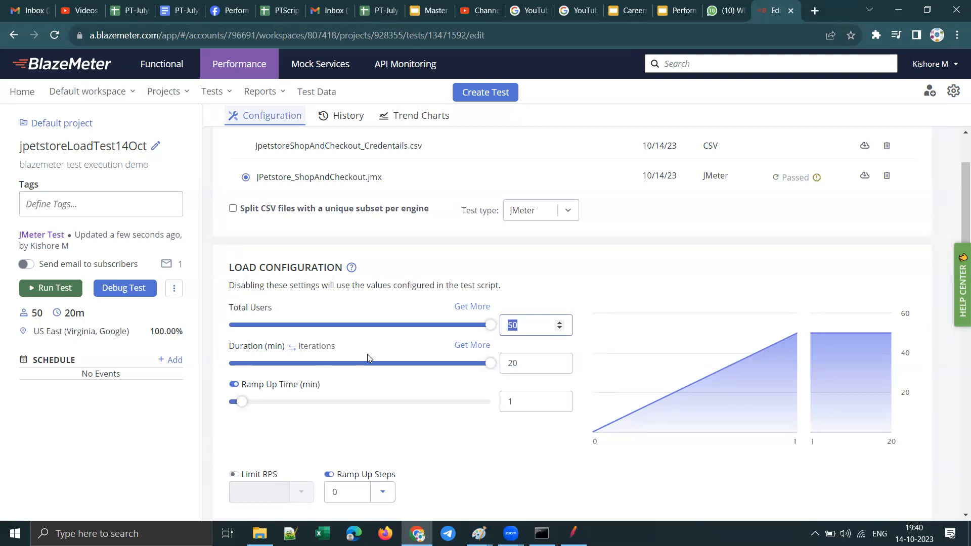
scroll(444, 341, down, 6)
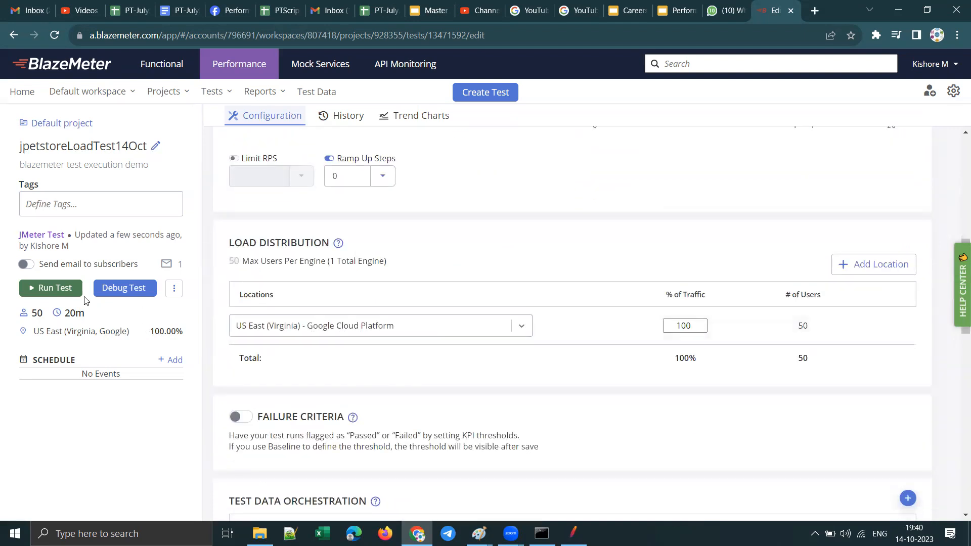
Step: Run the jpetstoreLoadTest14Oct test, check the JMeter version in the Apache JMeter window, and launch the servers from BlazeMeter
click(56, 288)
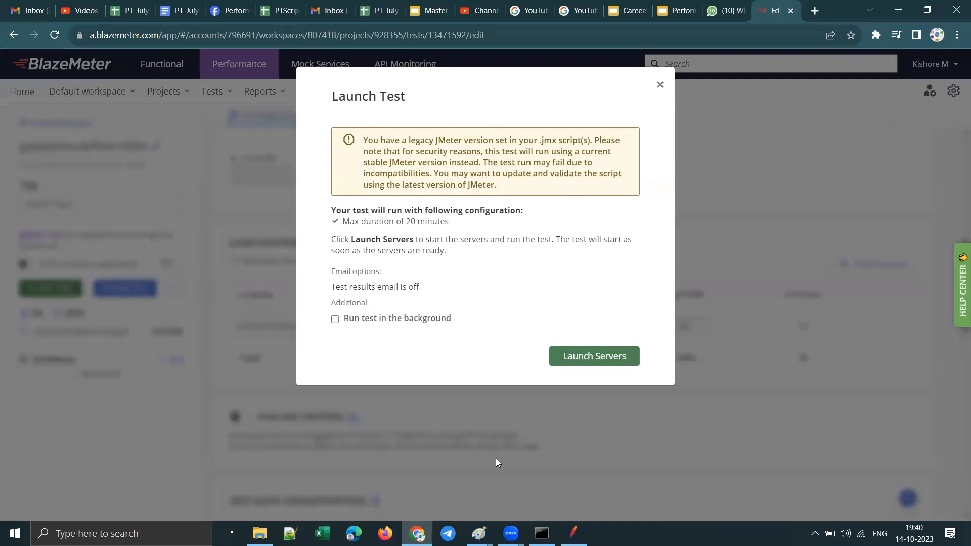
key(alt+Tab)
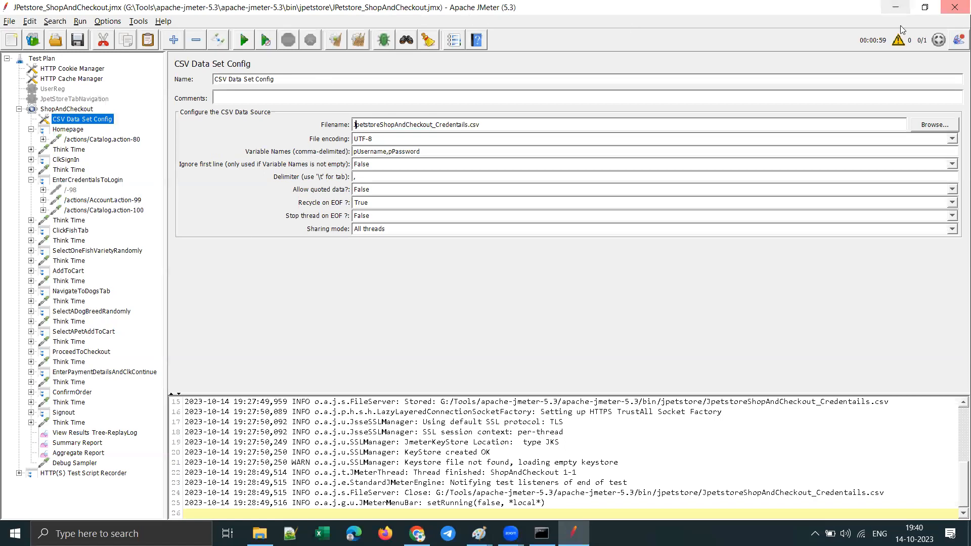
click(895, 7)
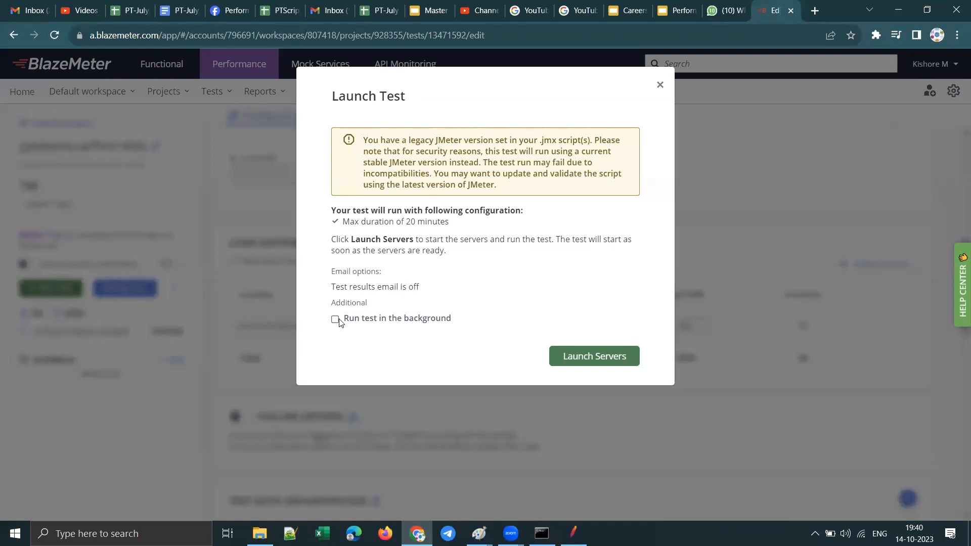
click(590, 360)
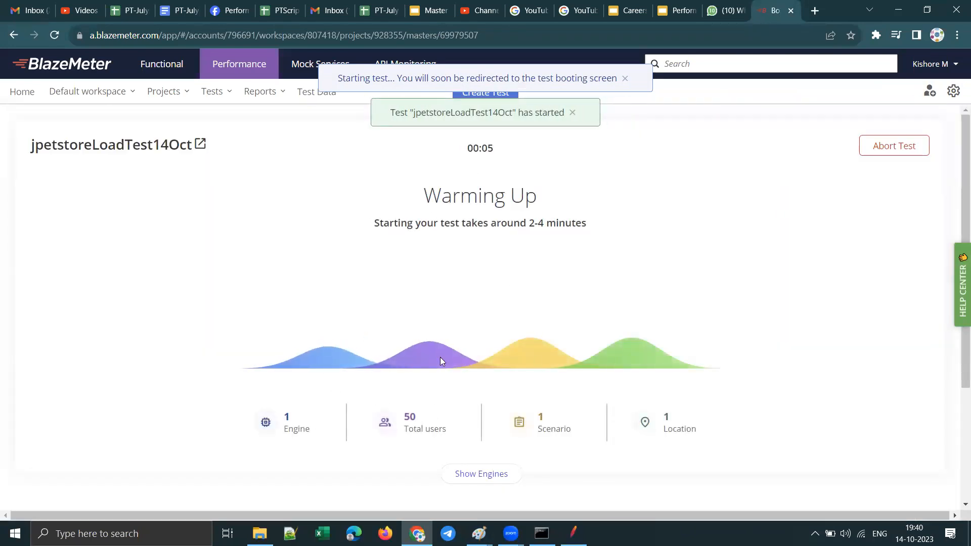
Step: Examine the engine, total users, scenario and location figures while the test is warming up
double_click(287, 420)
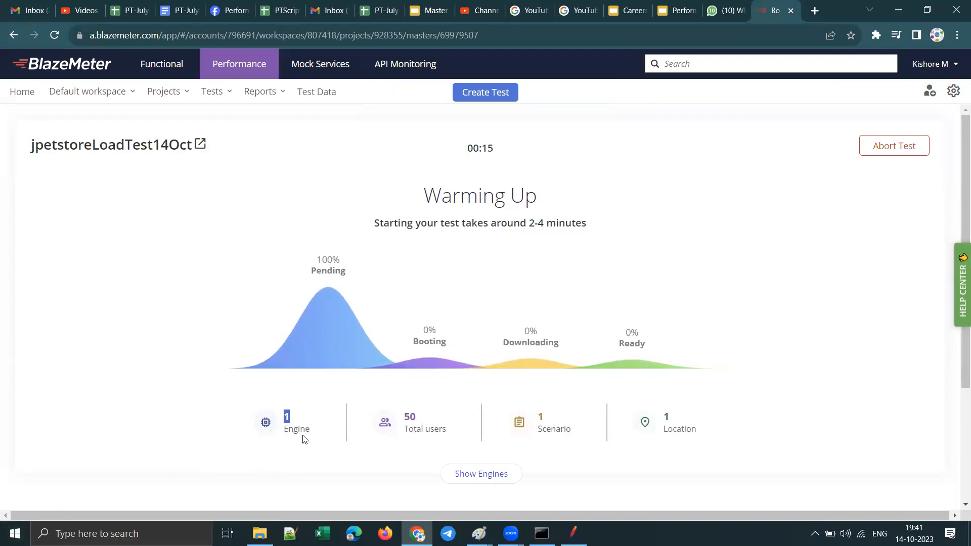
drag(415, 428, 443, 430)
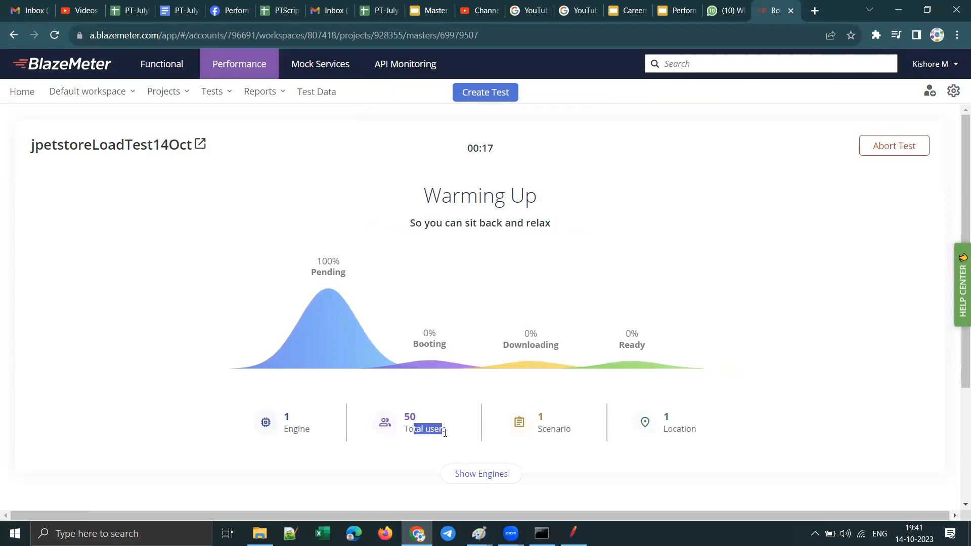
drag(571, 426, 530, 420)
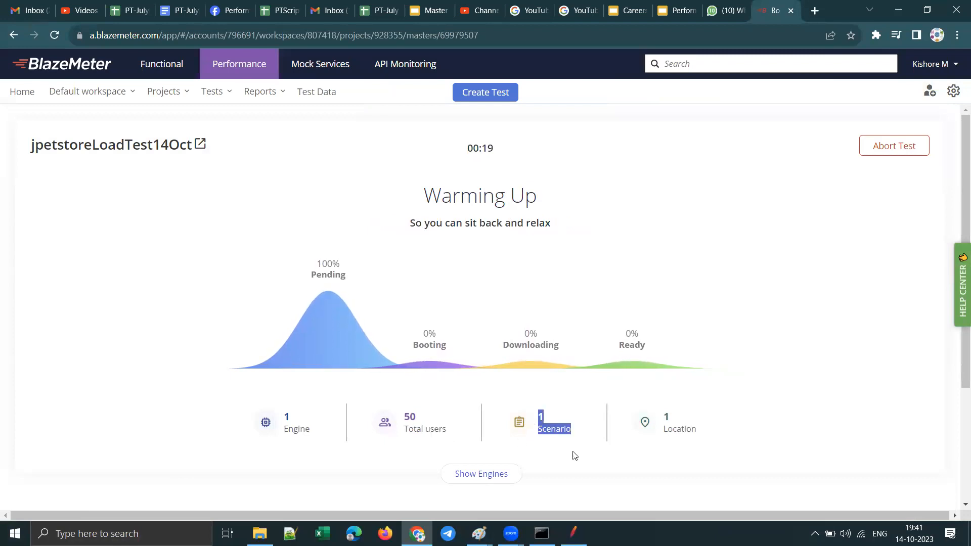
scroll(575, 441, down, 4)
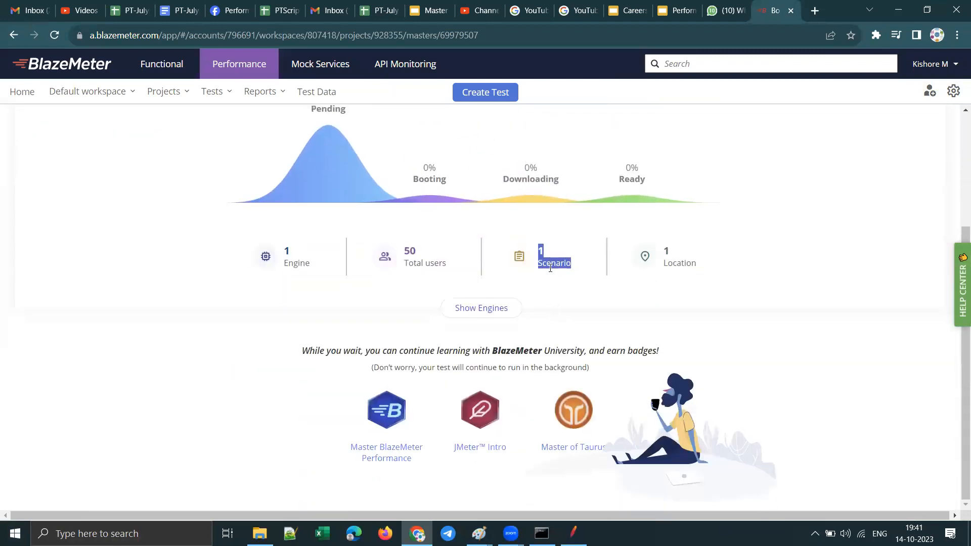
drag(706, 271, 661, 249)
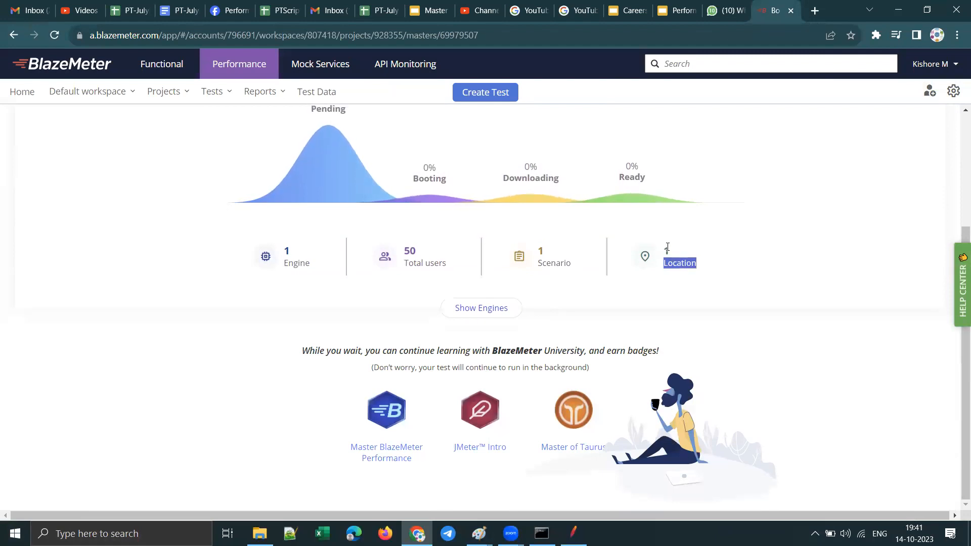
Step: Show the engine list, expand the US East (Virginia) engine's details, and return to the warm-up progress view
click(484, 308)
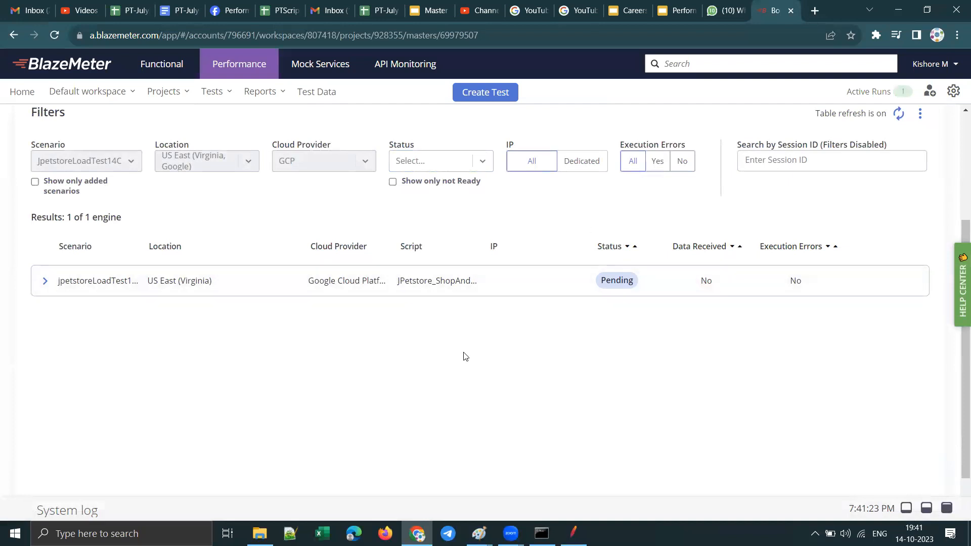
click(45, 281)
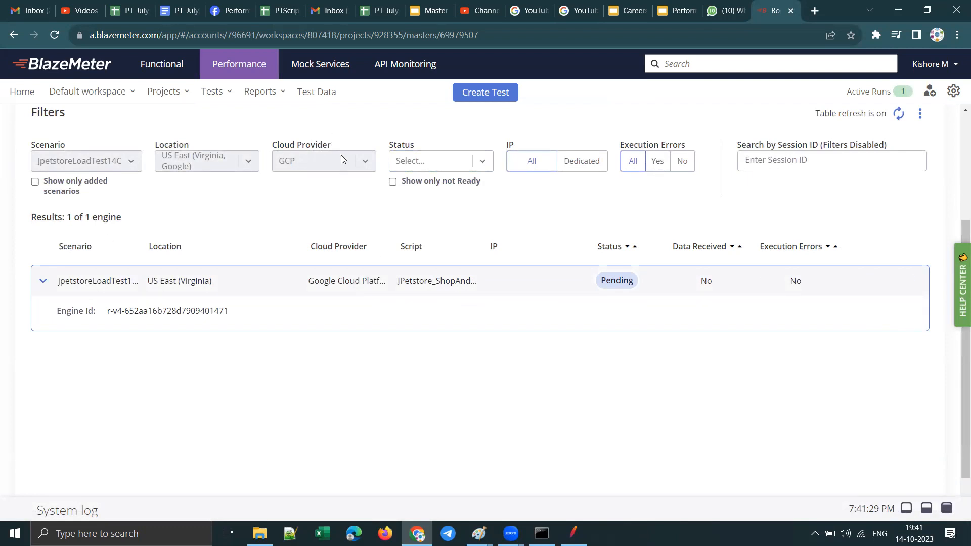
scroll(404, 195, up, 3)
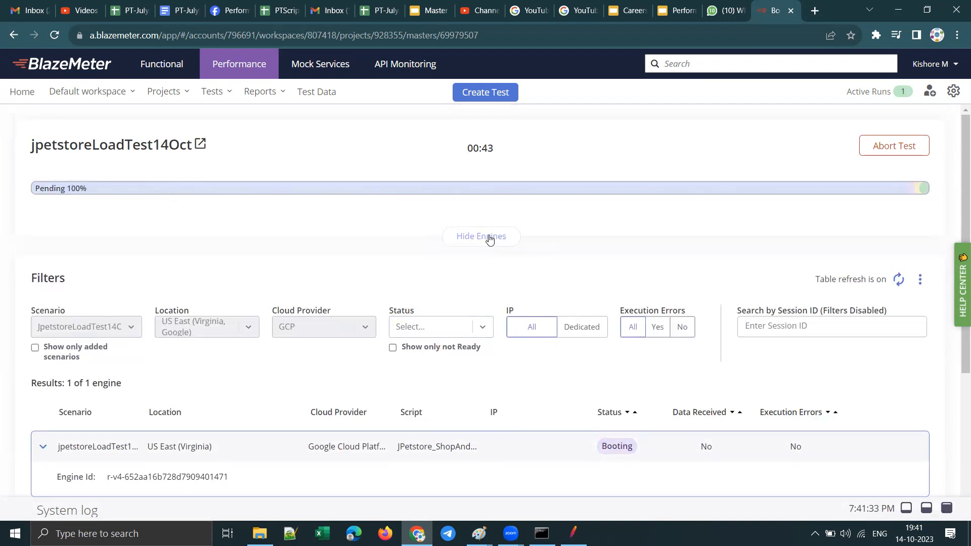
click(490, 238)
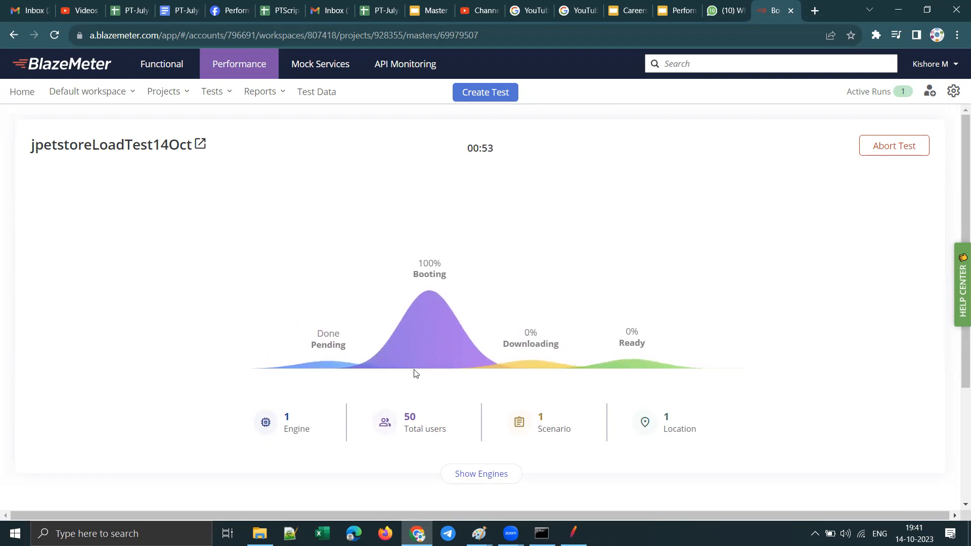
scroll(557, 401, down, 3)
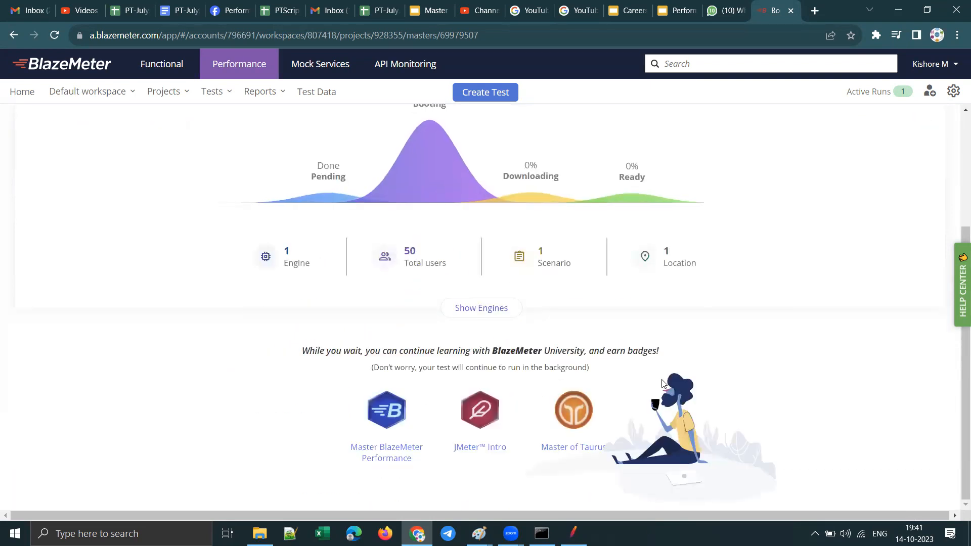
scroll(664, 384, up, 3)
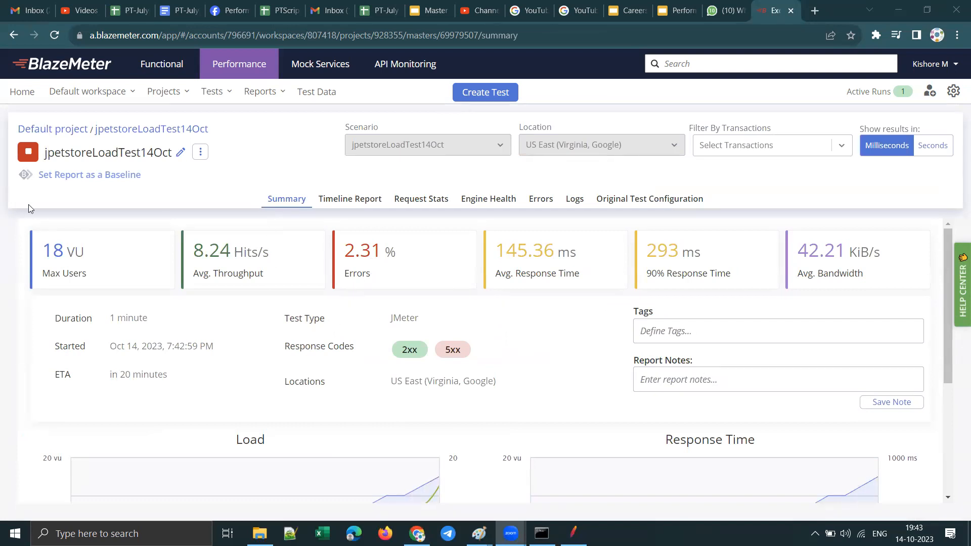
Step: Examine the max users, throughput and errors in the run summary, and view the load engine's health graph
drag(49, 255, 86, 258)
drag(193, 254, 275, 259)
drag(399, 256, 339, 256)
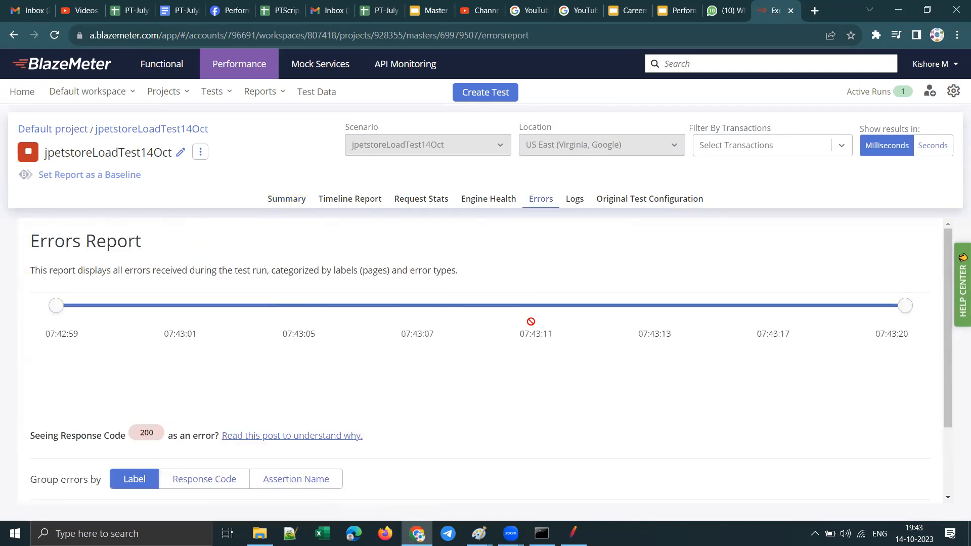
click(277, 203)
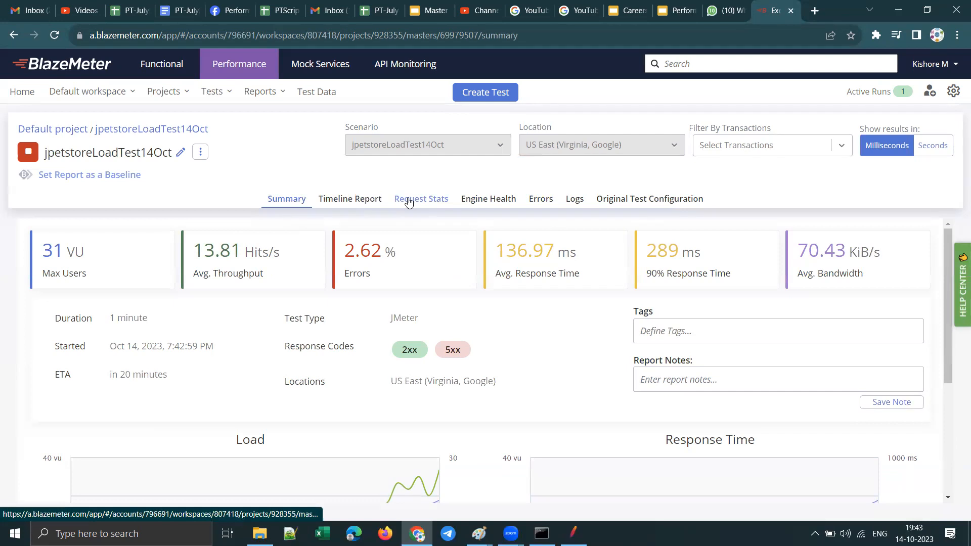
click(488, 200)
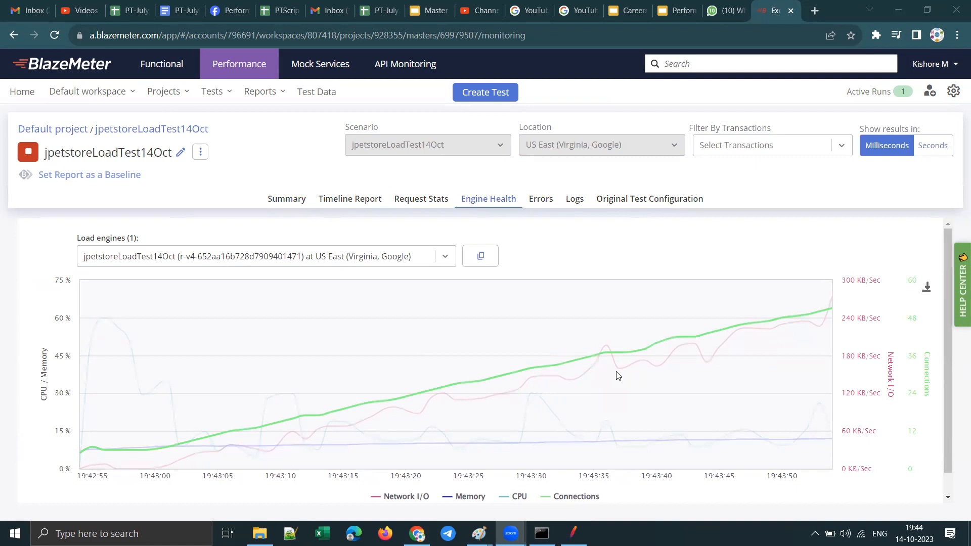
Step: Read the run summary's ETA, test type, location and response codes
click(283, 199)
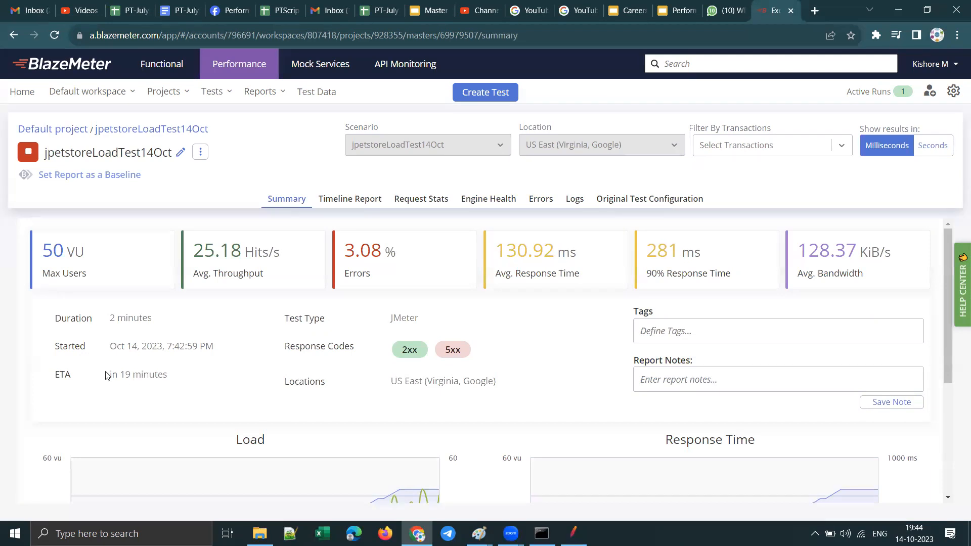
drag(176, 378, 112, 380)
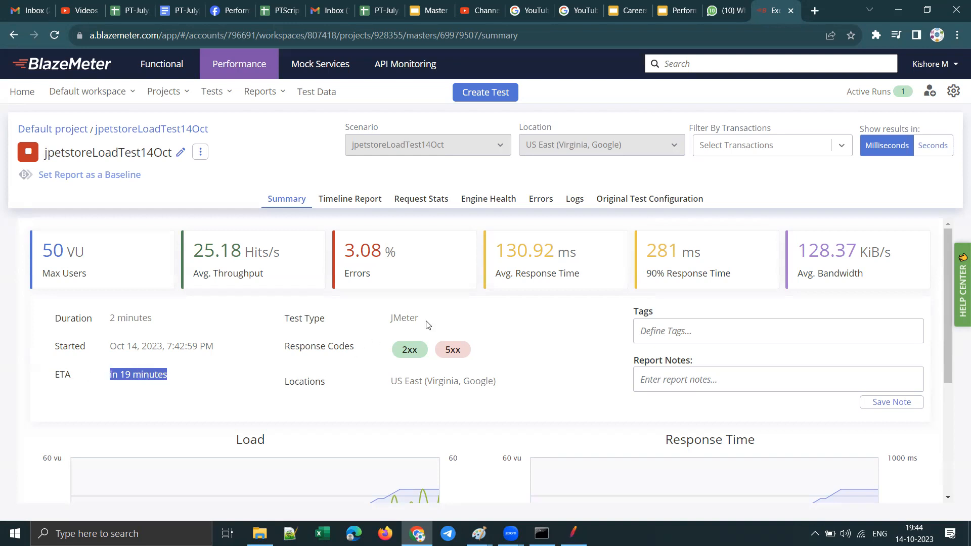
drag(427, 325, 370, 322)
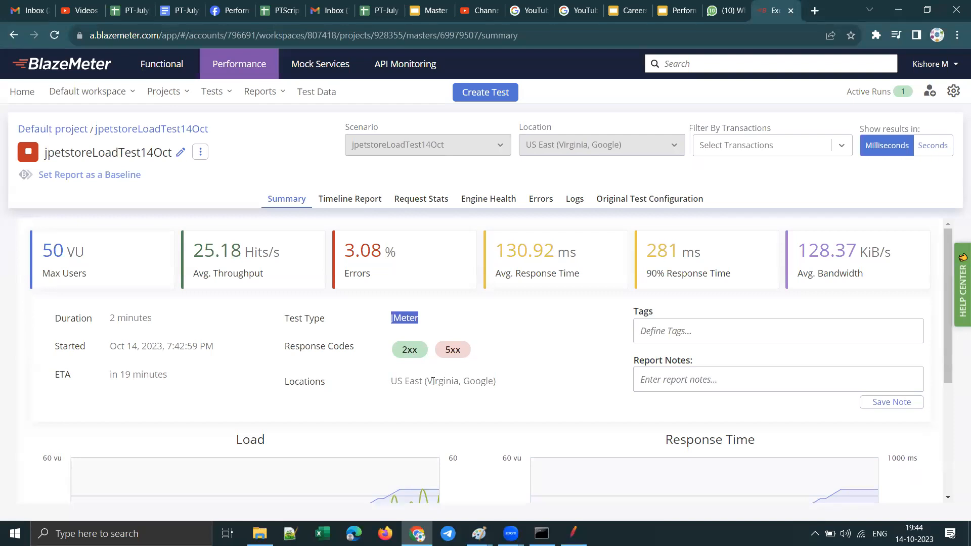
drag(394, 380, 496, 381)
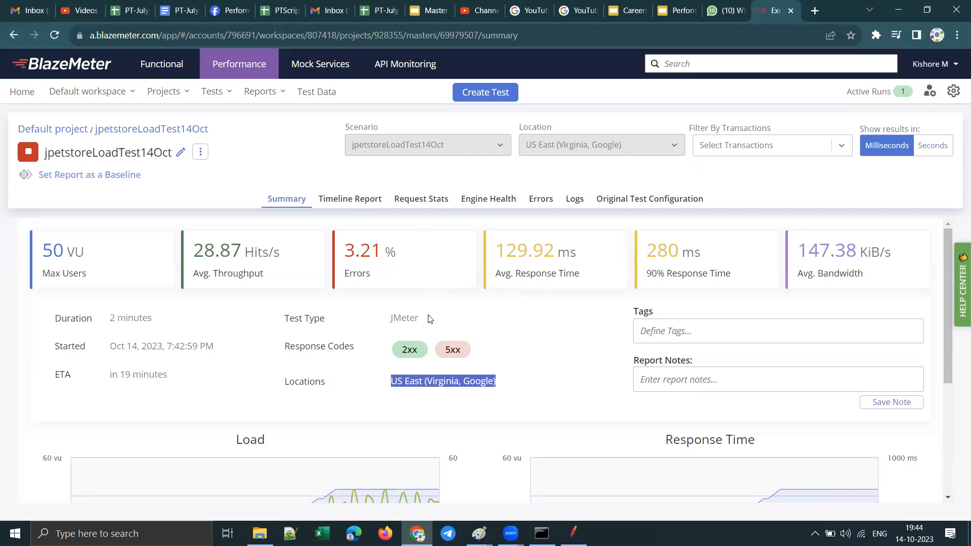
drag(424, 354, 387, 351)
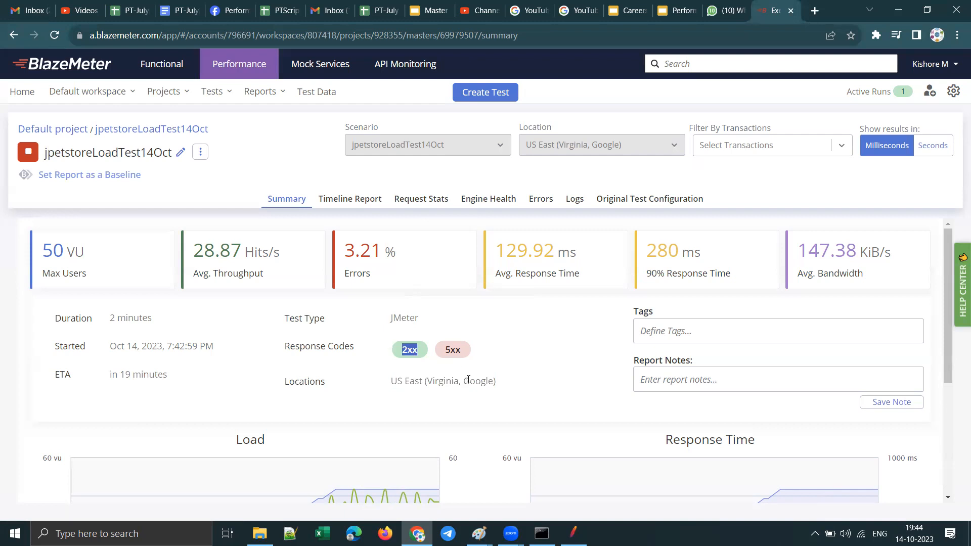
click(473, 365)
Step: Examine the Load and Response Time graphs alongside the summary's key figures
scroll(553, 357, down, 4)
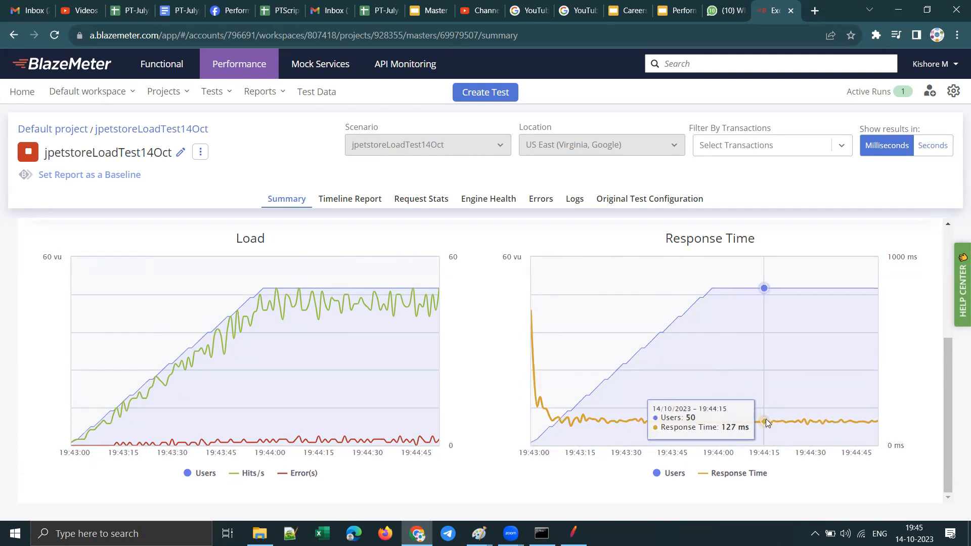
scroll(635, 318, up, 4)
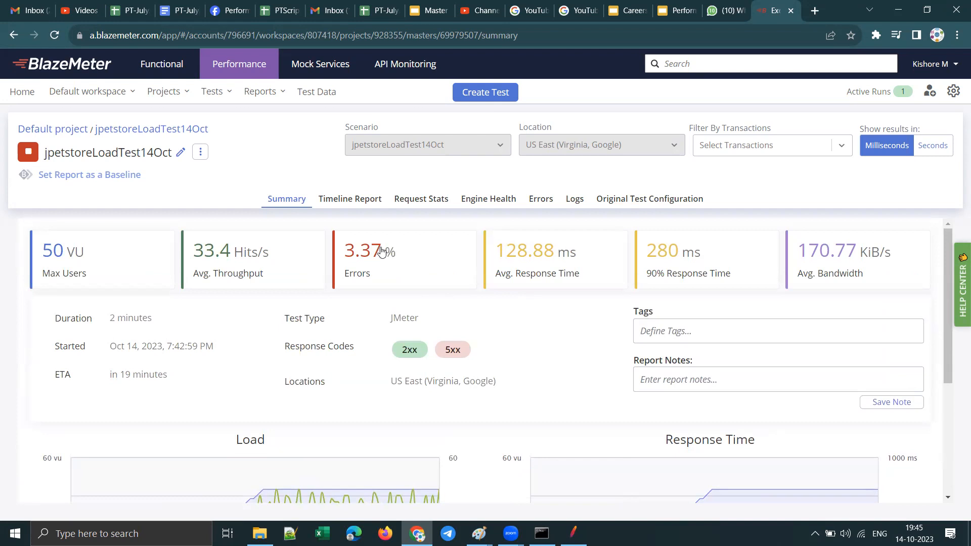
scroll(506, 373, down, 3)
scroll(506, 373, down, 1)
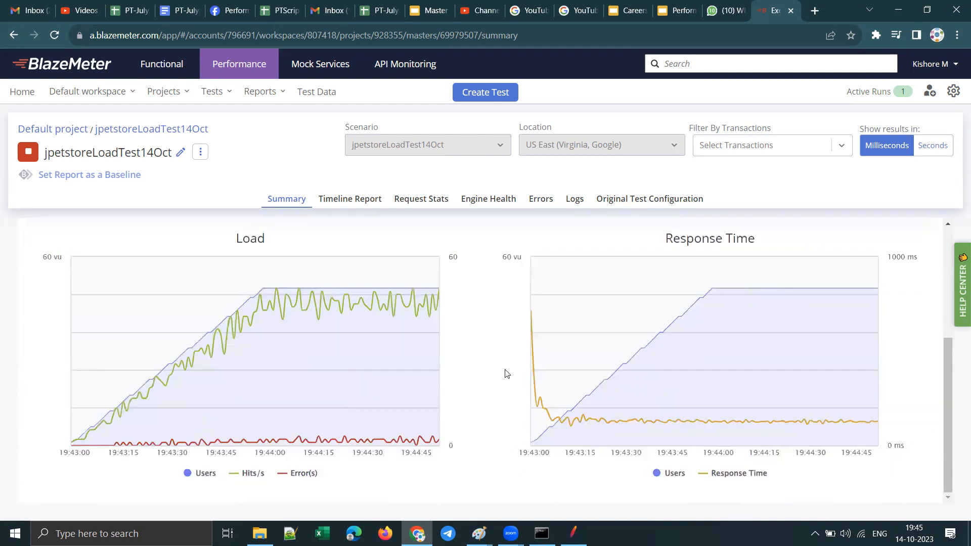
scroll(361, 302, up, 4)
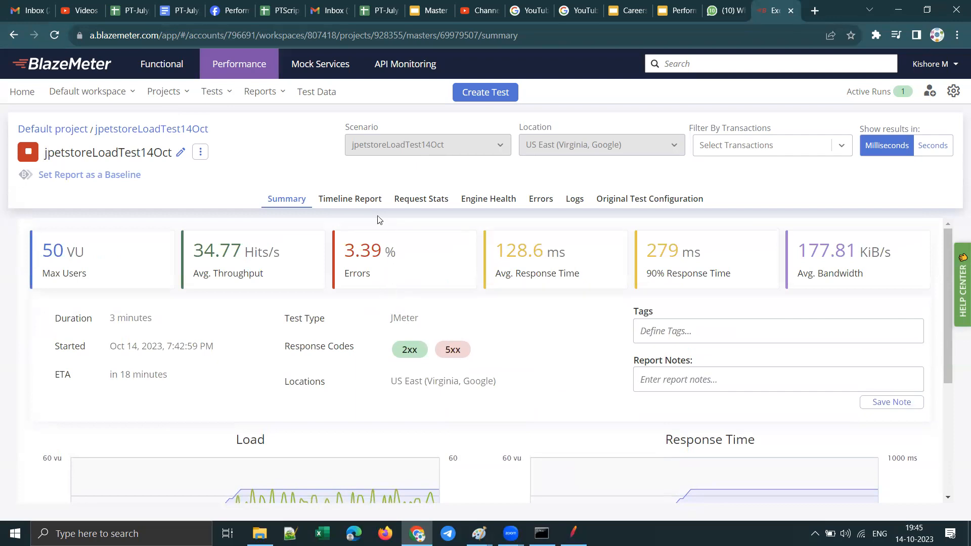
Step: Open the errors report grouped by label, expand the ALL group, and read its response code
click(540, 200)
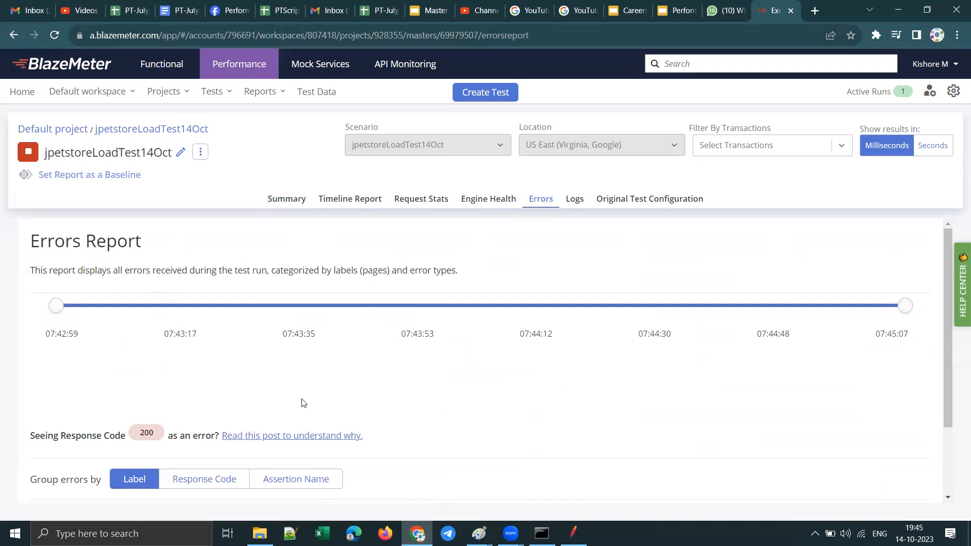
scroll(303, 402, down, 2)
click(60, 436)
scroll(460, 403, down, 3)
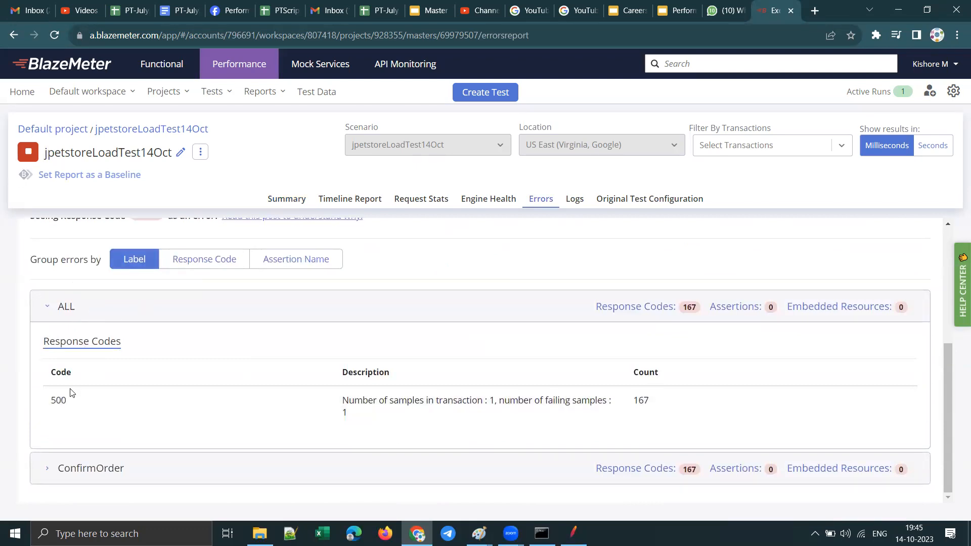
drag(68, 401, 51, 401)
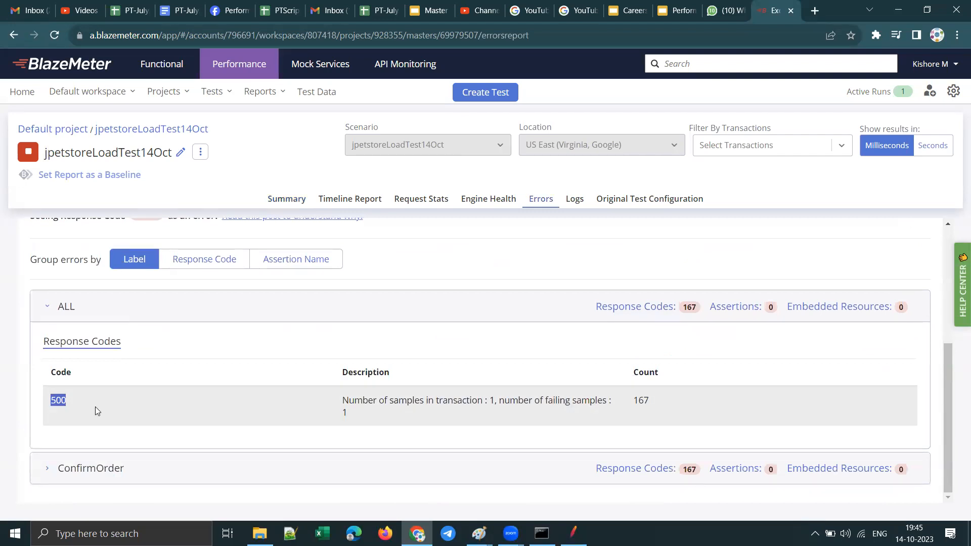
Step: Expand the ConfirmOrder error group, highlight its response code count, and reopen the ALL group for comparison
click(48, 467)
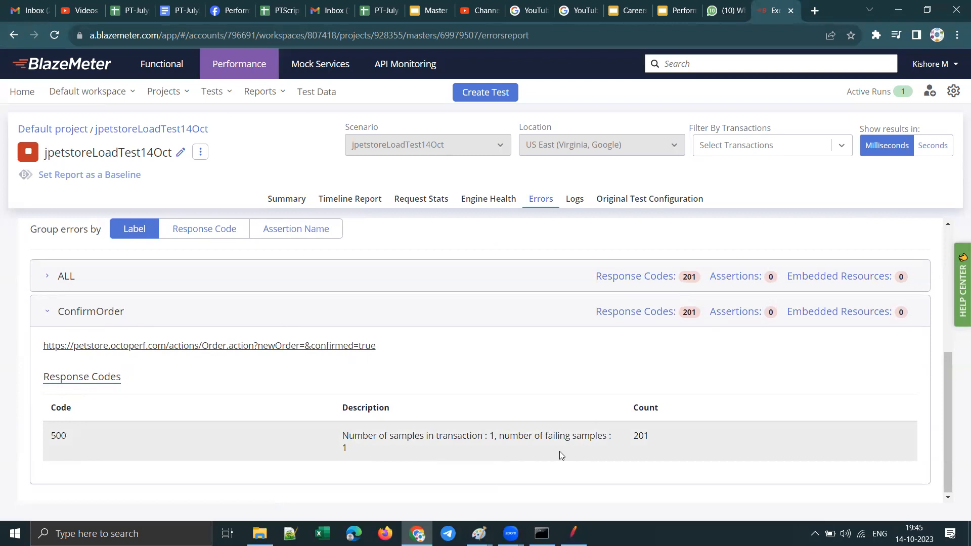
drag(654, 434, 628, 436)
click(47, 276)
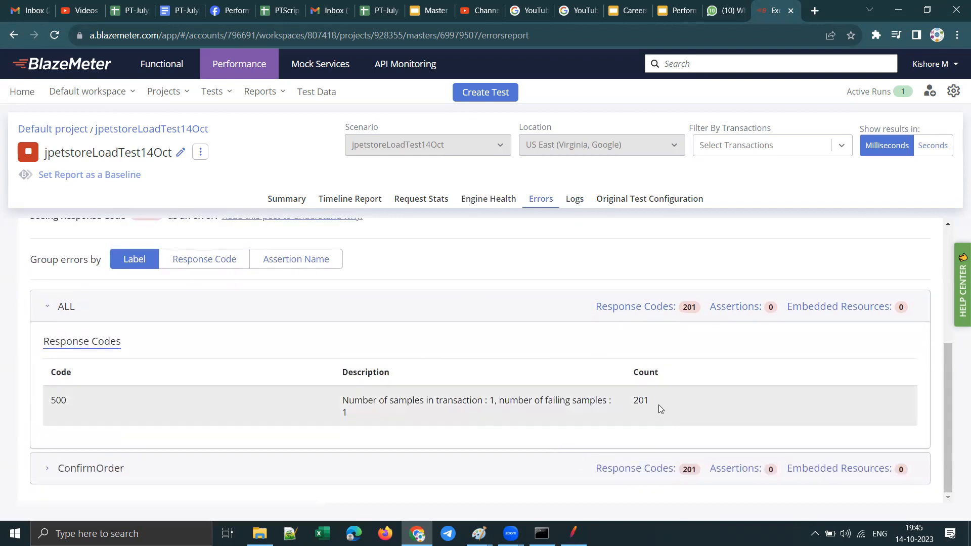
Step: Open the request statistics and look through the samples, response times and percentiles for every label
click(419, 200)
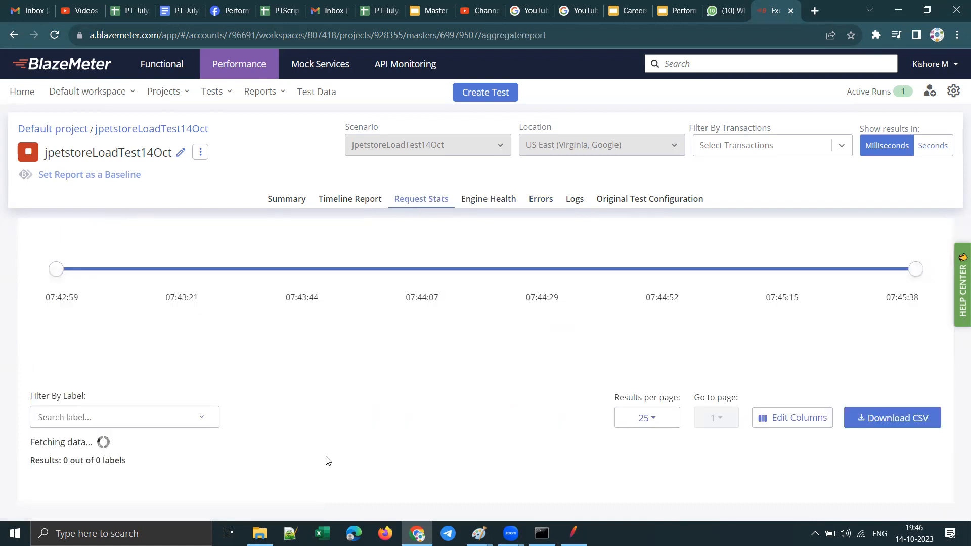
scroll(310, 399, down, 5)
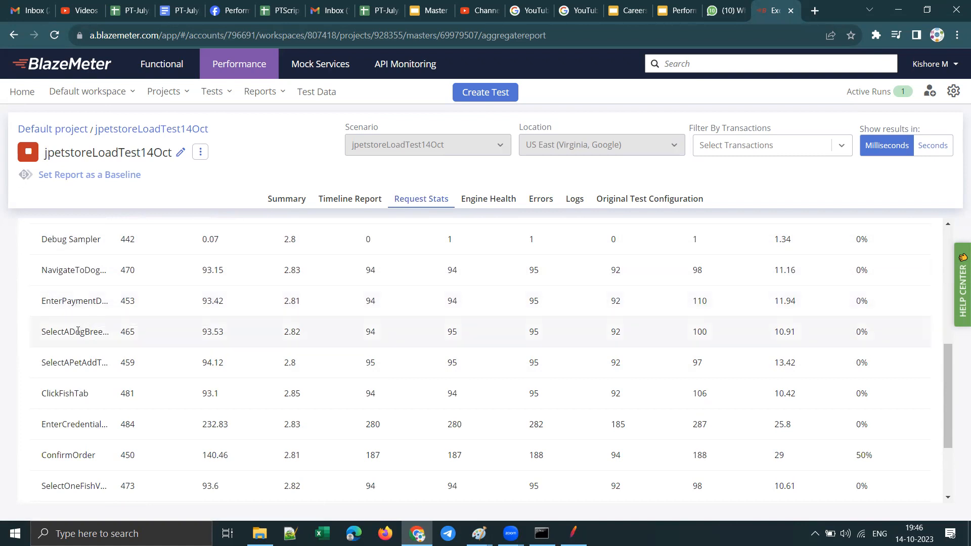
scroll(71, 404, down, 2)
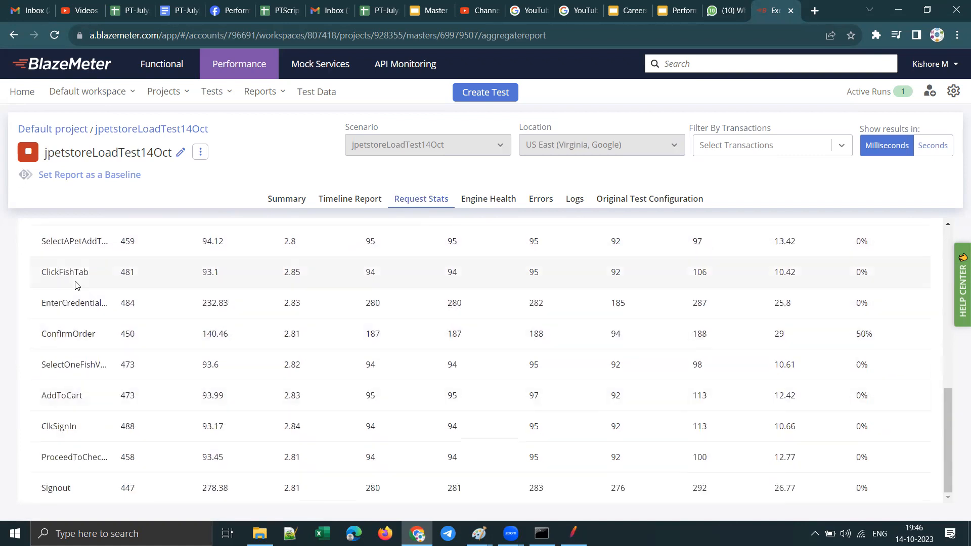
scroll(78, 399, up, 7)
scroll(96, 411, down, 7)
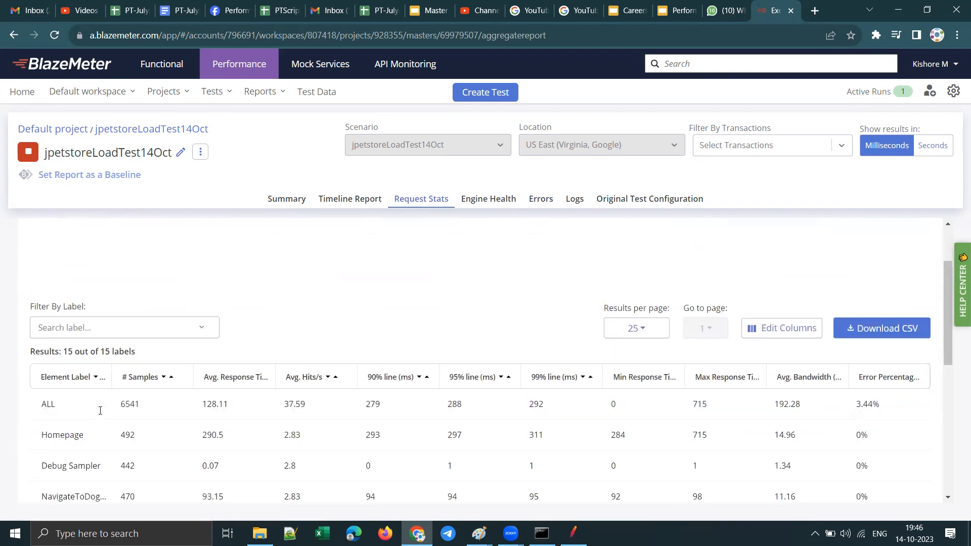
scroll(305, 421, up, 7)
scroll(536, 485, down, 4)
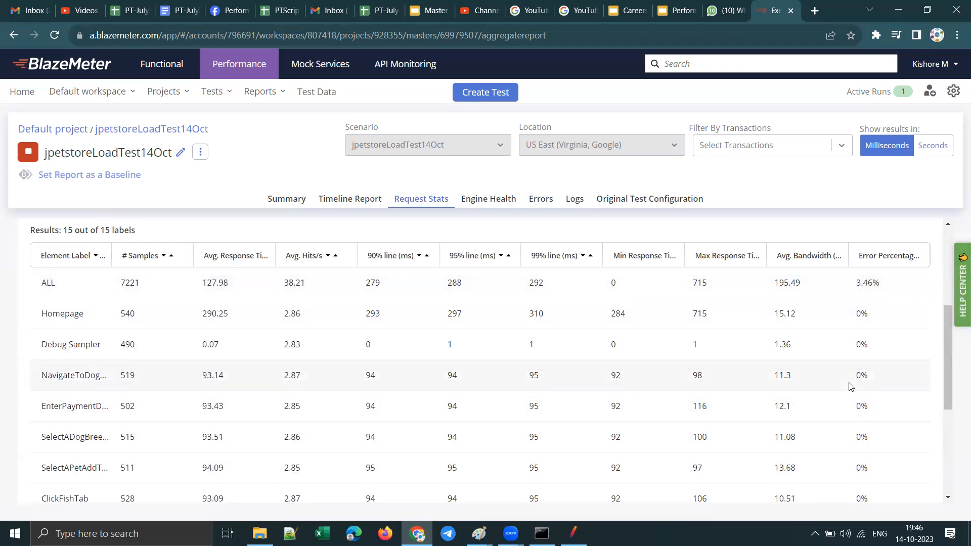
Step: Examine the error percentage of each label in the request statistics, highlighting the ConfirmOrder value
scroll(849, 377, down, 4)
scroll(884, 414, up, 8)
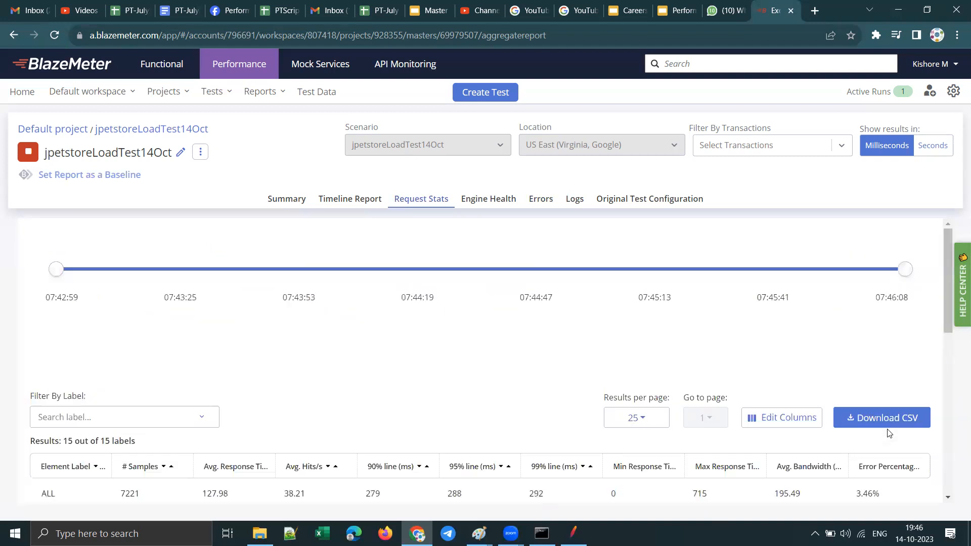
scroll(890, 394, down, 4)
scroll(880, 402, down, 5)
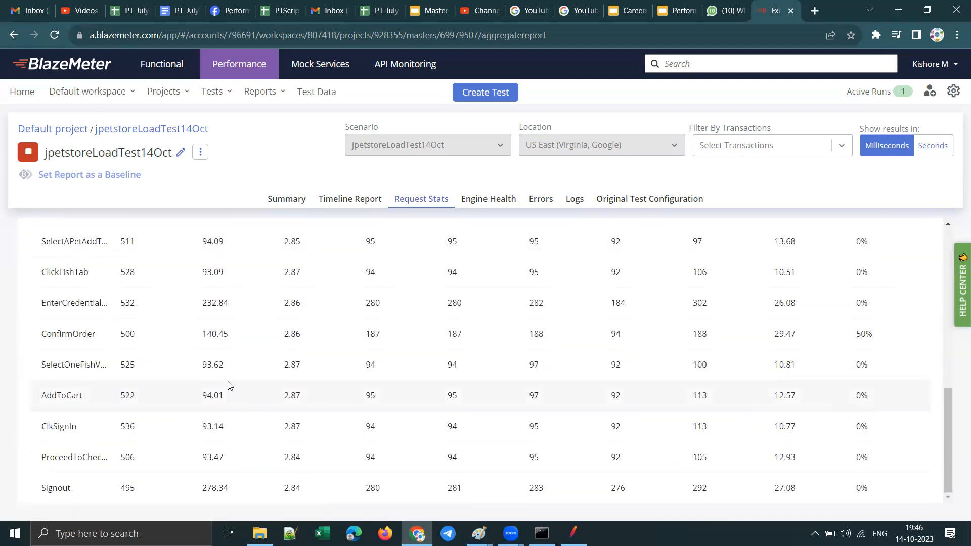
drag(874, 335, 854, 336)
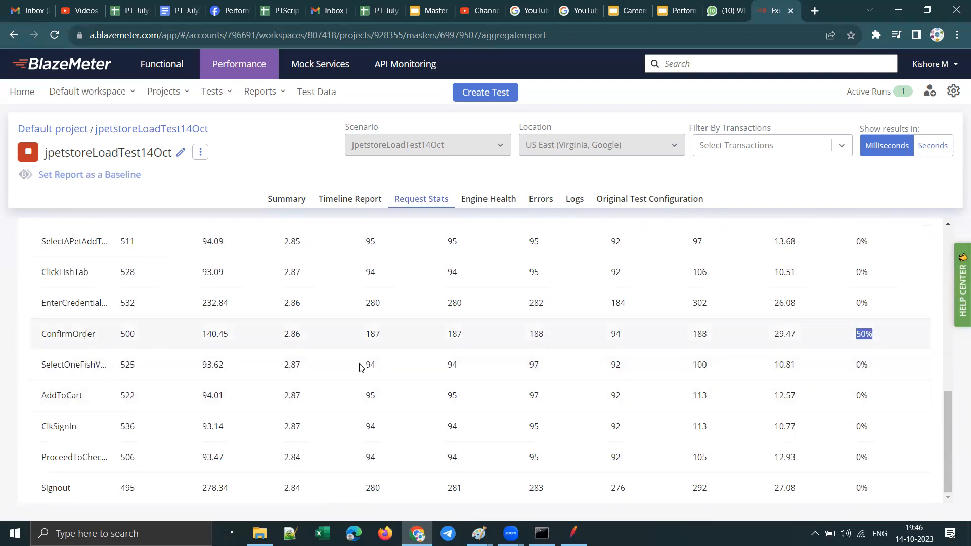
scroll(868, 336, up, 9)
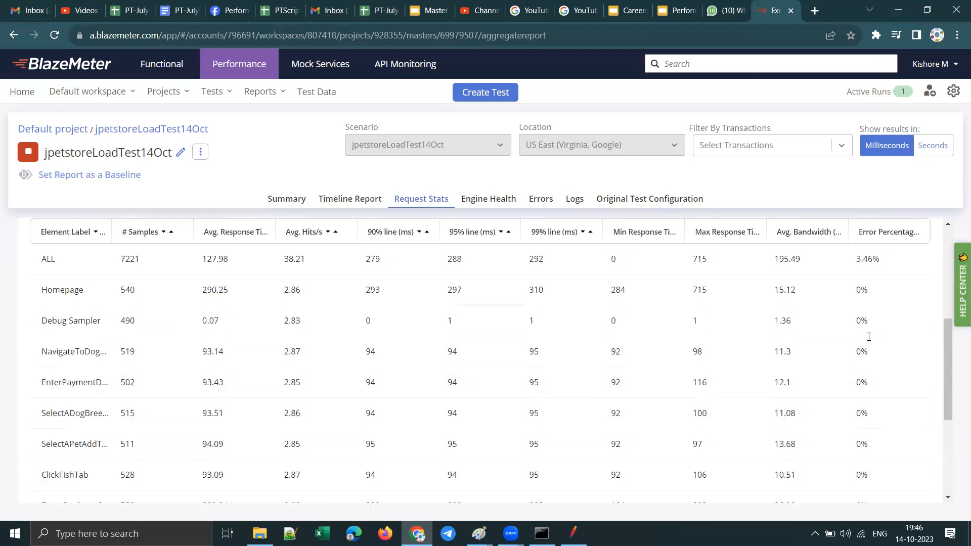
scroll(872, 396, down, 4)
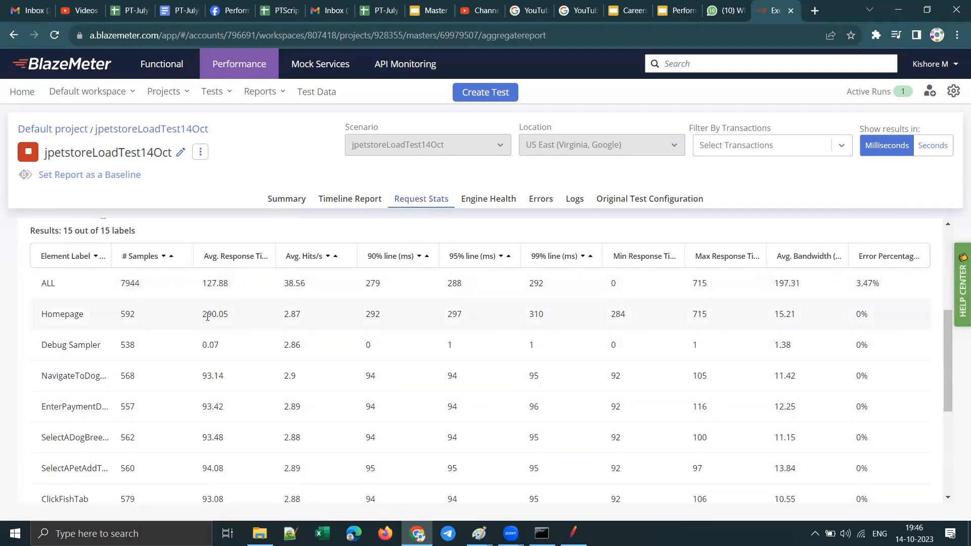
Step: Compare the average response times across labels, highlighting the values for Homepage and the navigate-to-dogs transaction
drag(205, 312, 229, 314)
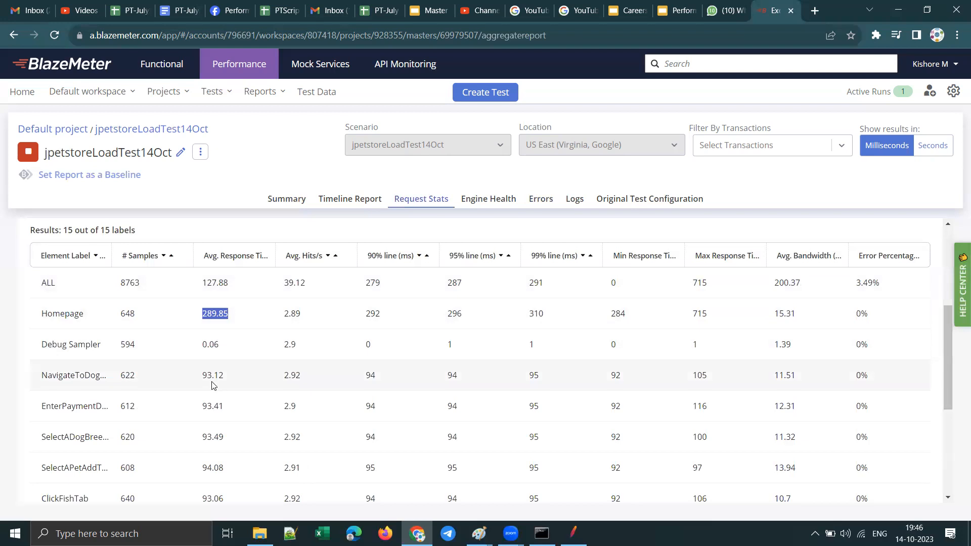
drag(202, 375, 223, 377)
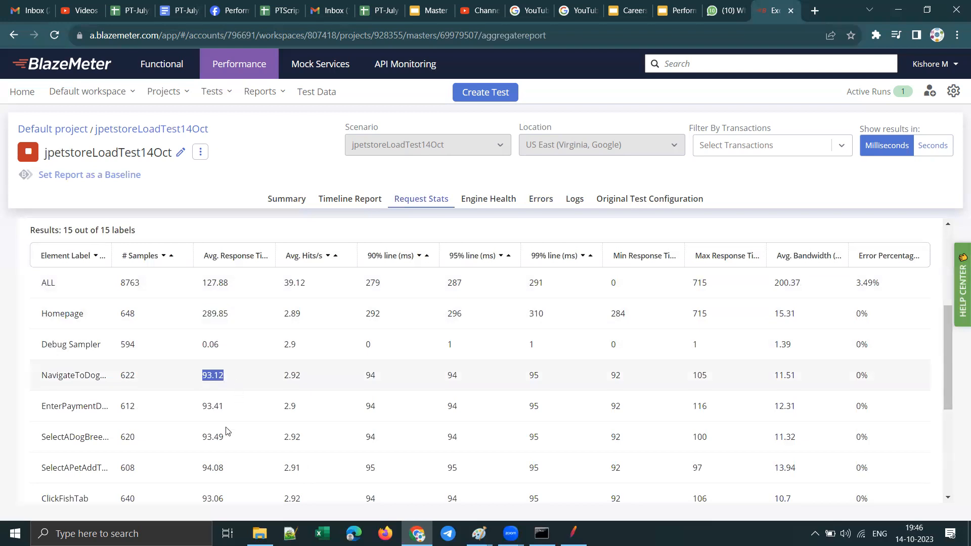
scroll(239, 418, down, 5)
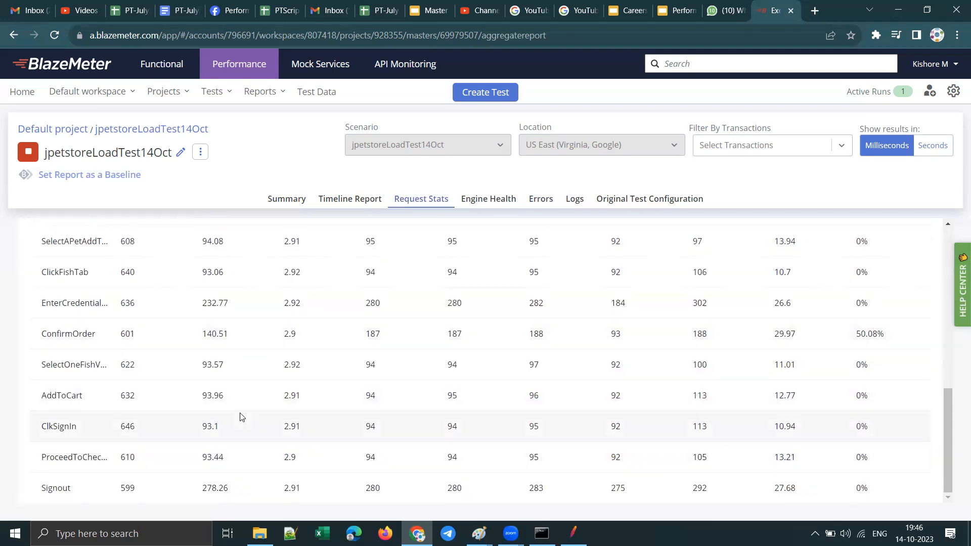
scroll(241, 416, up, 10)
scroll(284, 379, down, 4)
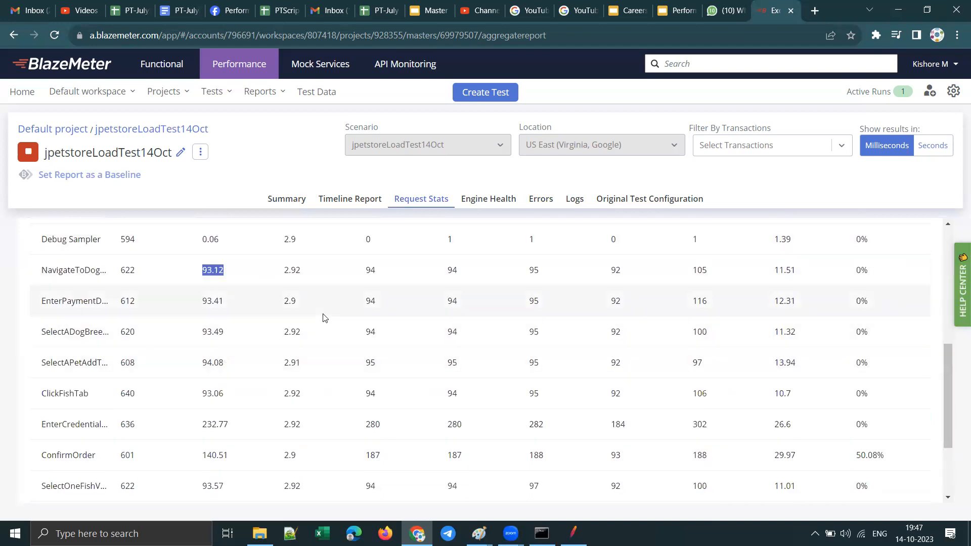
scroll(326, 318, up, 5)
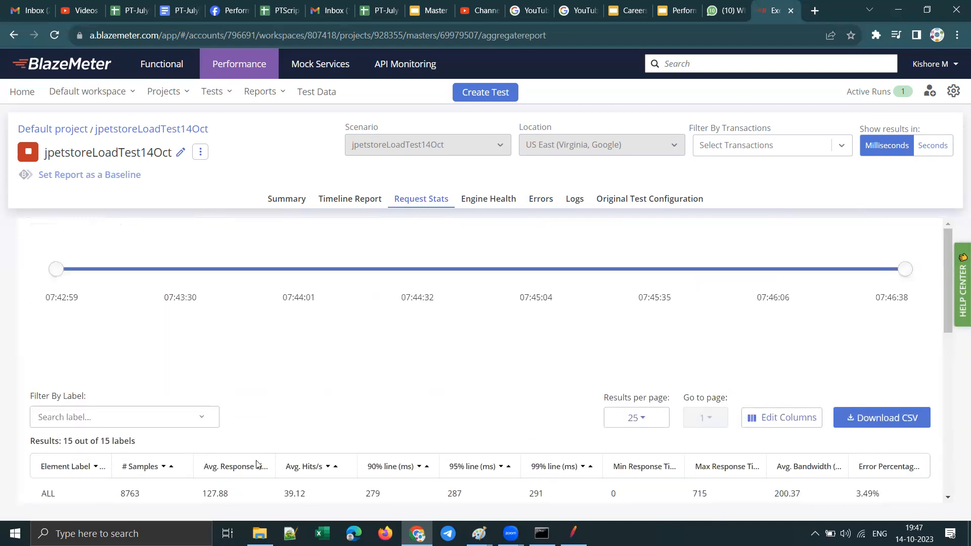
scroll(297, 431, down, 2)
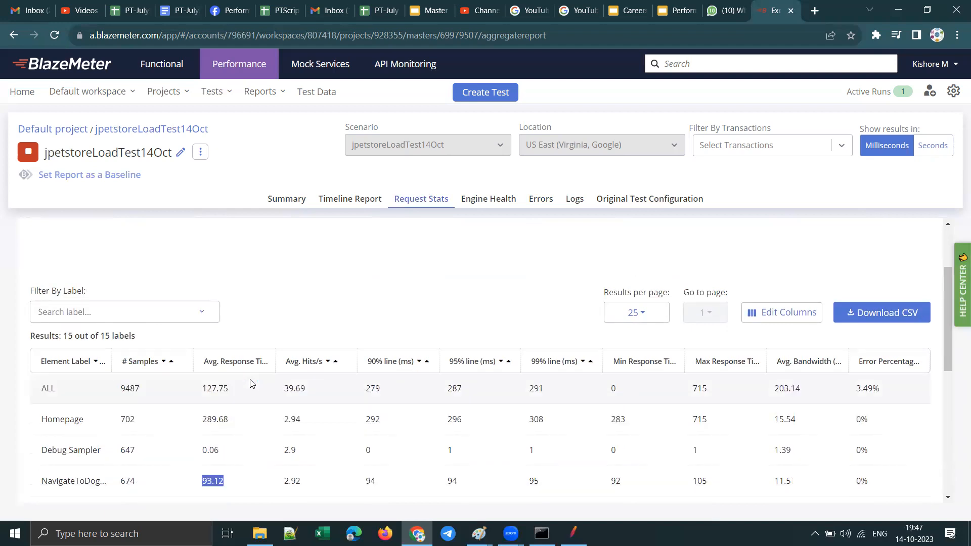
click(282, 282)
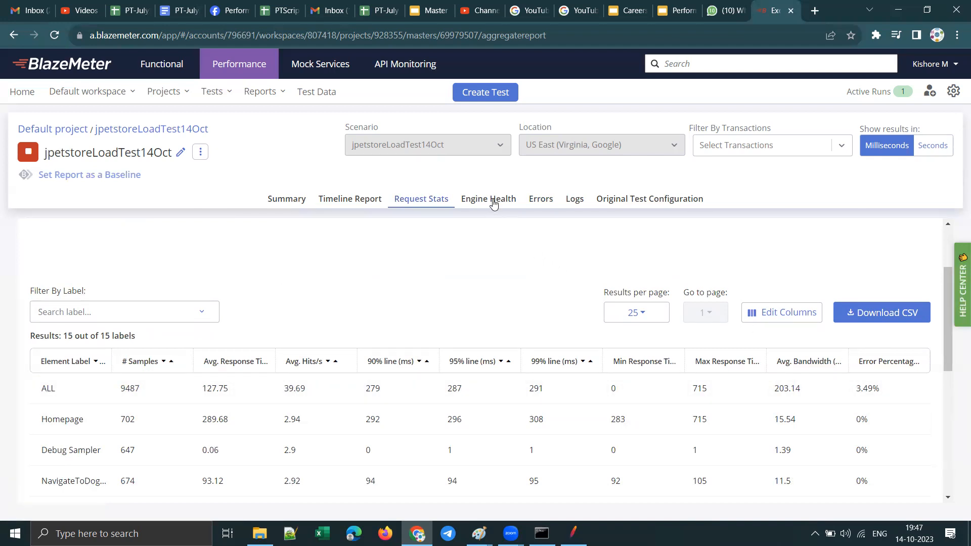
Step: Open the timeline report and examine the ALL series under Virtual Users, Hits, Errors and Response Time
click(345, 201)
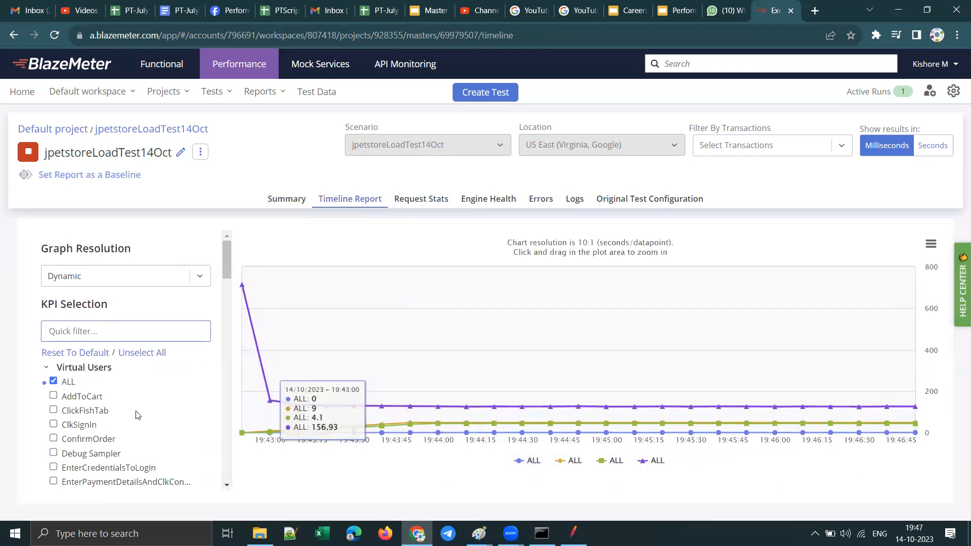
scroll(132, 349, down, 2)
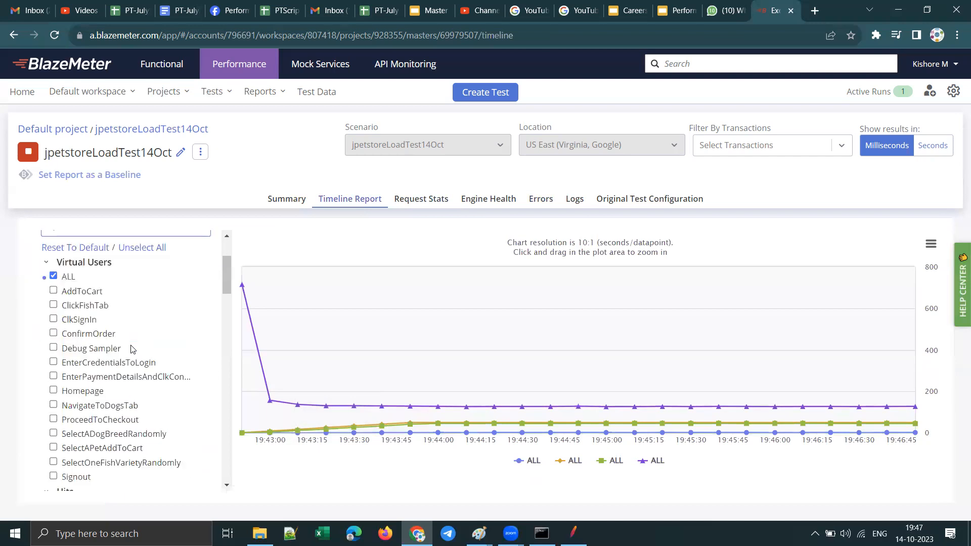
scroll(132, 349, down, 4)
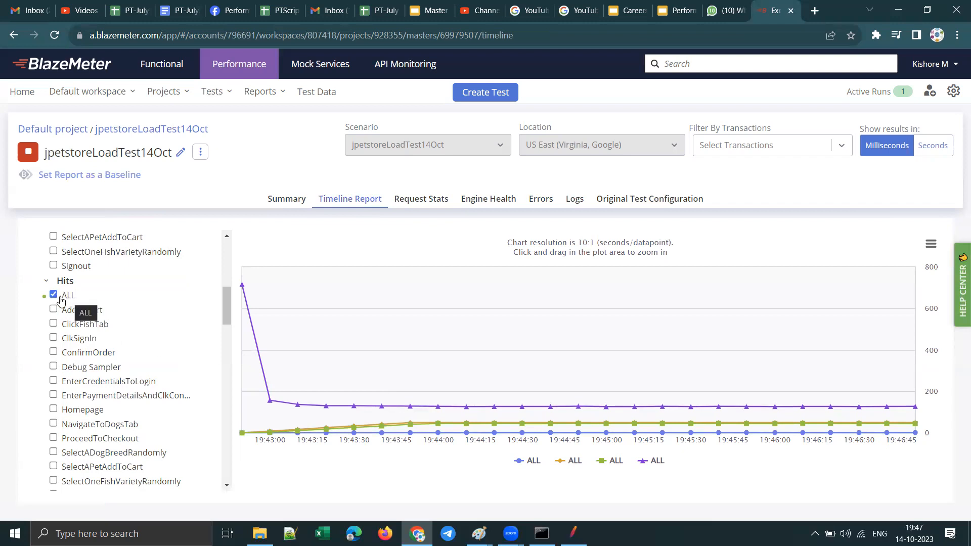
scroll(85, 304, up, 5)
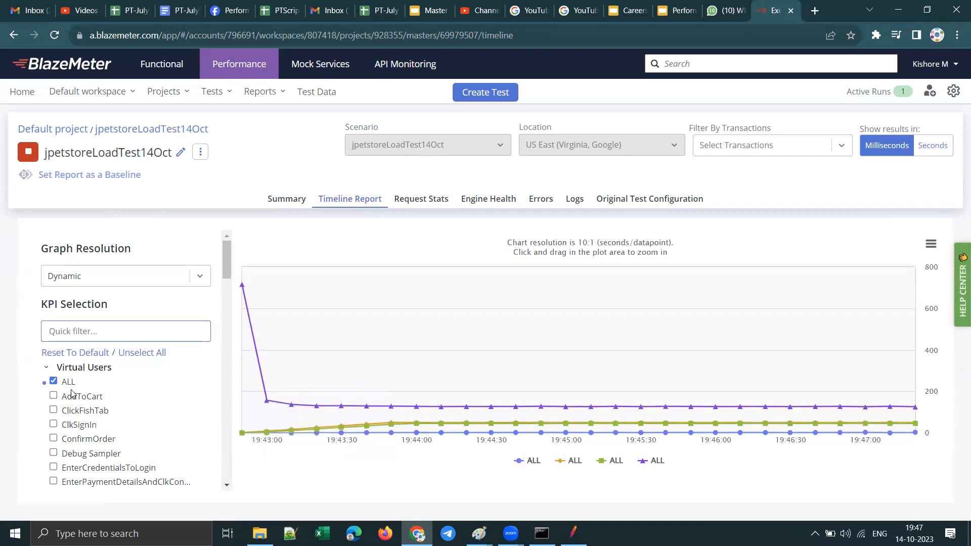
scroll(71, 393, down, 4)
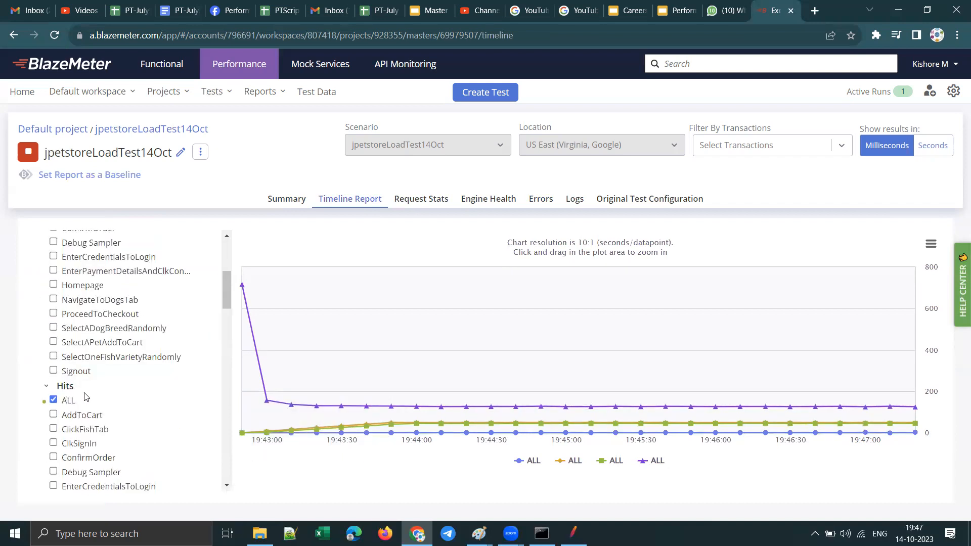
scroll(84, 395, down, 6)
scroll(91, 396, down, 2)
scroll(94, 397, up, 2)
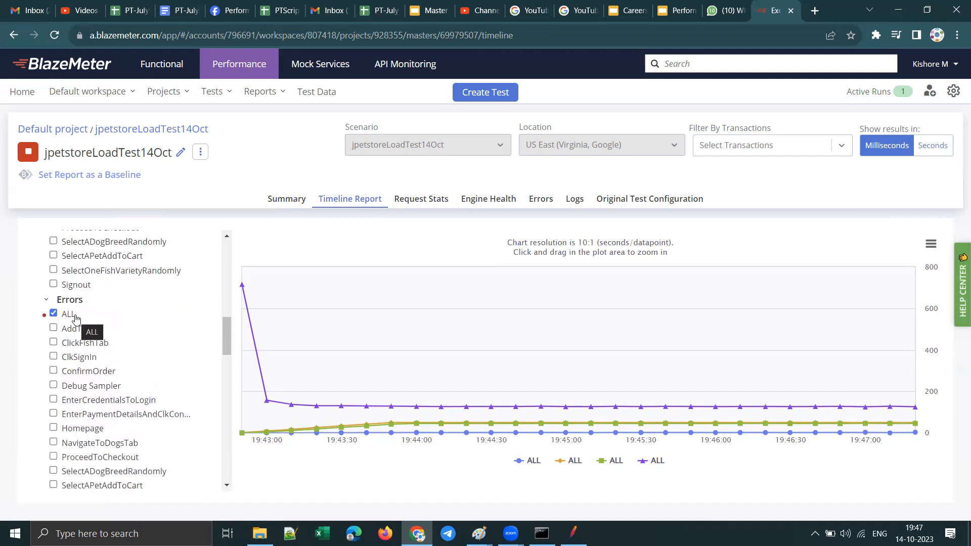
scroll(111, 402, down, 3)
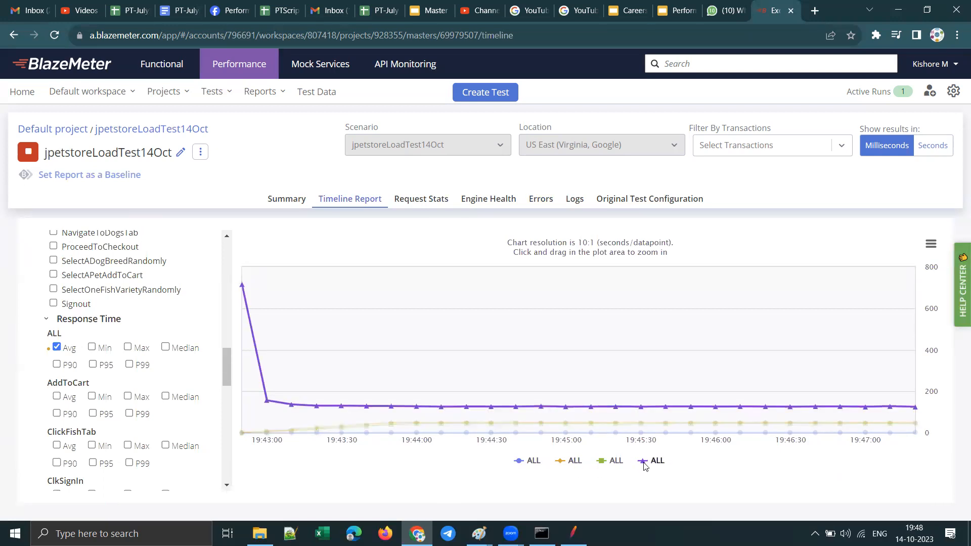
Step: Review the timeline report's KPI groups again, from Virtual Users to Response Time, checking which transactions can be plotted
scroll(76, 349, up, 5)
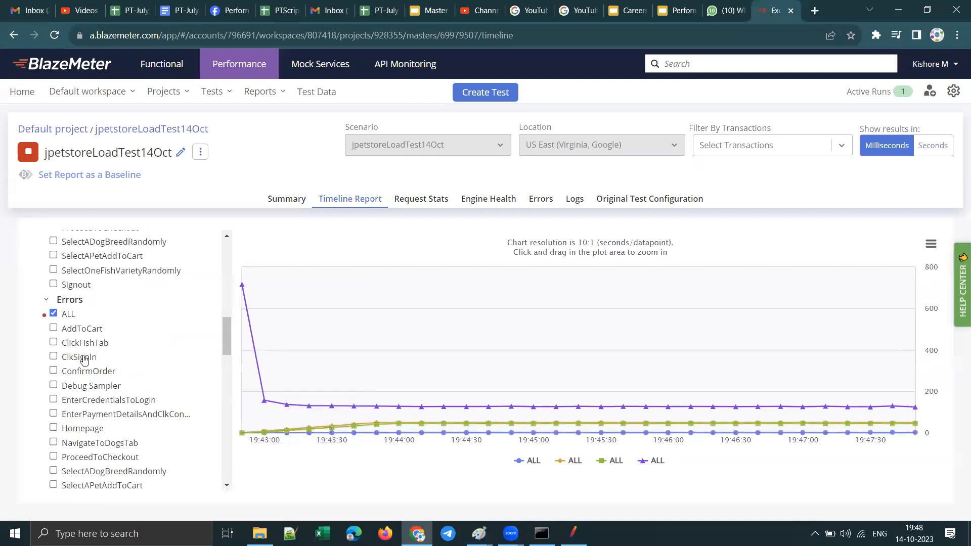
scroll(117, 340, up, 2)
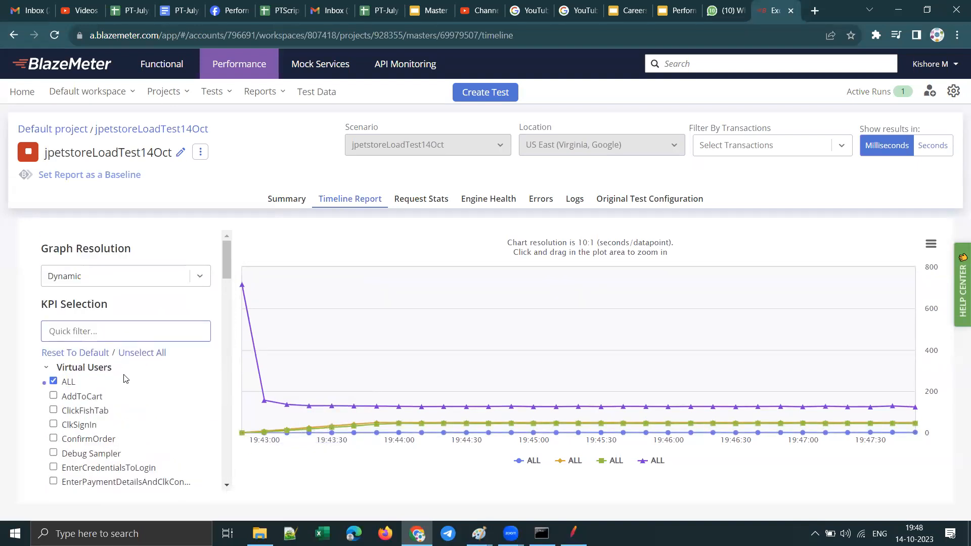
scroll(124, 377, down, 7)
scroll(124, 376, down, 2)
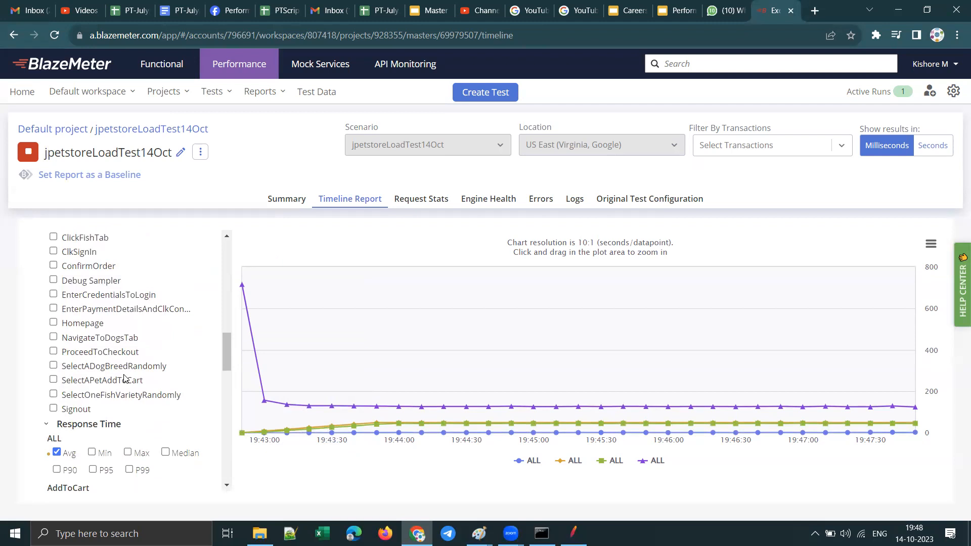
scroll(124, 378, down, 15)
scroll(123, 378, down, 1)
scroll(123, 378, up, 12)
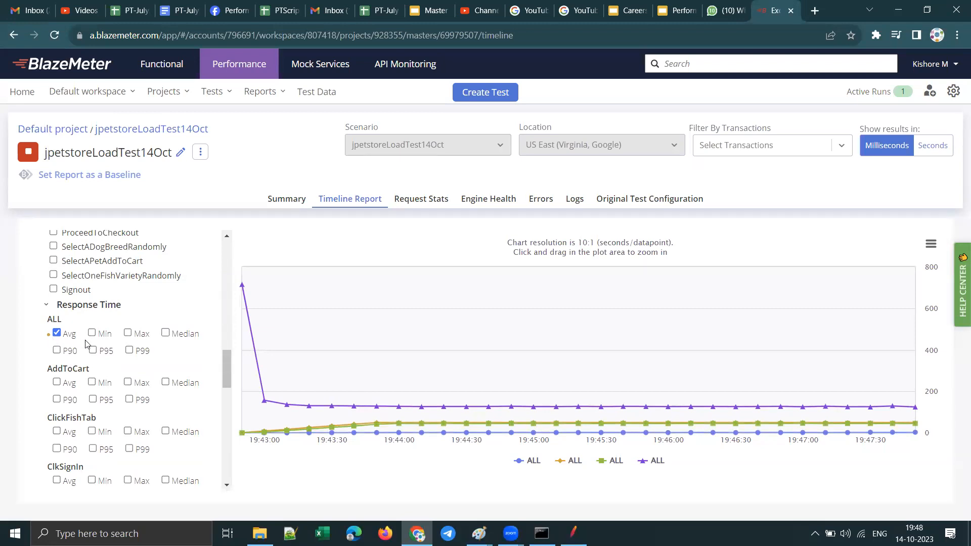
scroll(119, 364, up, 5)
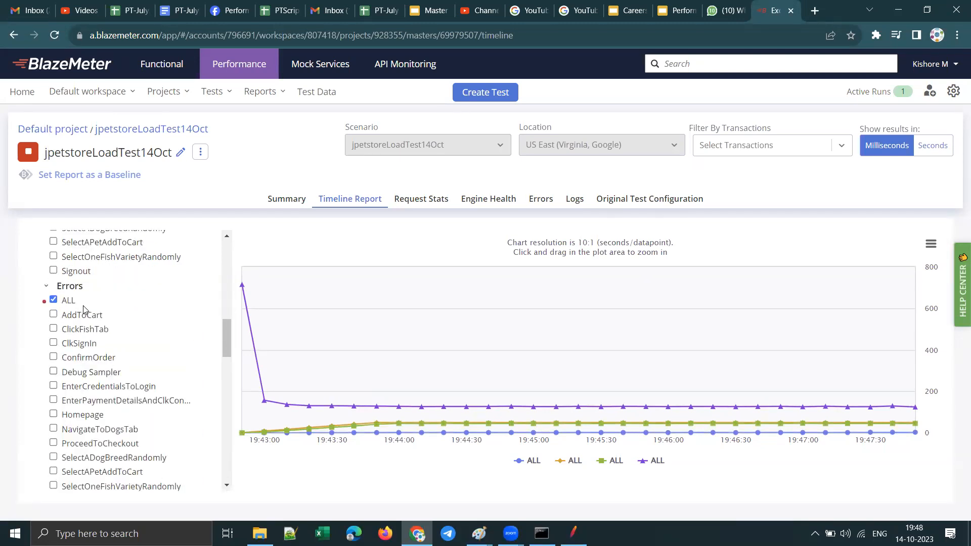
scroll(81, 309, up, 15)
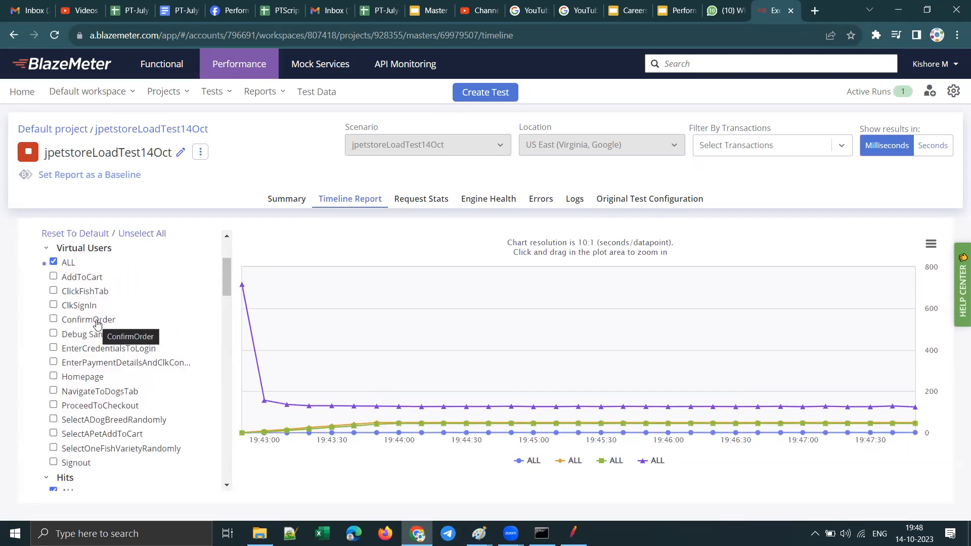
Step: Expand the Response Codes group in the timeline report's KPI selection
scroll(119, 360, down, 20)
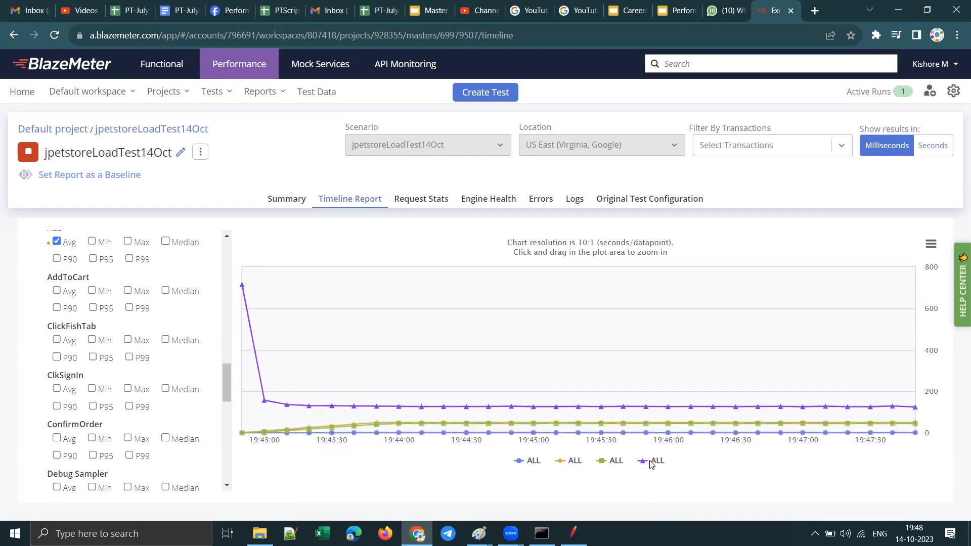
scroll(135, 372, down, 10)
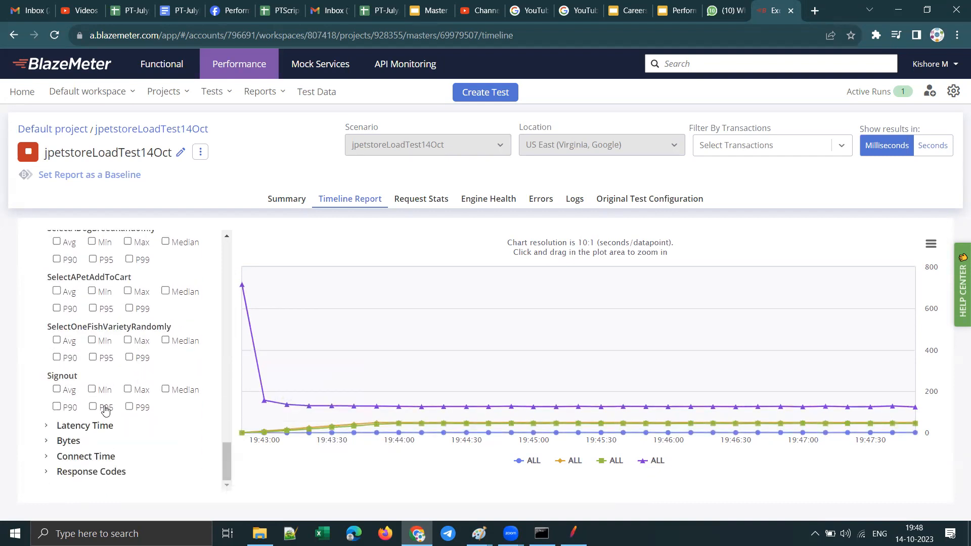
click(46, 472)
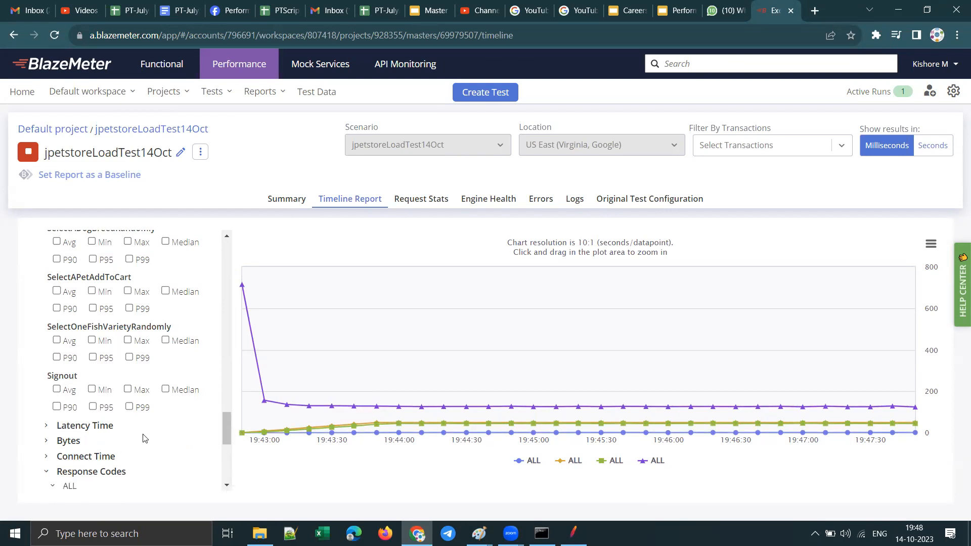
Step: Review the response codes listed per transaction in the timeline report's KPI selection, and collapse the Response Codes group
scroll(101, 445, down, 3)
scroll(111, 440, up, 6)
scroll(115, 442, down, 5)
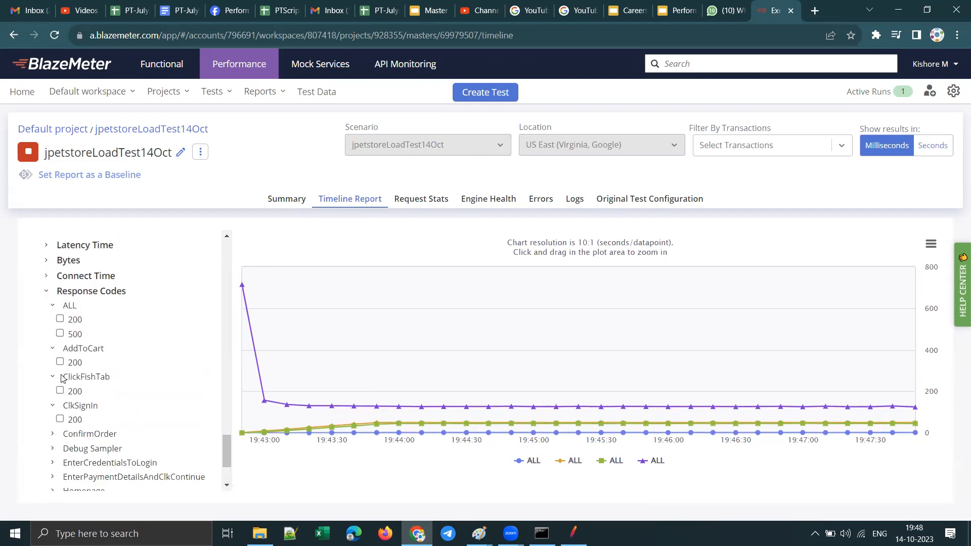
click(52, 307)
scroll(121, 394, up, 9)
scroll(127, 415, down, 5)
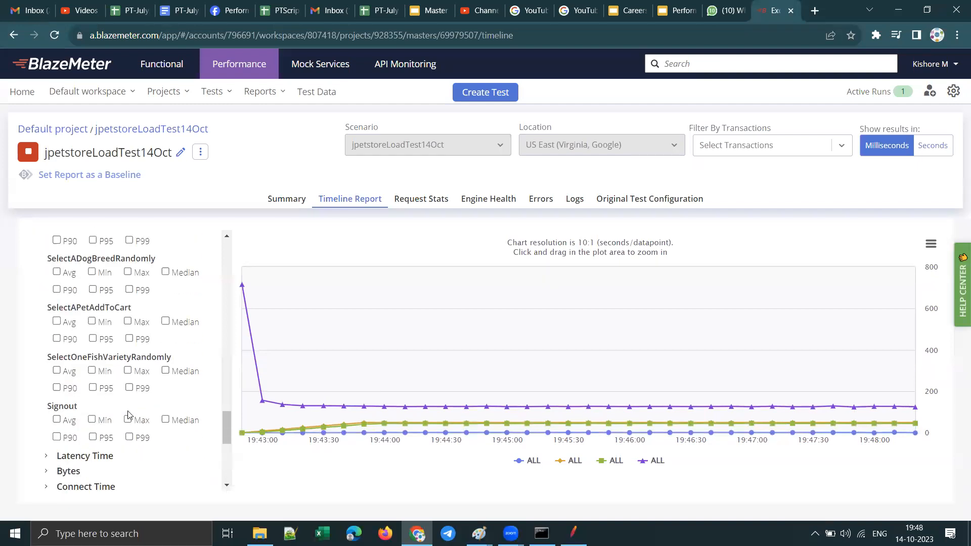
scroll(131, 429, down, 2)
click(56, 399)
Step: Inspect the early datapoints on the timeline chart and look through the Hits, Errors and Response Time metrics available for each transaction
scroll(134, 388, up, 10)
scroll(132, 379, up, 2)
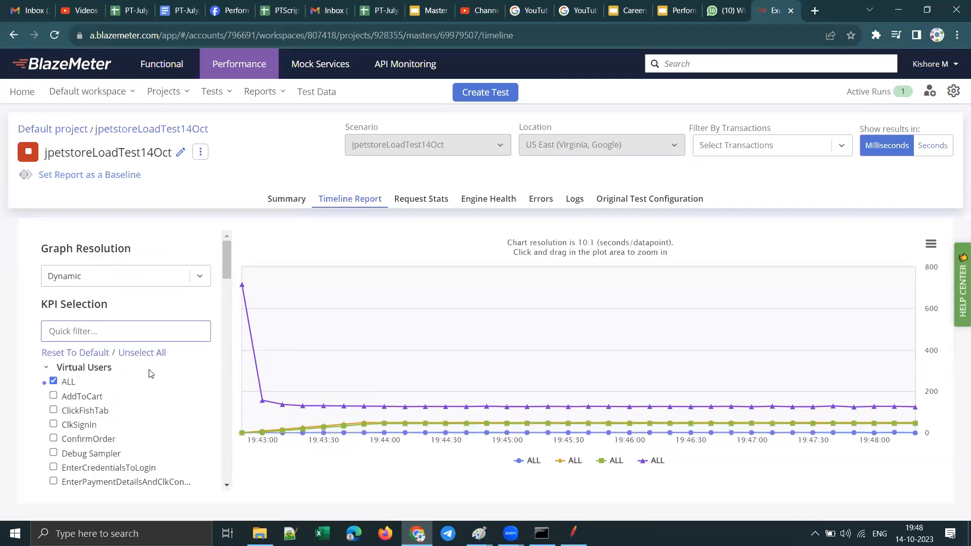
mouse_move(316, 396)
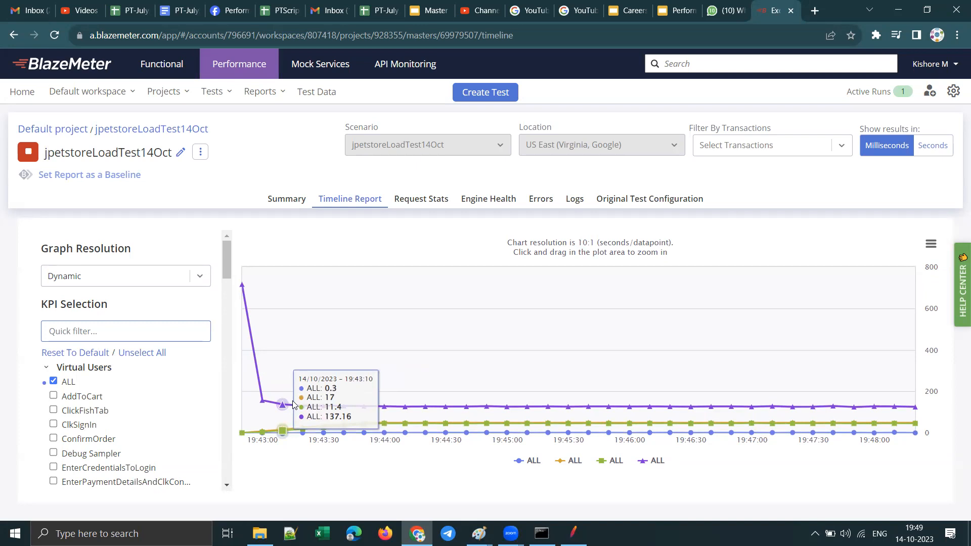
scroll(126, 412, down, 6)
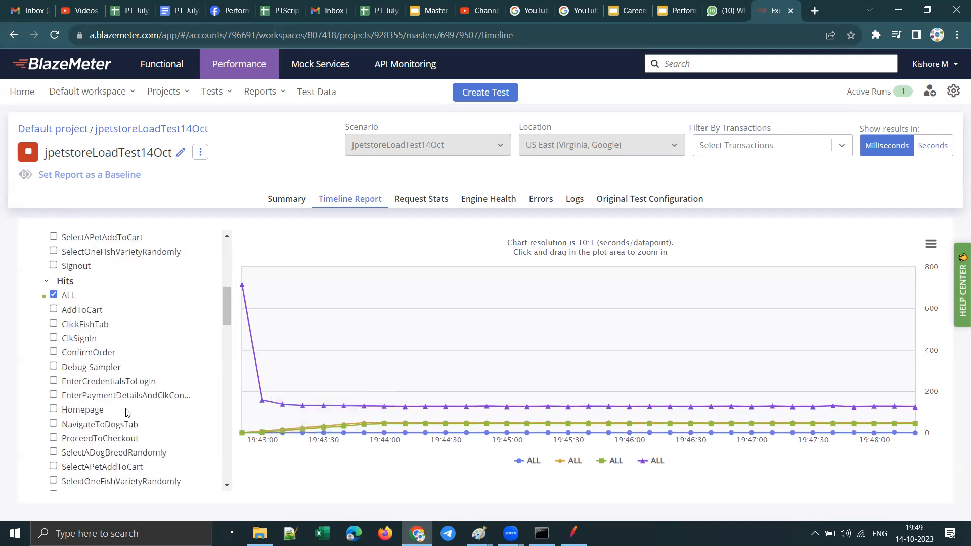
scroll(126, 412, down, 2)
scroll(127, 412, down, 9)
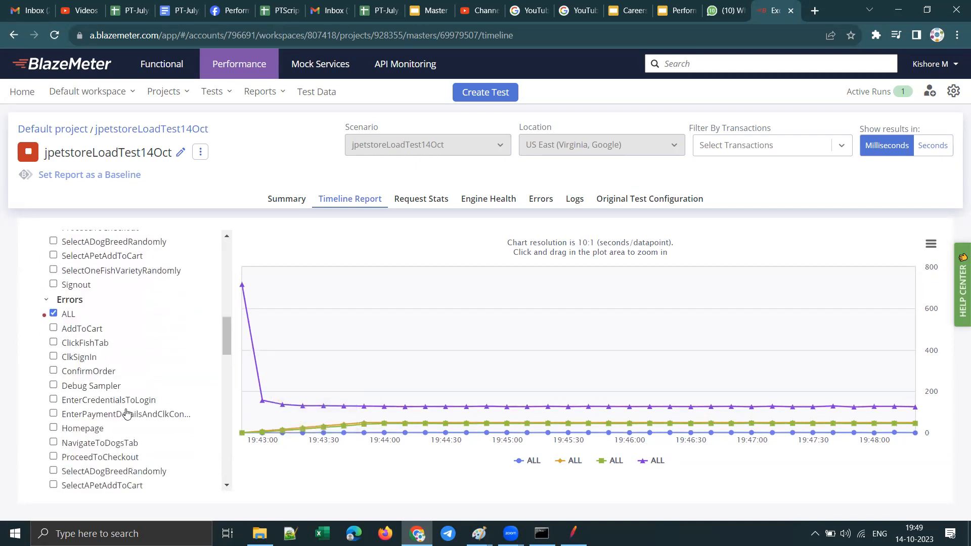
scroll(127, 412, up, 2)
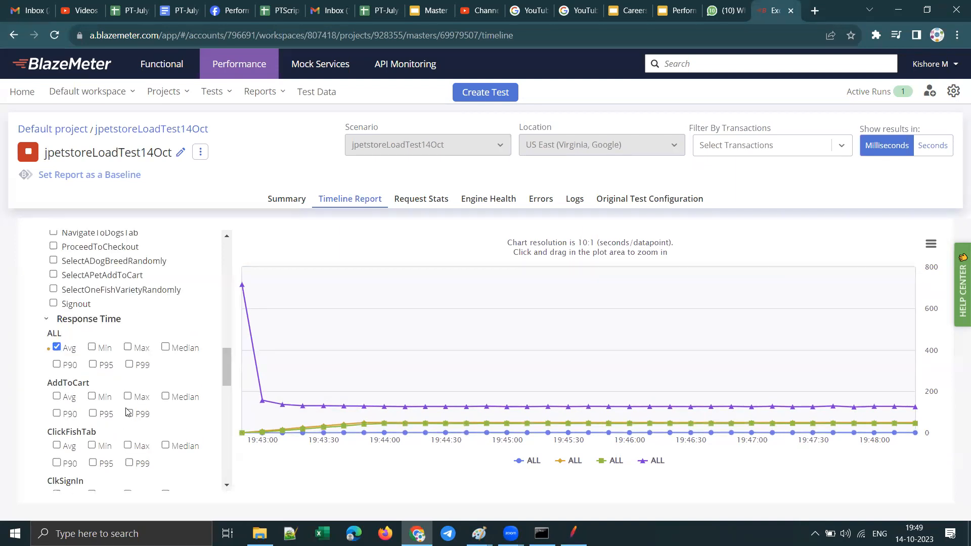
scroll(127, 412, down, 10)
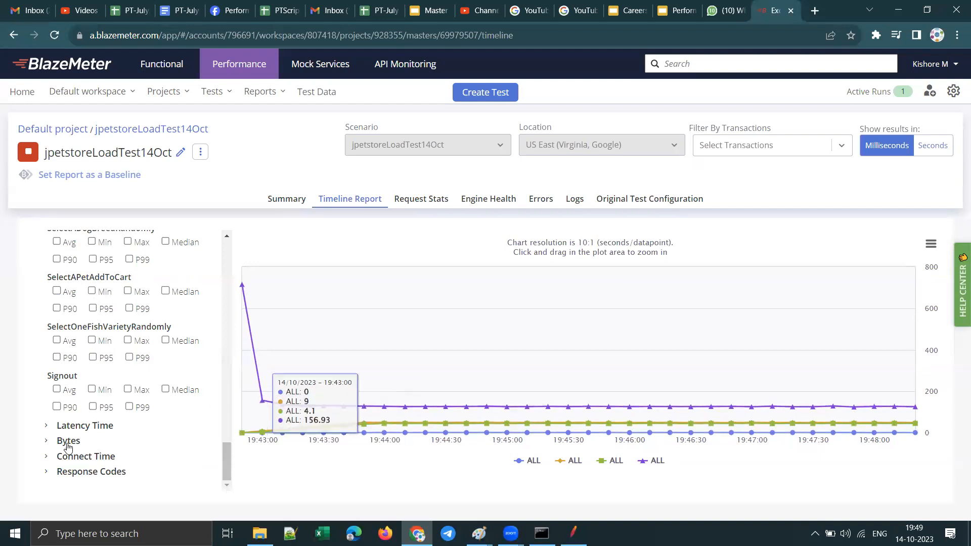
Step: Expand the Latency Time group to check its transactions, and collapse it again
click(49, 428)
scroll(51, 354, down, 4)
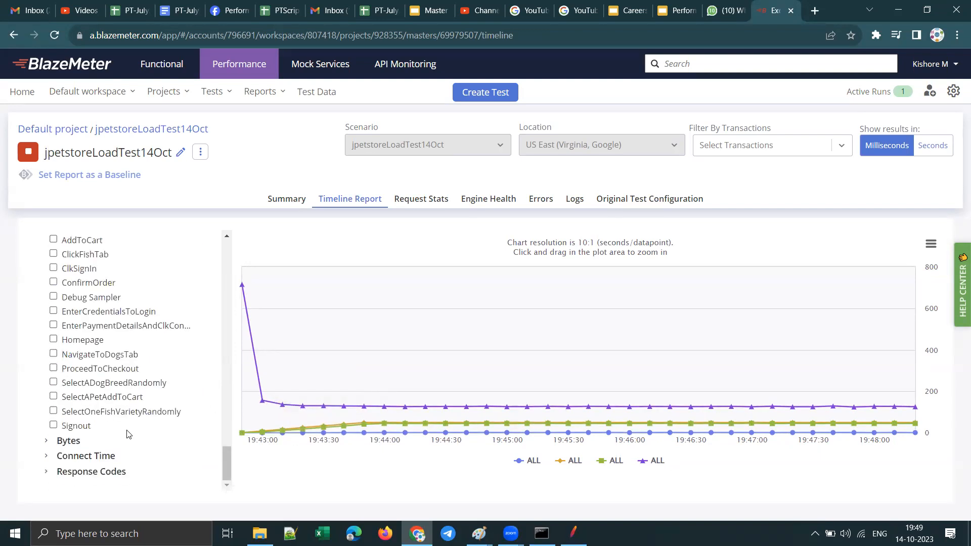
scroll(51, 329, up, 2)
click(49, 322)
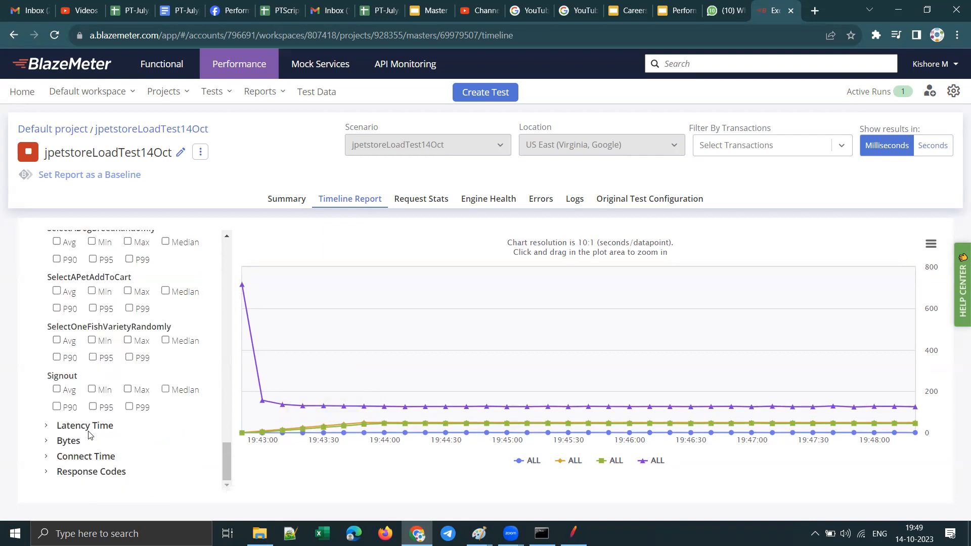
scroll(108, 389, up, 5)
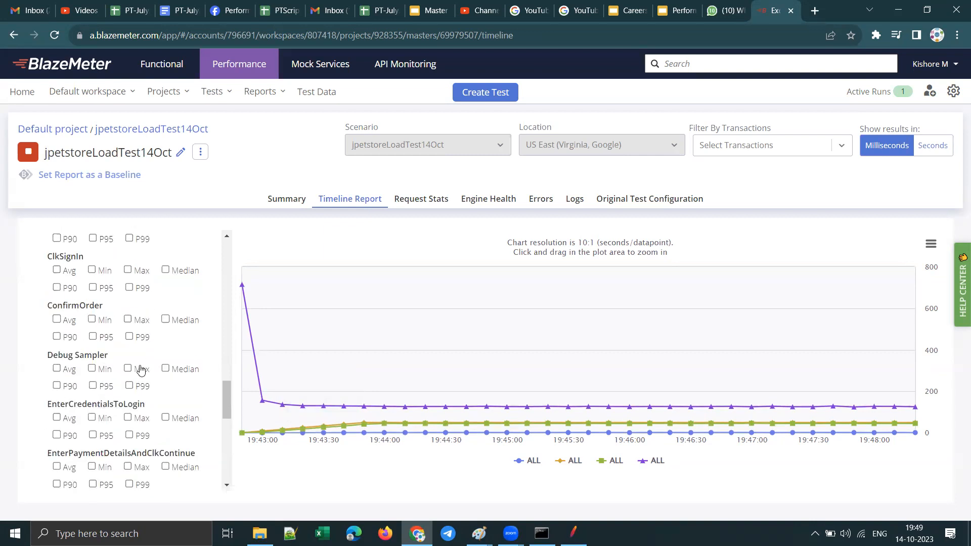
scroll(136, 354, up, 10)
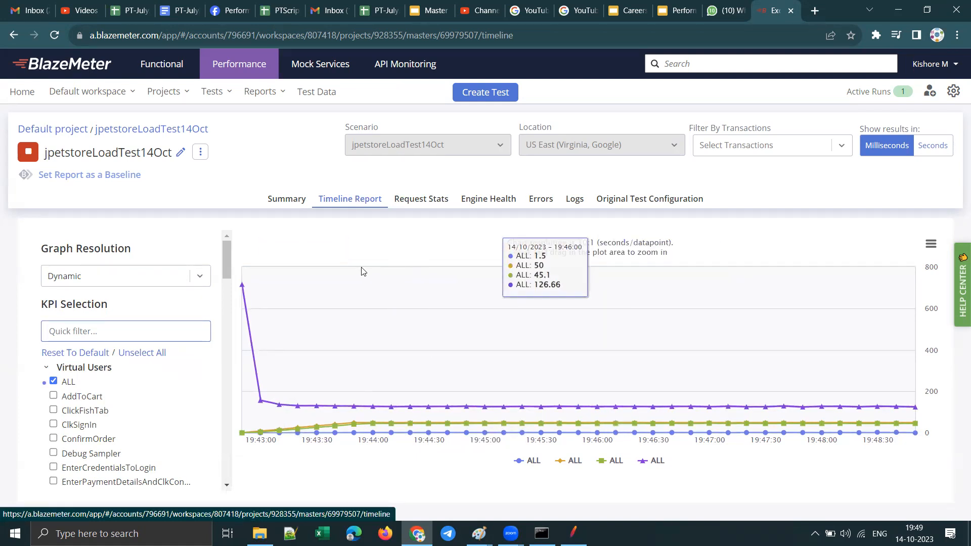
Step: Open the request statistics and review the samples, response times, percentiles and error percentages for every label
click(420, 198)
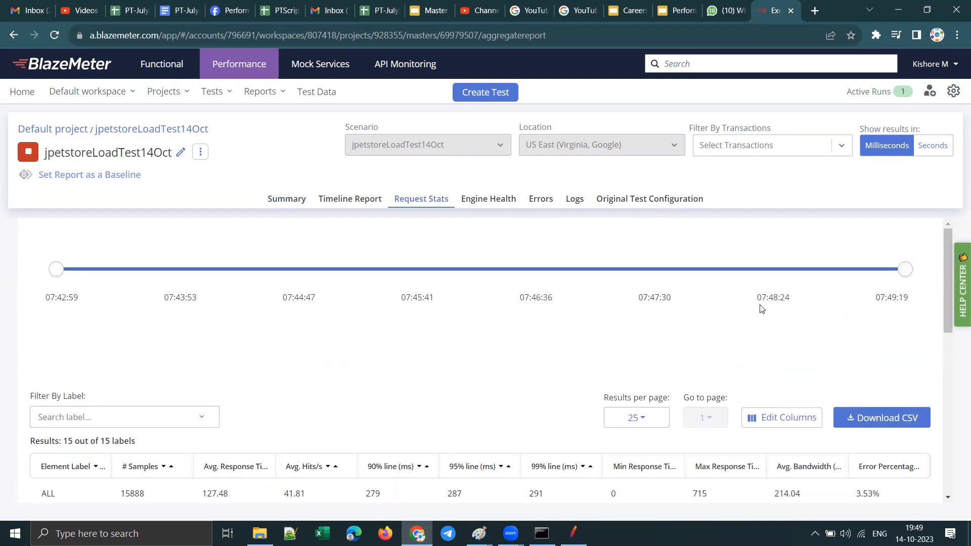
scroll(813, 306, down, 8)
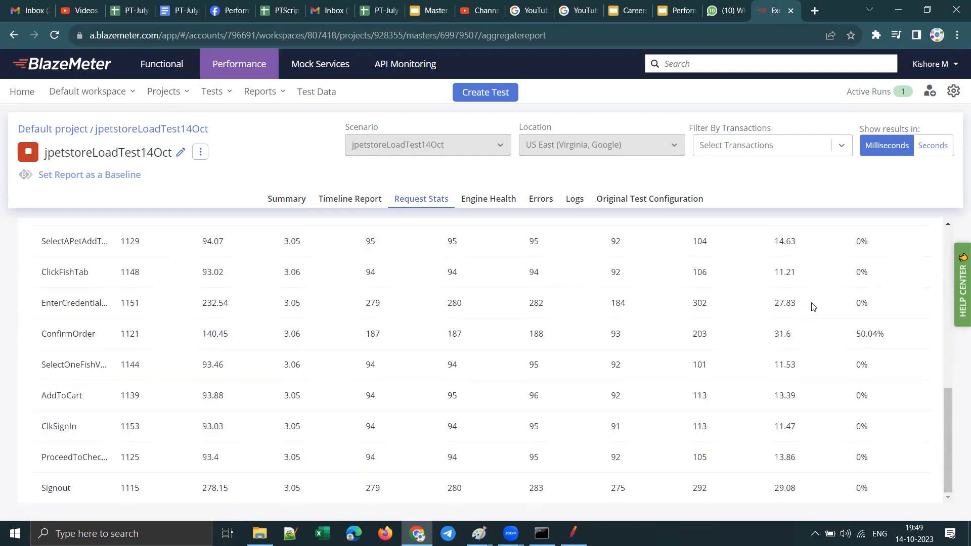
scroll(812, 307, up, 8)
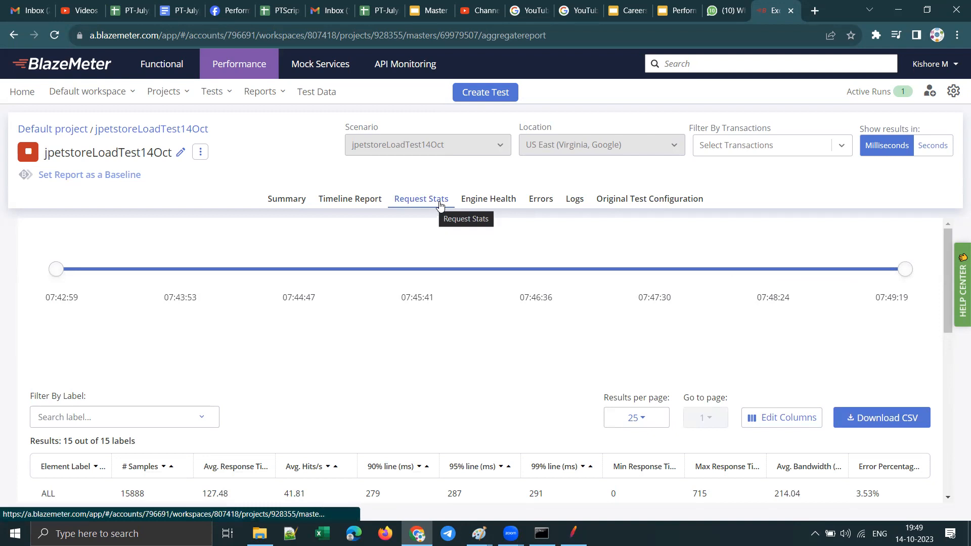
Step: Examine the load engine's CPU, memory, network and connections chart, and check the errors report grouped by label
click(493, 198)
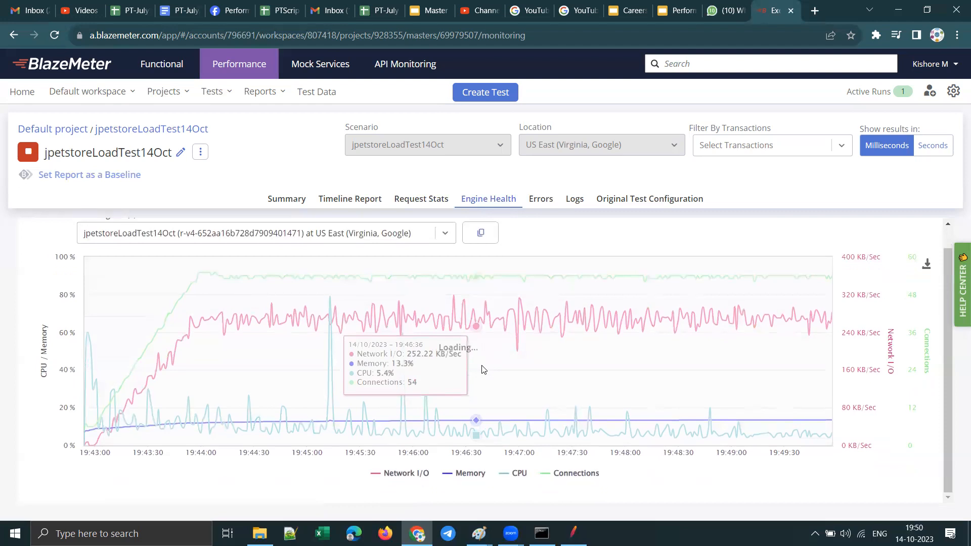
click(540, 198)
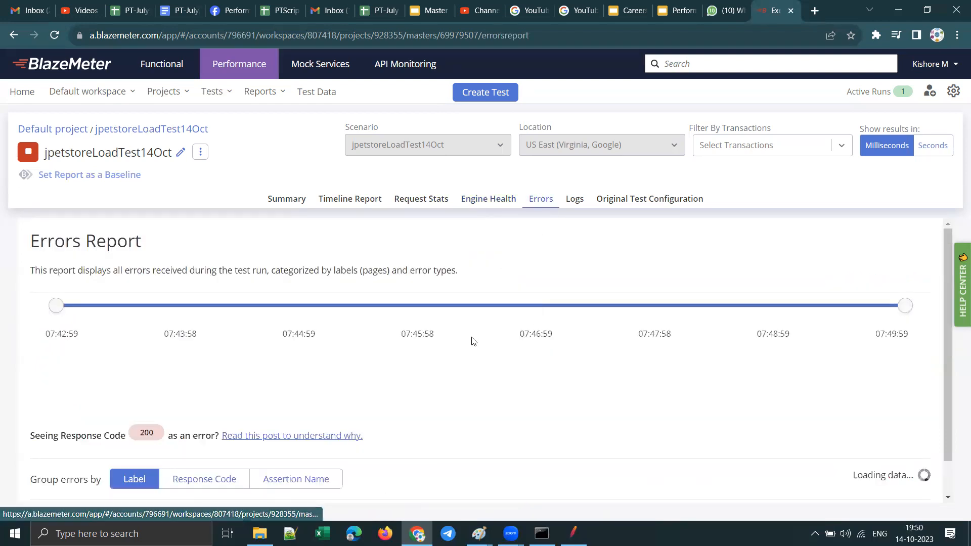
scroll(485, 344, down, 2)
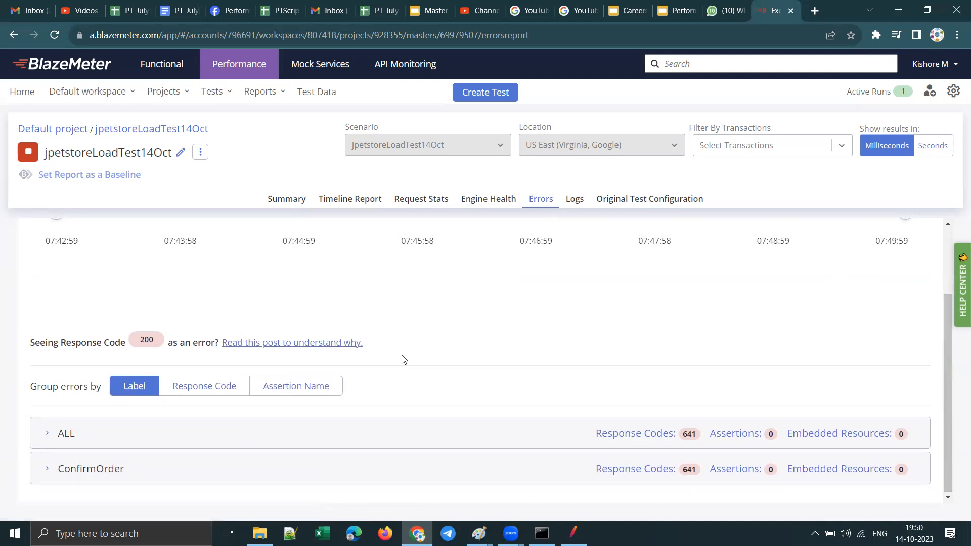
scroll(276, 333, up, 2)
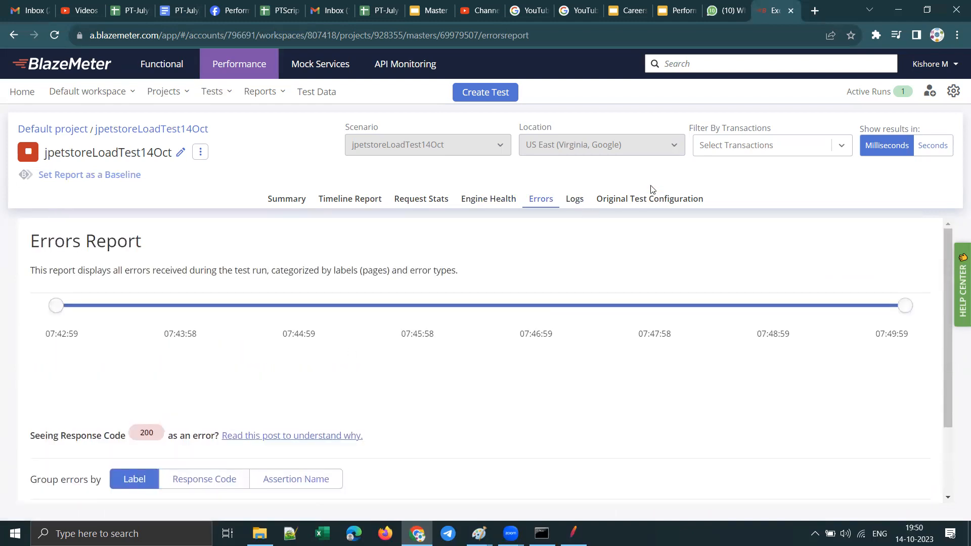
Step: Open the test run's logs and select bzt.log and jmeter.log for the load engine
click(574, 199)
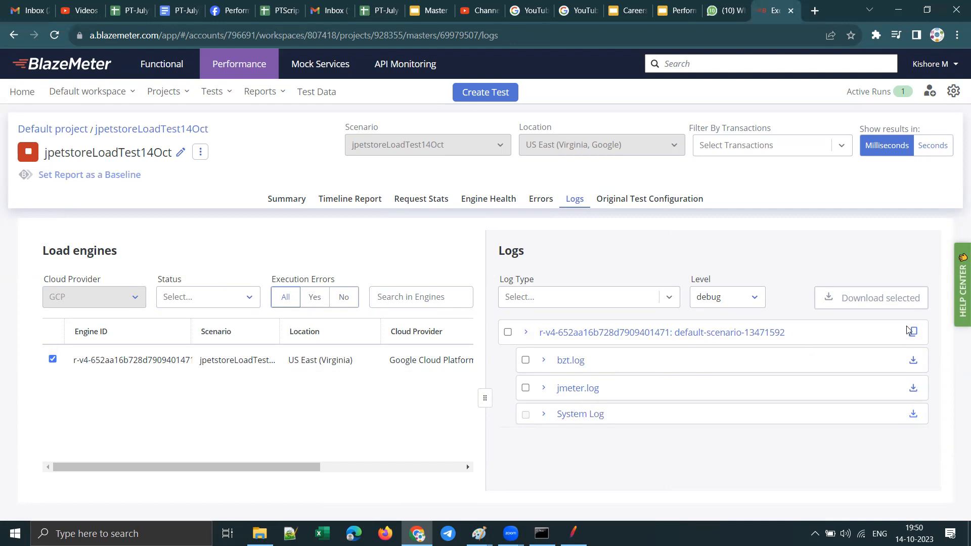
click(525, 360)
click(526, 387)
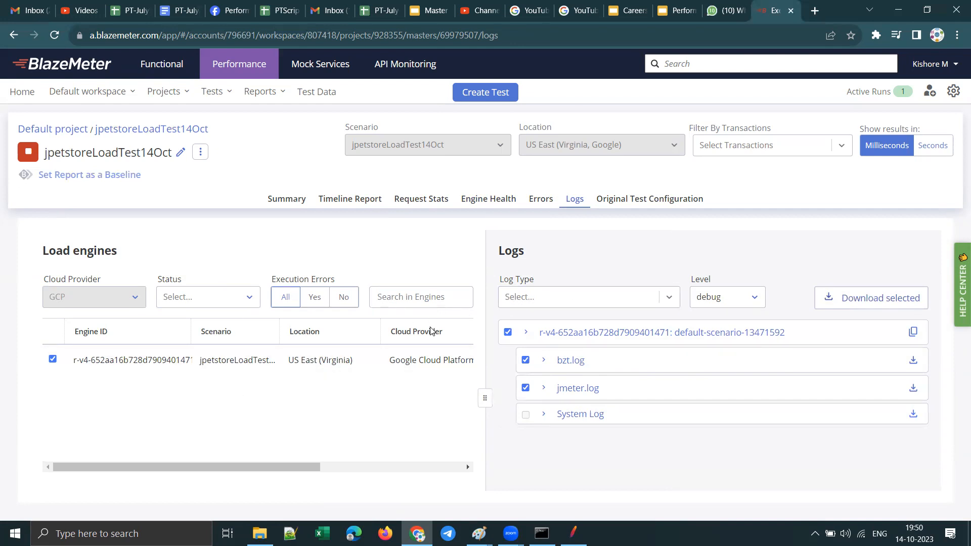
Step: Open the original test configuration with its scenario details expanded, and highlight the scenario count, duration, total users and location
click(634, 202)
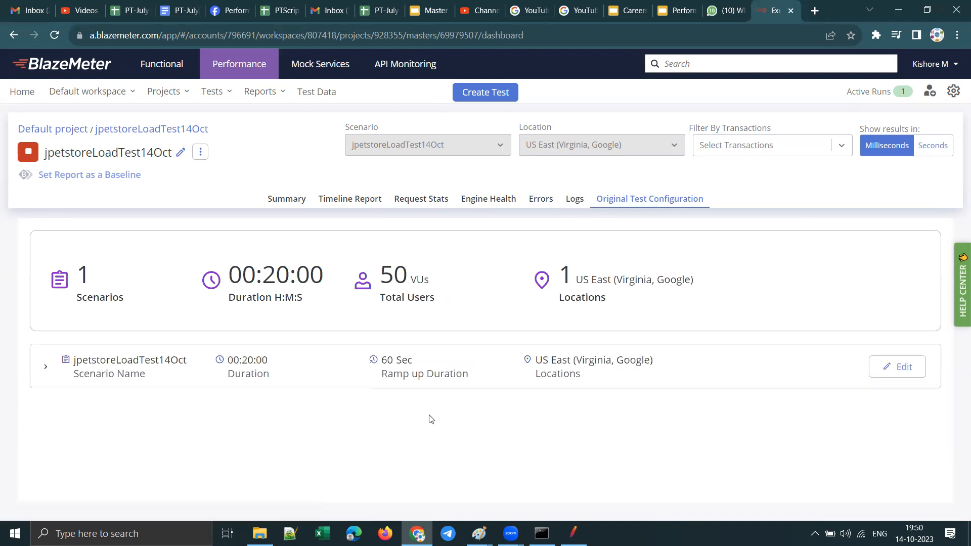
click(46, 368)
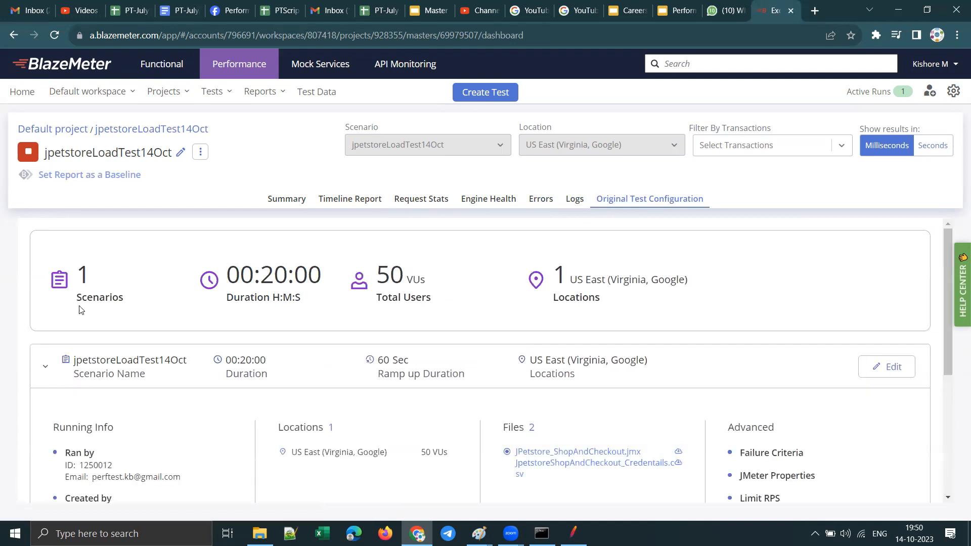
drag(84, 276, 274, 303)
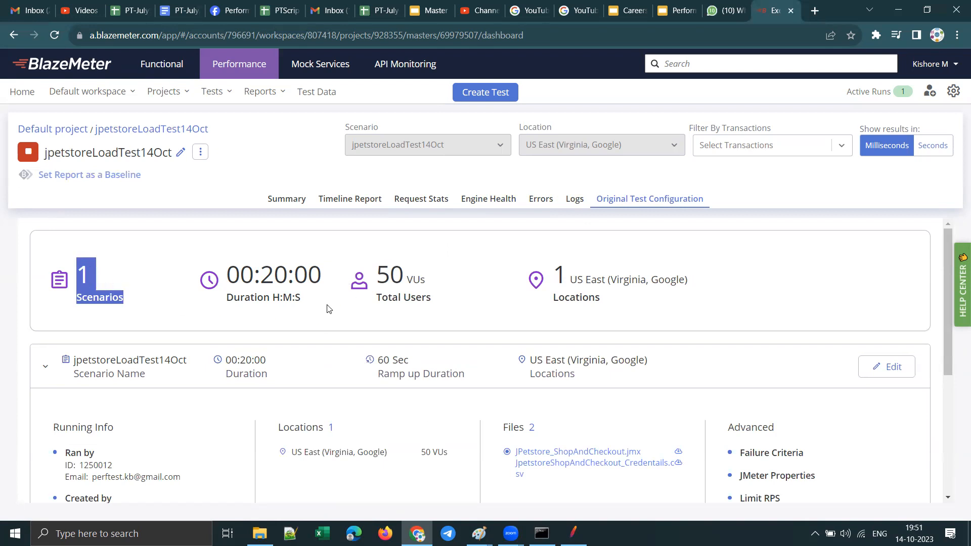
drag(330, 286, 264, 283)
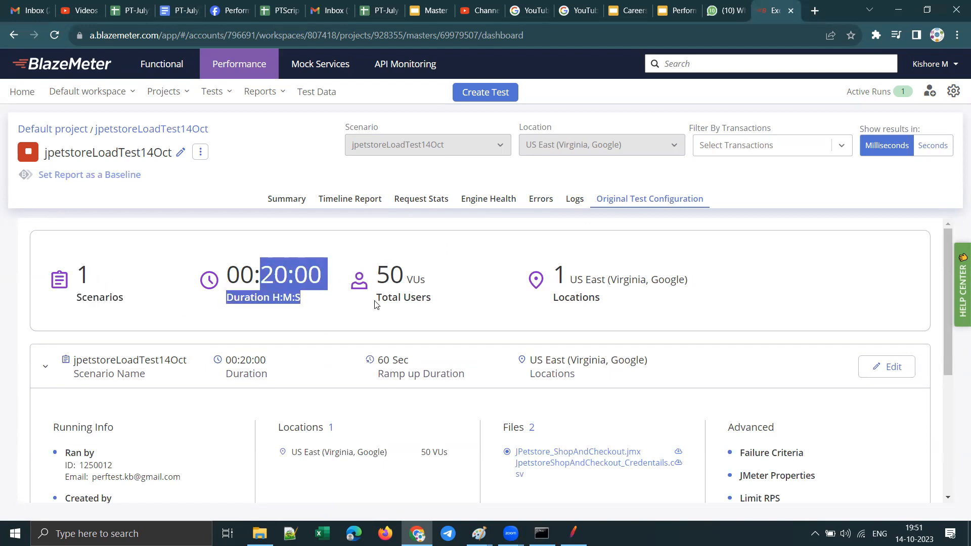
drag(436, 303, 363, 285)
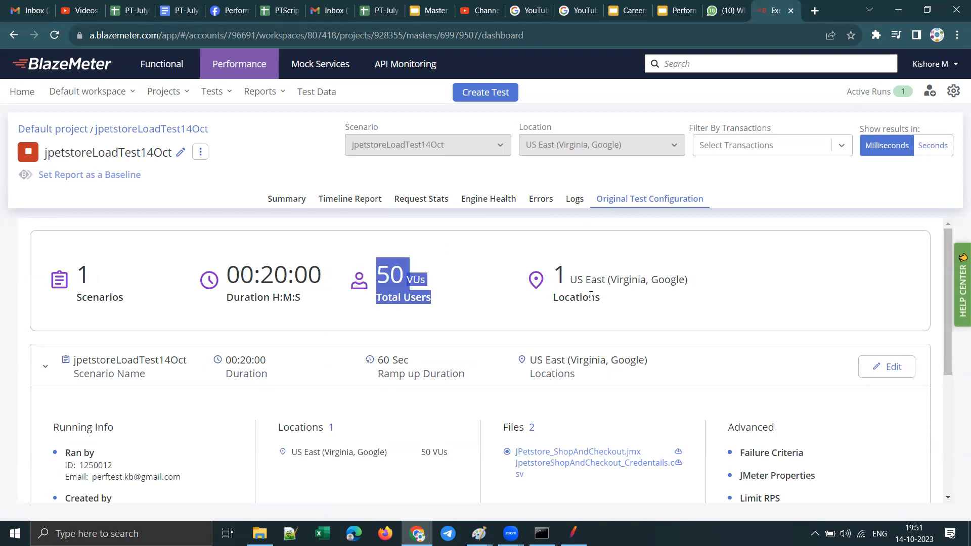
drag(645, 295, 564, 259)
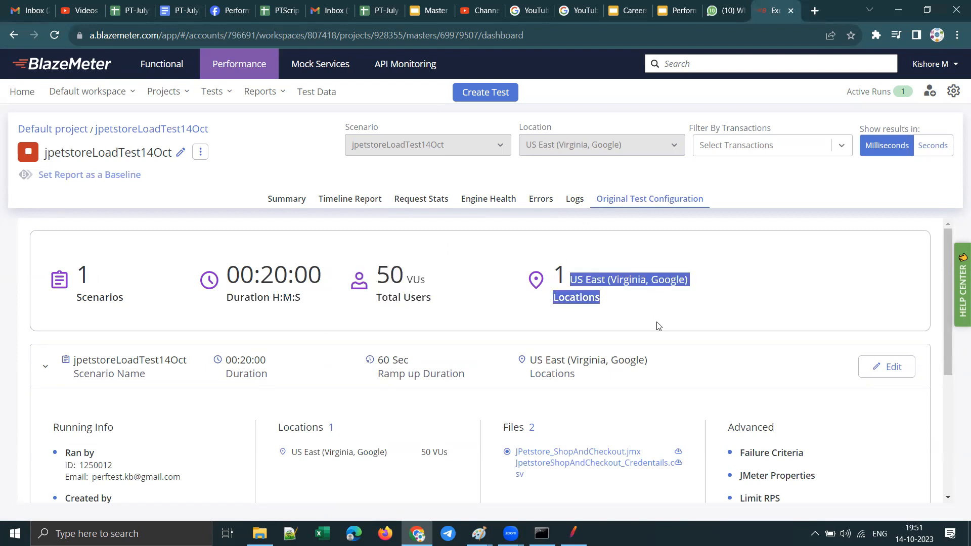
Step: Examine the scenario's Running Info, highlighting the ID of who ran the test and the creator's e-mail
scroll(657, 326, down, 2)
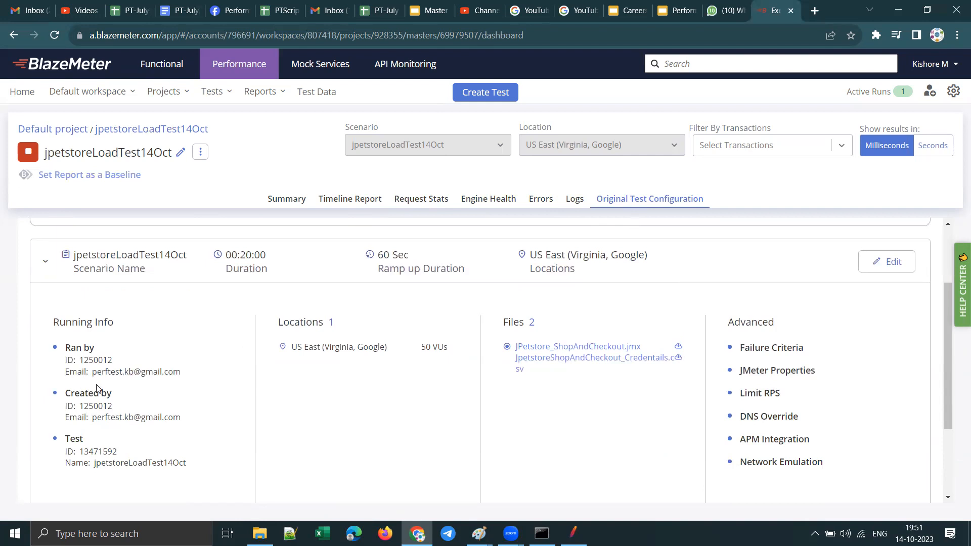
drag(115, 363, 62, 365)
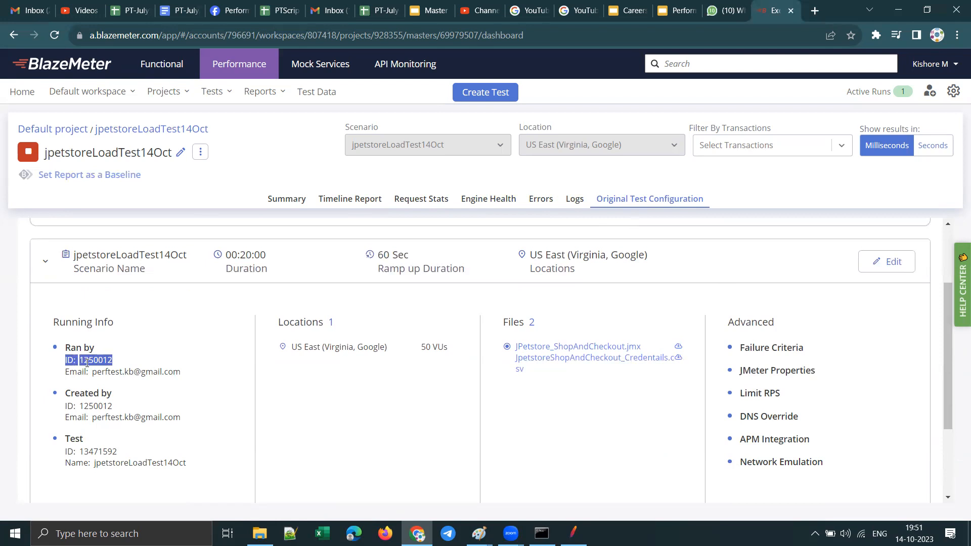
drag(114, 360, 79, 360)
drag(96, 418, 183, 428)
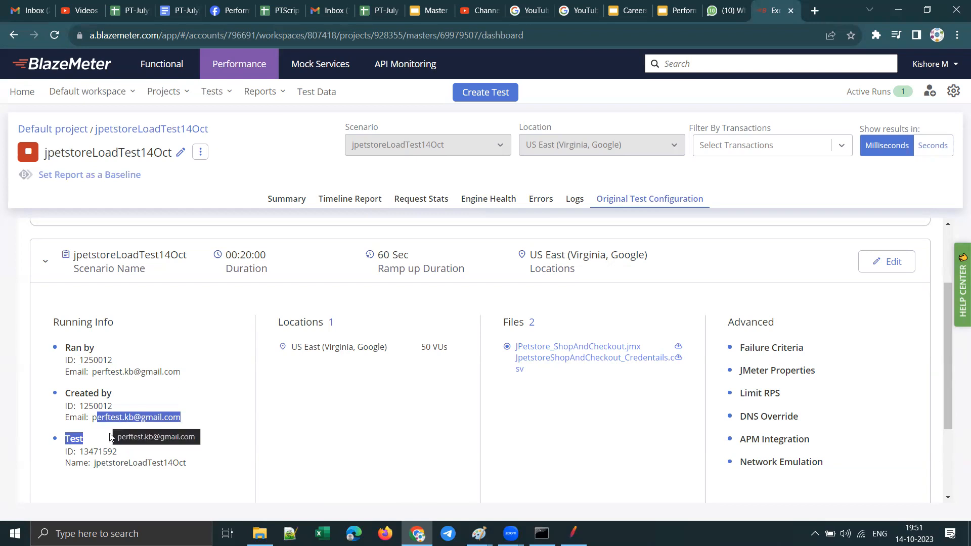
Step: Look over the full original test configuration again, highlighting the e-mail of the account that ran the test
scroll(111, 434, up, 2)
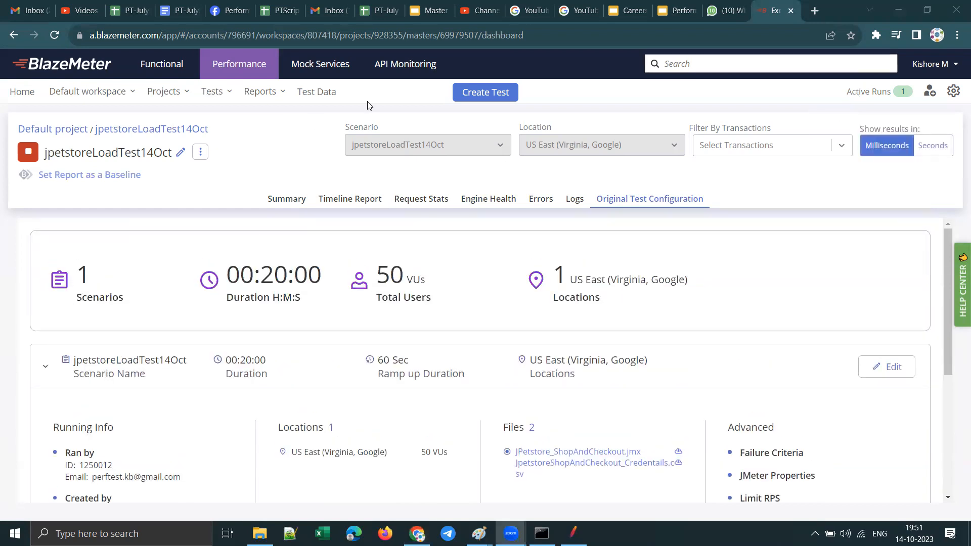
scroll(397, 275, down, 4)
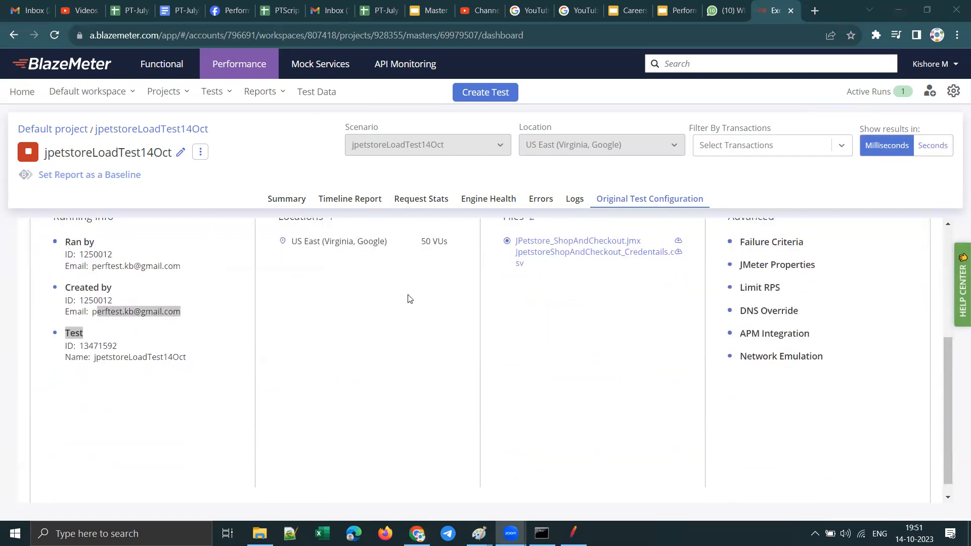
scroll(455, 328, up, 4)
scroll(443, 387, down, 2)
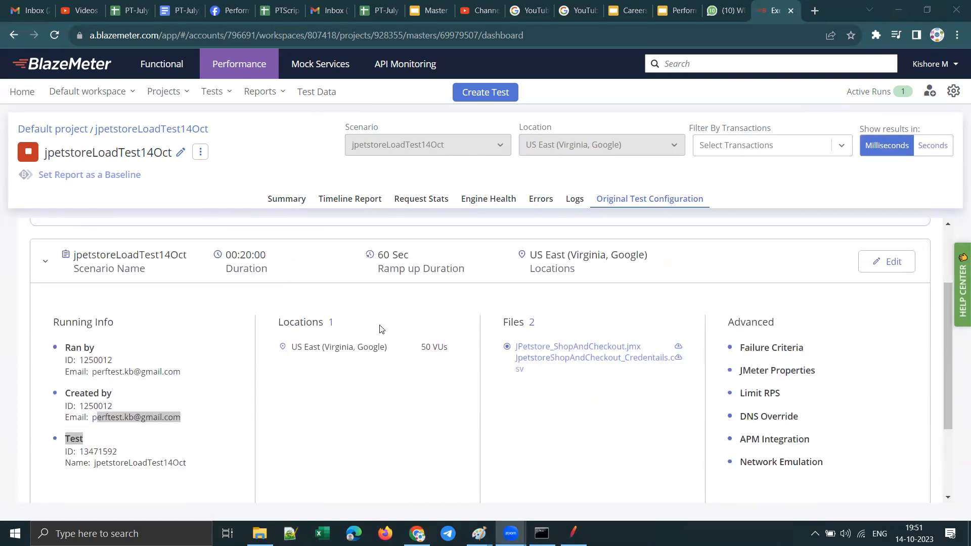
drag(92, 372, 299, 403)
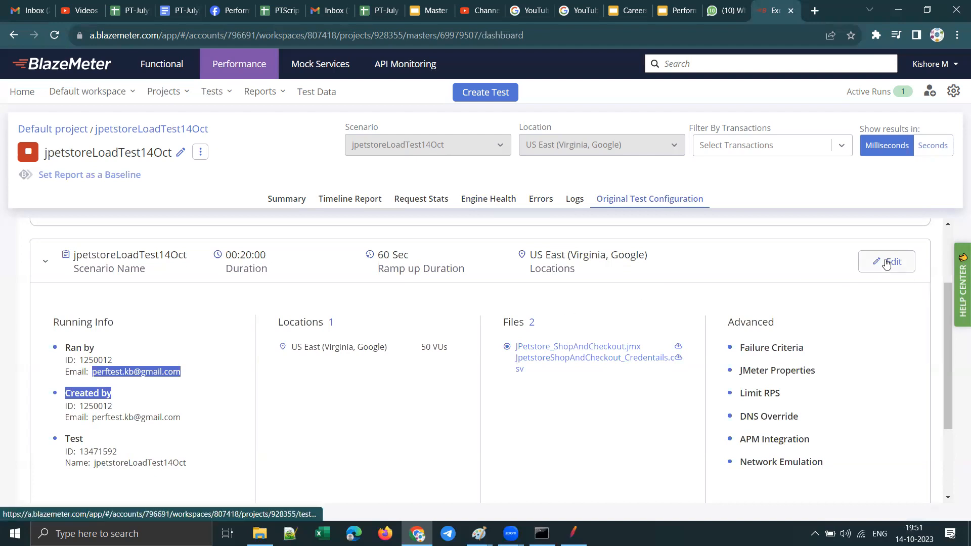
scroll(682, 384, down, 3)
scroll(680, 383, up, 5)
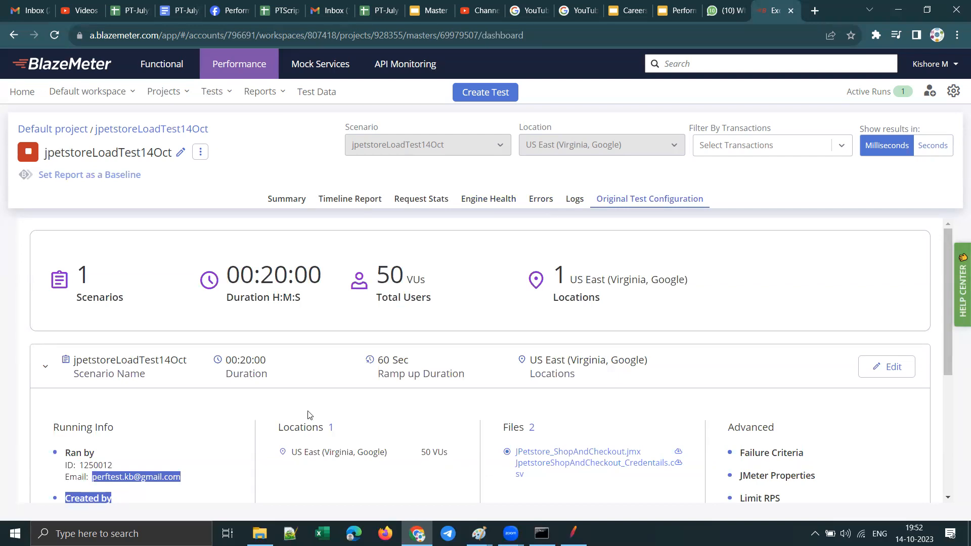
Step: Return to the test run's summary report and highlight the average response time
scroll(606, 278, down, 5)
scroll(364, 283, up, 5)
click(275, 199)
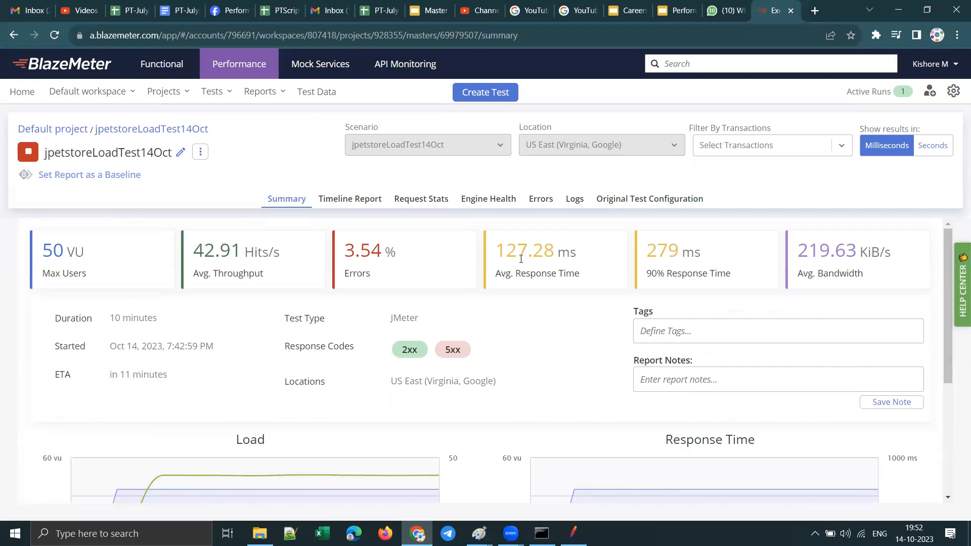
drag(496, 249, 578, 253)
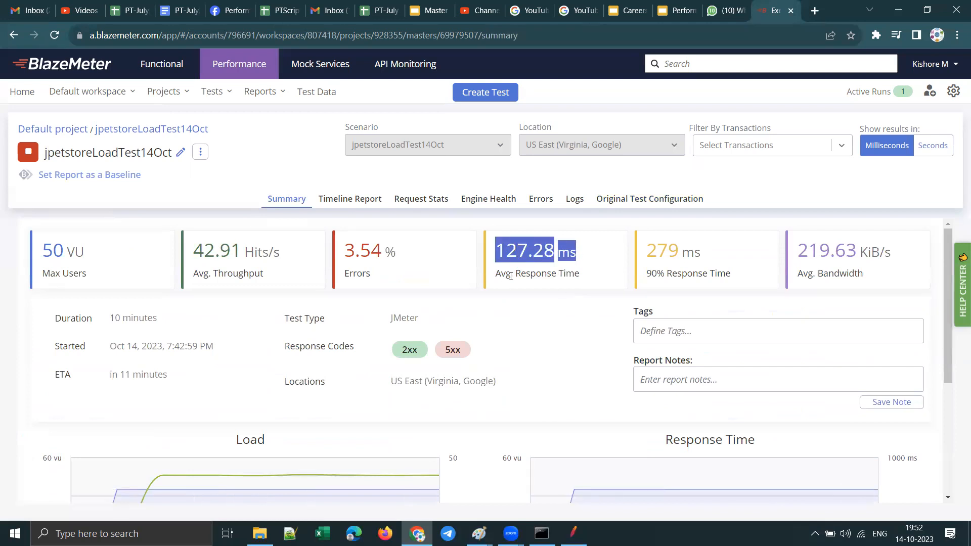
click(523, 251)
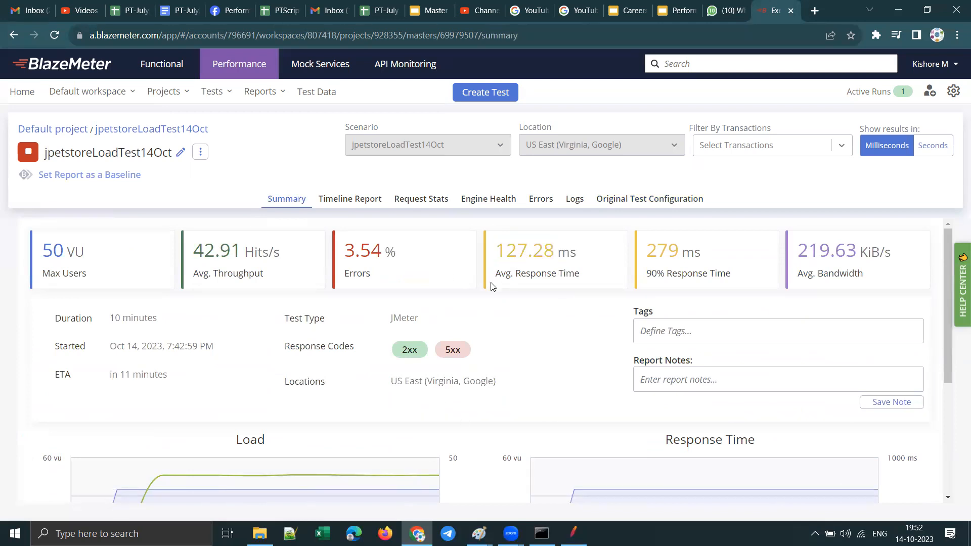
double_click(499, 250)
drag(574, 251, 580, 256)
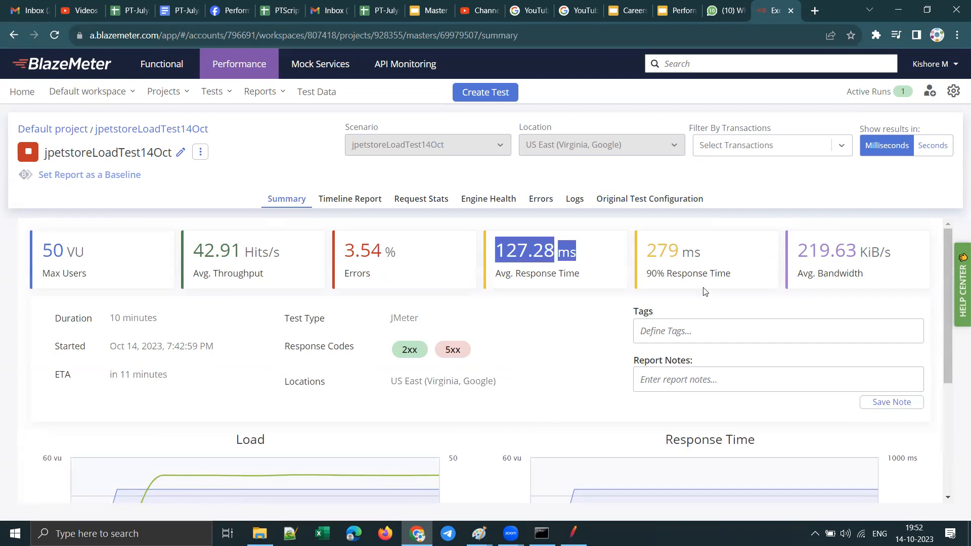
Step: Highlight the 90% response time and average bandwidth in the summary, and look over the Load and Response Time charts
drag(727, 274, 620, 265)
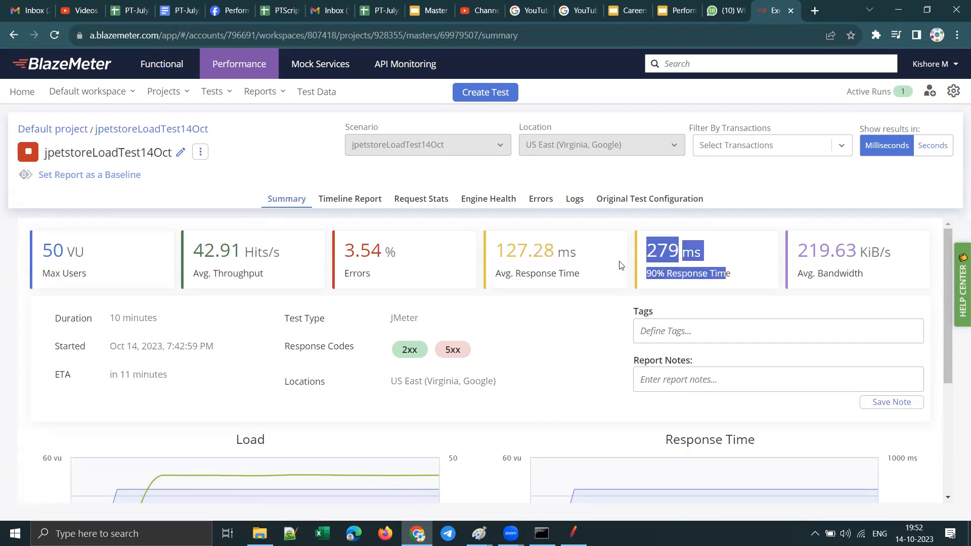
drag(866, 276, 798, 273)
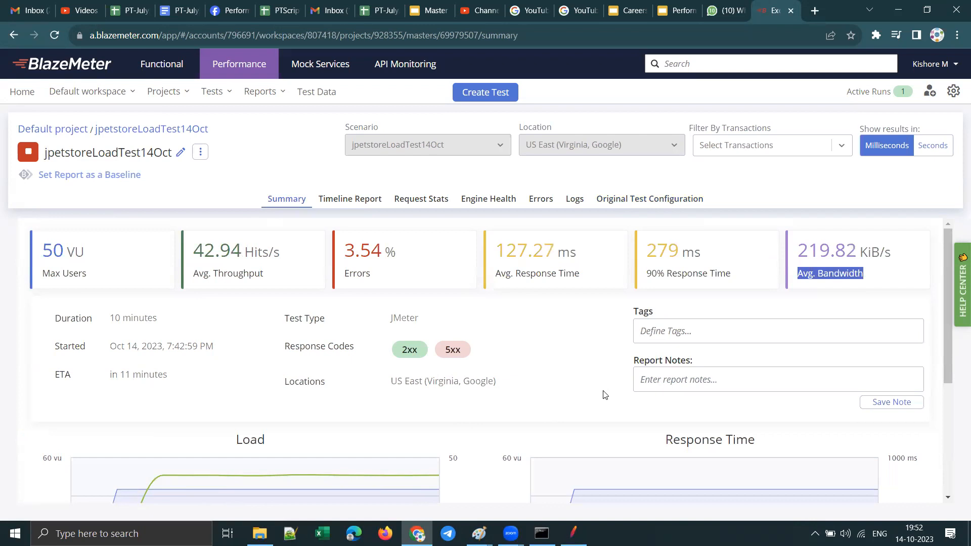
scroll(611, 402, down, 4)
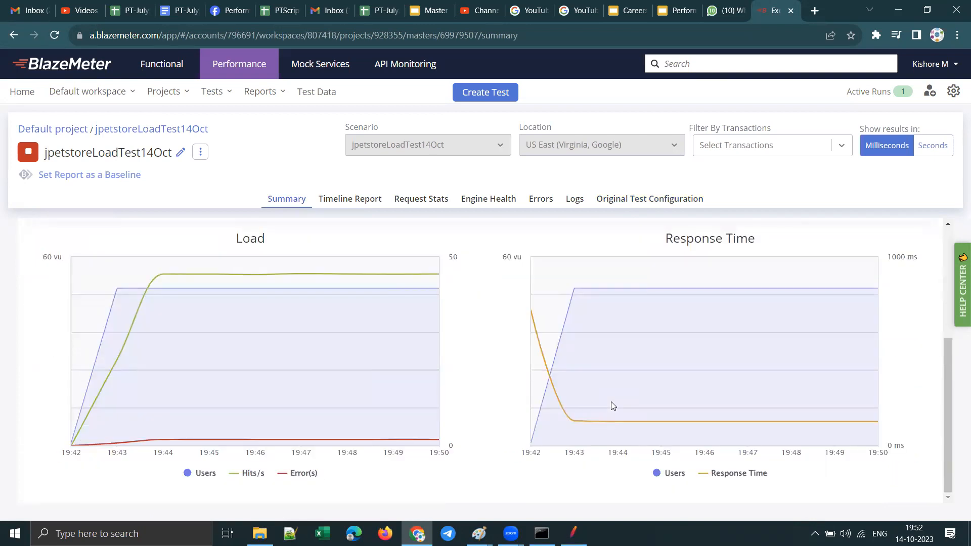
scroll(611, 401, up, 4)
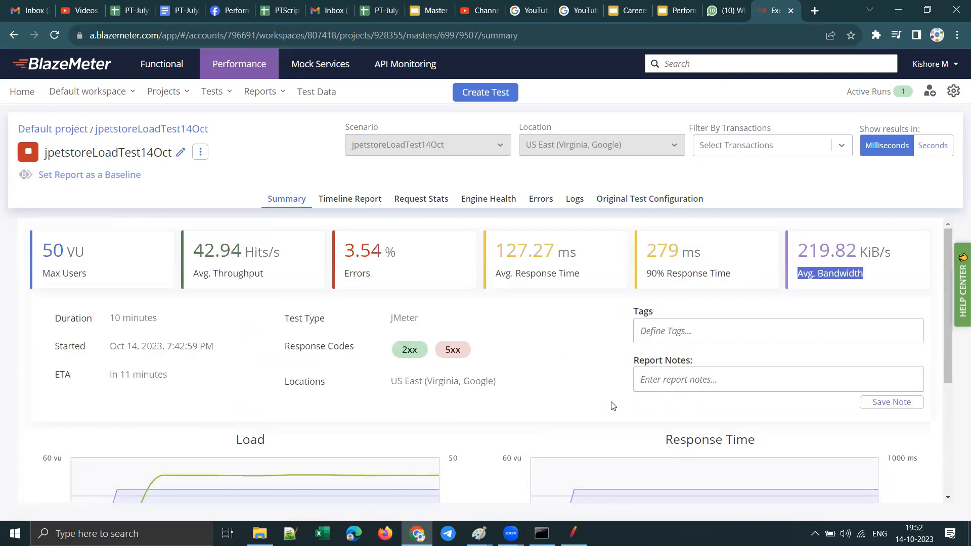
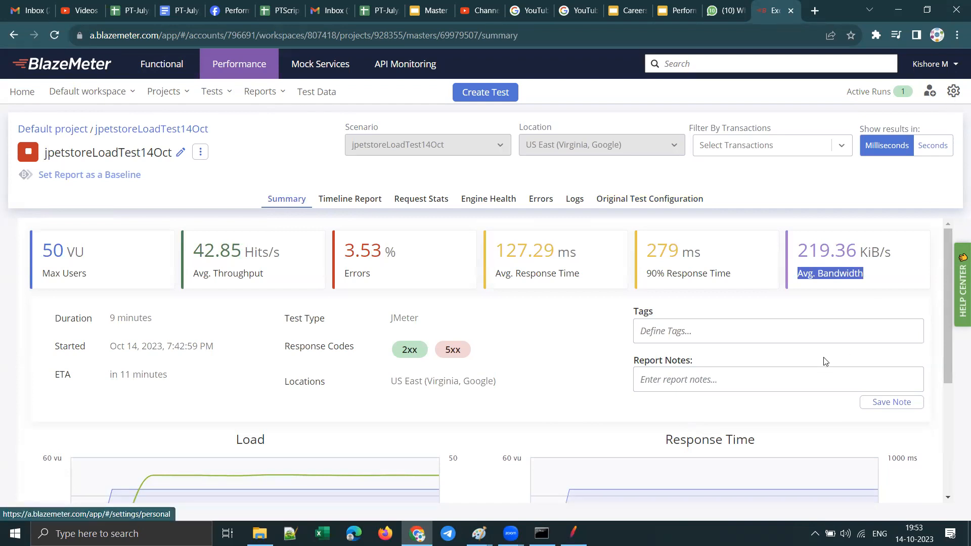
Step: Reload the test run's summary report and check the options offered for filtering it by transactions
mouse_move(857, 92)
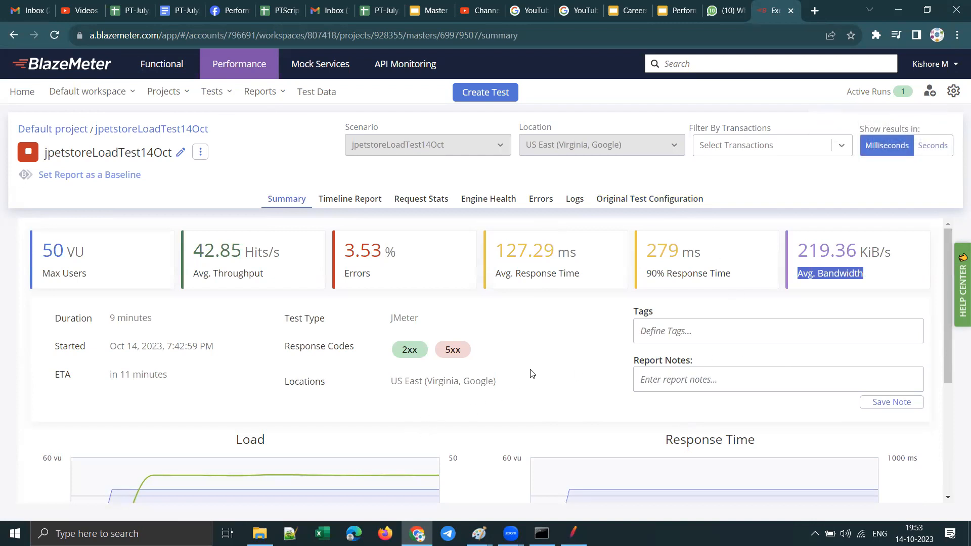
click(54, 36)
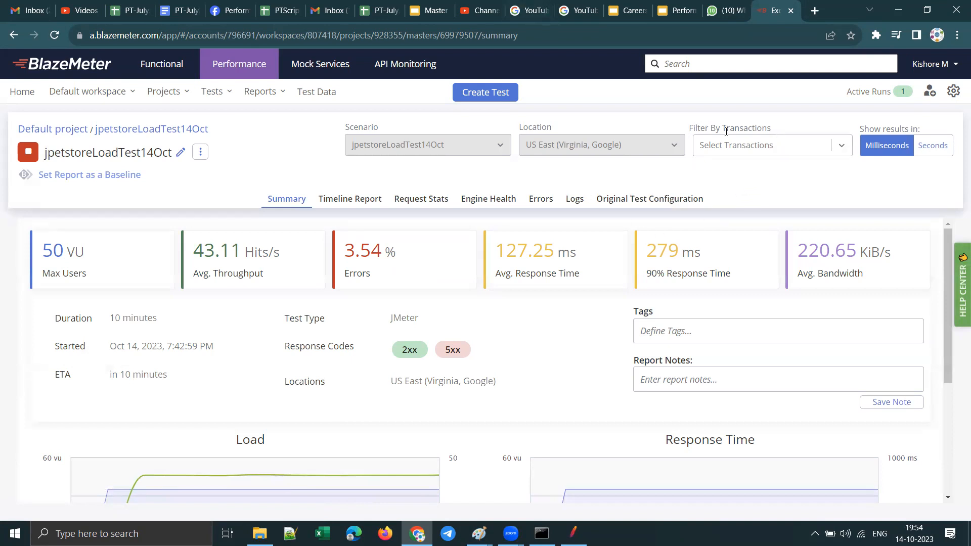
click(841, 146)
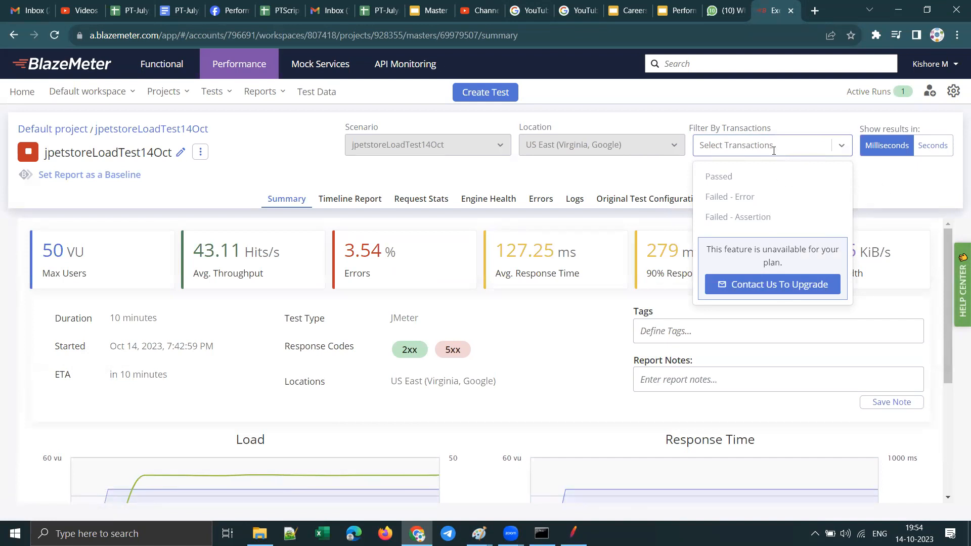
click(908, 174)
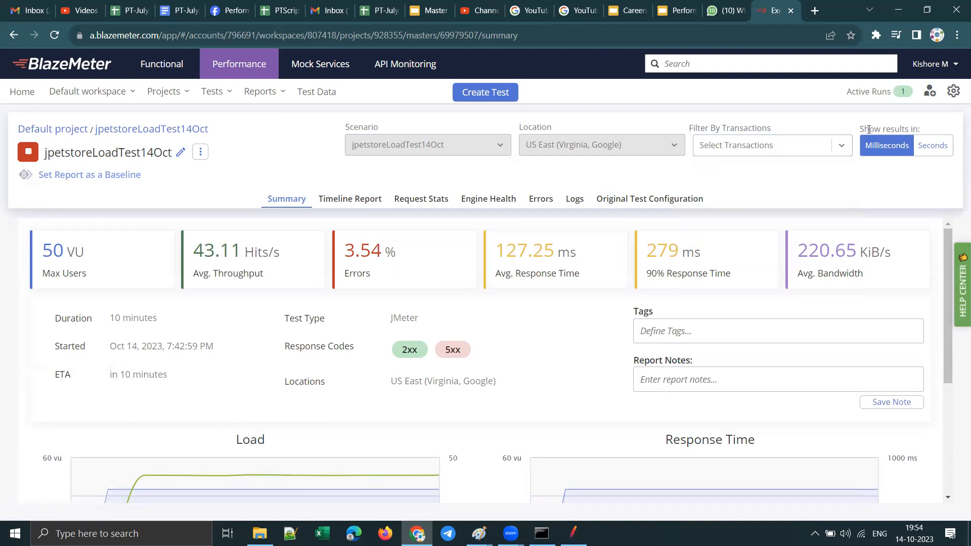
Step: Show the report results in seconds and look over the Load and Response Time charts
click(917, 147)
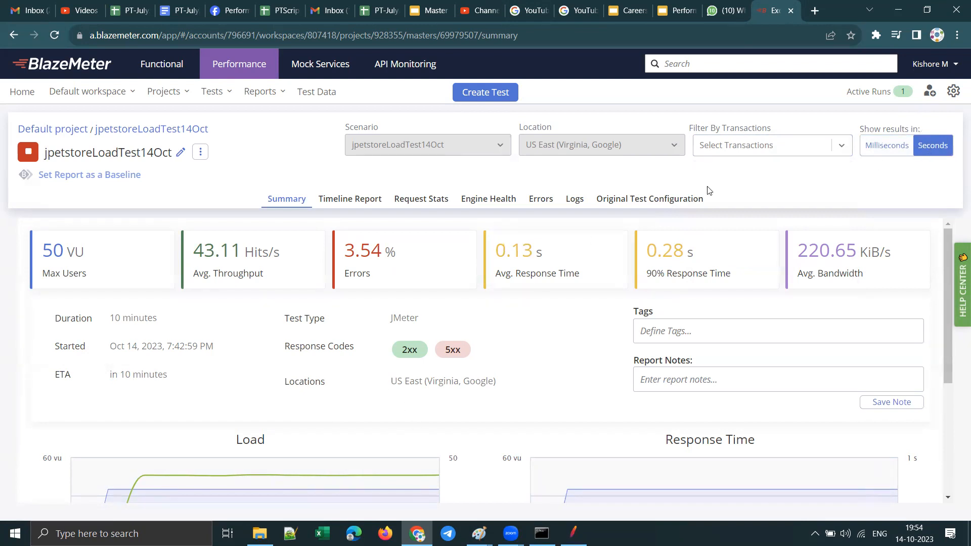
scroll(572, 356, down, 4)
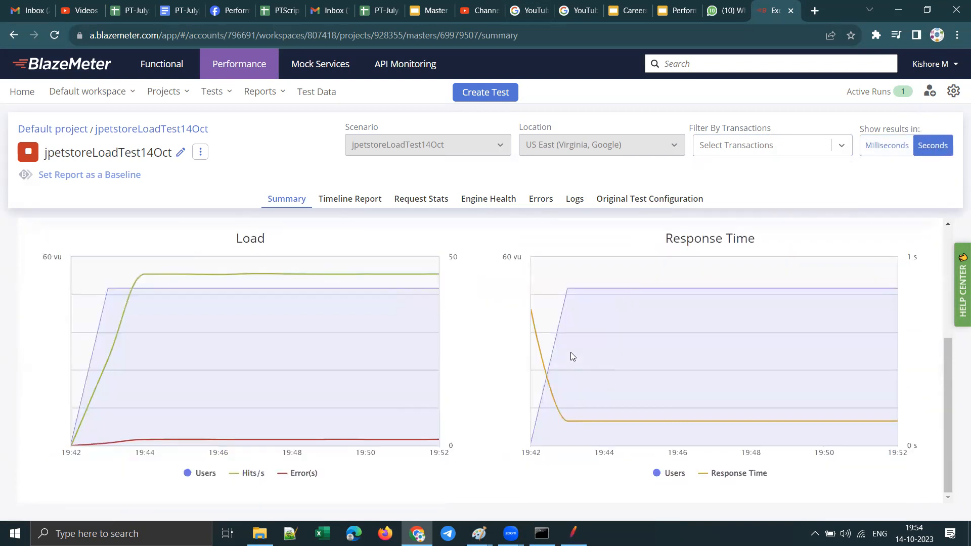
scroll(570, 352, up, 4)
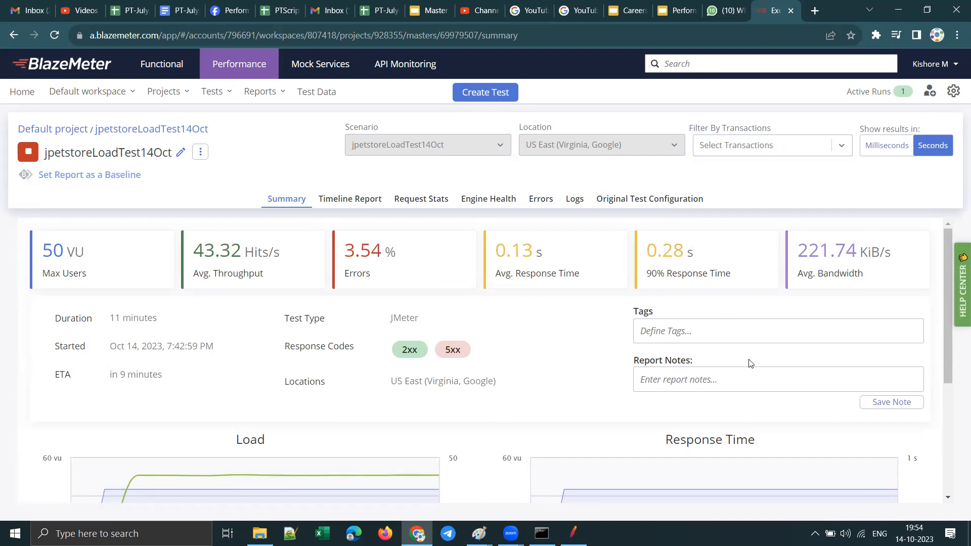
Step: Compare the results in milliseconds and seconds, highlighting the average response time, and leave the report in seconds
click(880, 148)
click(921, 146)
click(884, 148)
drag(585, 261, 495, 251)
click(910, 151)
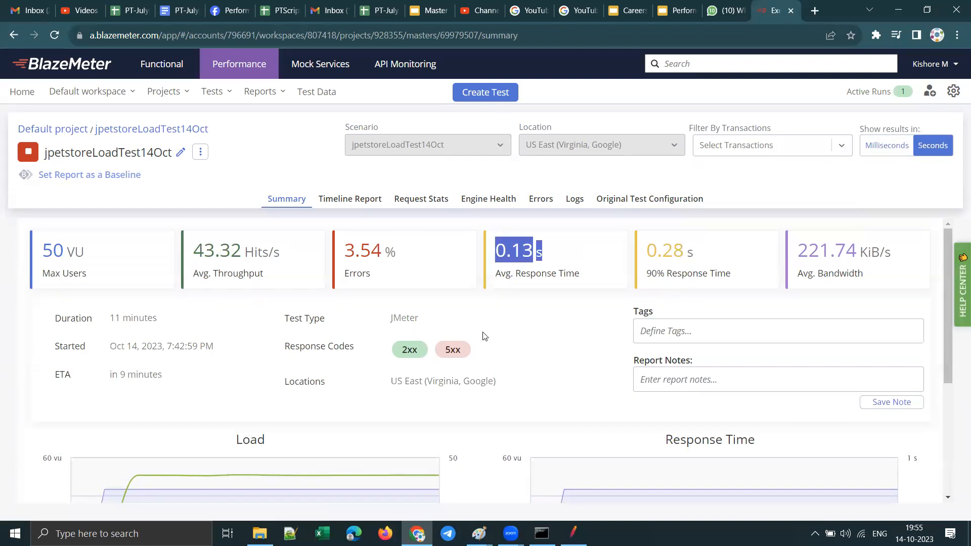
scroll(483, 335, down, 4)
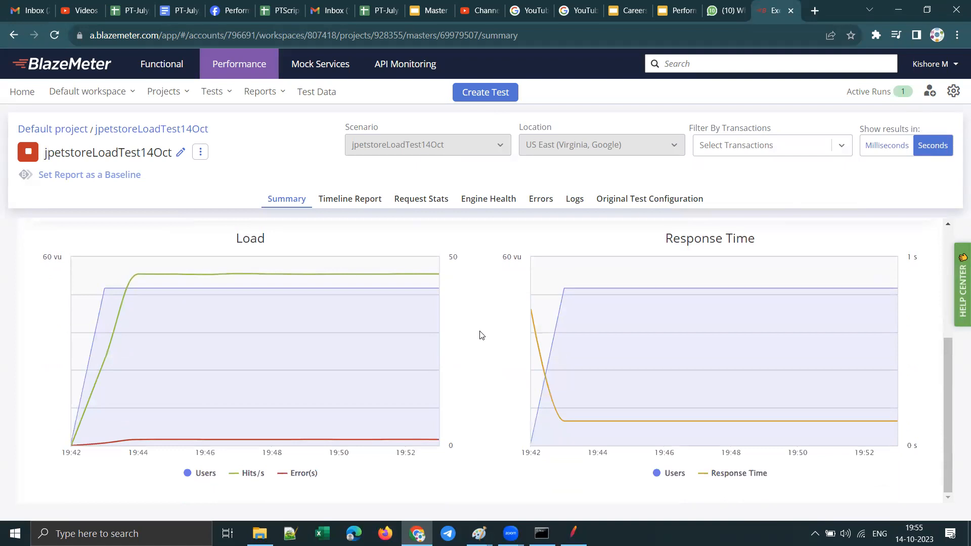
scroll(480, 335, up, 4)
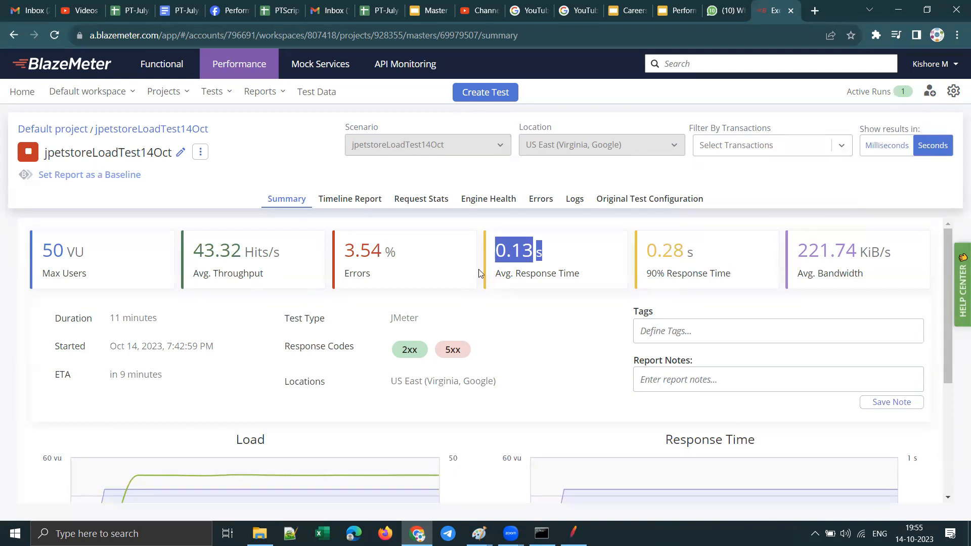
Step: Try to set the report as a baseline, and reload the summary to look over its refreshed metrics and charts
click(75, 175)
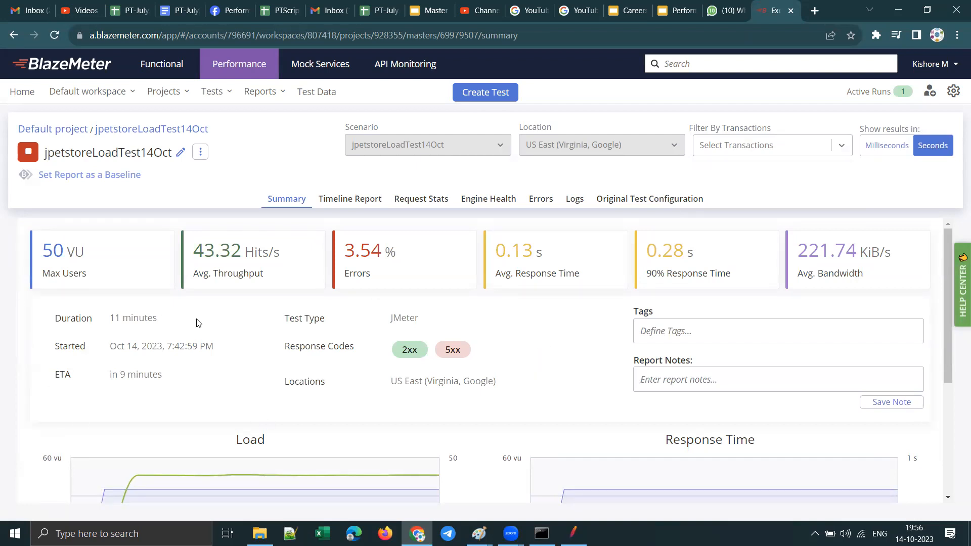
click(54, 36)
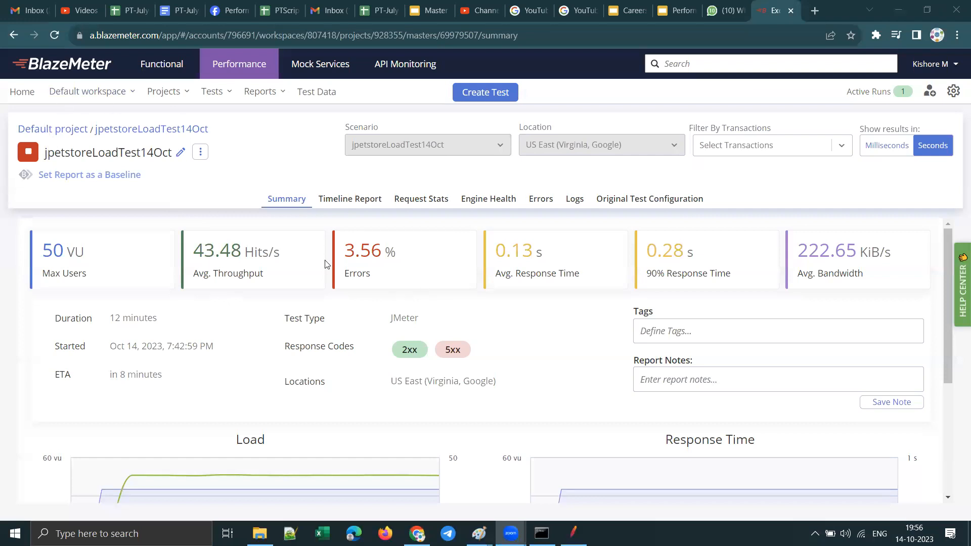
scroll(449, 355, down, 1)
scroll(449, 355, down, 3)
scroll(642, 363, up, 4)
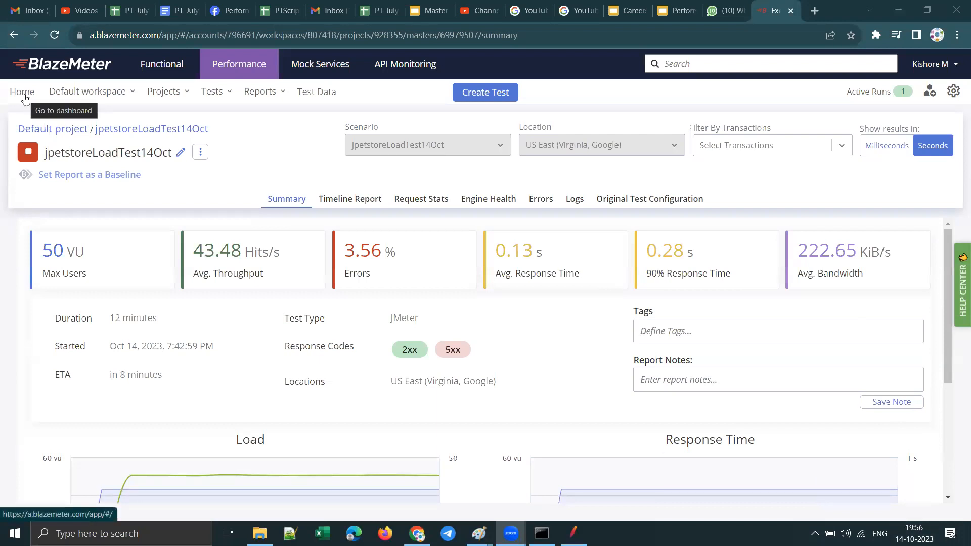
Step: Stop the running jpetstoreLoadTest14Oct test with a graceful shutdown after highlighting the explanations of both stopping options
click(29, 159)
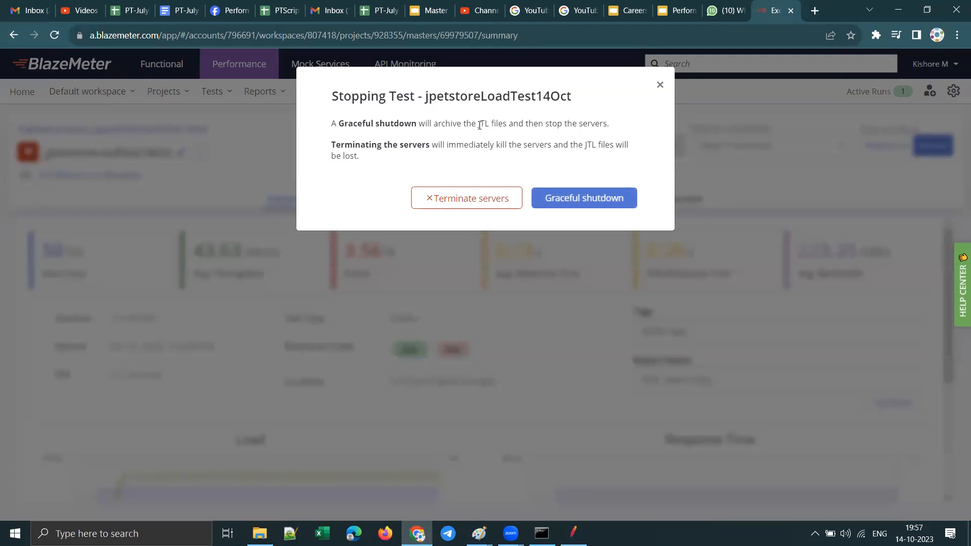
drag(486, 125, 465, 135)
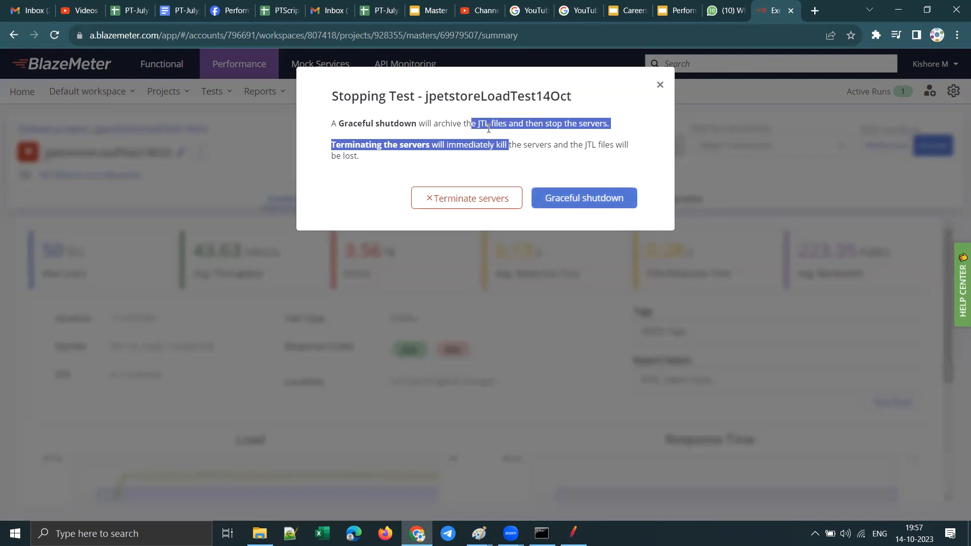
click(530, 169)
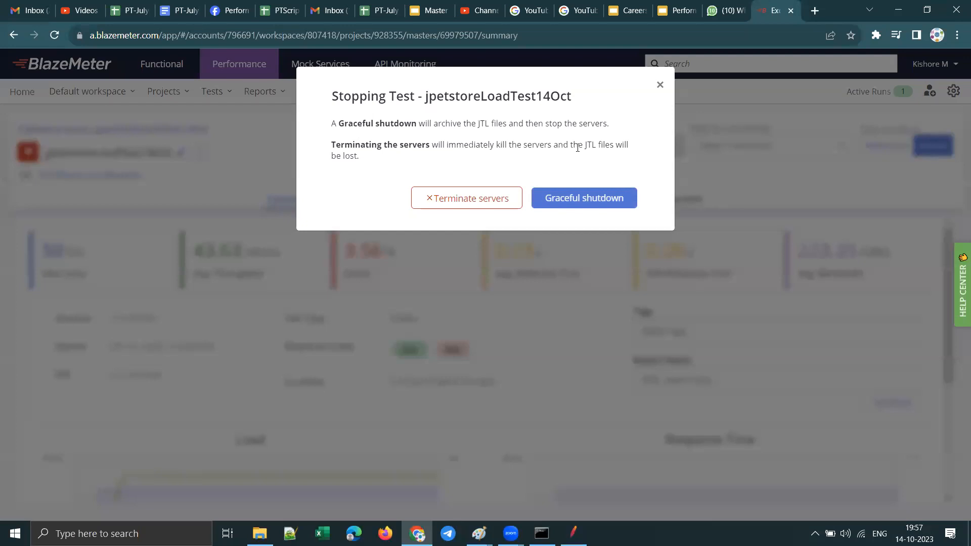
drag(588, 144, 578, 169)
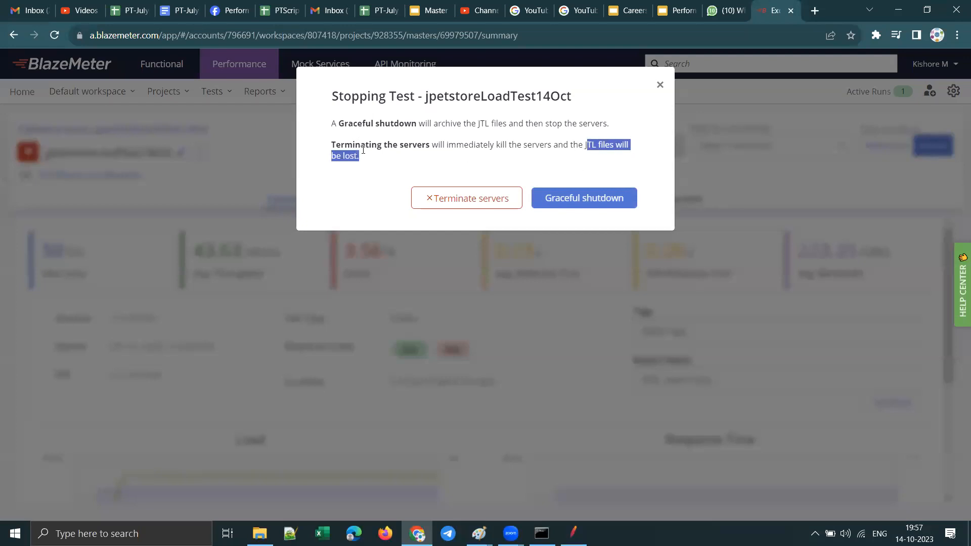
drag(403, 144, 637, 160)
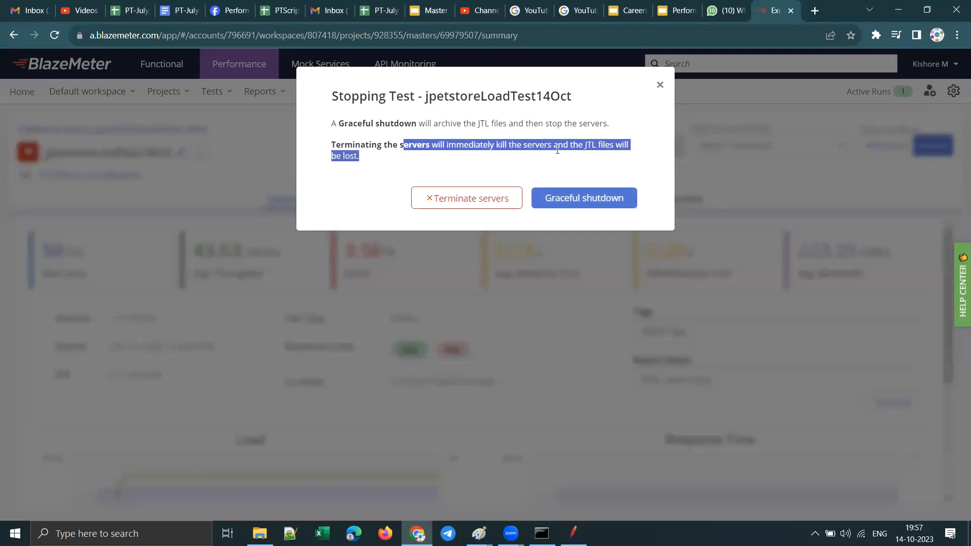
click(374, 125)
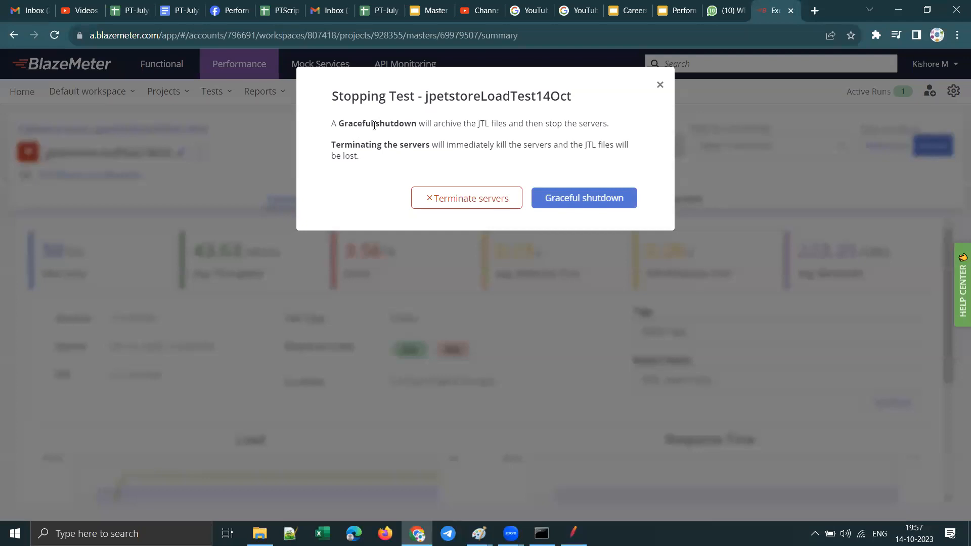
drag(339, 122, 611, 127)
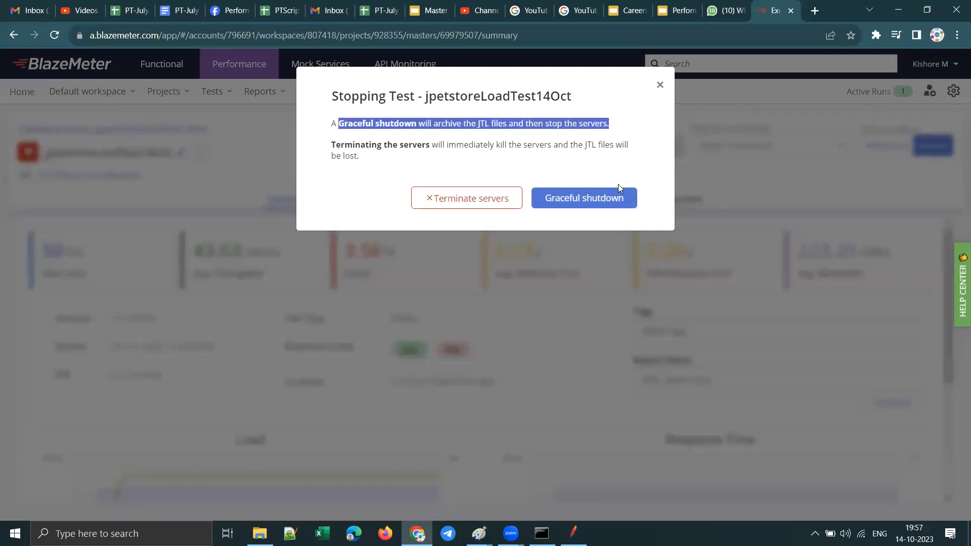
click(587, 205)
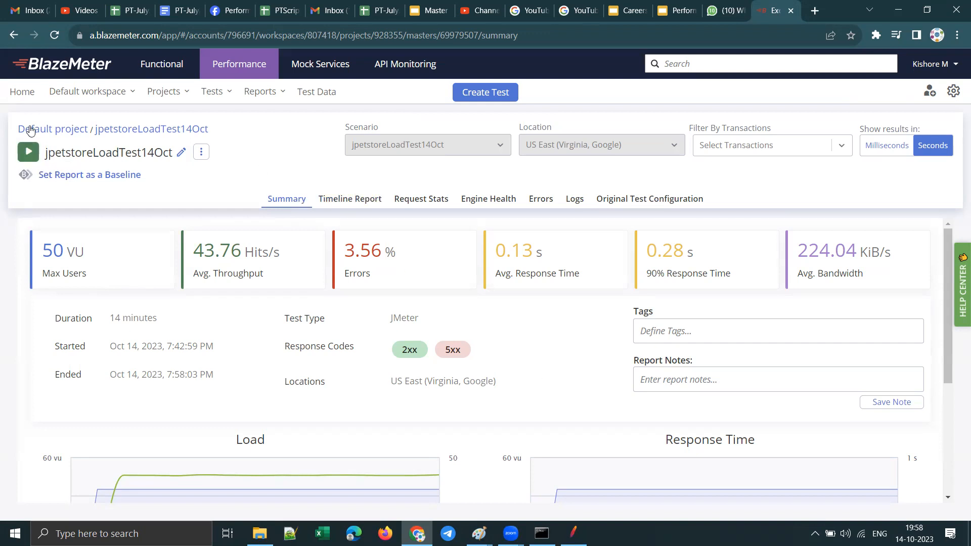
Step: Look over the ended test's summary report, enable sharing for it and copy the shareable link
scroll(385, 340, down, 4)
scroll(385, 340, up, 4)
click(201, 152)
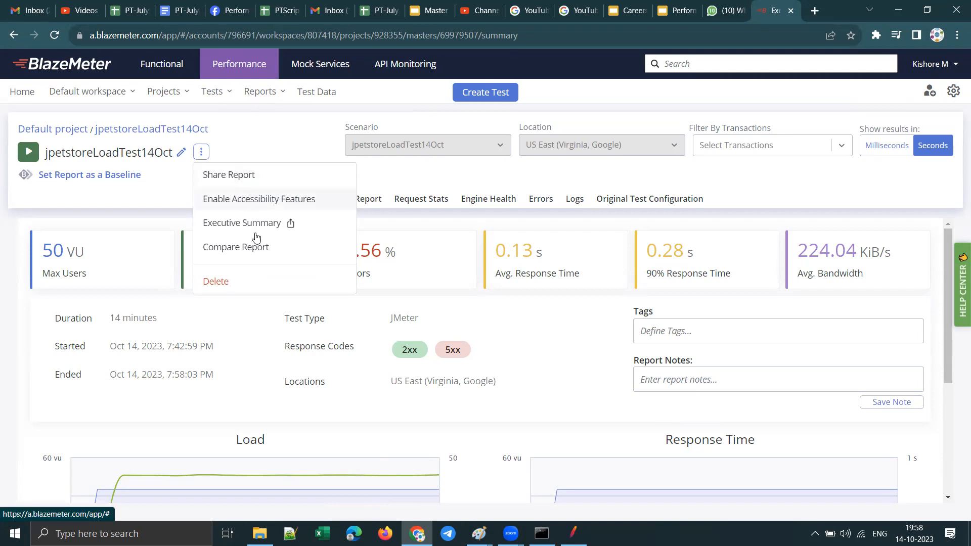
click(239, 176)
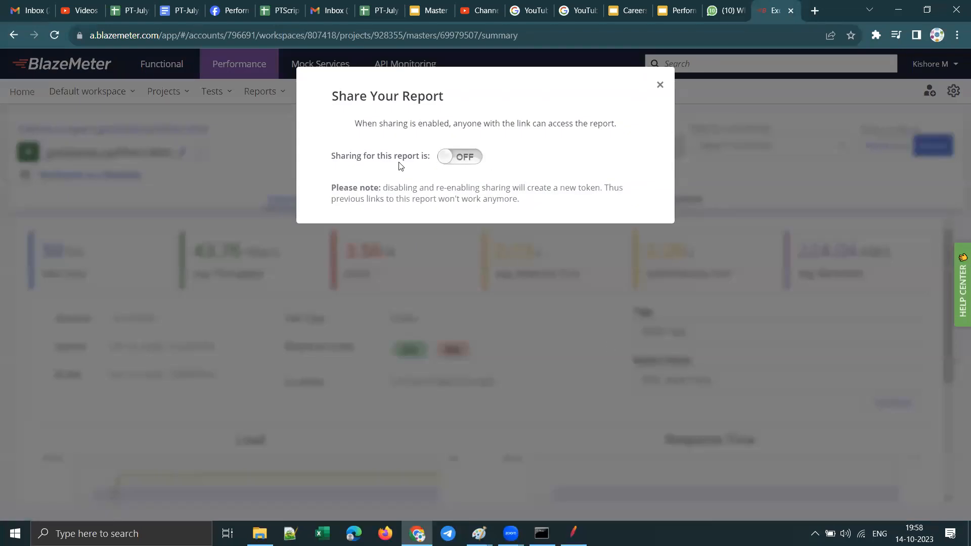
click(475, 159)
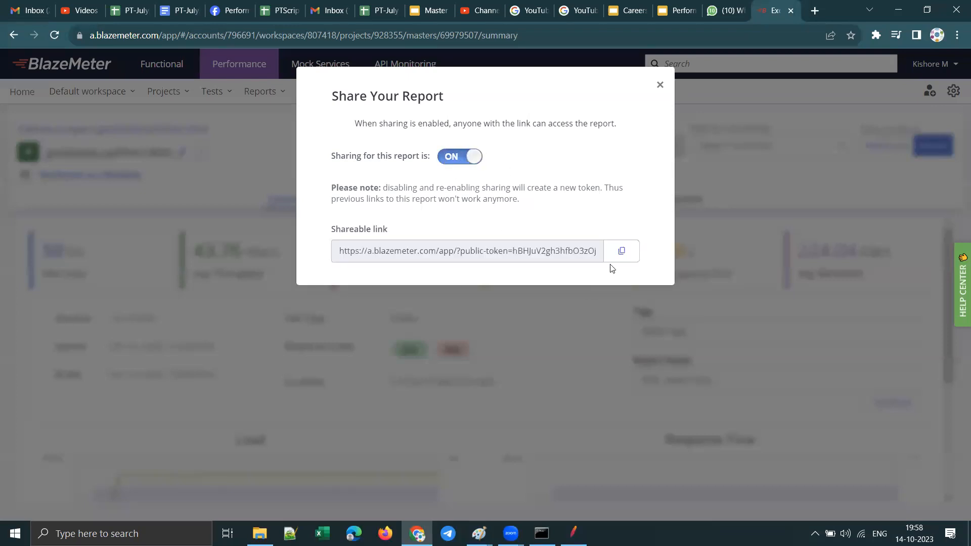
click(621, 251)
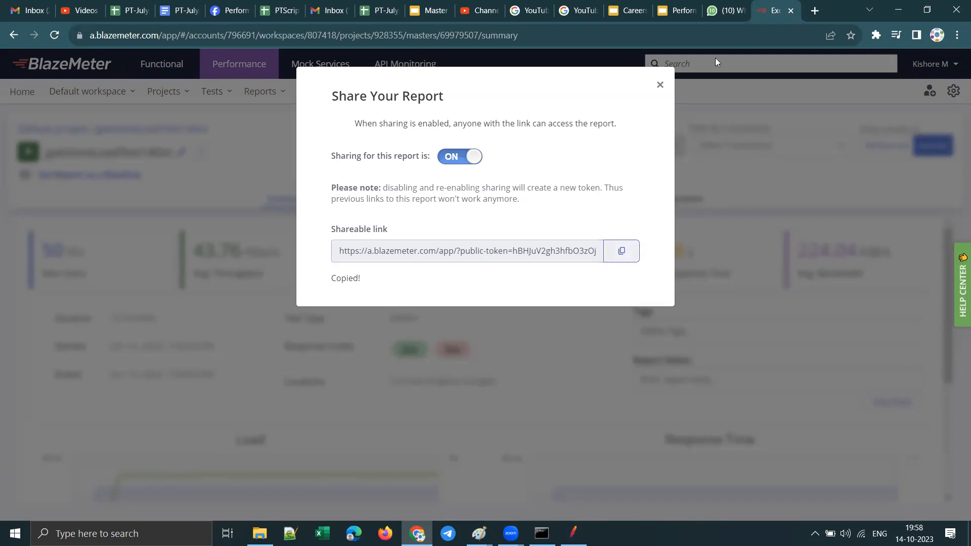
Step: Open the copied shareable link with its public token in a new browser tab and look over the shared report and its available actions
click(813, 11)
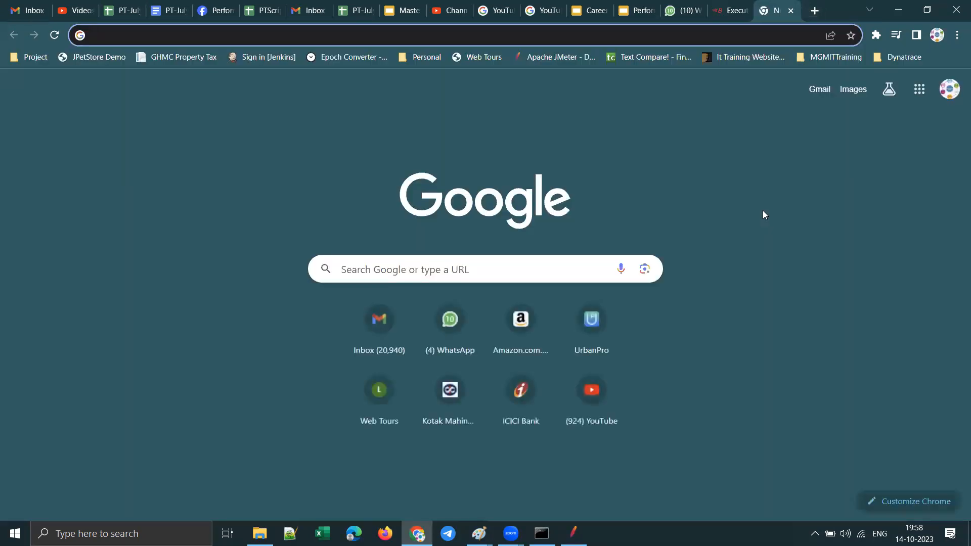
key(ctrl+v)
key(Return)
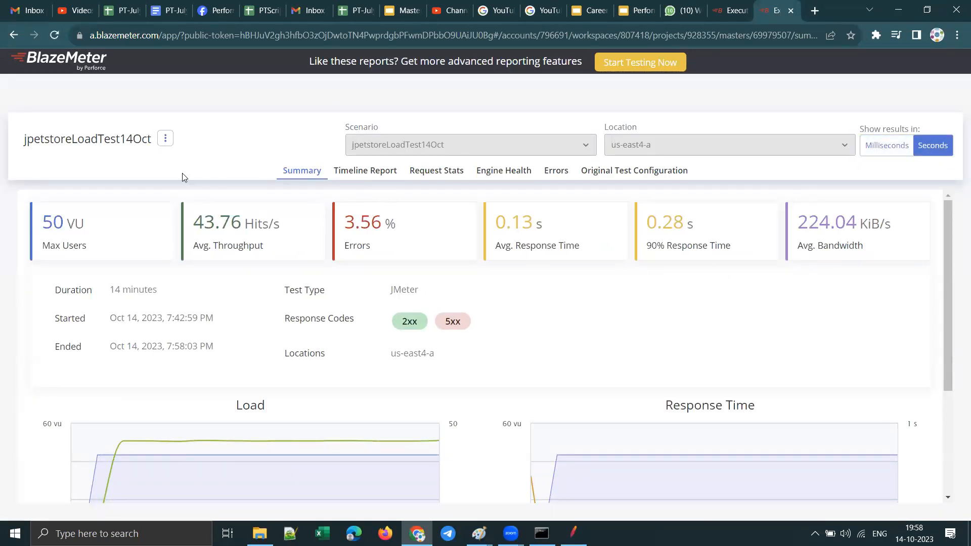
click(166, 140)
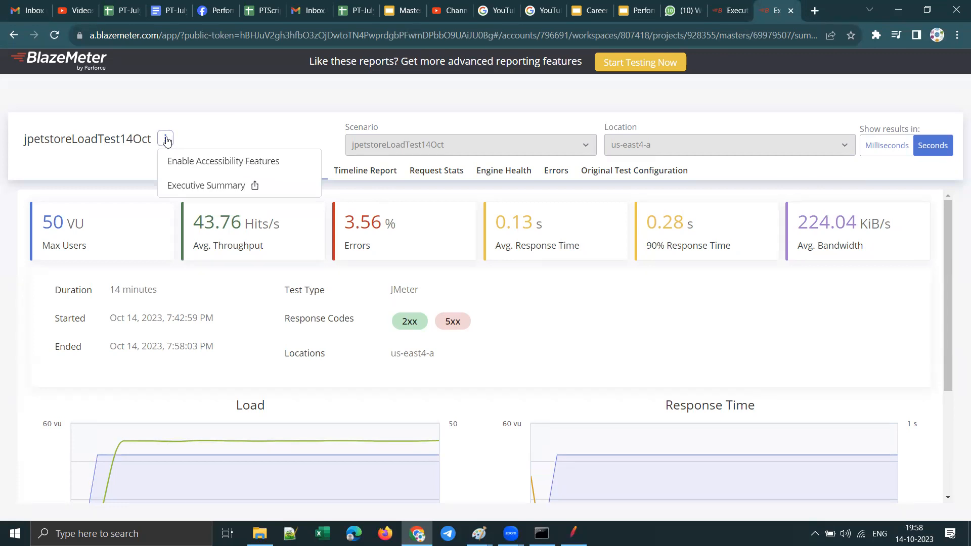
scroll(761, 258, down, 3)
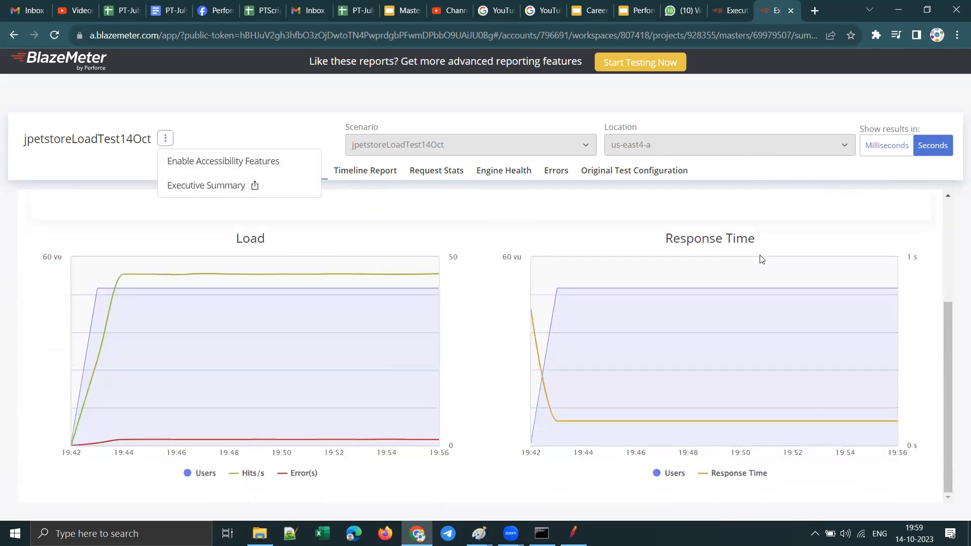
scroll(761, 258, up, 3)
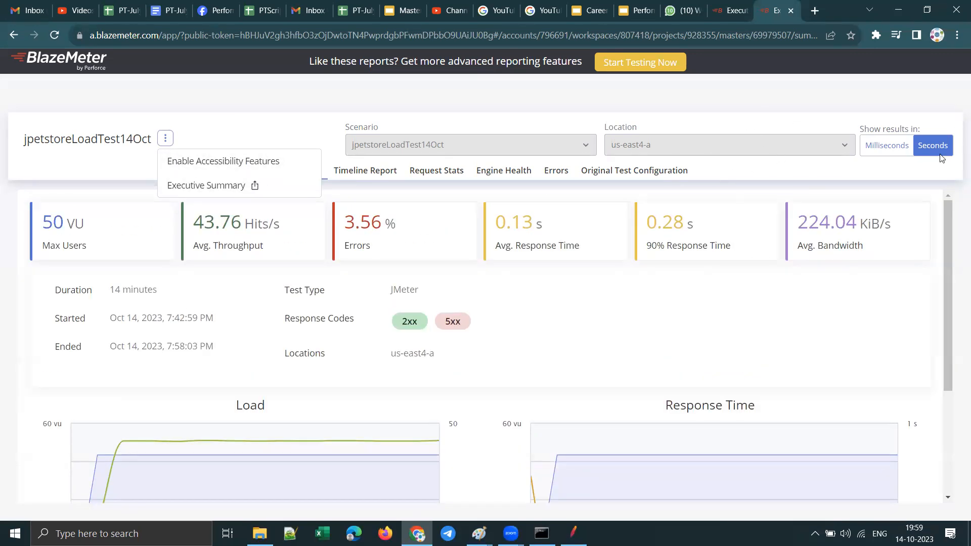
Step: Close the sharing dialog in the original report, check its available actions, and return to the shared report for comparison
click(724, 12)
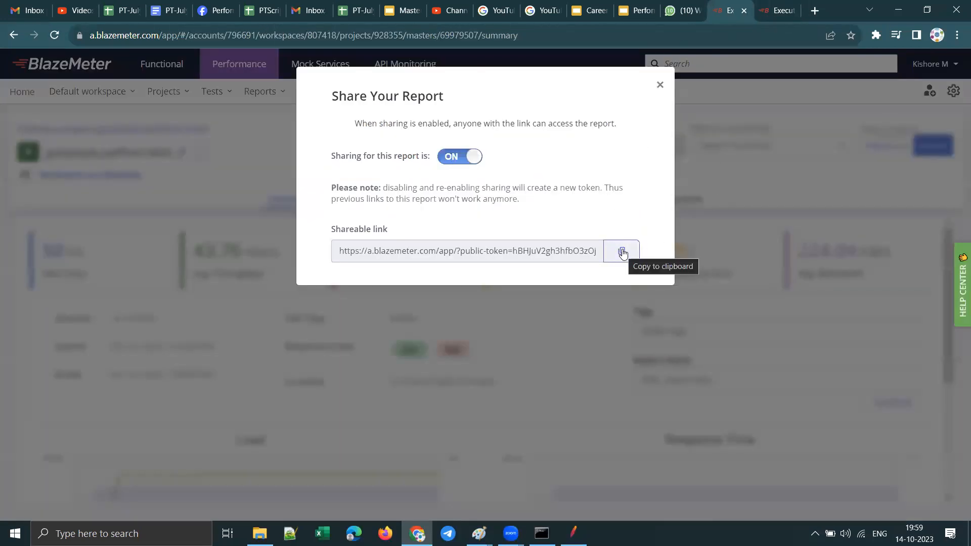
click(659, 85)
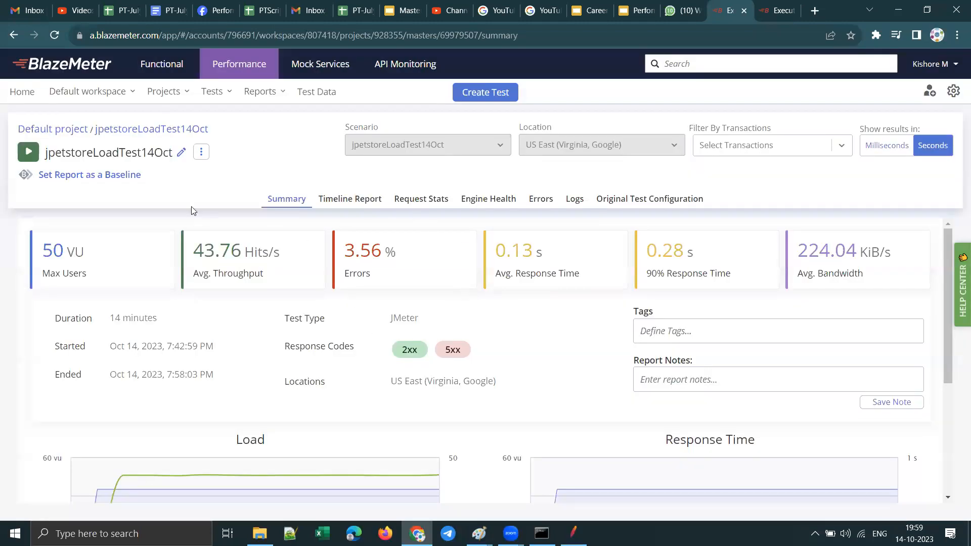
click(203, 155)
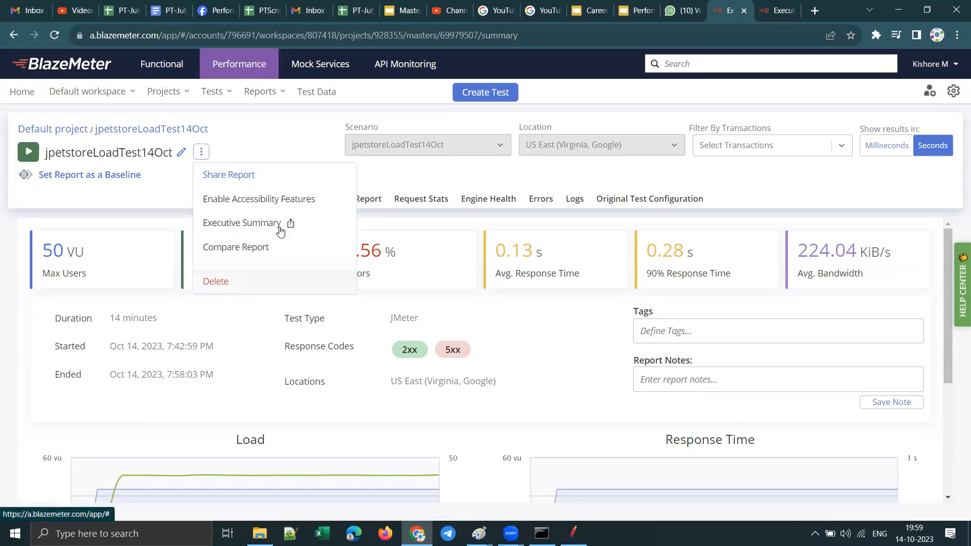
click(769, 185)
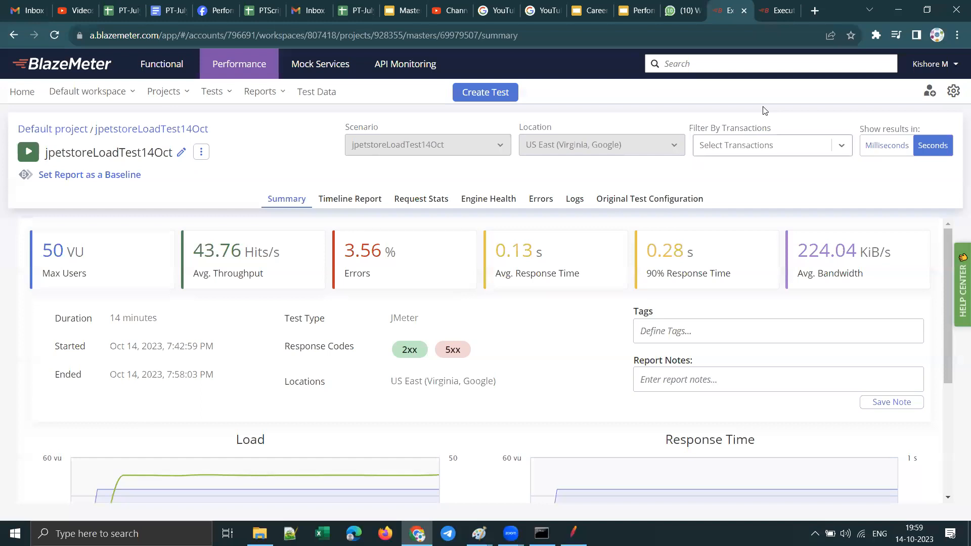
click(779, 9)
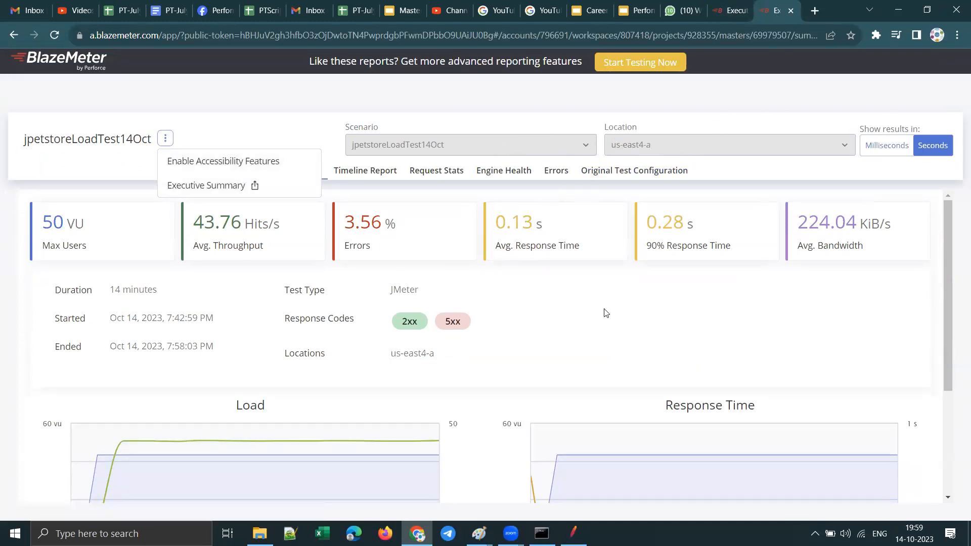
Step: Look over the shared report's summary and its timeline report
scroll(586, 311, down, 3)
scroll(551, 309, up, 3)
scroll(608, 275, down, 3)
scroll(569, 321, up, 2)
scroll(569, 321, up, 5)
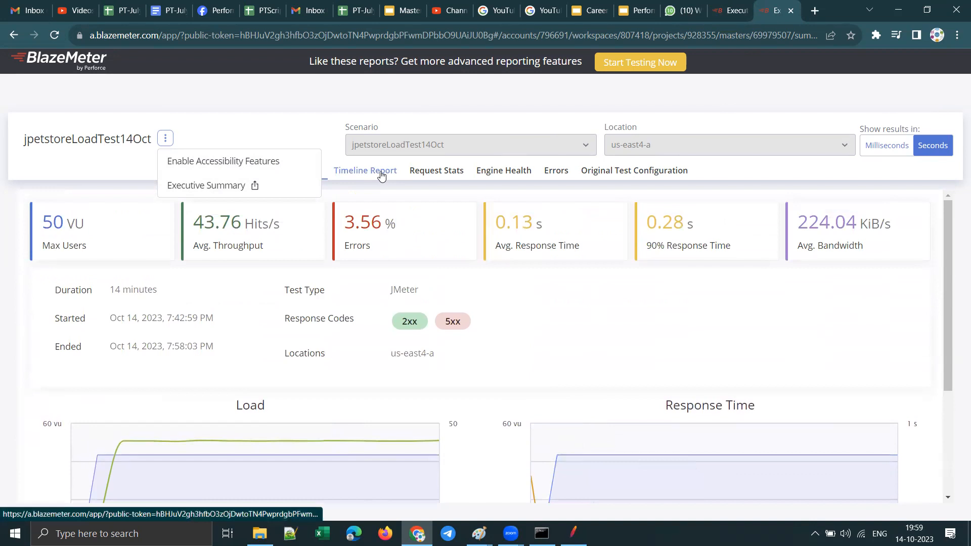
click(365, 170)
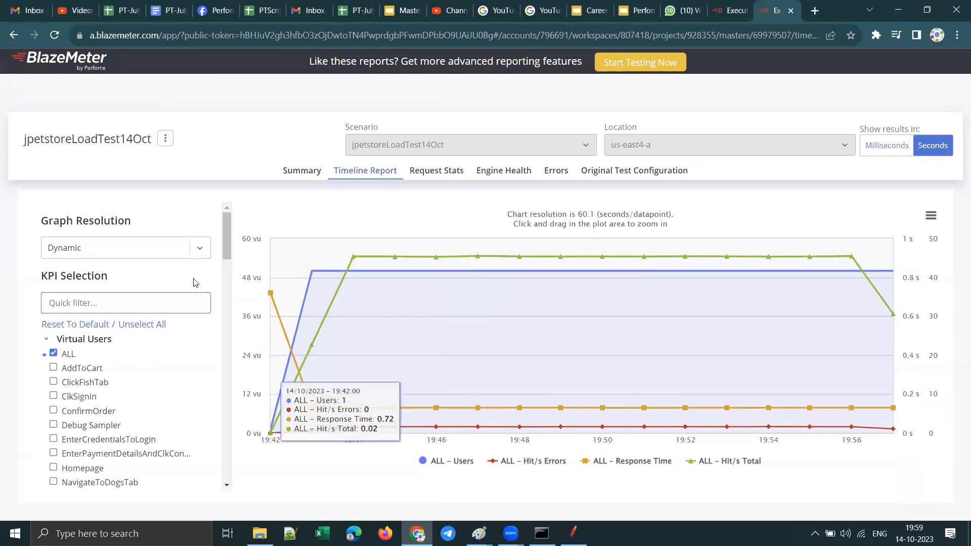
Step: In the shared report's request statistics, trim about the first minute off the time range and look through the per-label results
click(447, 172)
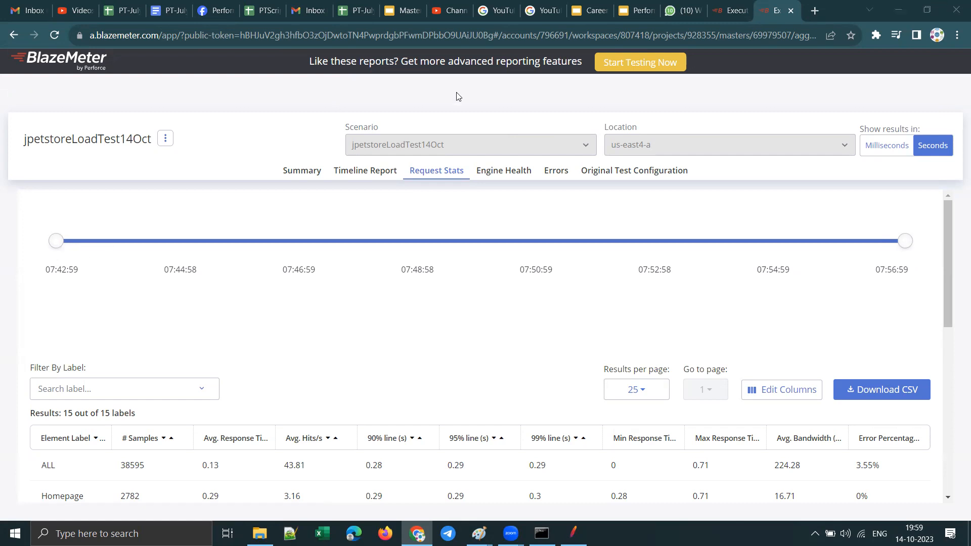
mouse_move(61, 248)
mouse_down()
mouse_move(92, 244)
mouse_move(66, 245)
mouse_up()
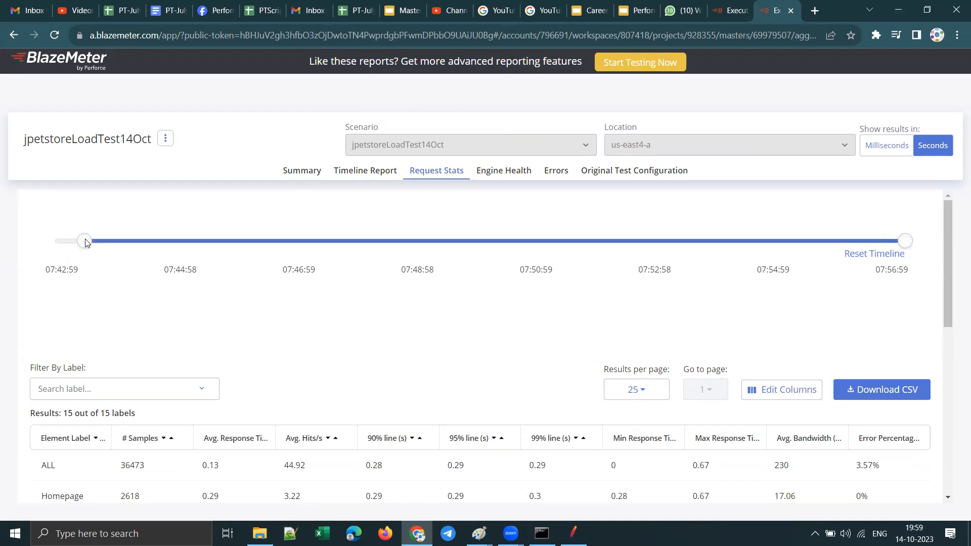
drag(85, 240, 121, 247)
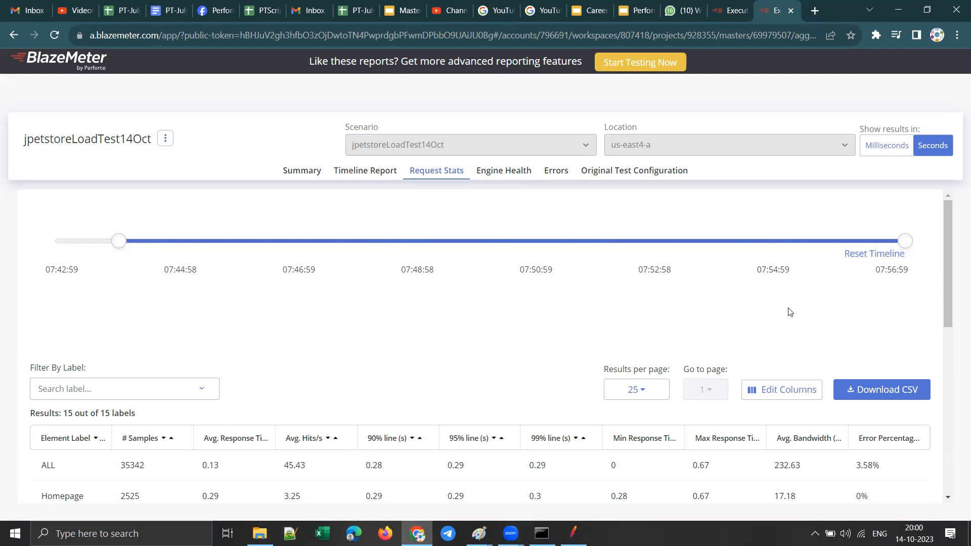
scroll(753, 299, down, 10)
scroll(722, 343, down, 5)
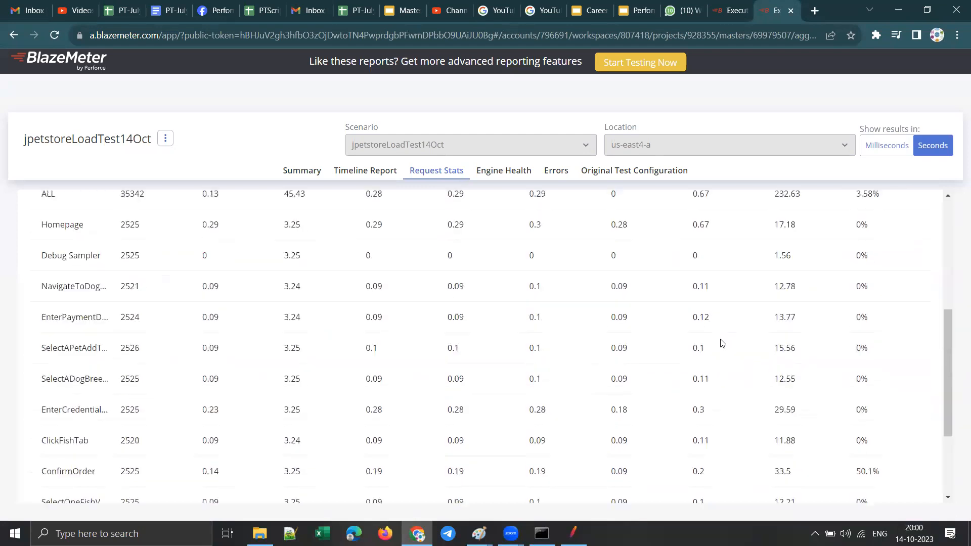
scroll(722, 342, up, 5)
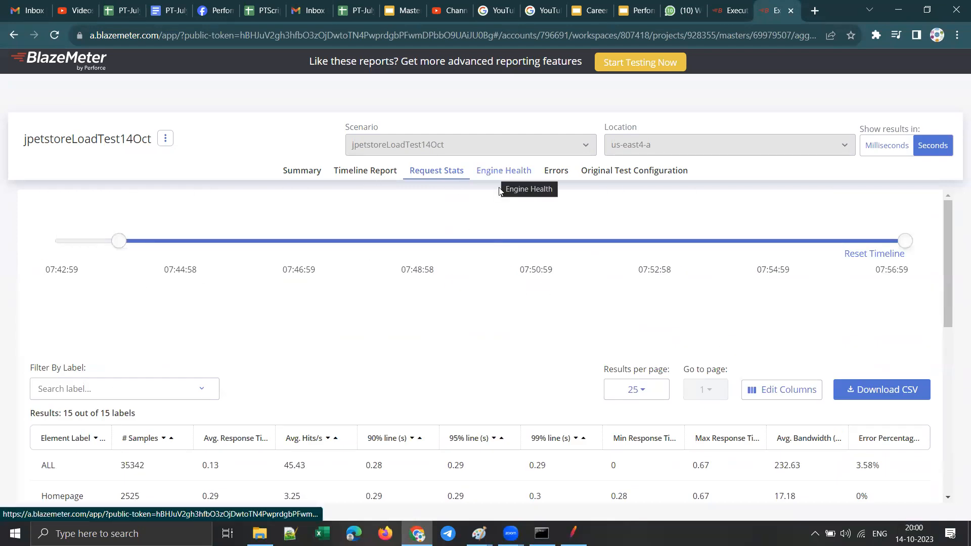
Step: Download the request statistics as CSV and open data.csv from the Downloads folder in Excel
click(874, 392)
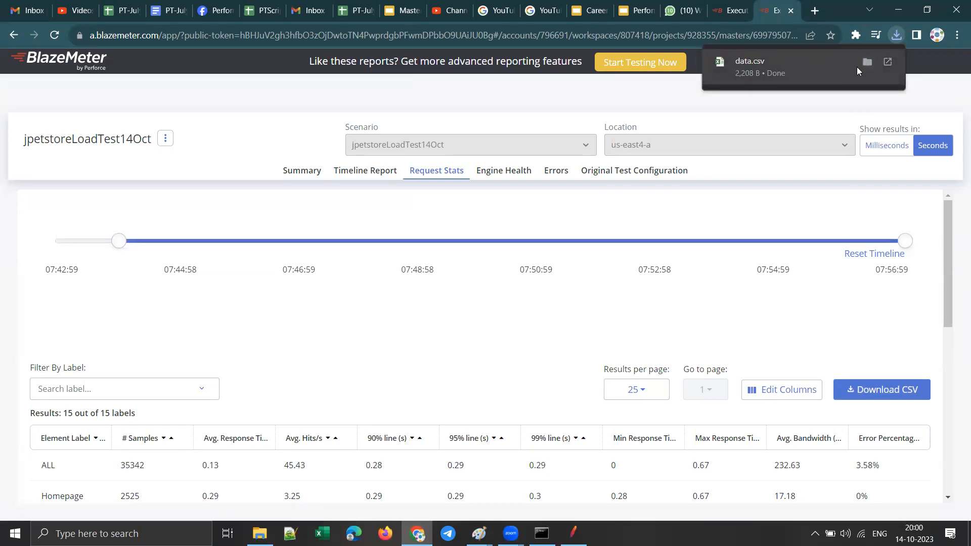
click(866, 62)
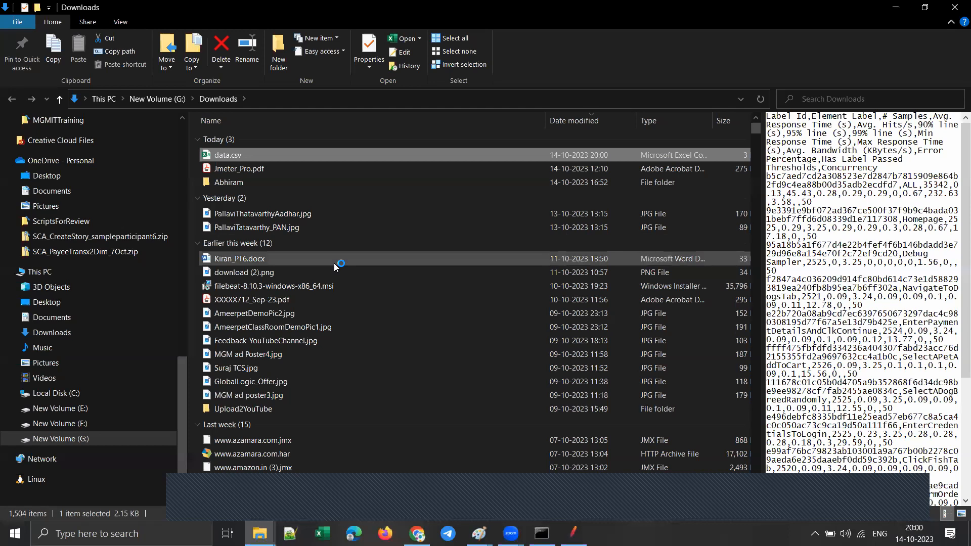
double_click(236, 157)
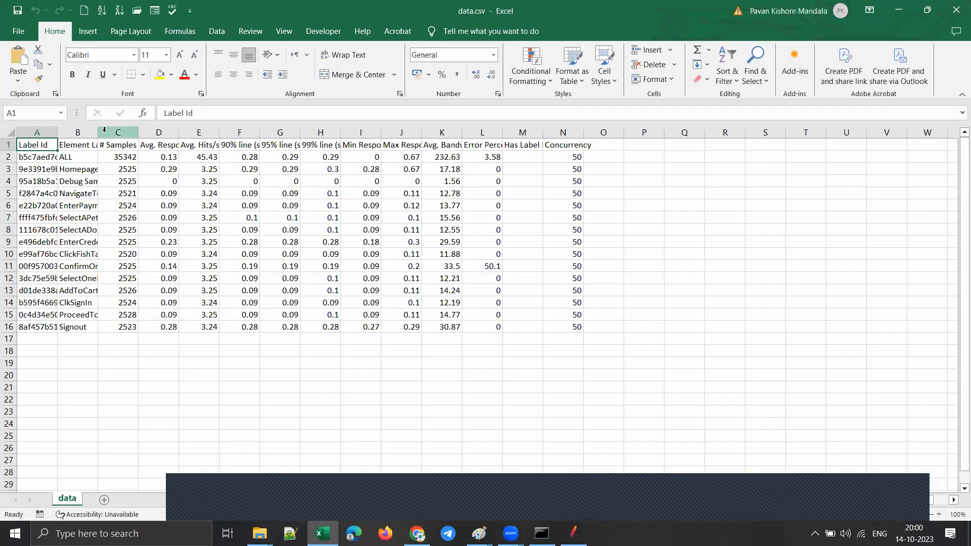
Step: Widen the Element Label and # Samples columns and select the Homepage row's sample count
drag(97, 132, 158, 127)
click(94, 170)
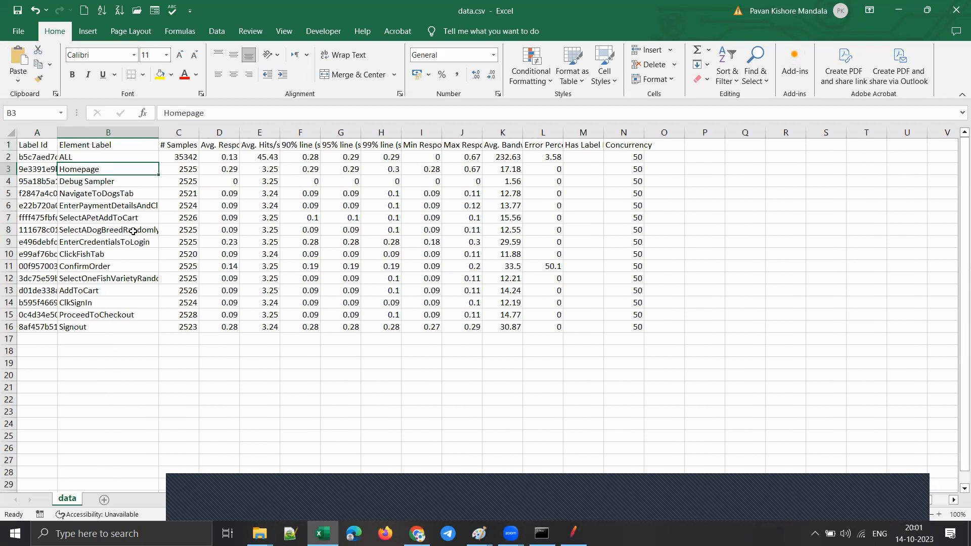
drag(198, 133, 226, 132)
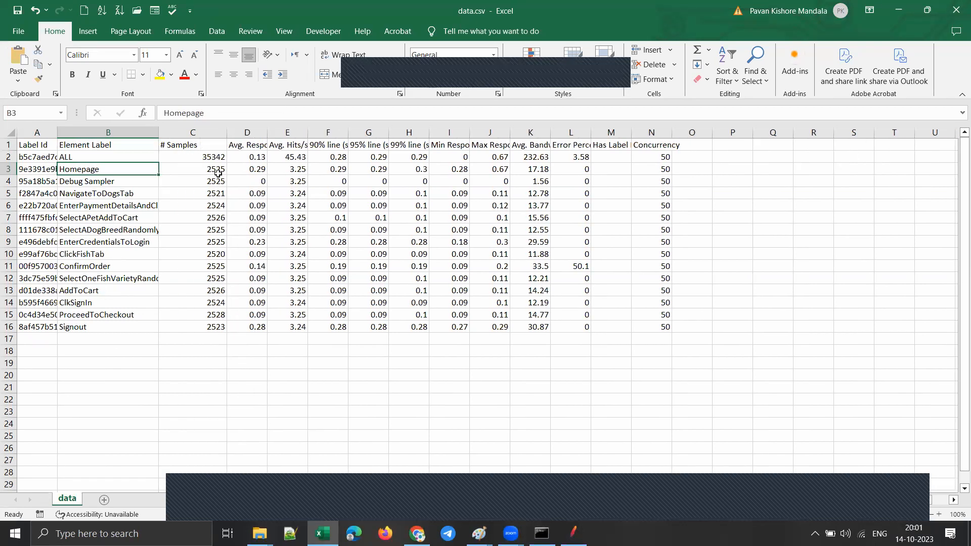
click(202, 170)
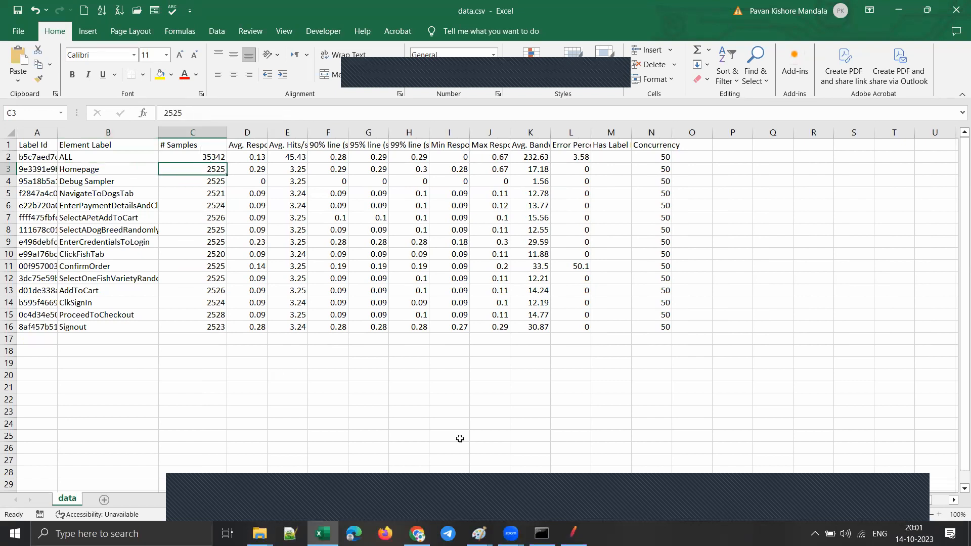
Step: Switch to JMeter to check the Think Time after EnterCredentialsToLogin, and return to the shared report's summary in the browser
mouse_move(573, 533)
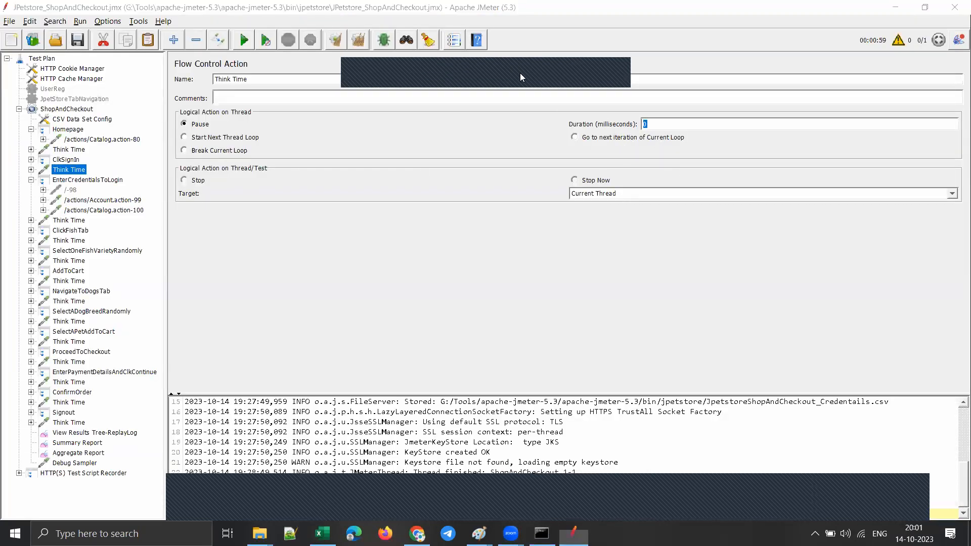
click(69, 221)
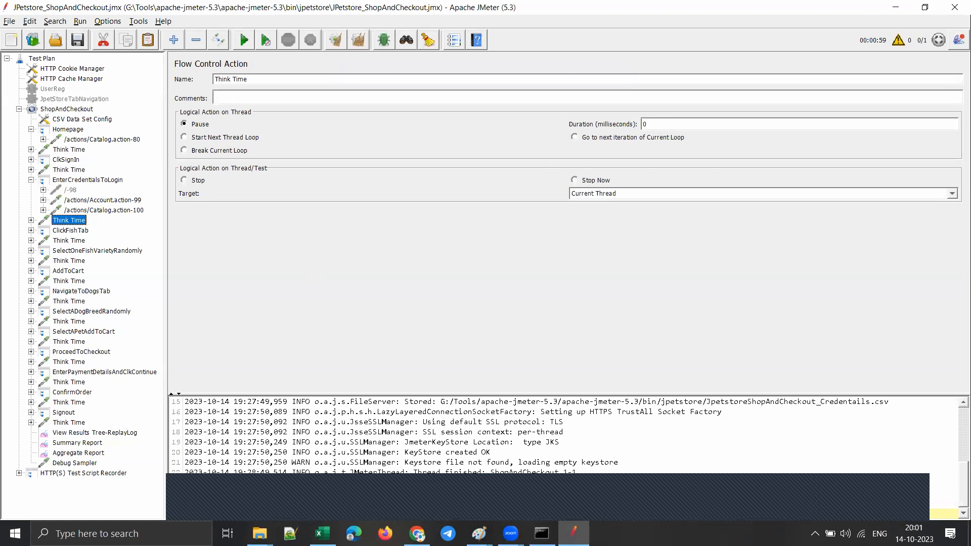
click(417, 533)
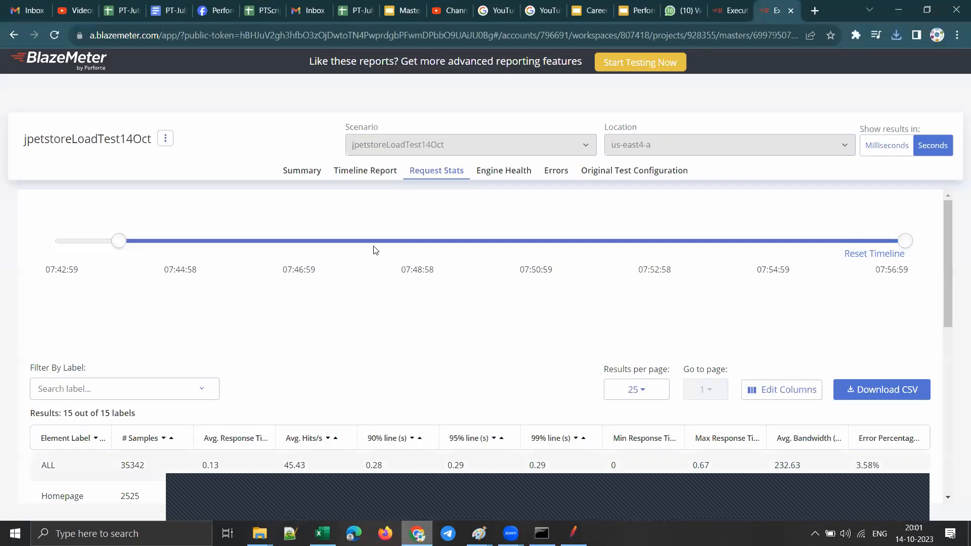
click(304, 170)
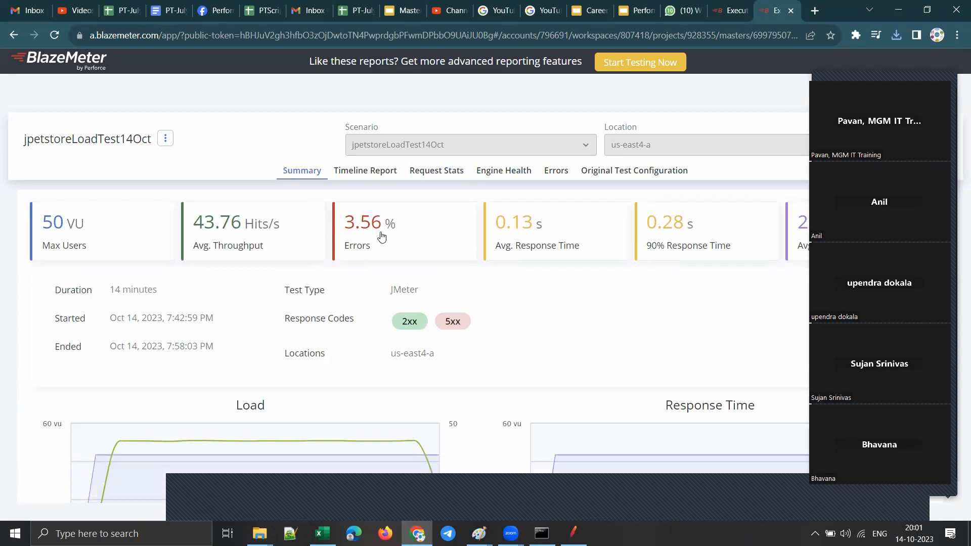
Step: In JMeter, check the Think Time durations after Homepage, ClkSignIn, EnterCredentialsToLogin and ClickFishTab, and minimize JMeter to return to the report
click(573, 533)
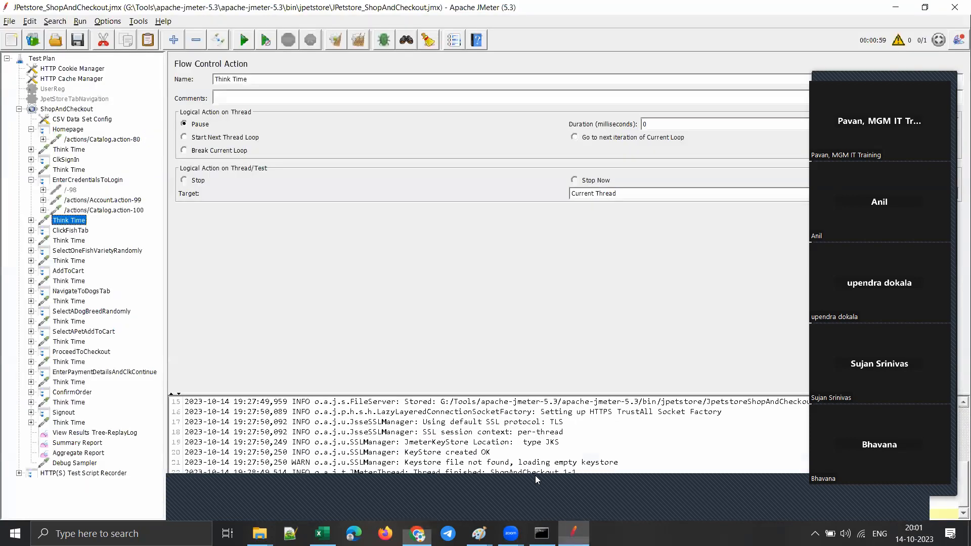
click(63, 151)
double_click(651, 123)
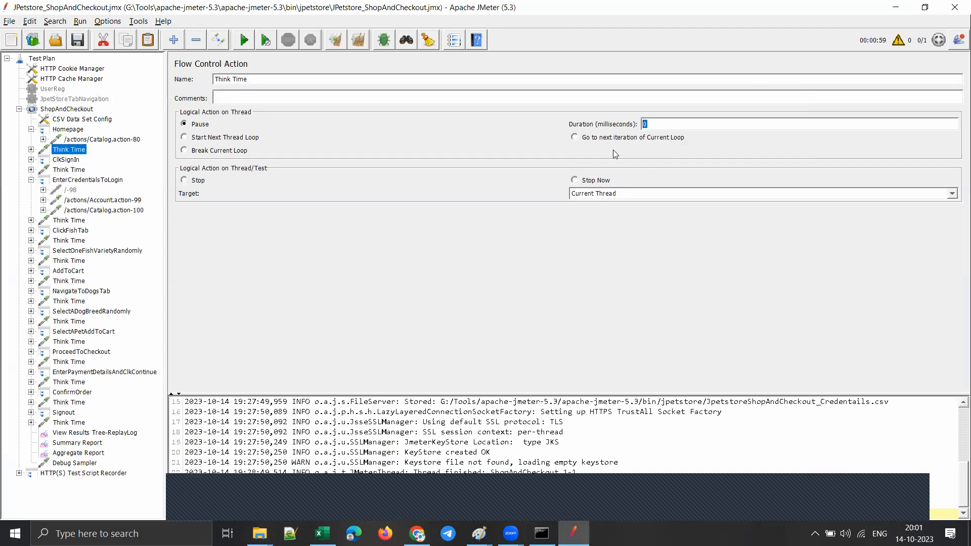
click(78, 172)
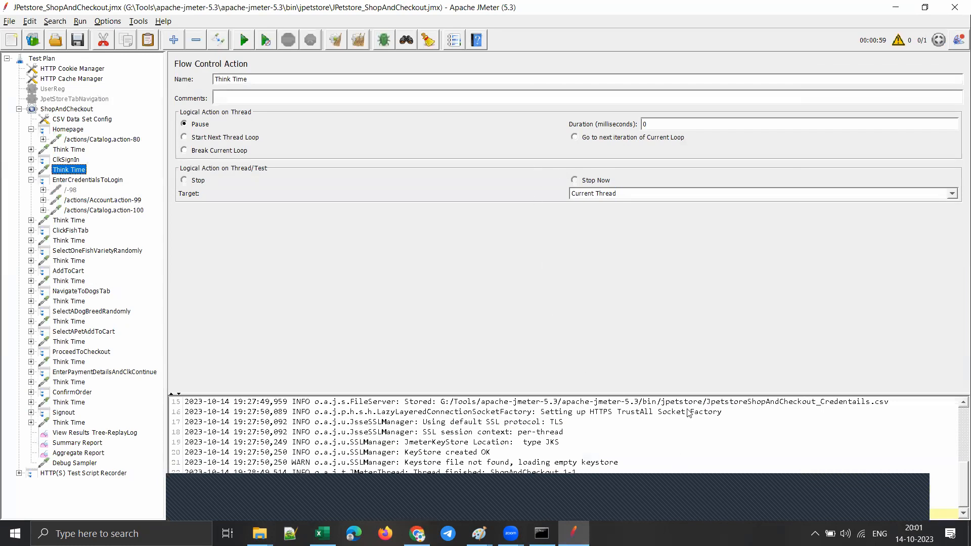
click(72, 221)
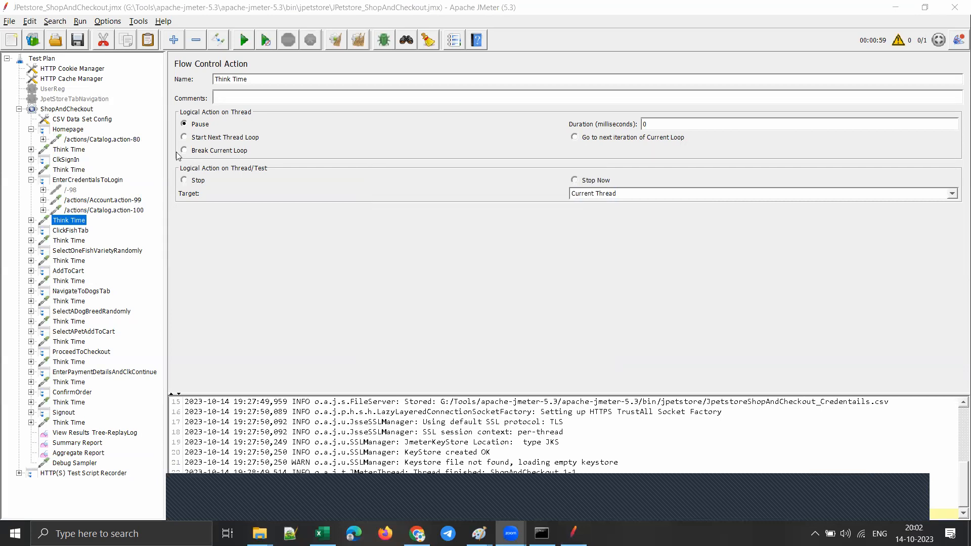
click(74, 240)
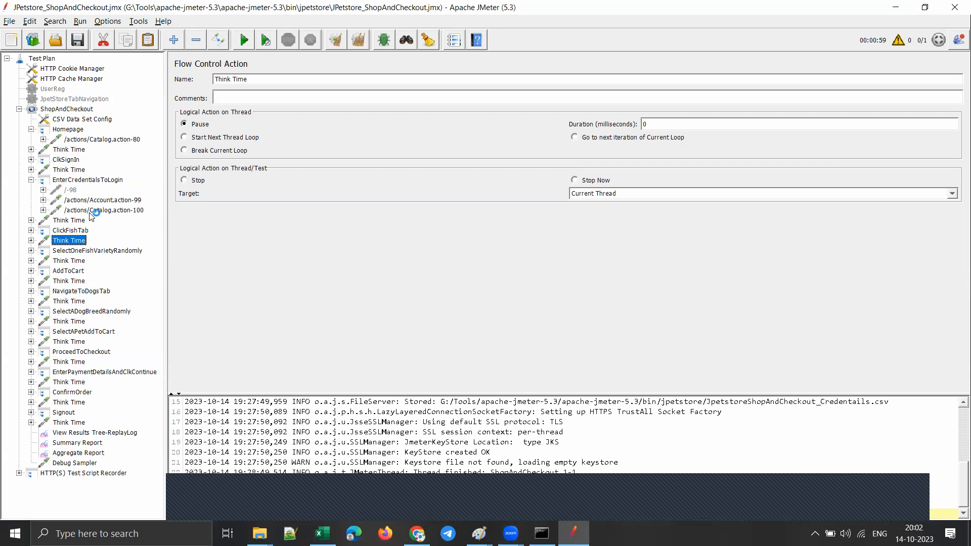
click(895, 7)
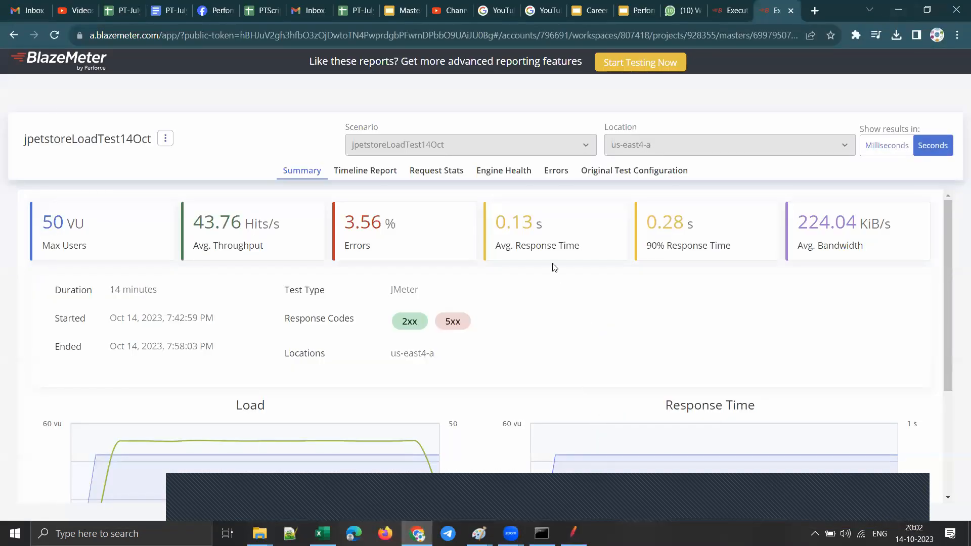
Step: Highlight the average and 90% response times in the shared report's summary and look over its graphs
drag(546, 228, 495, 223)
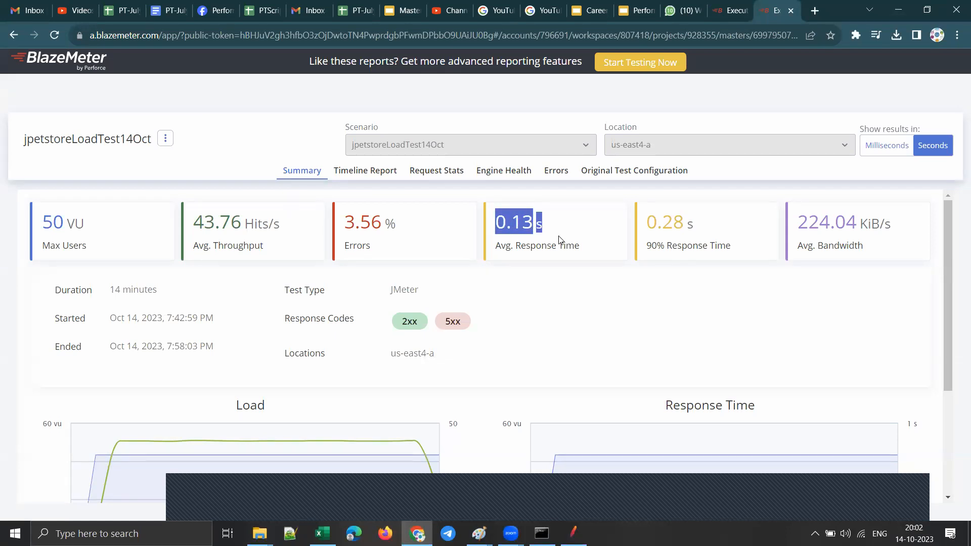
drag(710, 231, 646, 230)
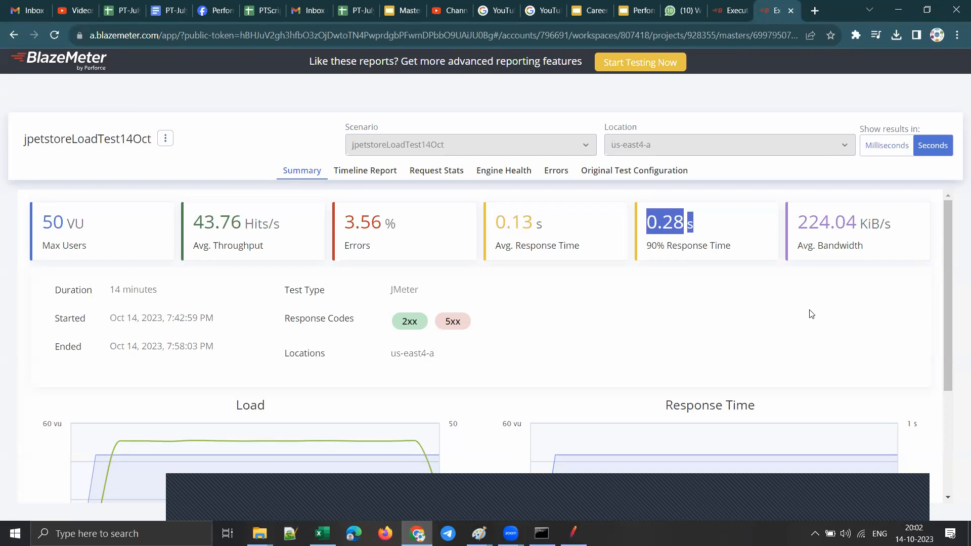
scroll(663, 348, down, 3)
scroll(661, 346, up, 3)
Step: Filter the request statistics to show only the ConfirmOrder label
click(434, 171)
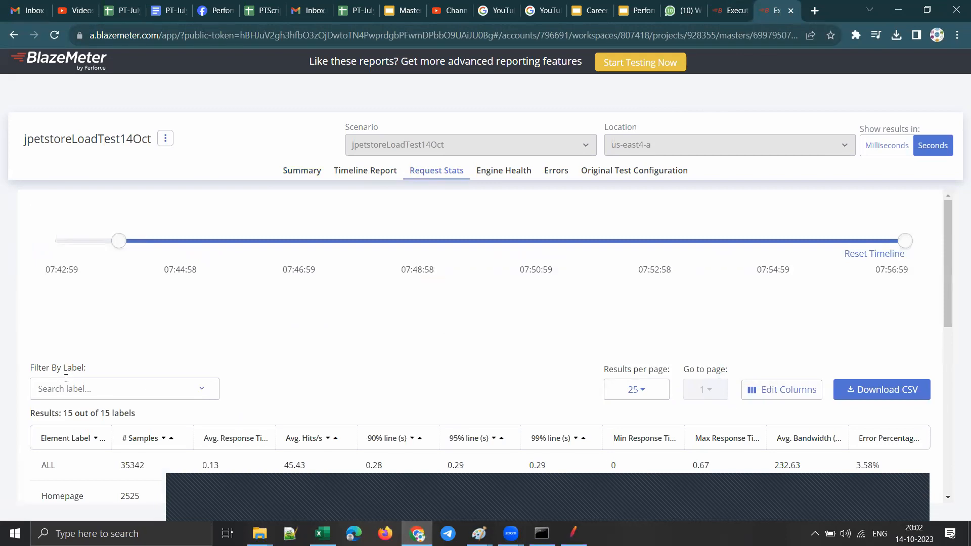
click(201, 389)
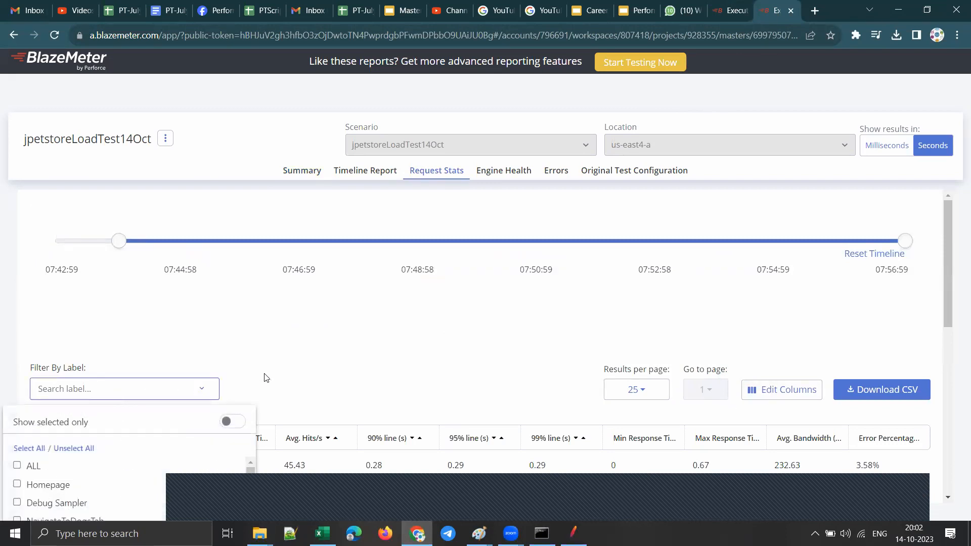
scroll(264, 378, down, 4)
scroll(183, 284, down, 5)
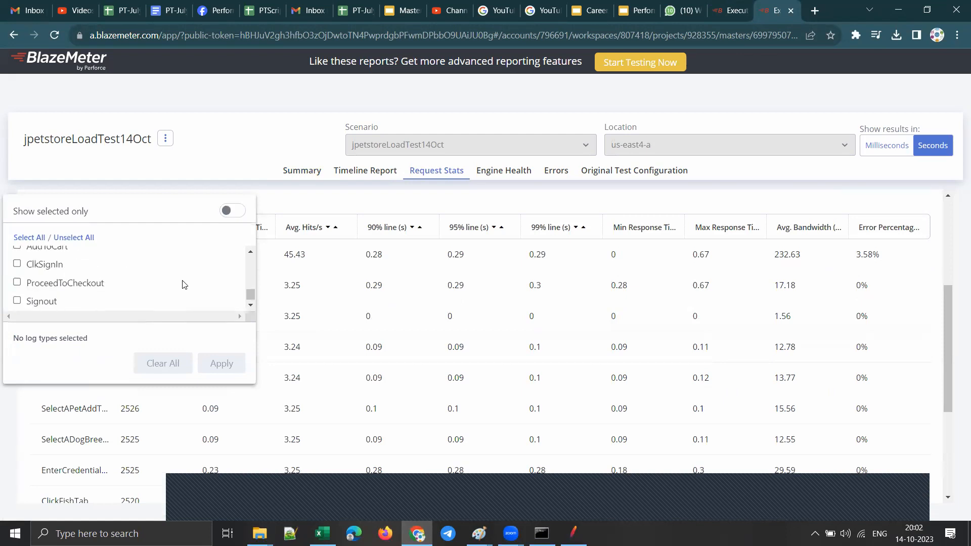
scroll(184, 284, up, 2)
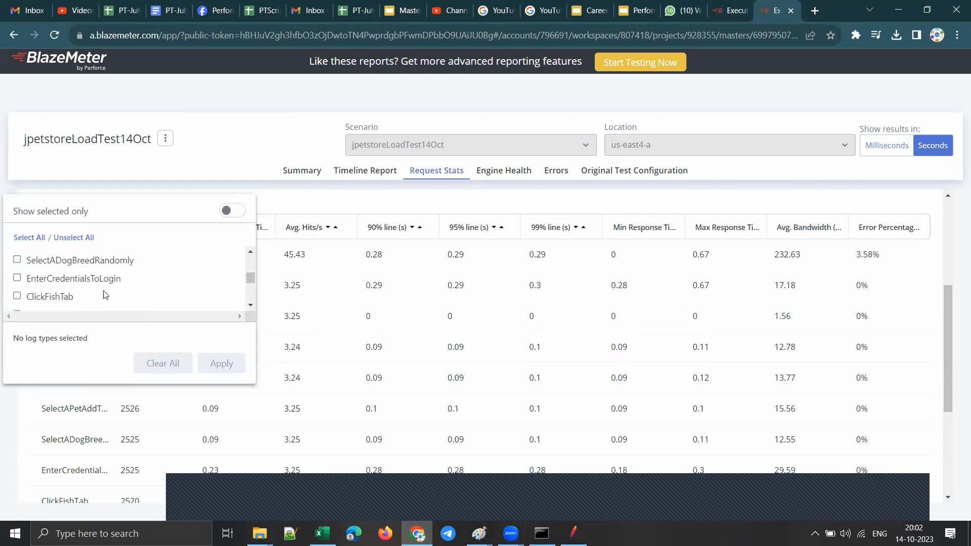
drag(251, 282, 250, 288)
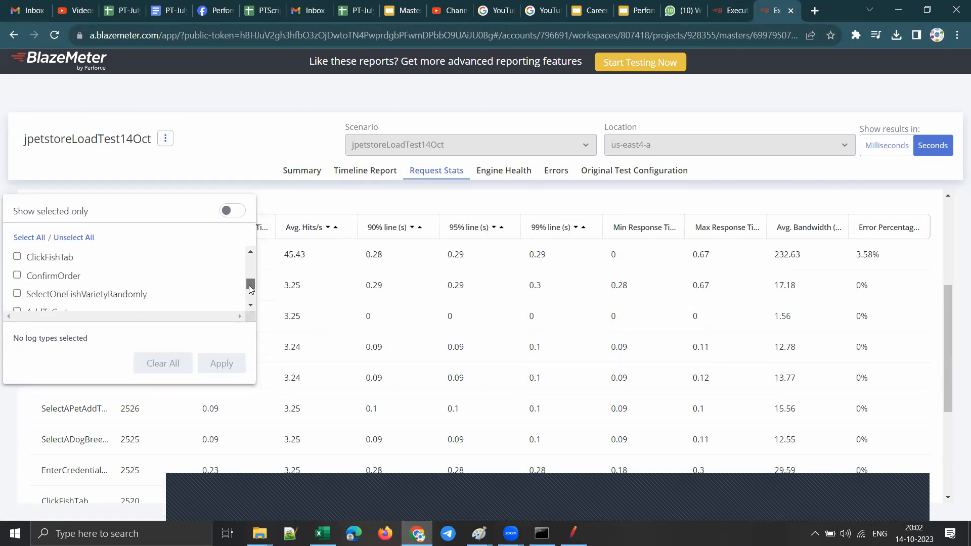
click(18, 276)
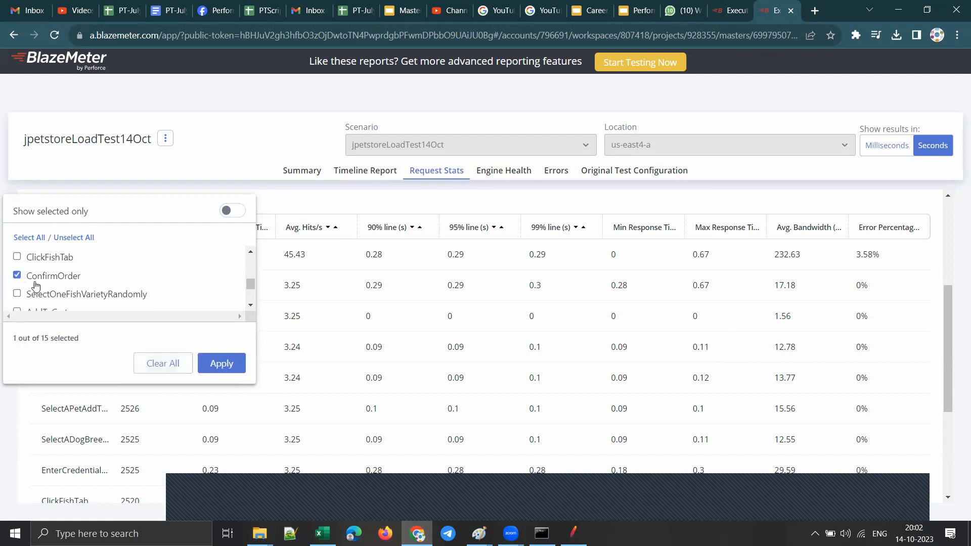
click(220, 363)
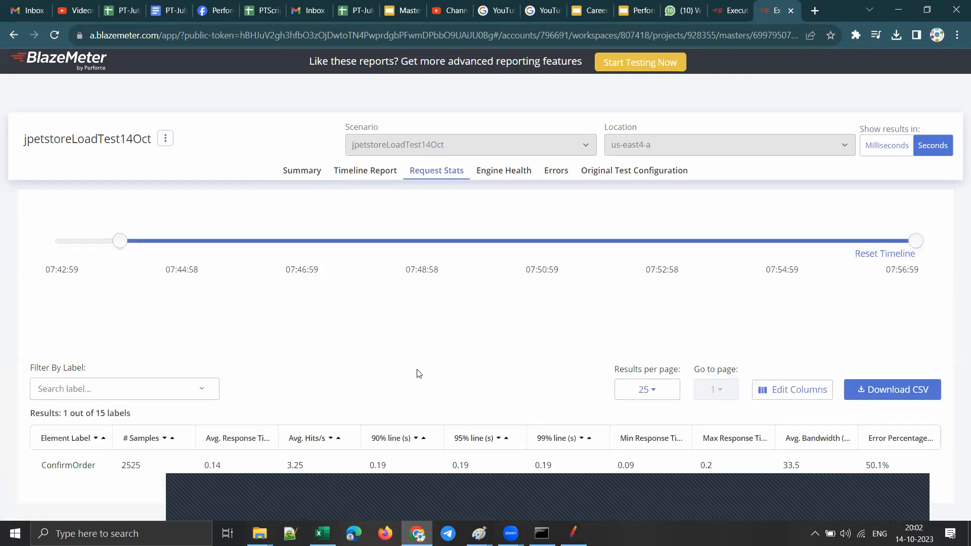
Step: Highlight ConfirmOrder's sample count and error percentage, and return to the report's summary to compare
drag(142, 465, 123, 470)
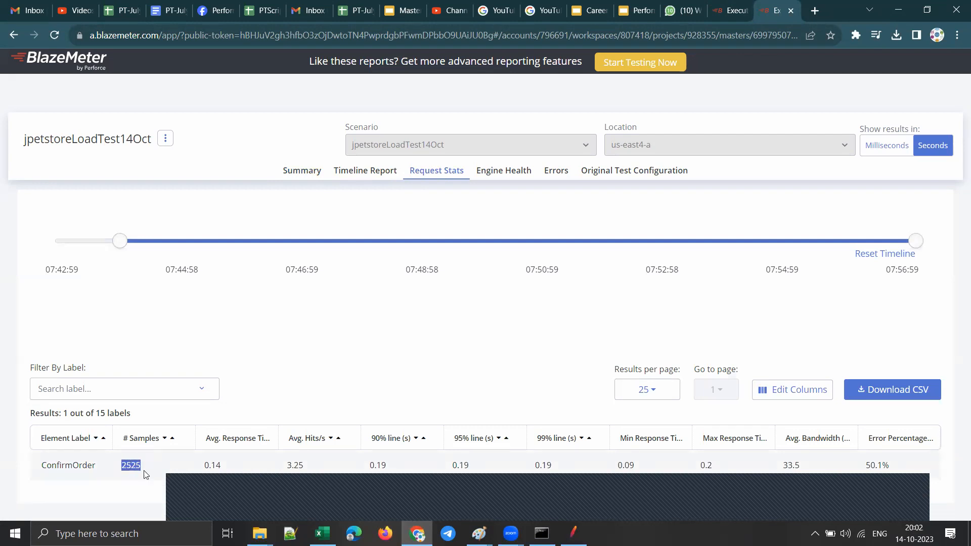
click(905, 501)
drag(884, 505, 849, 190)
drag(865, 466, 890, 468)
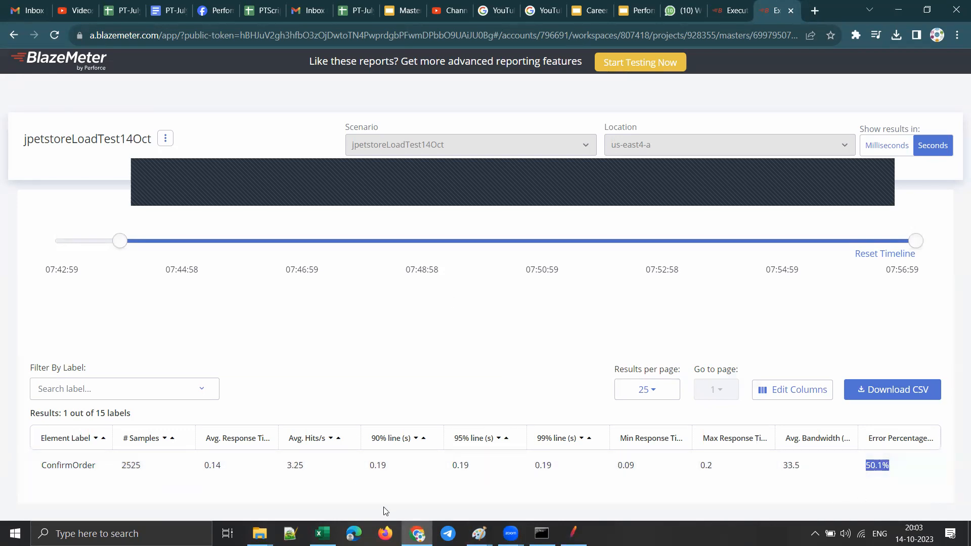
click(872, 174)
click(299, 170)
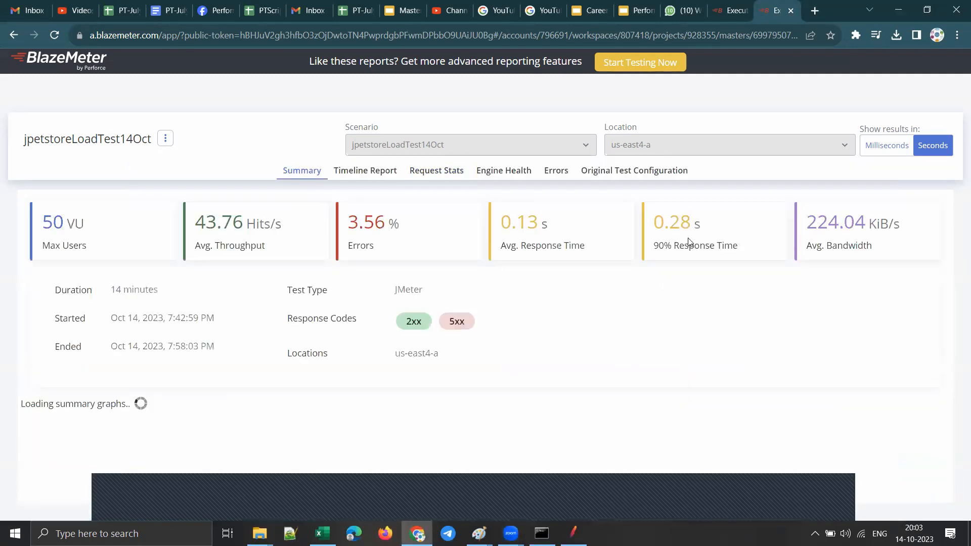
Step: Highlight the overall error percentage in the summary and compare it with ConfirmOrder's error percentage in the request statistics
drag(399, 223, 320, 223)
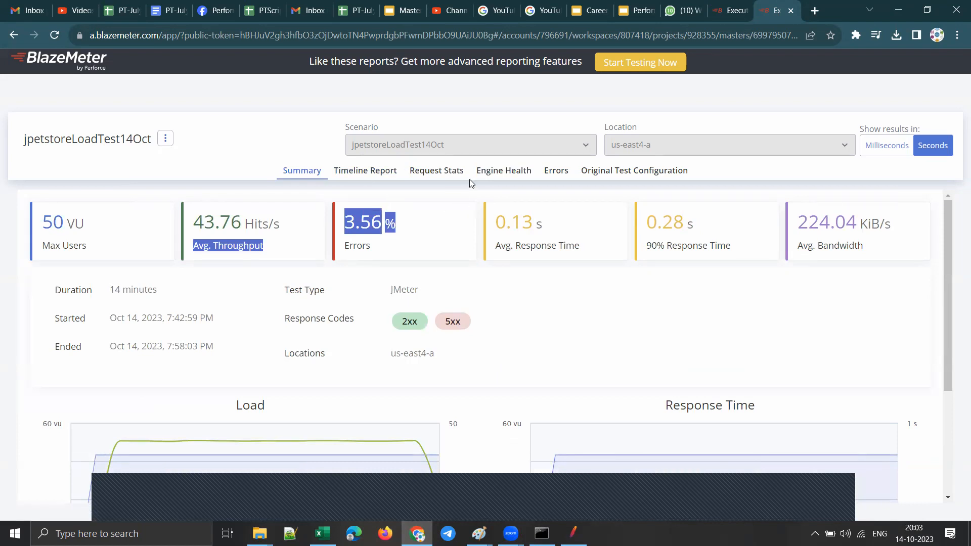
click(430, 173)
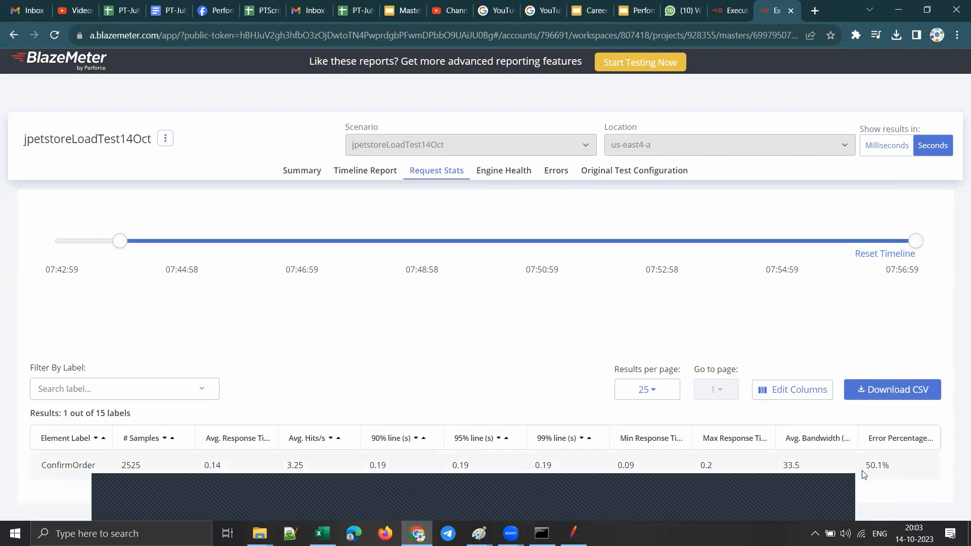
double_click(880, 466)
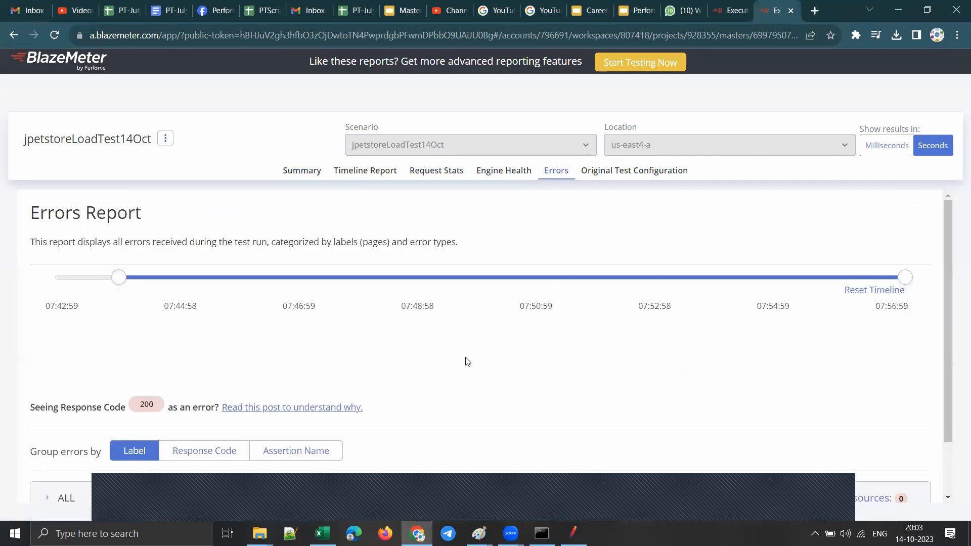
Step: Group the Errors Report by response code and expand the 500 entry to examine its labels and counts
scroll(465, 362, down, 2)
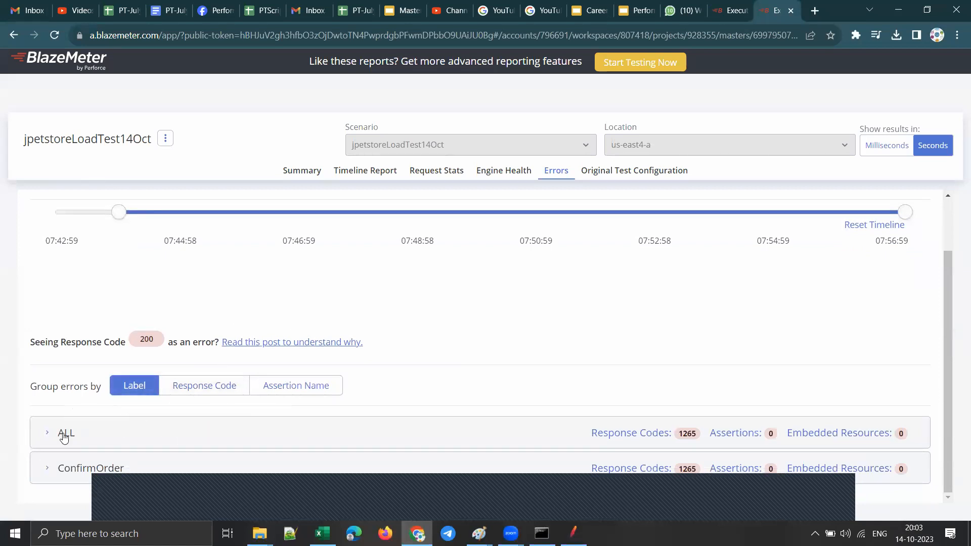
click(196, 386)
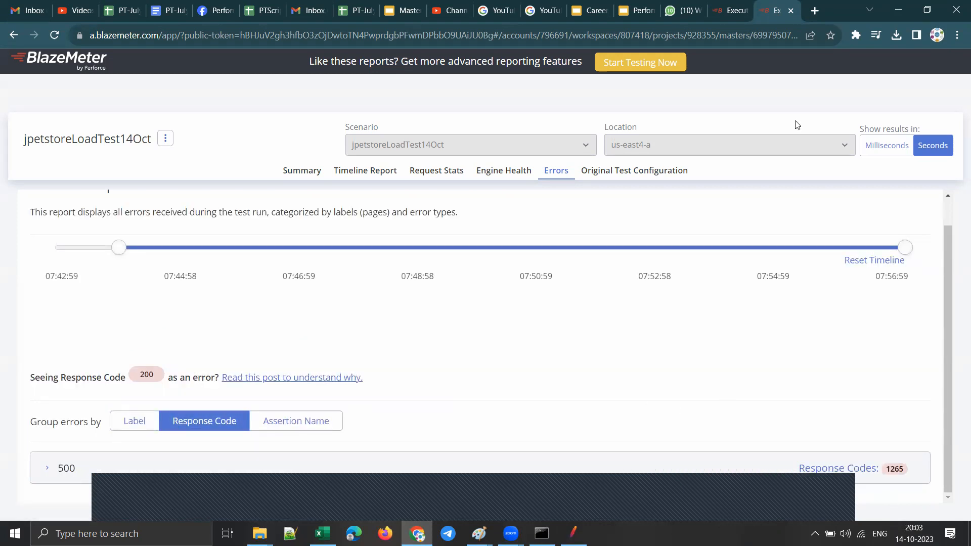
drag(828, 497, 797, 76)
click(44, 469)
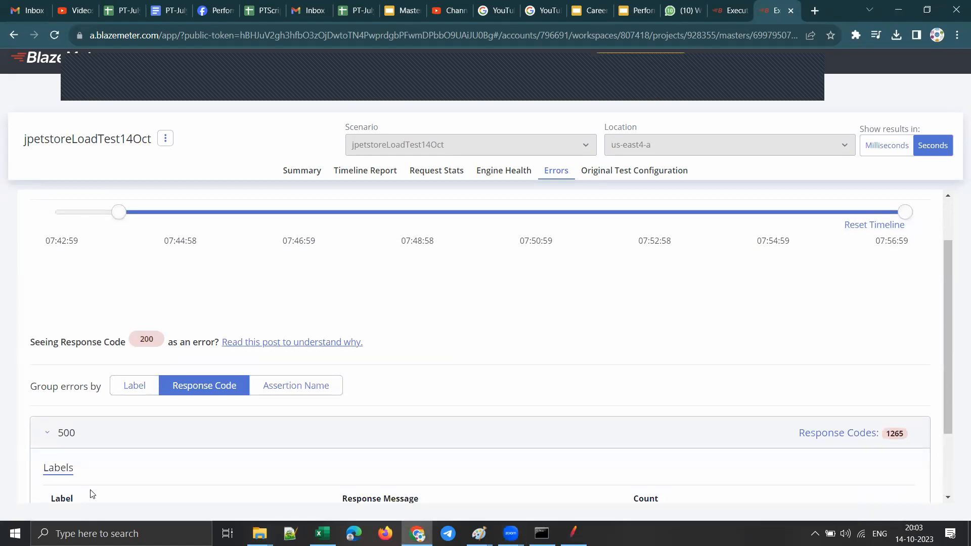
scroll(900, 436, down, 2)
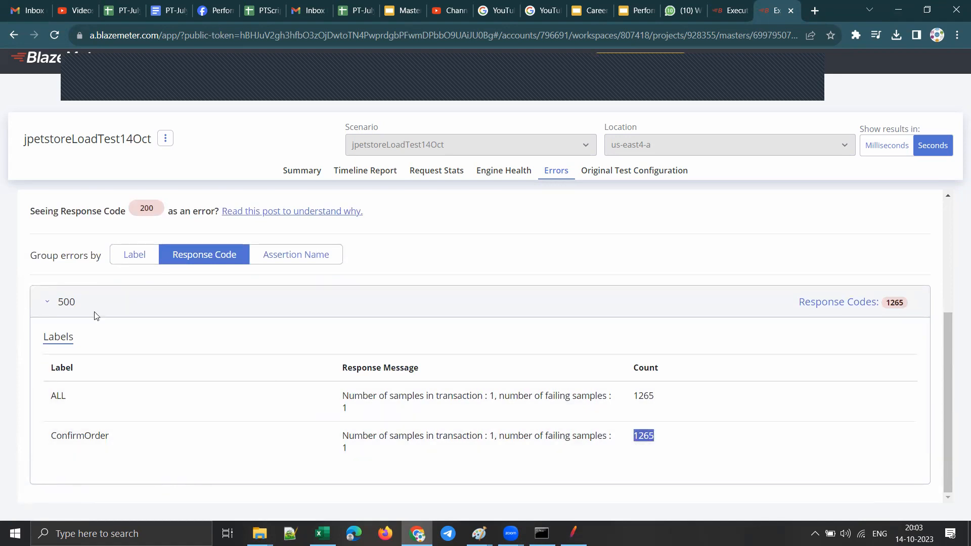
Step: Collapse the 500 entry and compare the Errors Report grouped by label, assertion name and response code
click(47, 307)
click(135, 420)
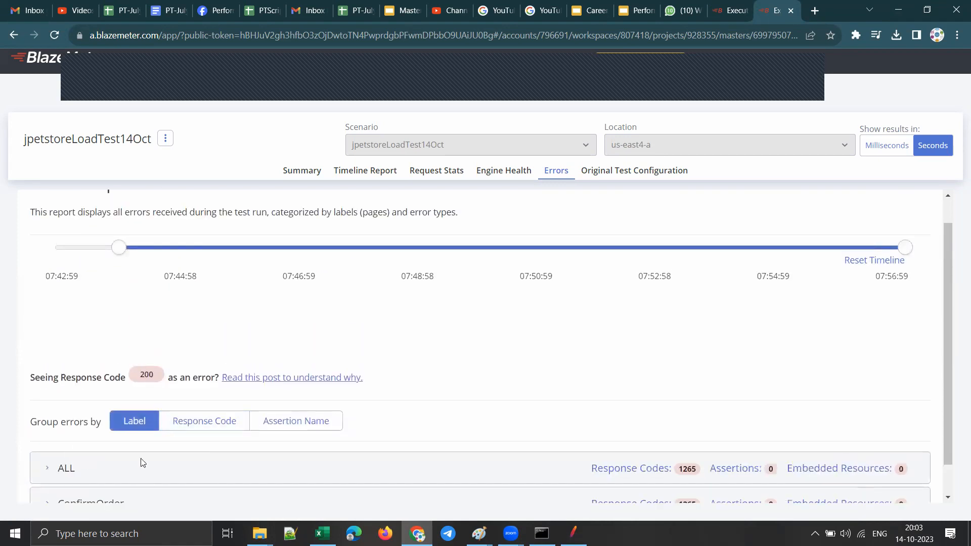
scroll(140, 458, down, 1)
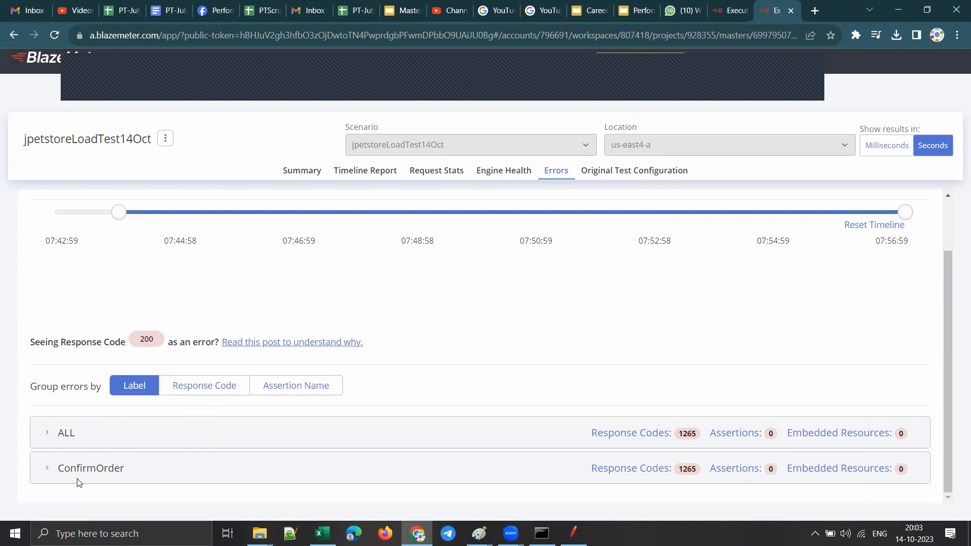
click(318, 387)
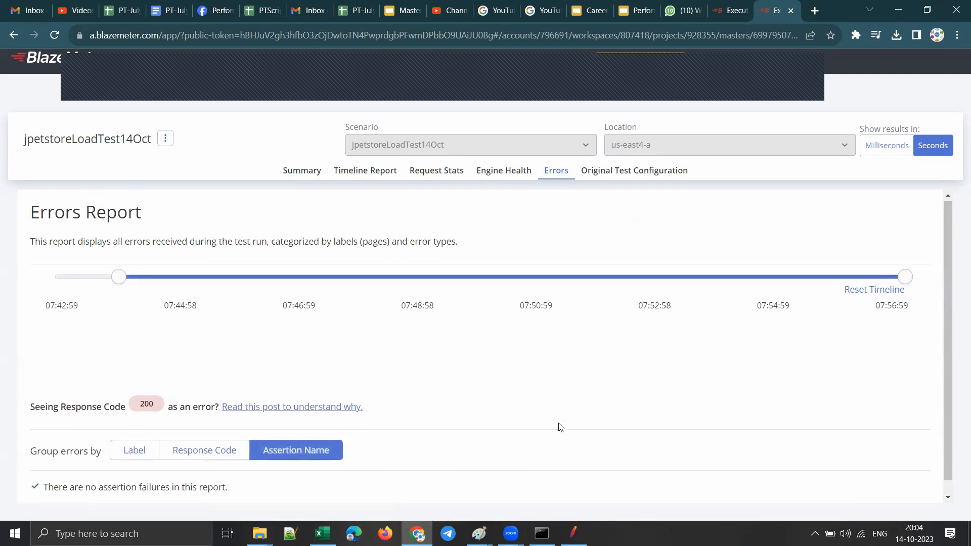
click(172, 457)
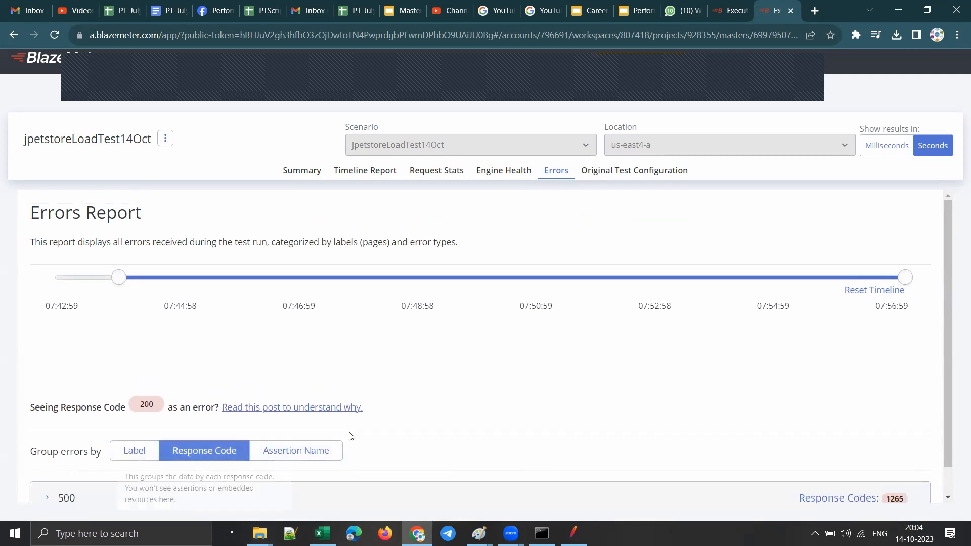
scroll(349, 435, down, 1)
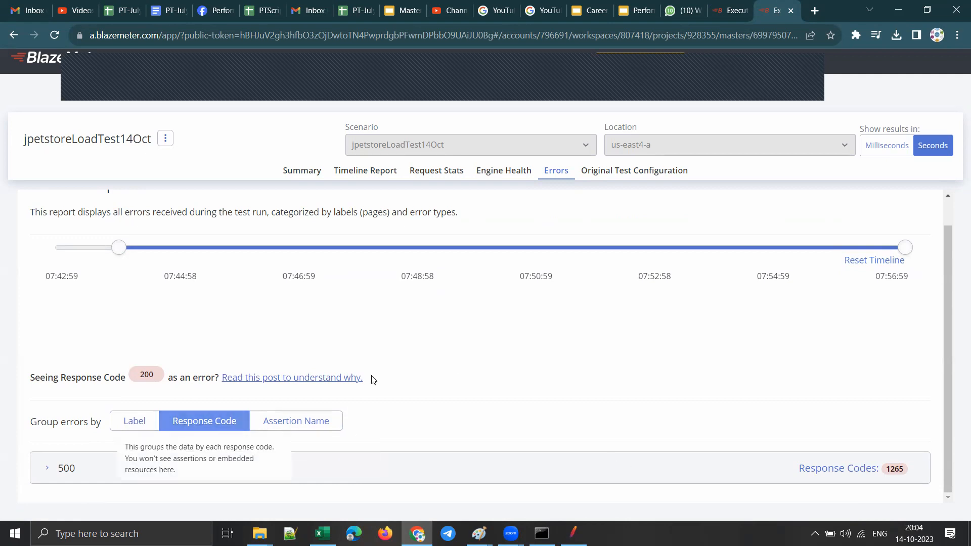
Step: Look over the original test configuration, return to the report's summary and open the report's additional options
click(632, 172)
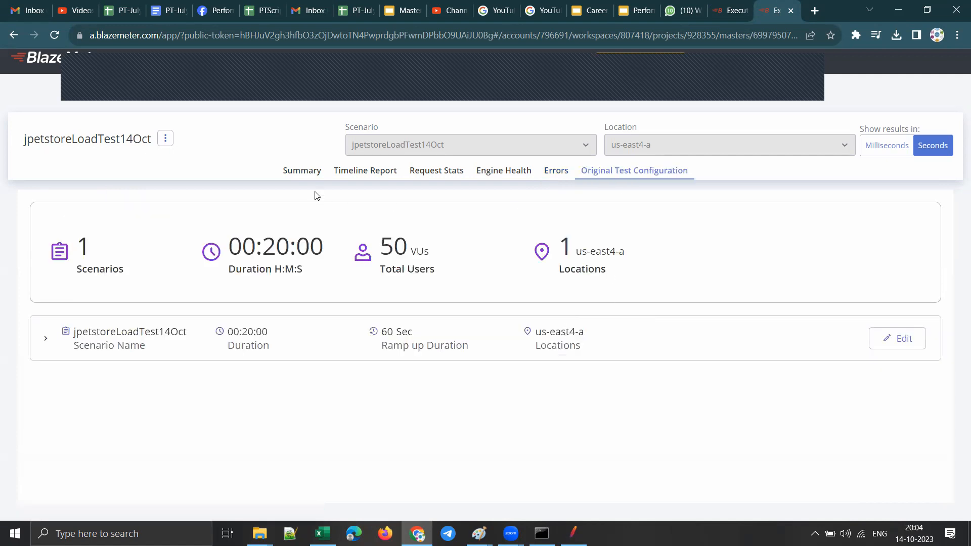
click(306, 175)
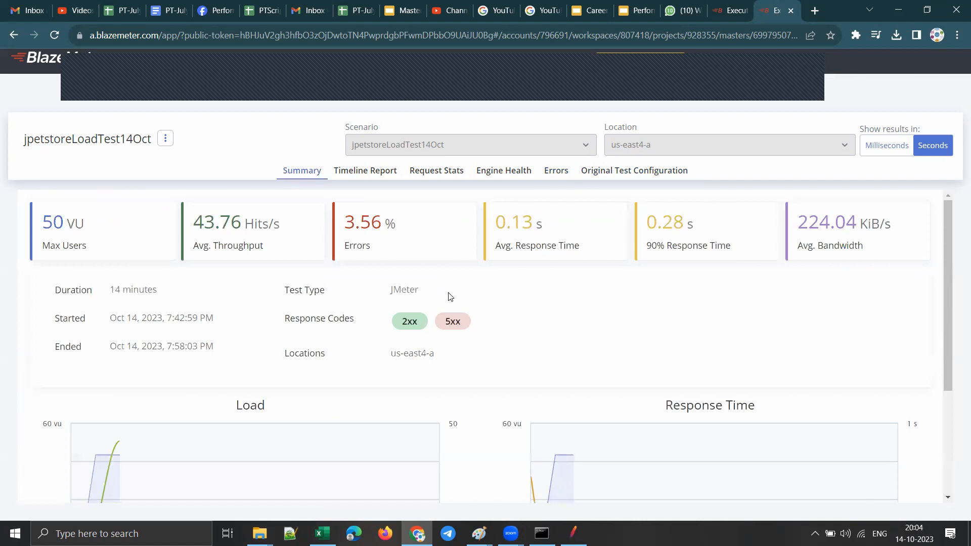
click(166, 138)
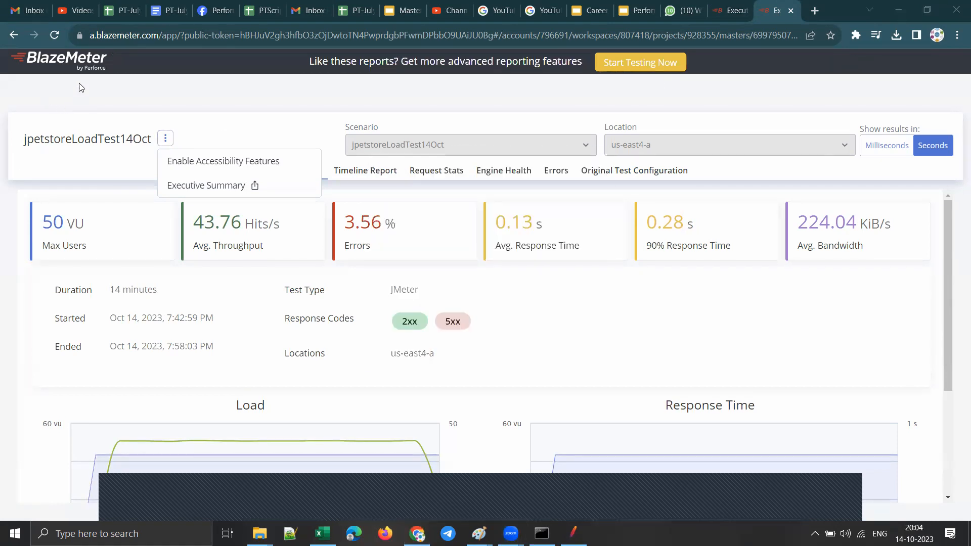
Step: Go to the Default workspace dashboard and highlight the Recent Test Runs and Recently Updated Tests sections
click(87, 57)
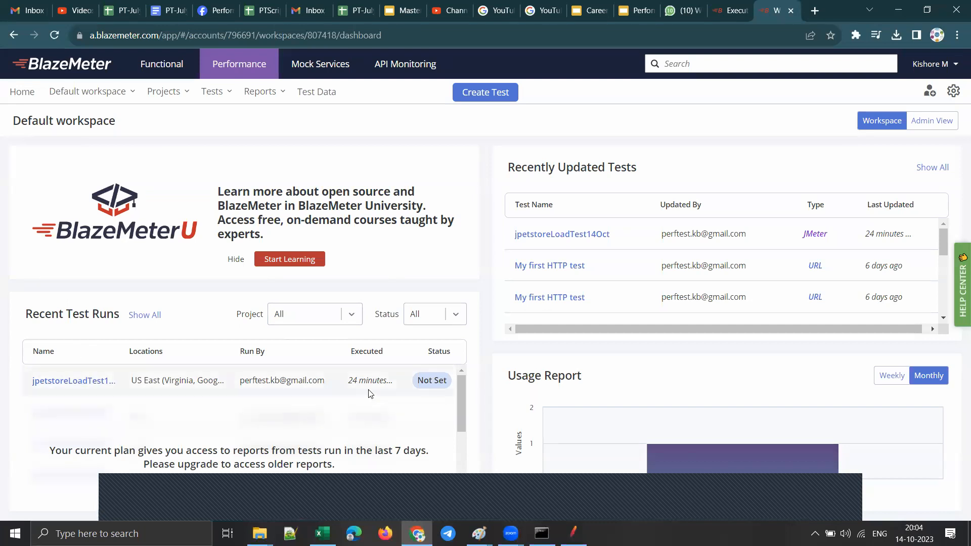
drag(45, 315, 120, 316)
drag(24, 314, 114, 316)
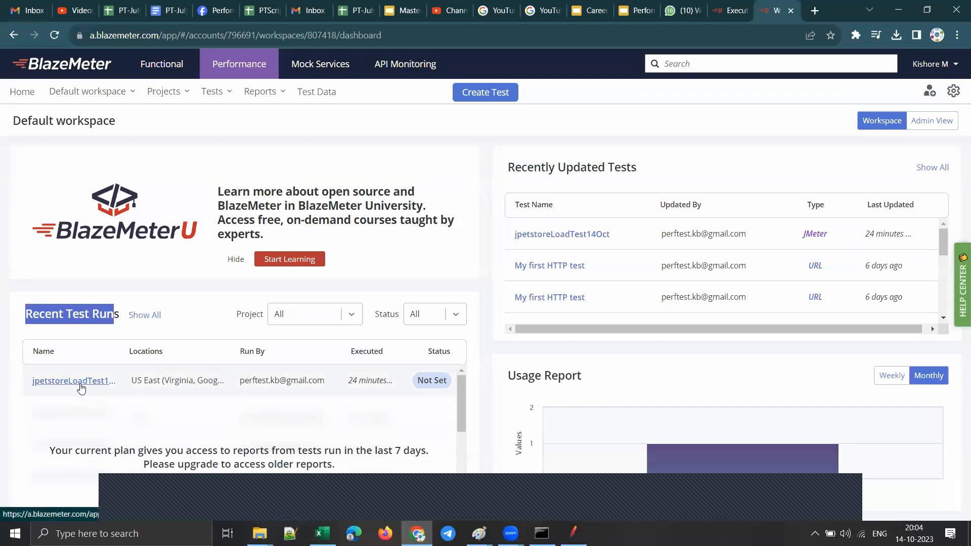
scroll(362, 411, down, 2)
scroll(362, 412, up, 2)
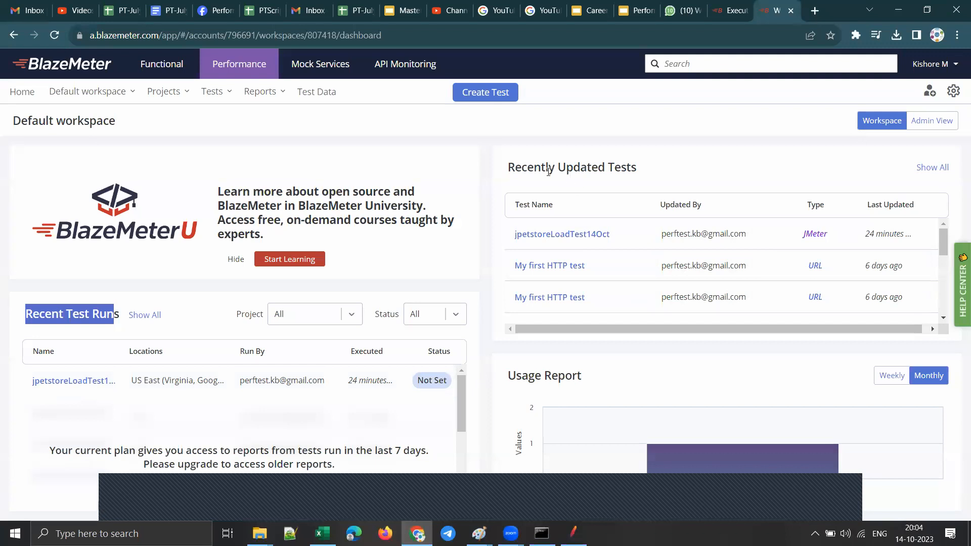
drag(640, 170, 506, 168)
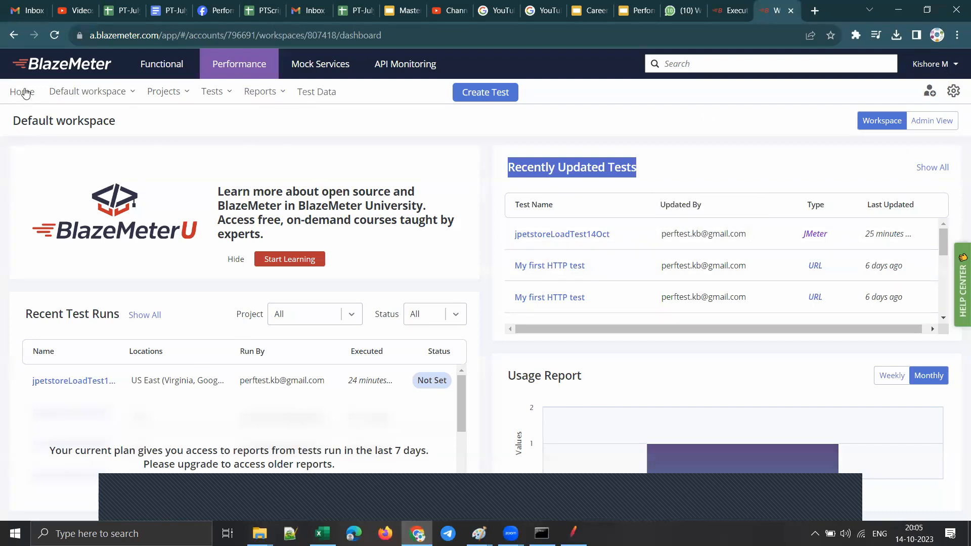
Step: Log out of the BlazeMeter account
click(939, 74)
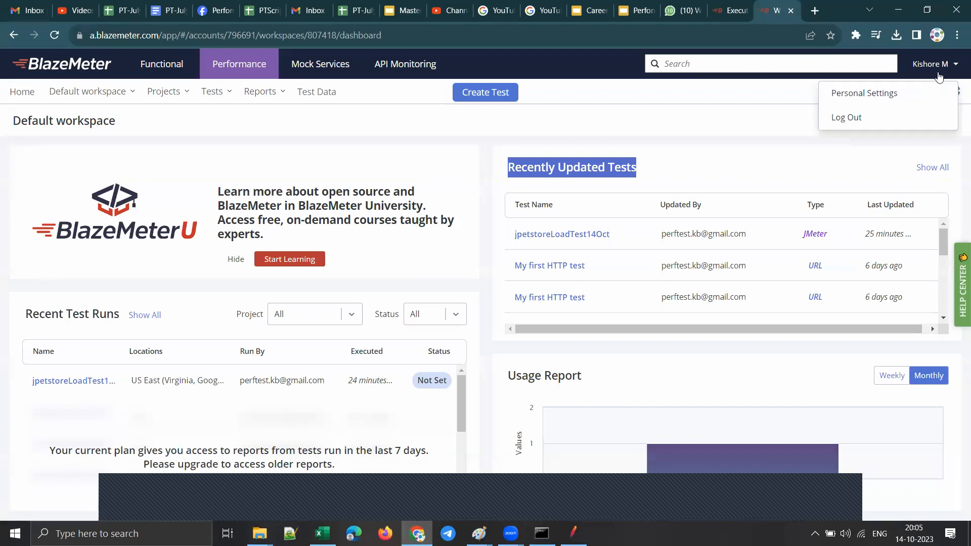
click(857, 122)
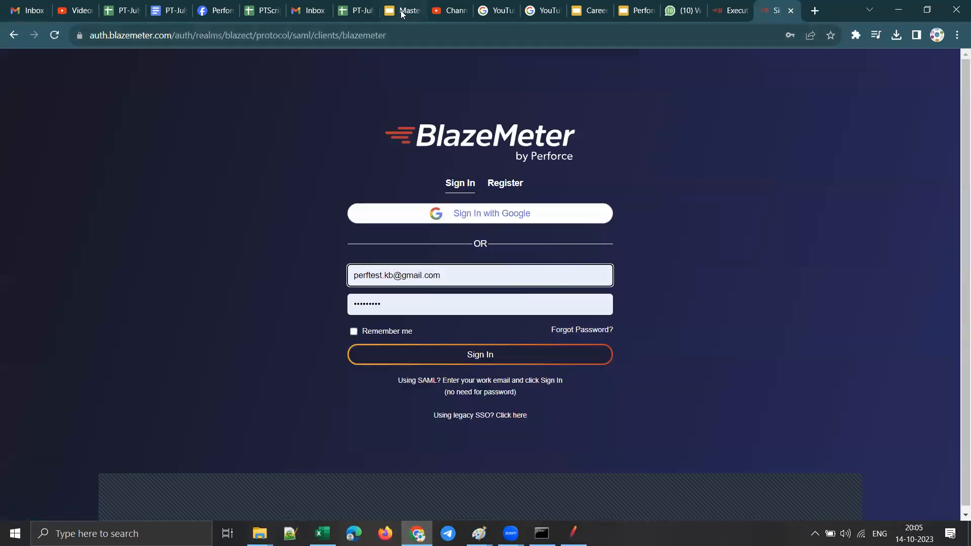
Step: Switch to the Master BlazeMeter Performance Testing slides and highlight the Free starter and Basic plans' data retention in the Plan Comparison table
click(405, 11)
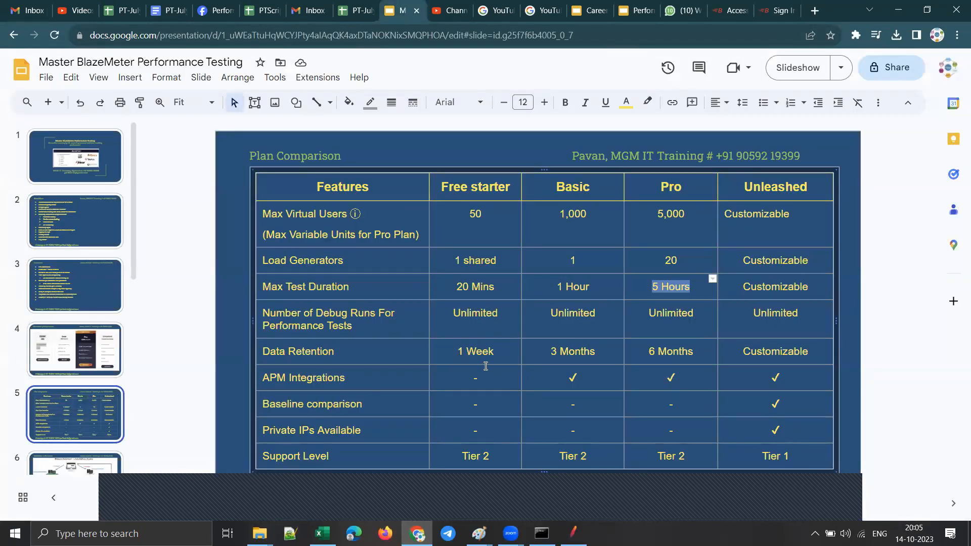
mouse_move(497, 352)
mouse_down()
mouse_move(458, 350)
mouse_move(504, 355)
mouse_up()
click(469, 353)
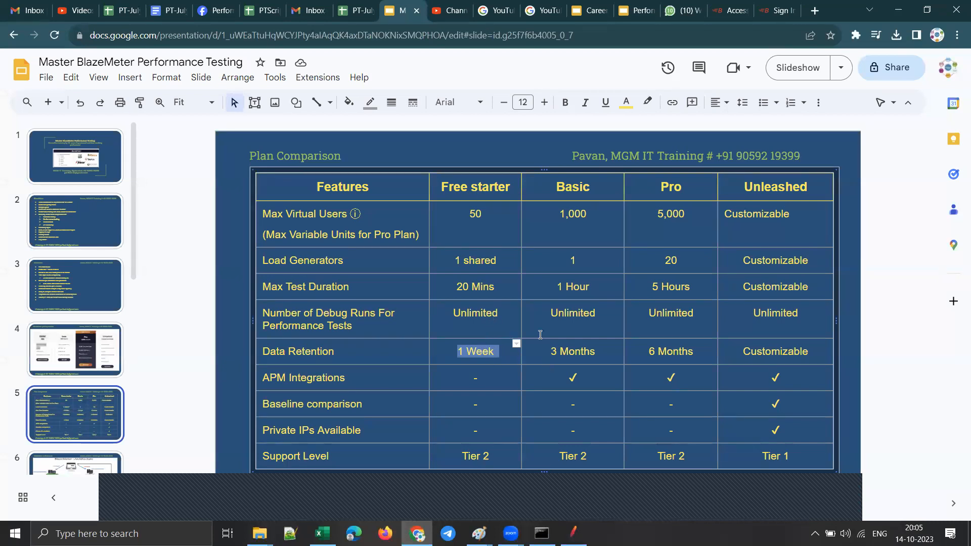
drag(594, 191, 556, 193)
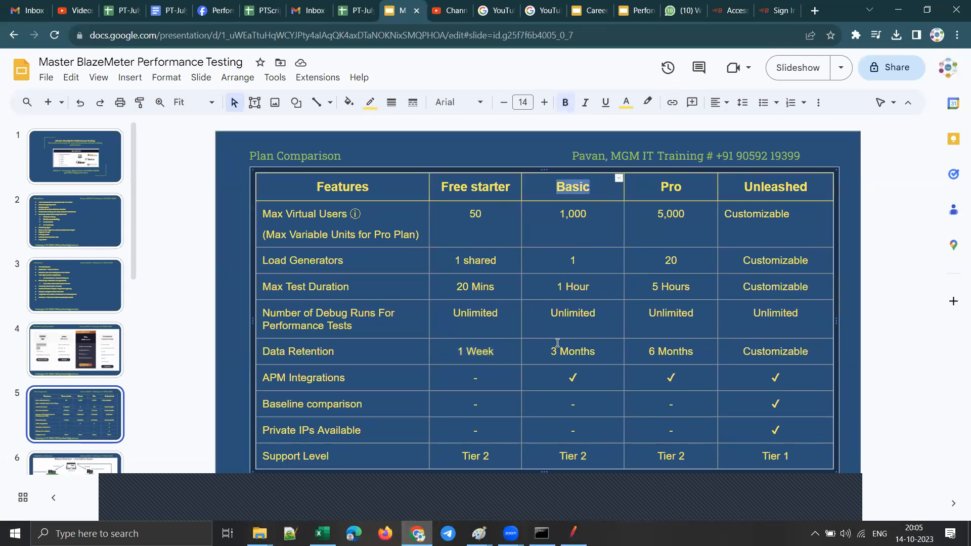
drag(549, 347, 596, 353)
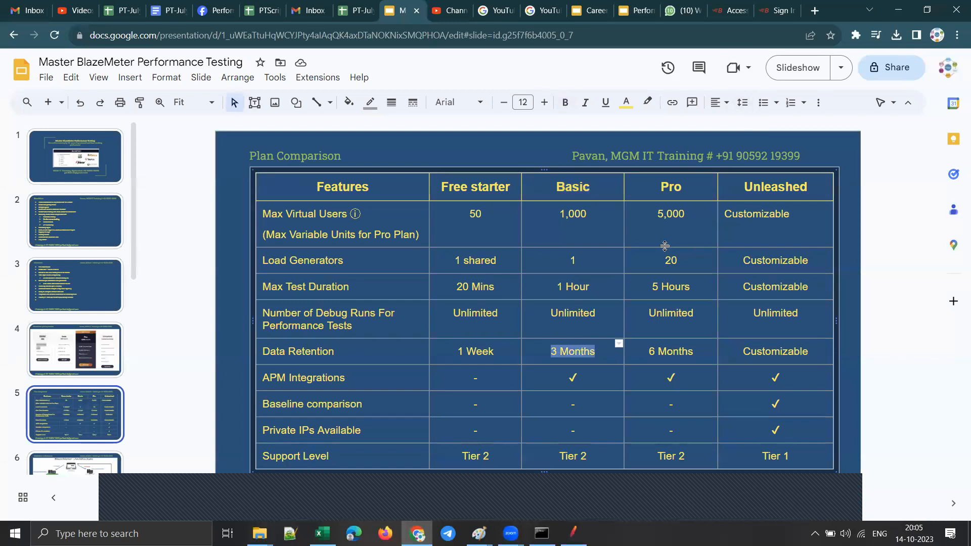
Step: Switch to BlazeMeter, sign in with the prefilled credentials and open the recently updated jpetstoreLoadTest14Oct test
click(778, 10)
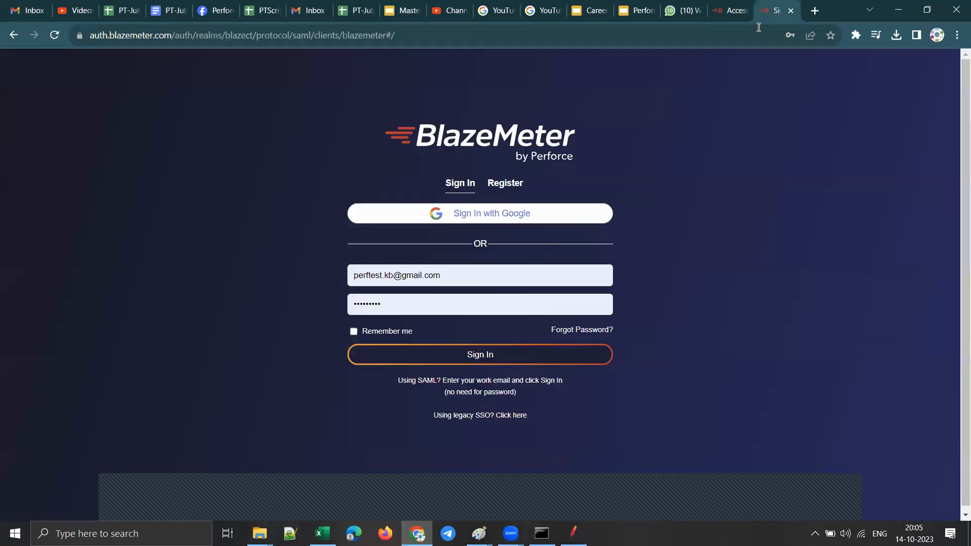
click(486, 353)
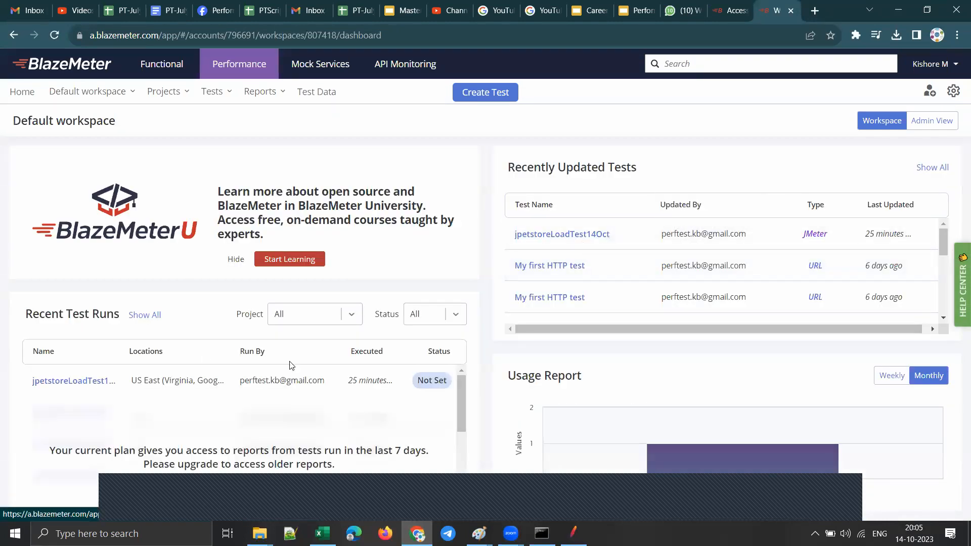
click(550, 235)
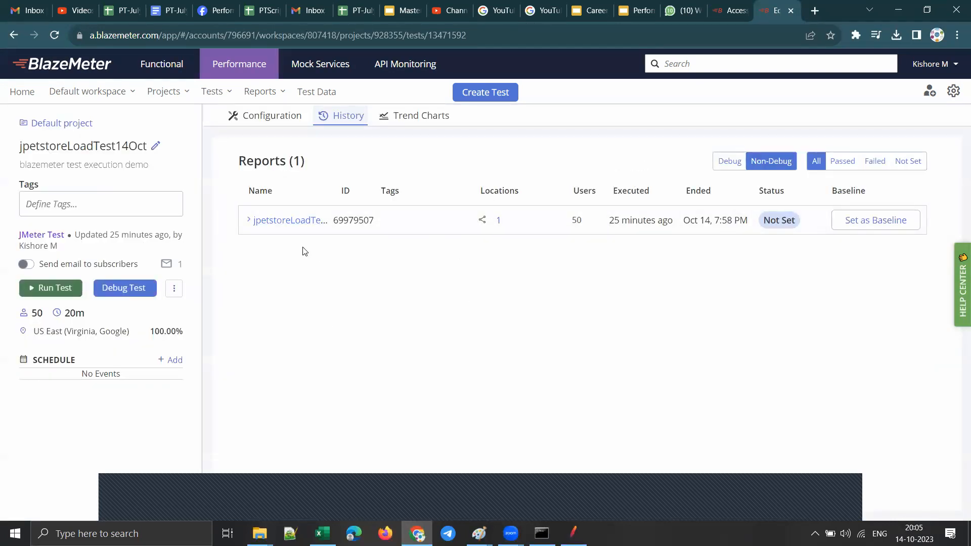
Step: Expand the report in the test's history, highlight its users, throughput, errors and average response time, and set it as the baseline
click(291, 221)
drag(310, 246, 333, 247)
drag(443, 246, 486, 246)
drag(559, 245, 586, 246)
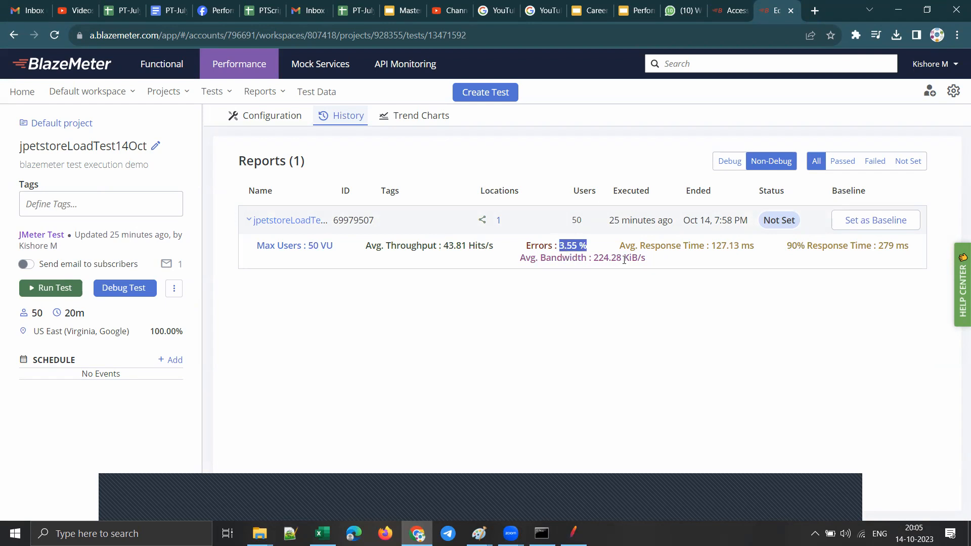
drag(710, 247, 754, 247)
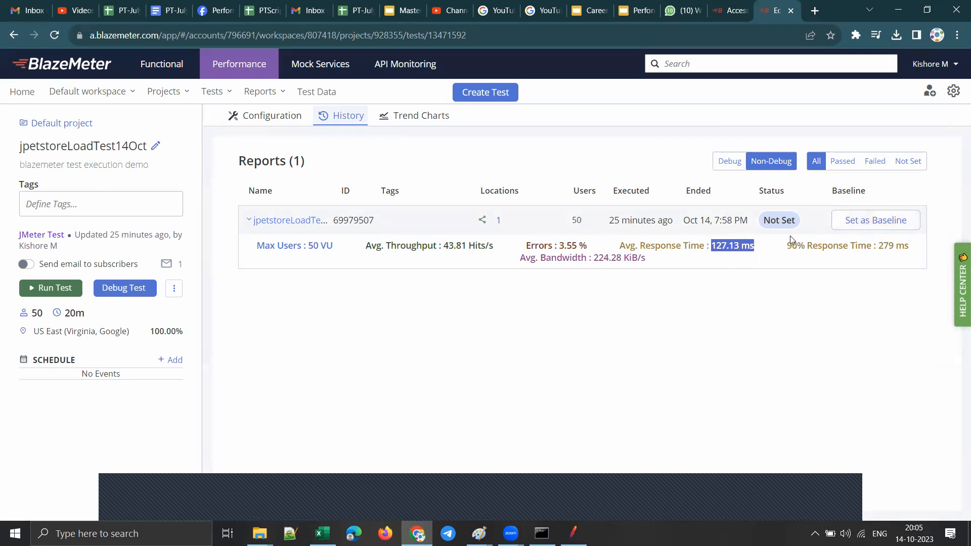
click(865, 223)
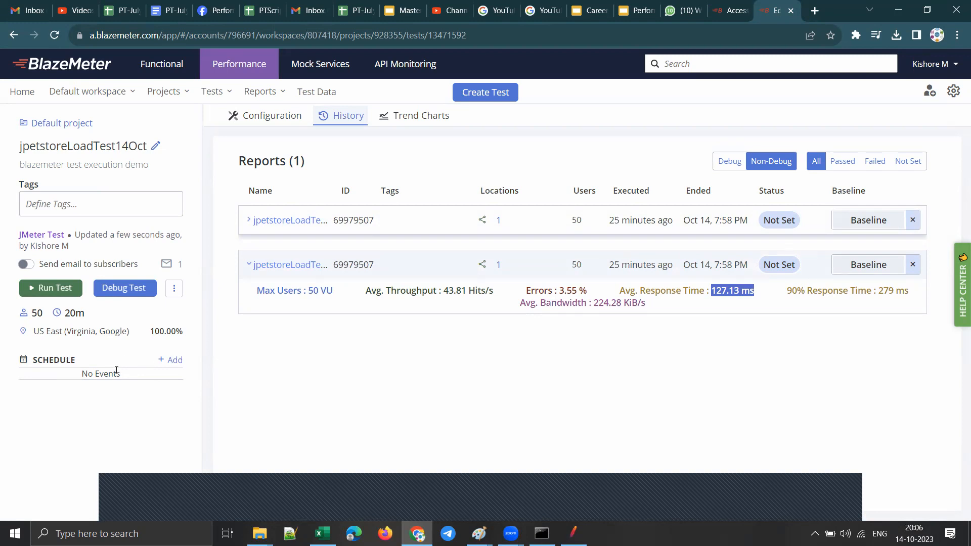
Step: Examine the test Scheduler's frequency, start time and day options, and close it without saving a schedule
click(171, 360)
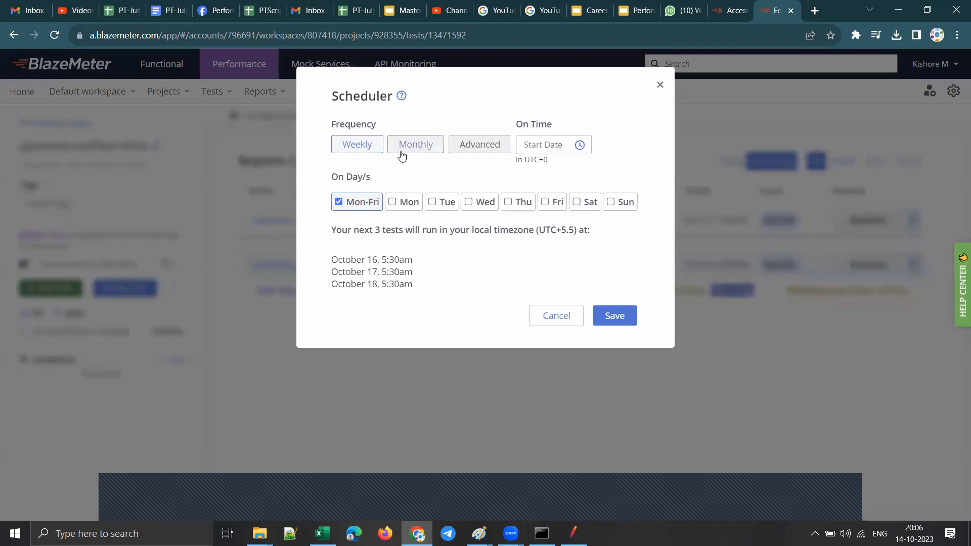
click(536, 148)
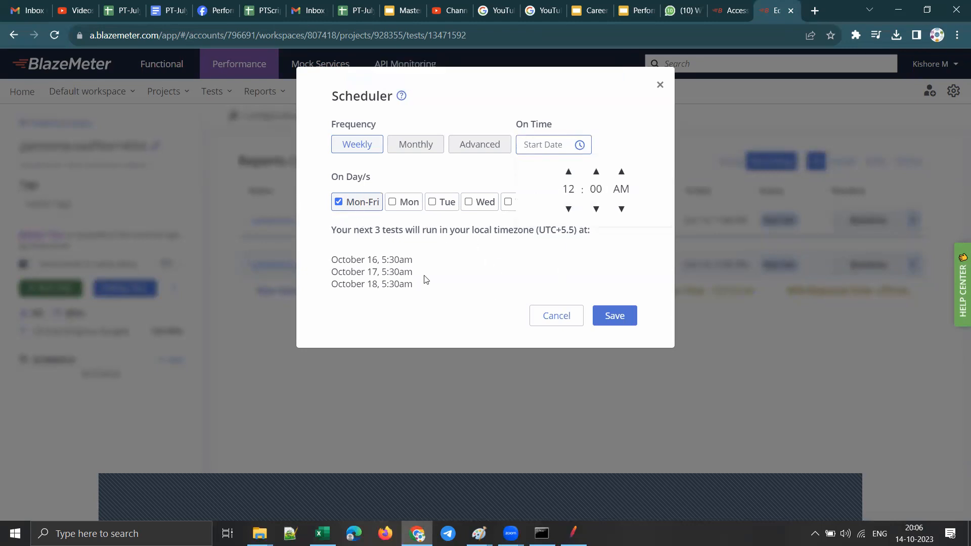
drag(328, 177, 361, 209)
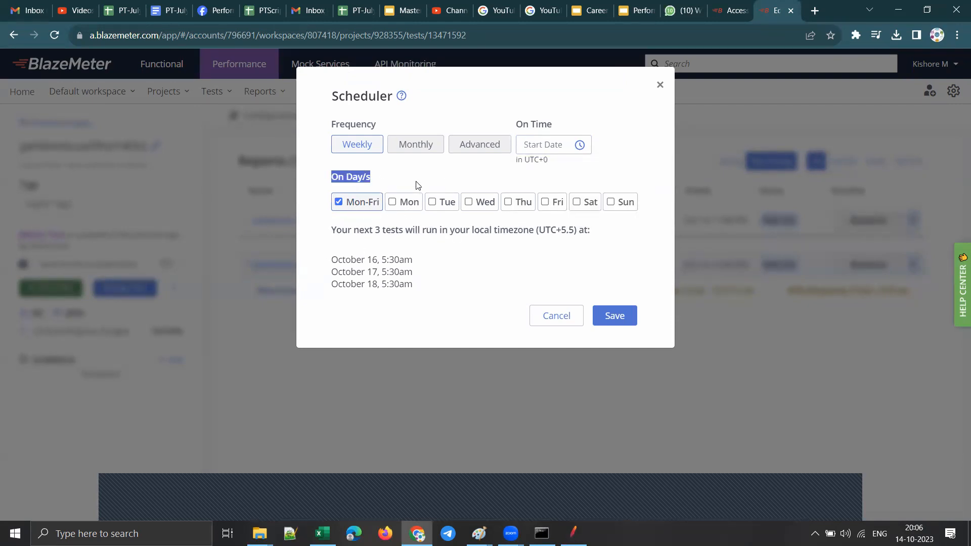
click(560, 317)
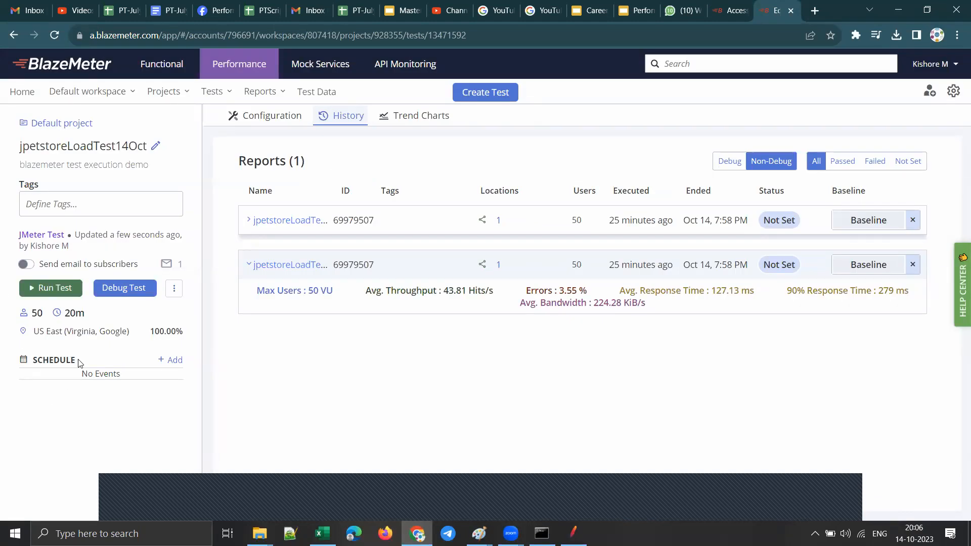
Step: Highlight the Schedule heading and examine the test's trend charts for response time, hits, latency, bandwidth, response-time deviation and duration
drag(78, 362, 27, 363)
click(432, 119)
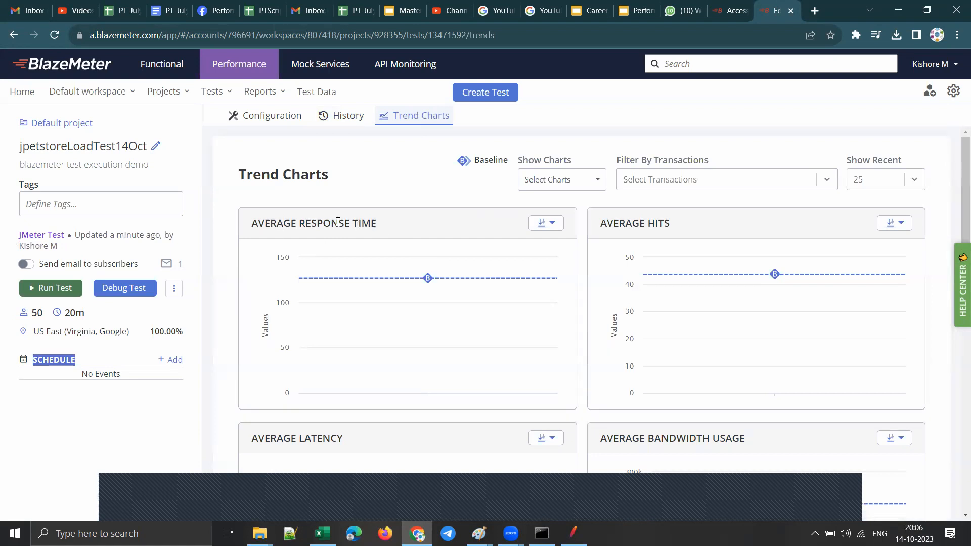
mouse_move(389, 387)
scroll(606, 443, down, 10)
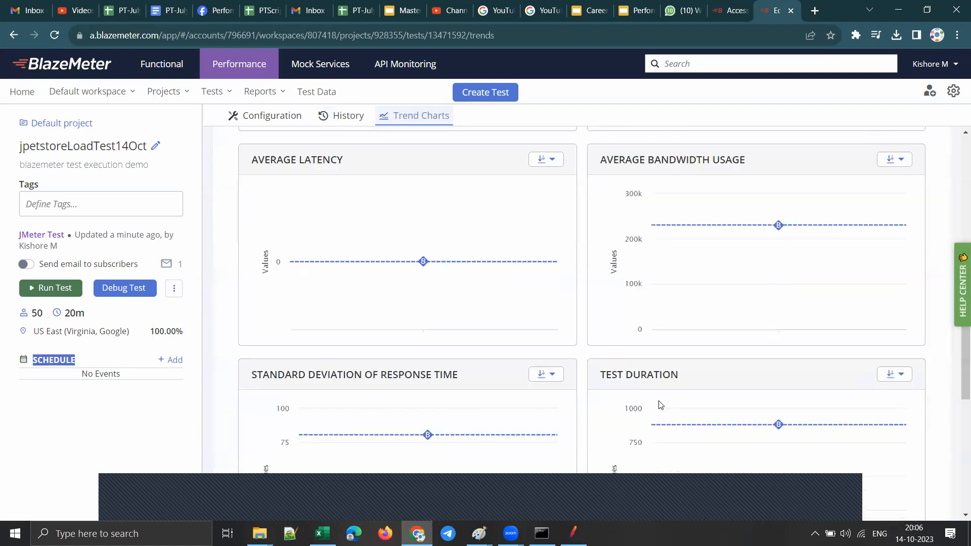
scroll(514, 303, up, 10)
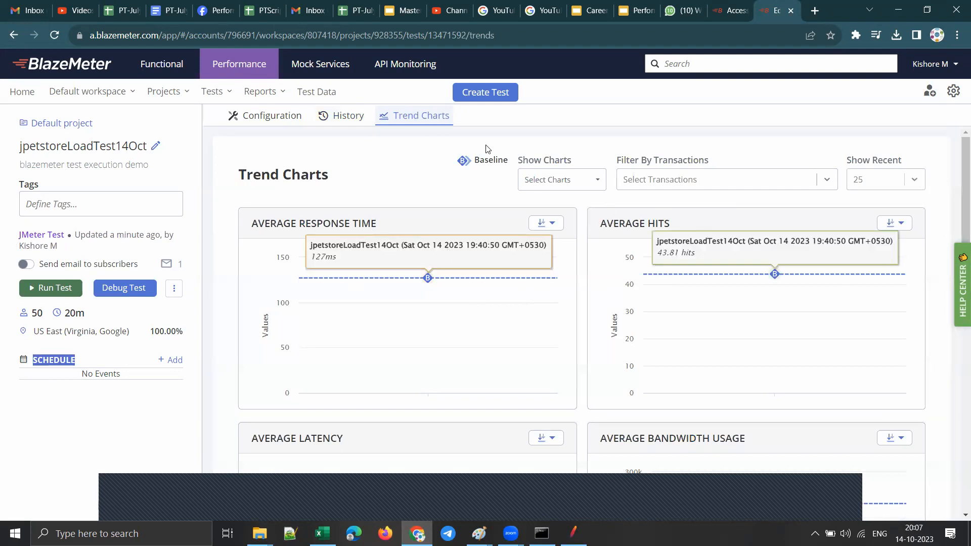
Step: Return to the test configuration, inspect the Help Center's new support ticket form and its file attachment option, and close it without submitting
click(284, 119)
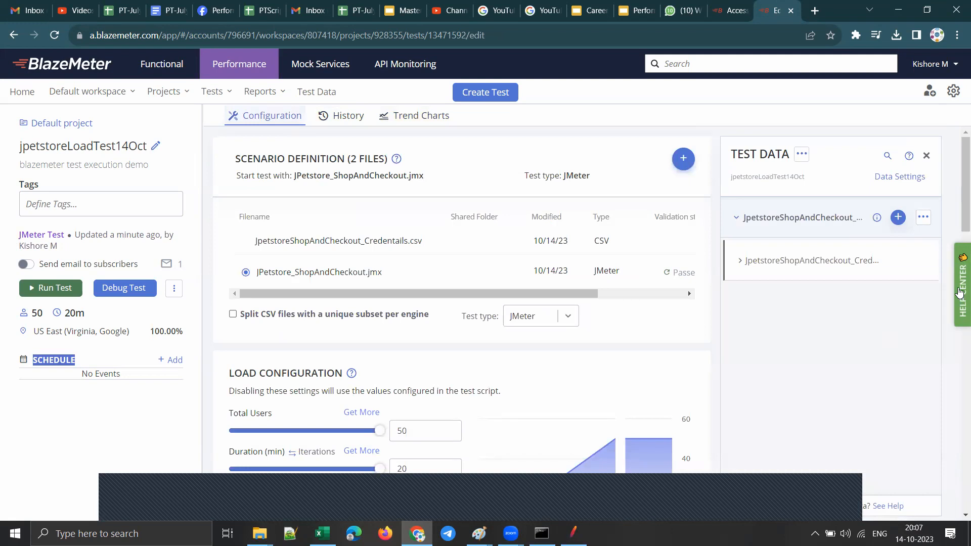
click(959, 293)
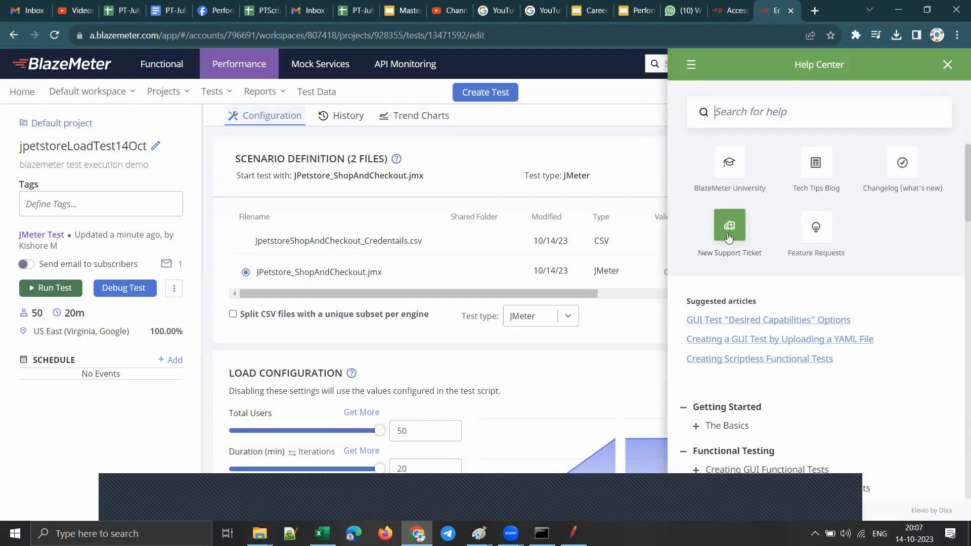
click(728, 237)
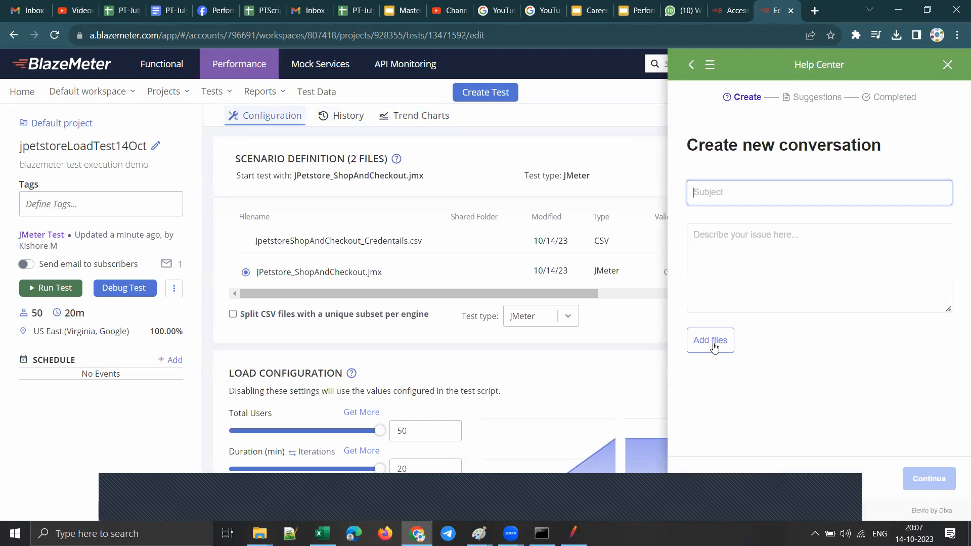
click(714, 346)
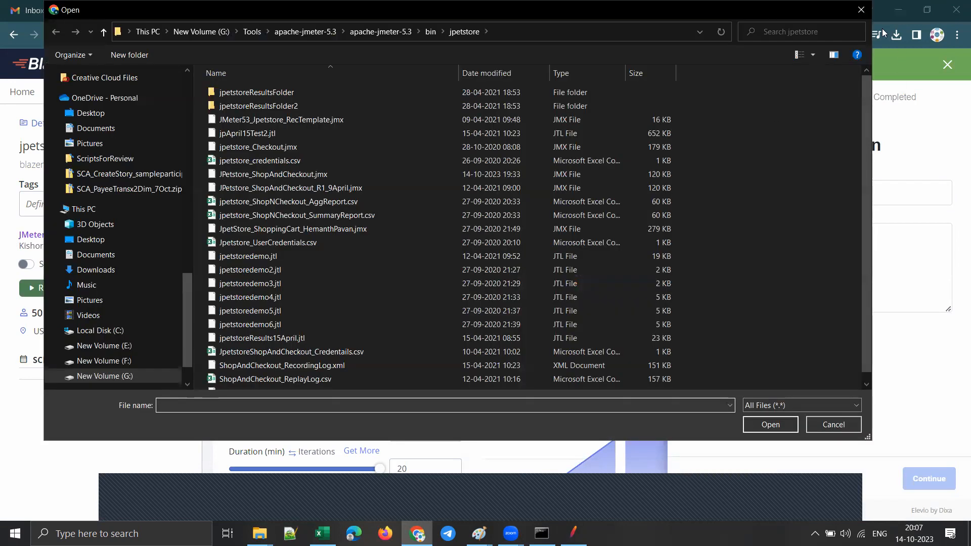
click(861, 9)
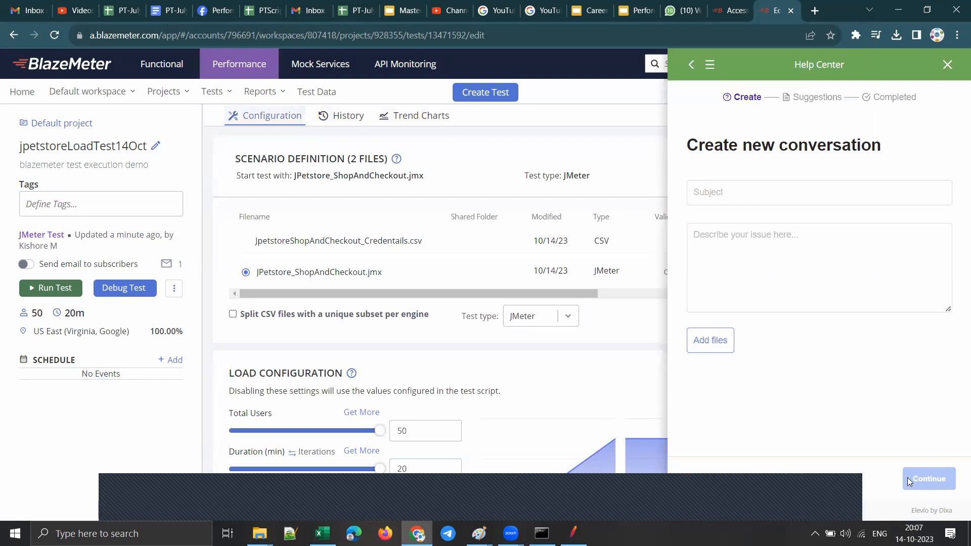
click(947, 65)
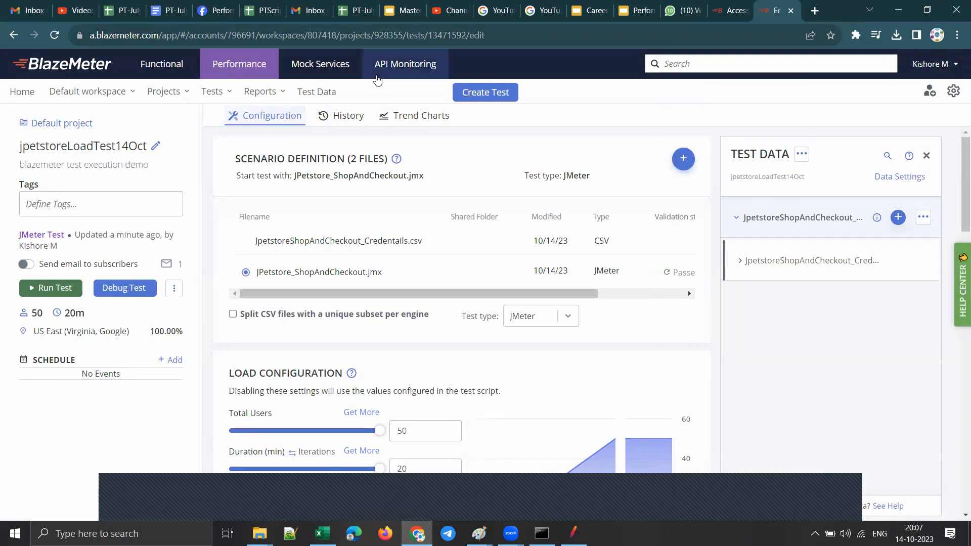
Step: Switch to the Master BlazeMeter Performance Testing slides and highlight the Free starter and Unleashed plans' support levels in the Plan Comparison table
click(403, 11)
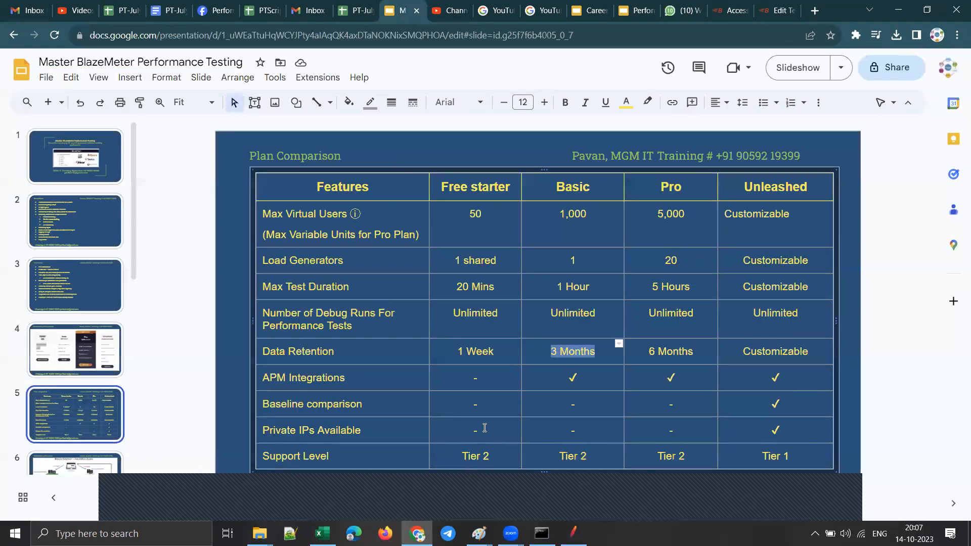
drag(492, 456, 463, 456)
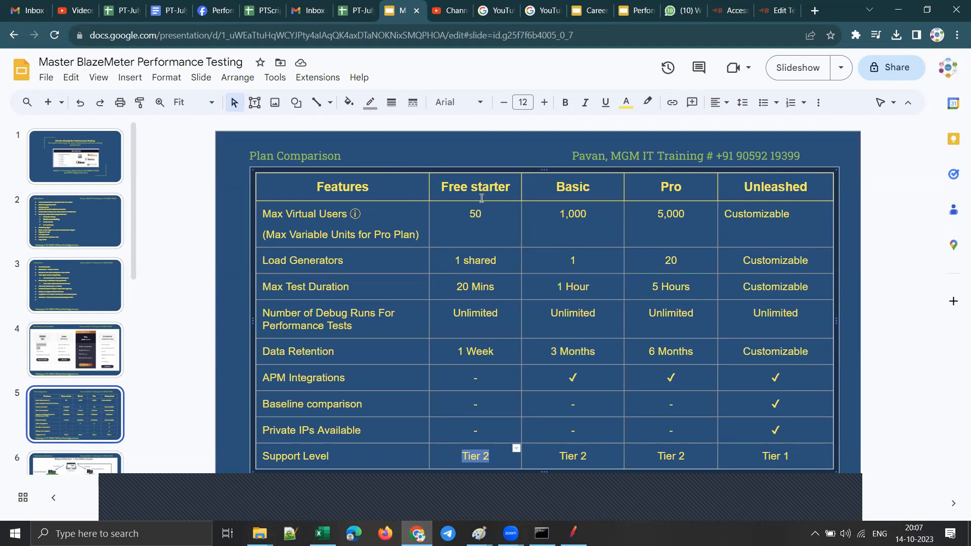
drag(473, 188, 508, 188)
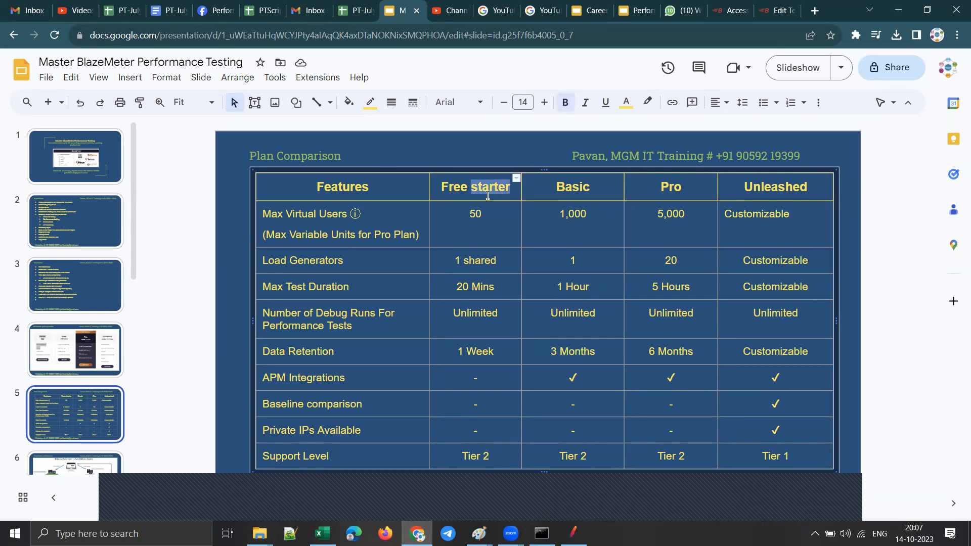
drag(491, 454, 462, 455)
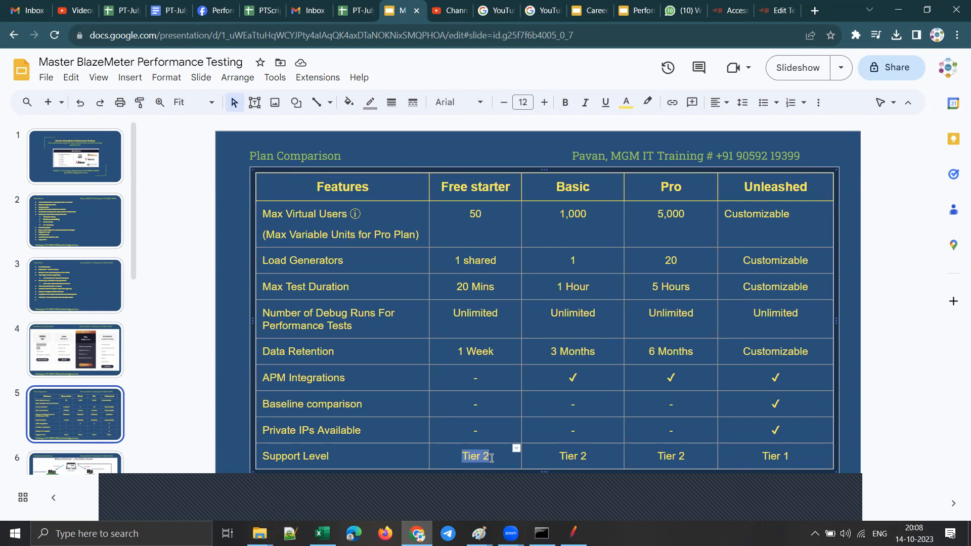
drag(793, 458, 761, 457)
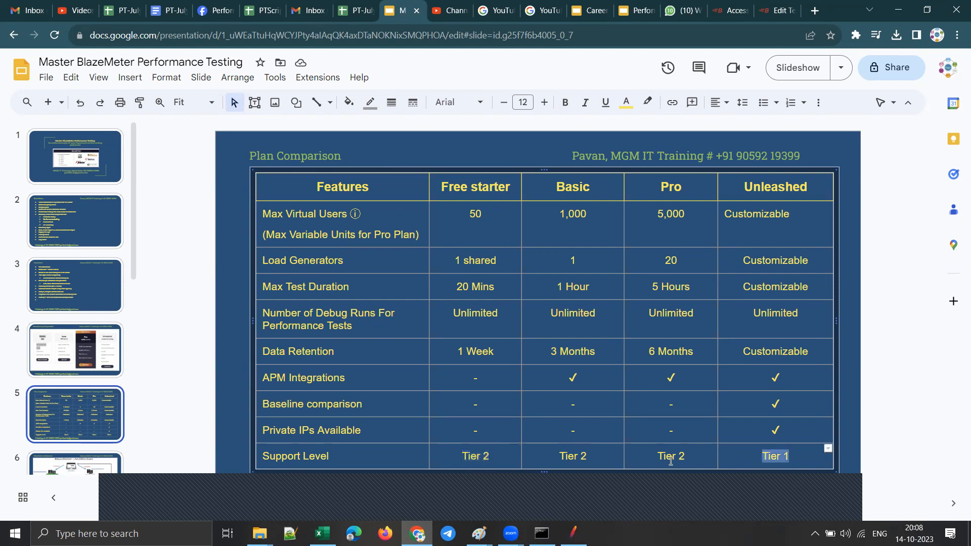
drag(501, 454, 454, 458)
drag(787, 456, 760, 455)
drag(497, 461, 461, 460)
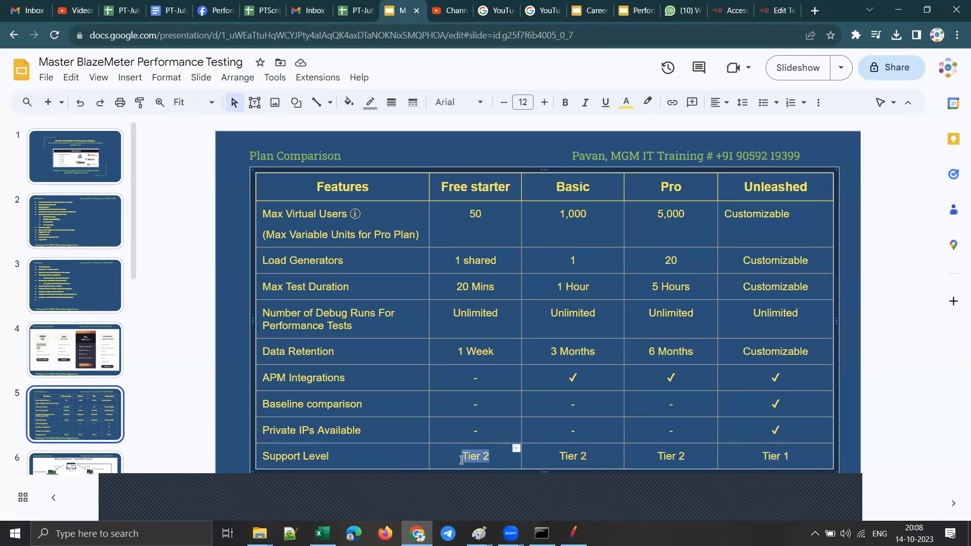
Step: Switch to BlazeMeter and examine the test configuration's APM Integration section and Java version options, highlighting the APM description
click(776, 11)
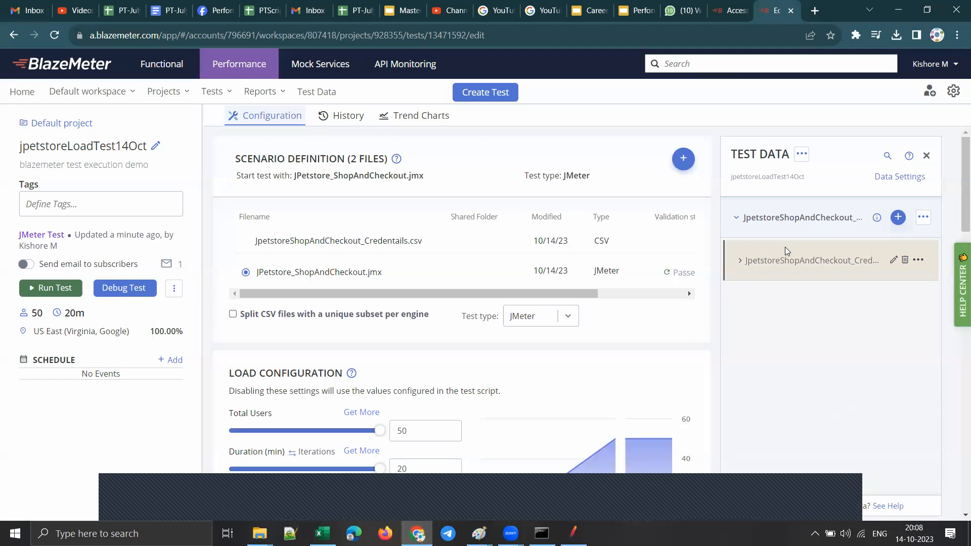
scroll(784, 247, down, 10)
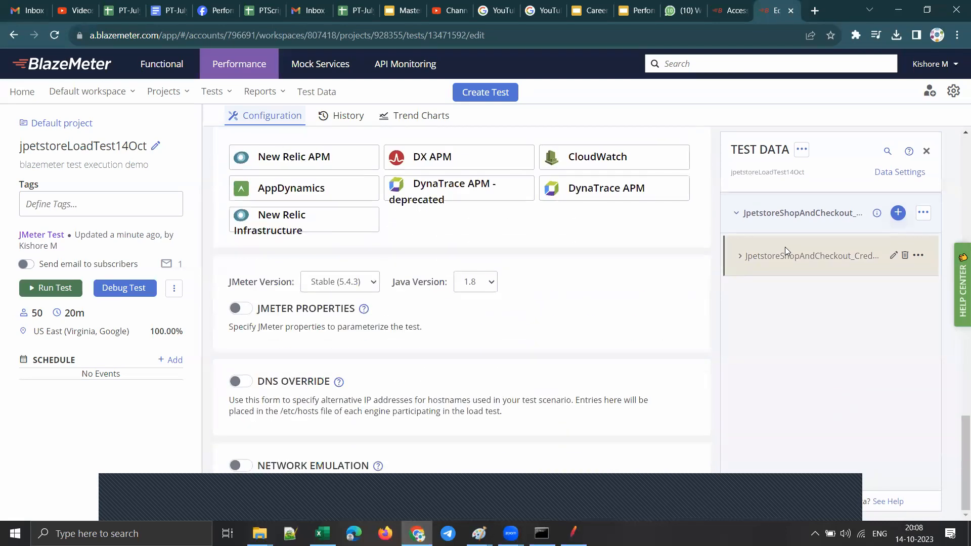
scroll(784, 253, up, 4)
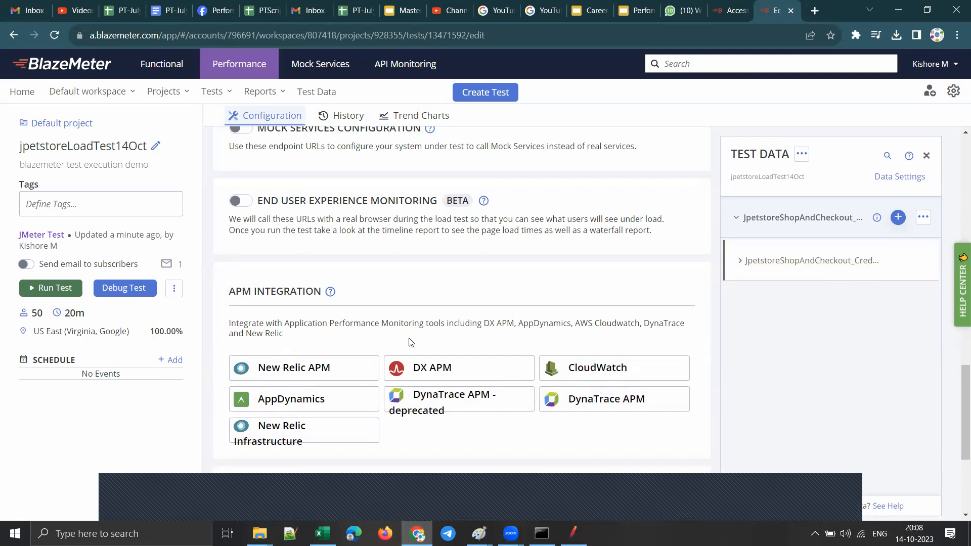
drag(299, 317, 677, 334)
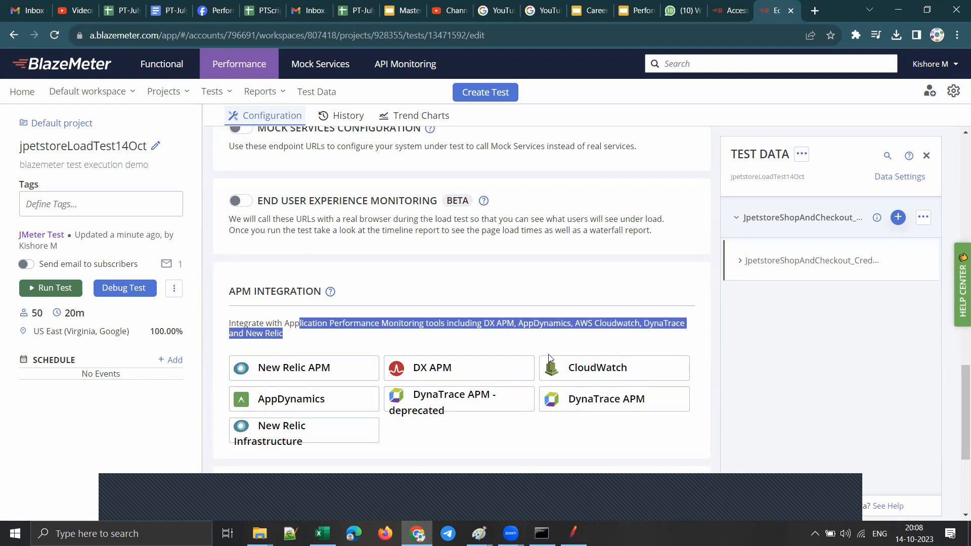
scroll(666, 427, down, 4)
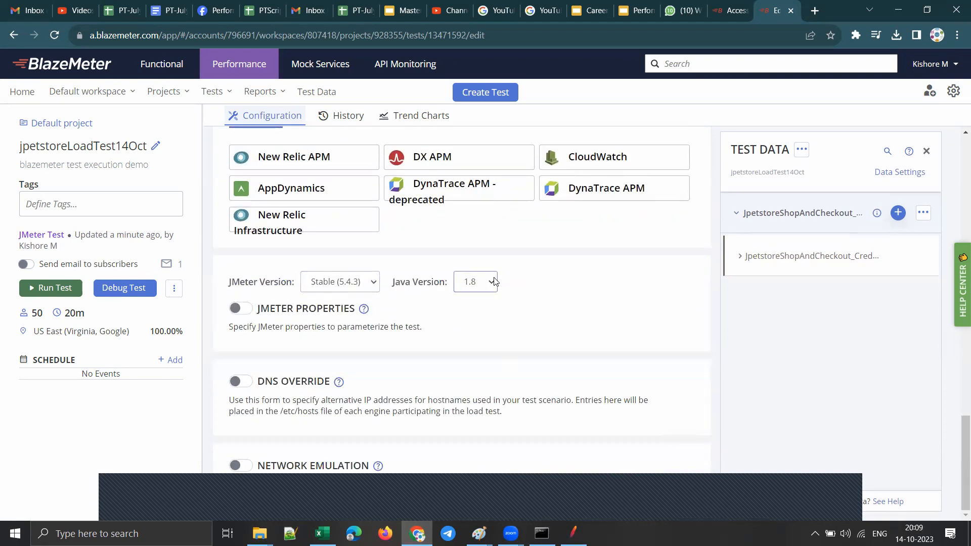
click(476, 283)
click(522, 306)
scroll(458, 330, up, 15)
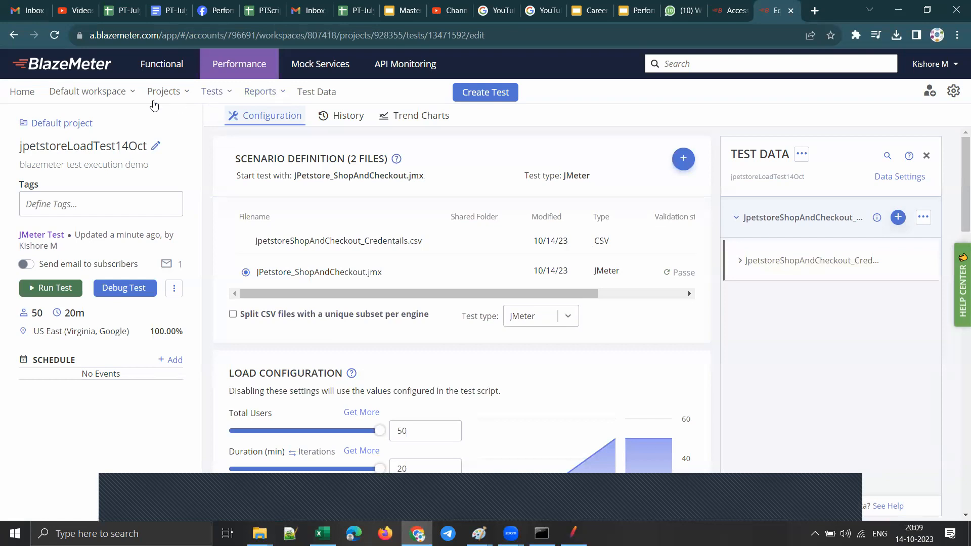
Step: Look through the recent projects and recently active tests, and open the recent jpetstoreLoadTest14Oct report
click(172, 94)
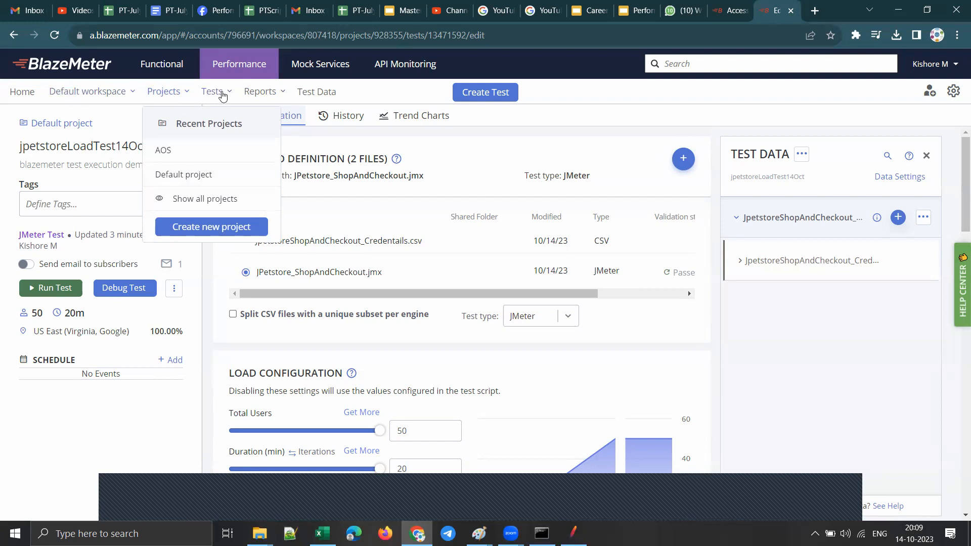
click(221, 93)
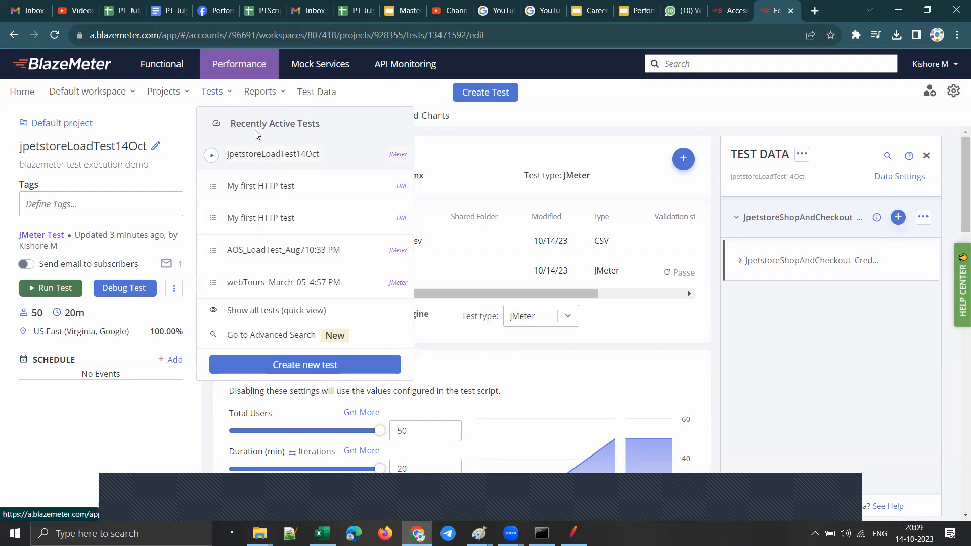
click(261, 94)
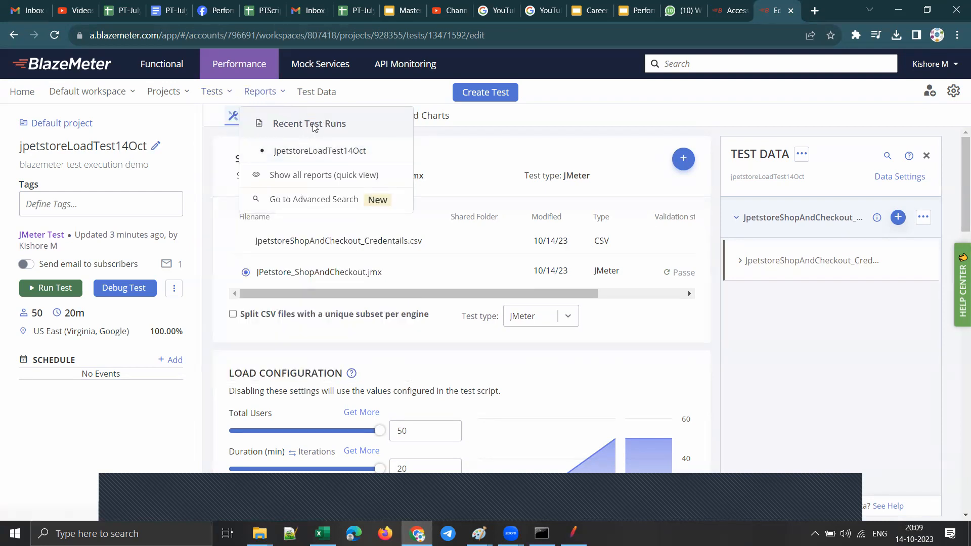
click(308, 151)
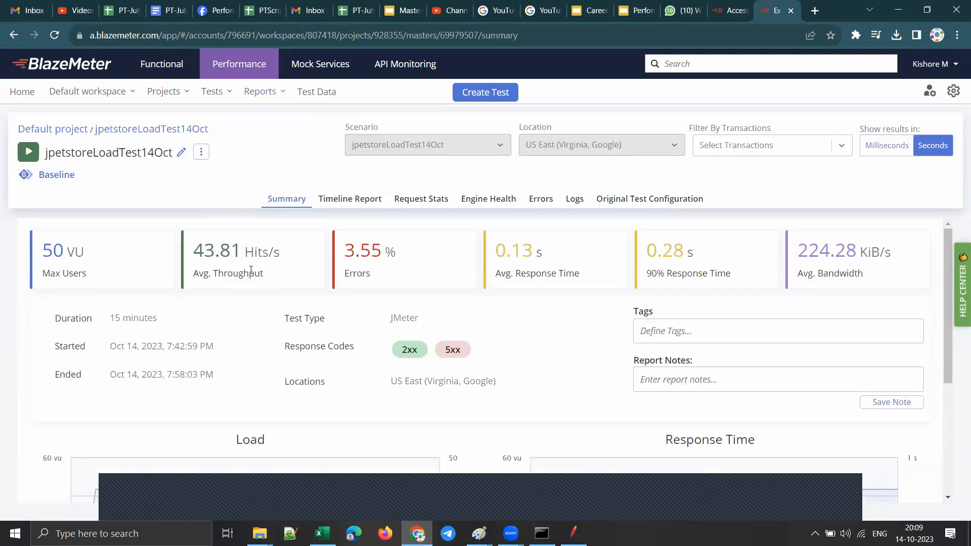
Step: Open the report's sharing options, copy its shareable link and close the sharing dialog
click(201, 151)
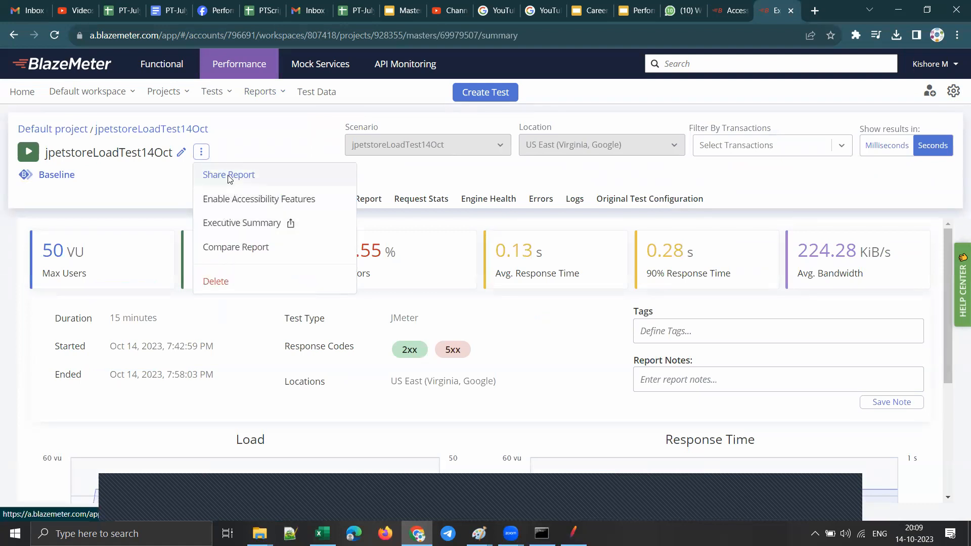
click(209, 175)
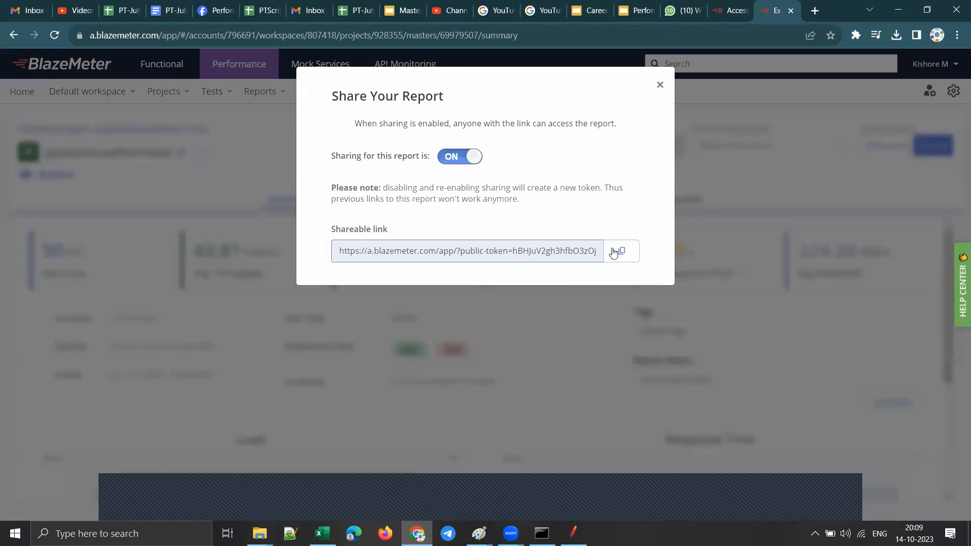
drag(402, 233, 318, 221)
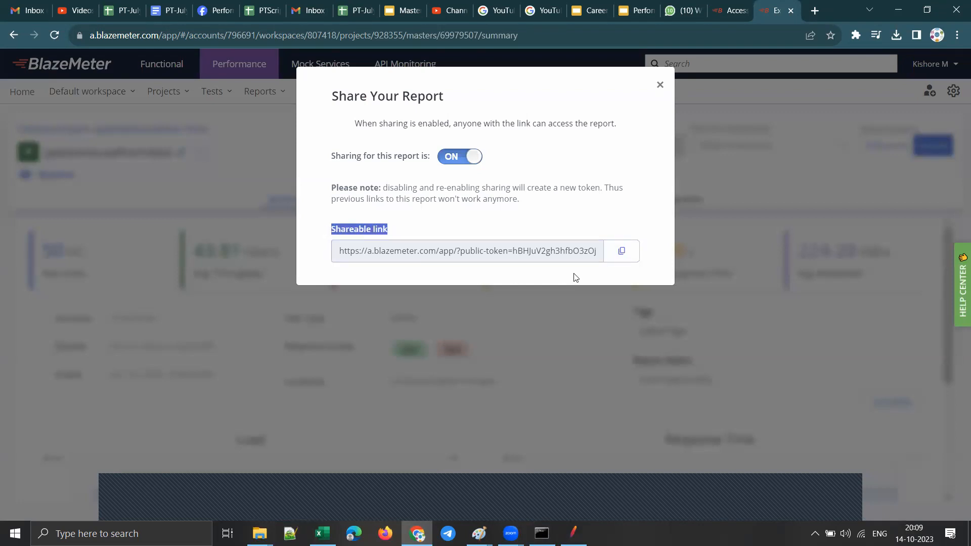
click(622, 253)
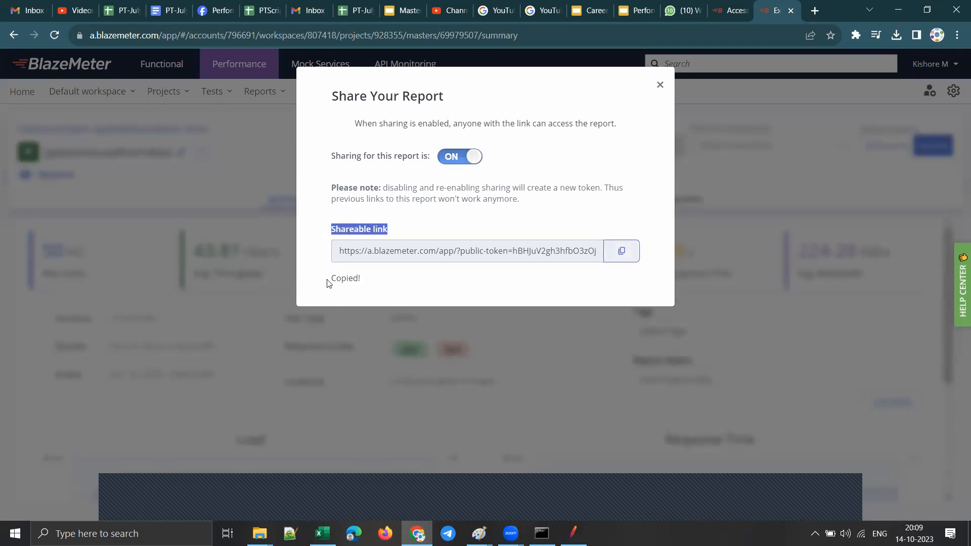
drag(373, 281, 329, 278)
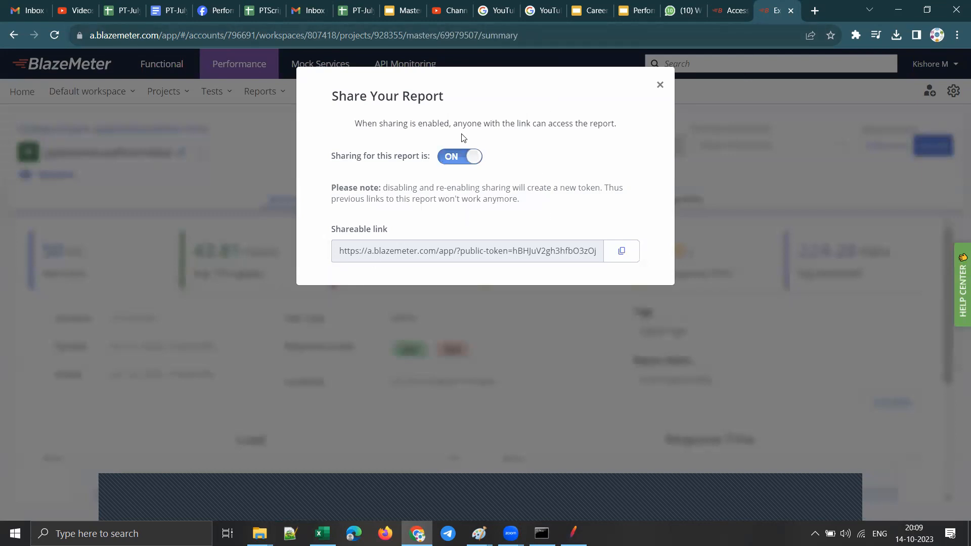
click(660, 85)
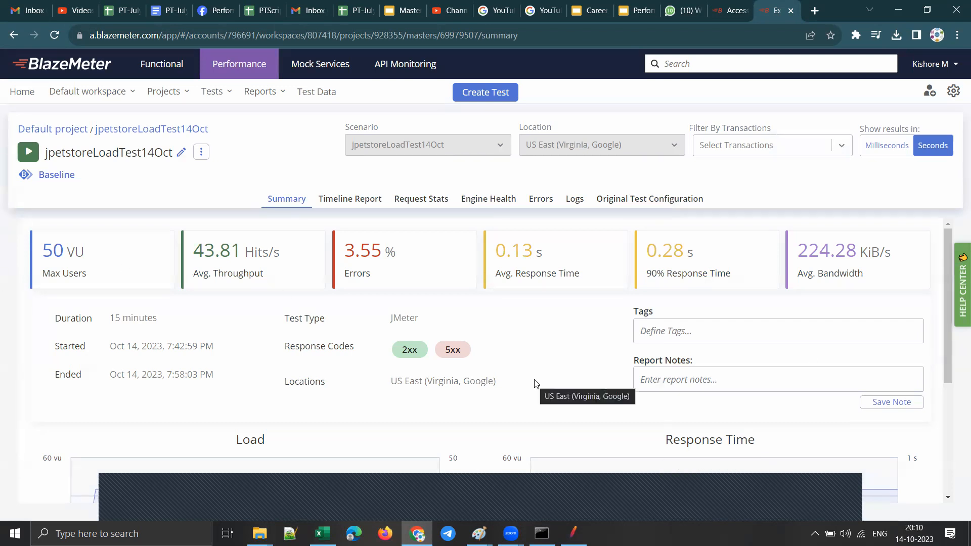
Step: Review the report summary's Load and Response Time charts, check the workspace's shared test data entities, and return to the home dashboard
scroll(505, 303, down, 4)
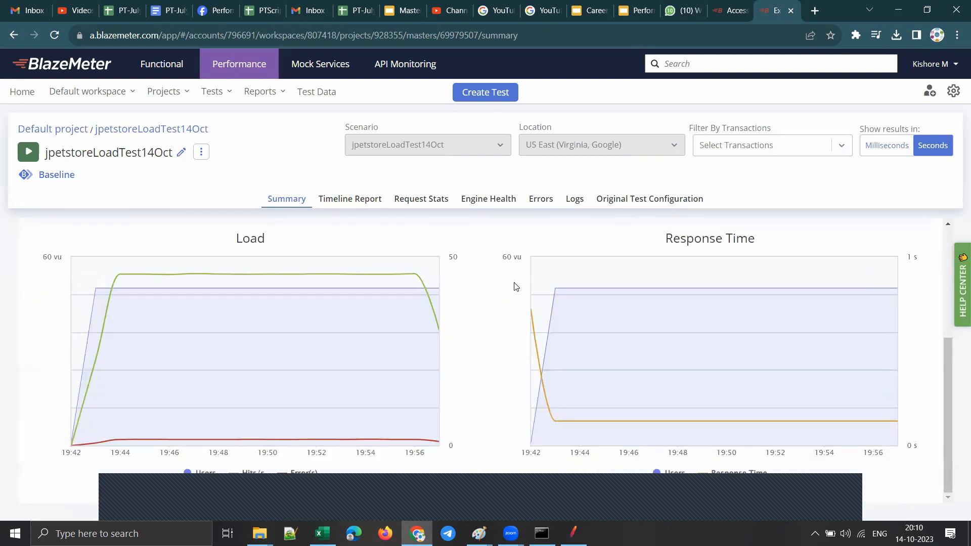
scroll(596, 289, up, 4)
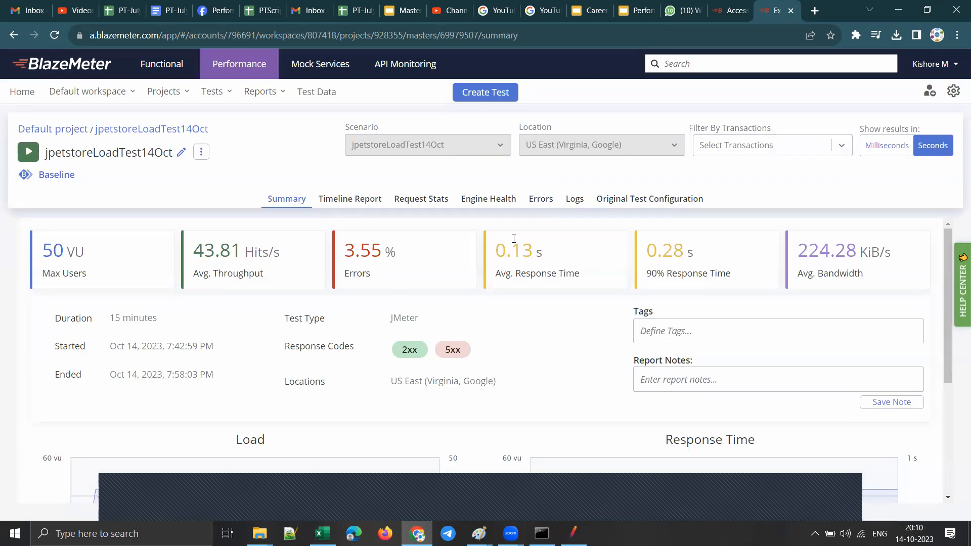
click(315, 92)
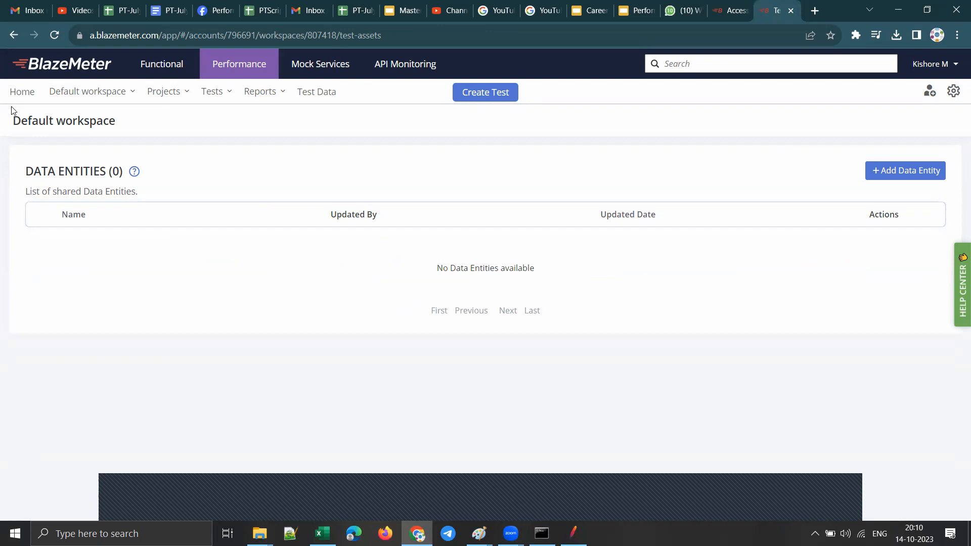
click(16, 94)
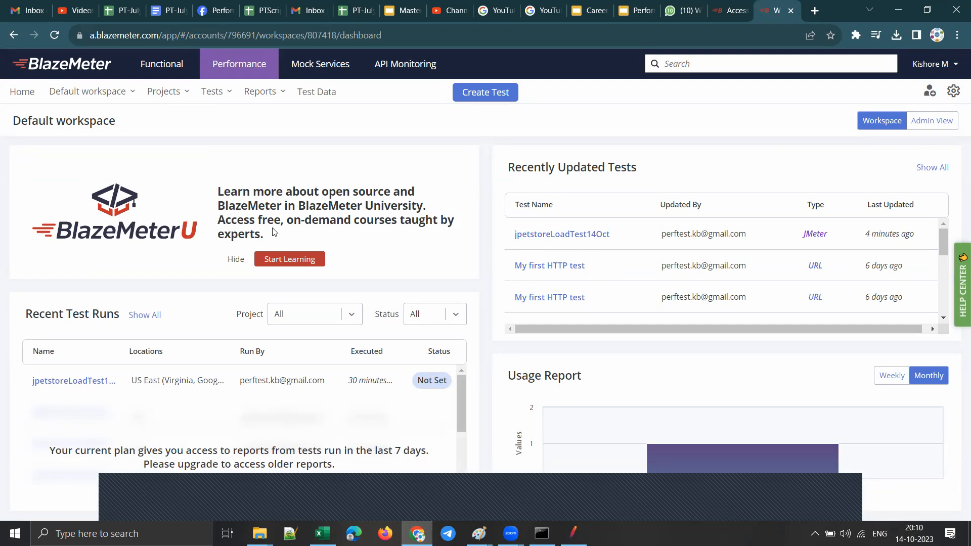
Step: Open the BlazeMeter University login page, return to the dashboard and highlight the notice on report access for the last 7 days
click(281, 263)
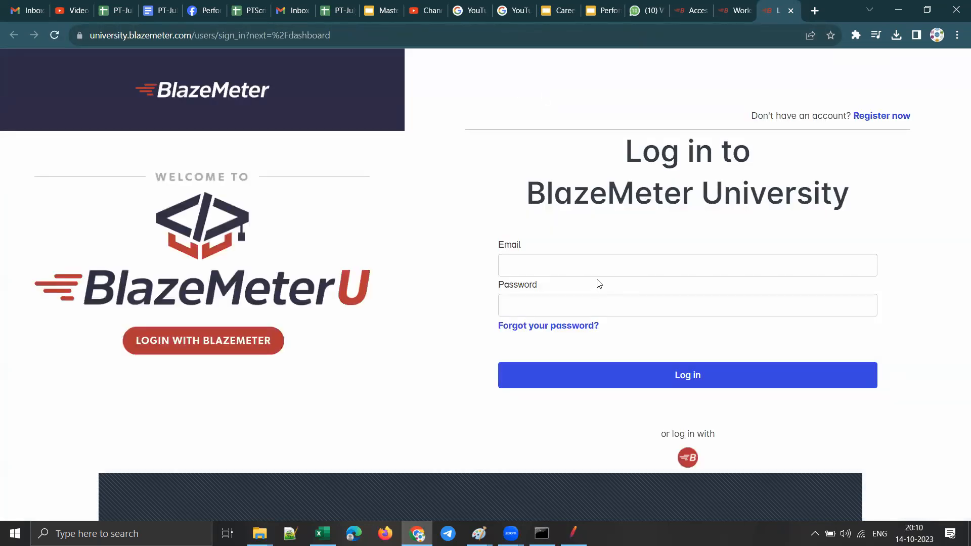
click(731, 10)
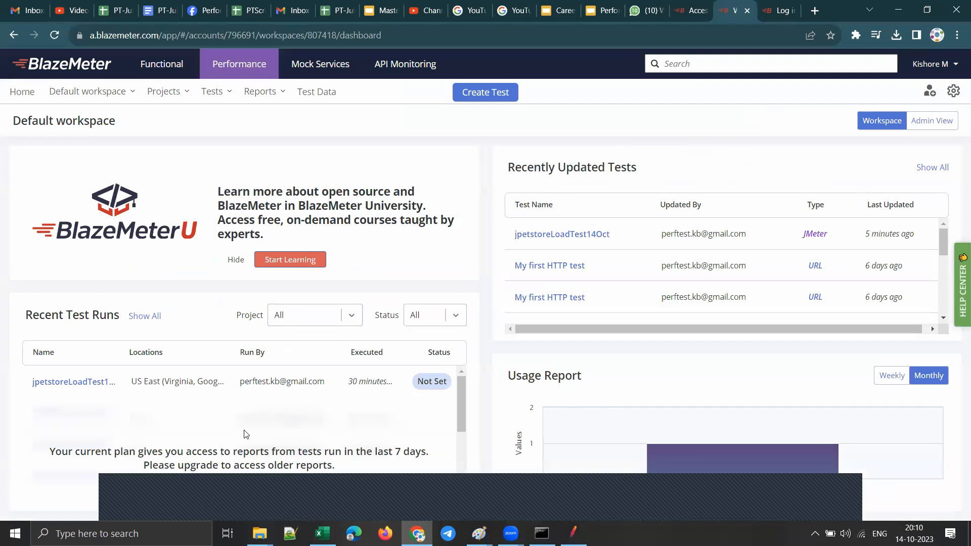
scroll(253, 399, down, 3)
scroll(202, 435, up, 3)
scroll(468, 408, down, 1)
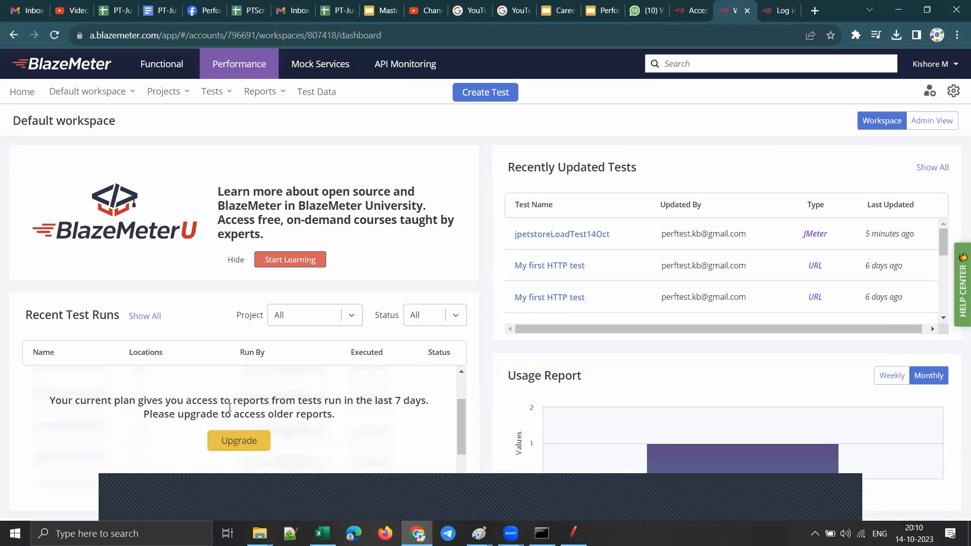
drag(92, 400, 426, 403)
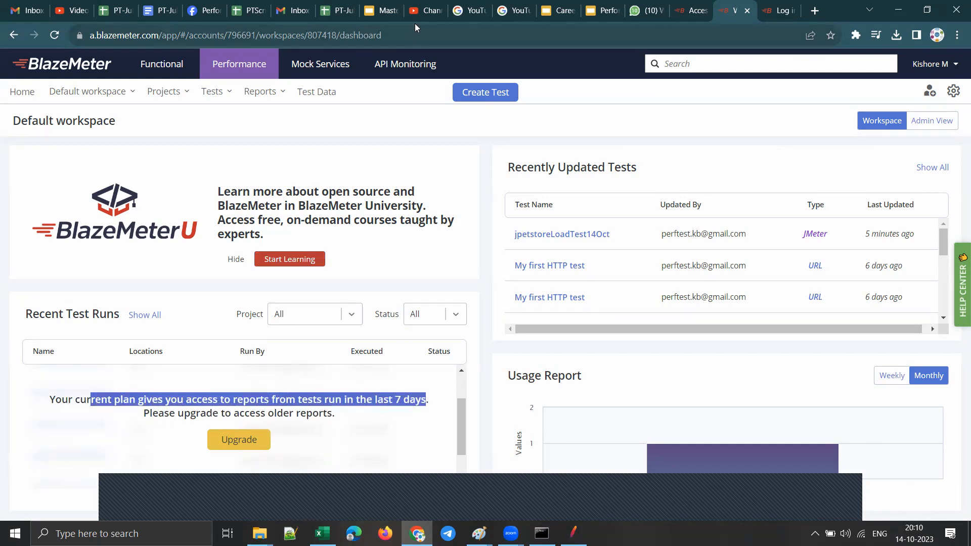
Step: Switch to the Plan Comparison slide in Google Slides and highlight the Free starter and Basic data retention and Basic's APM Integrations mark
click(373, 8)
drag(496, 355, 459, 350)
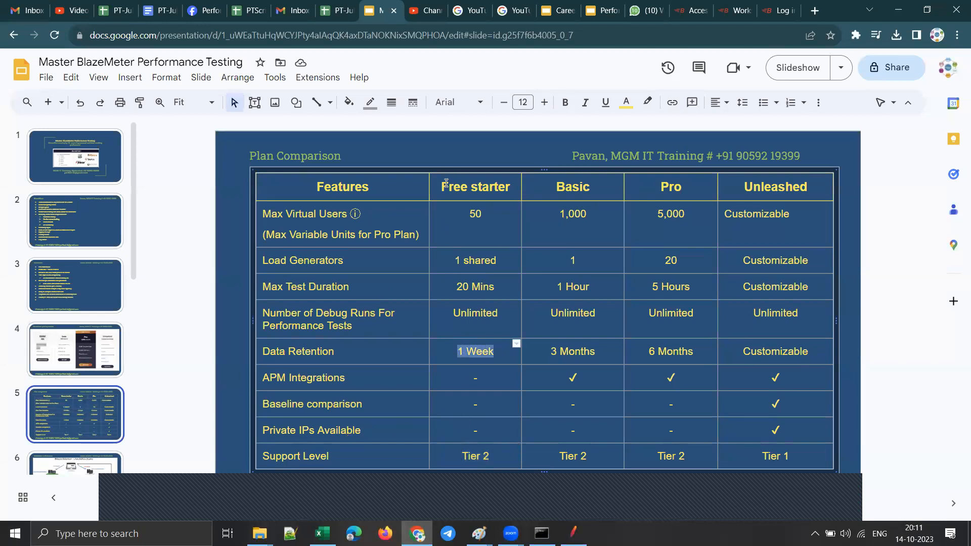
drag(446, 183, 482, 186)
drag(500, 350, 457, 350)
drag(550, 351, 595, 351)
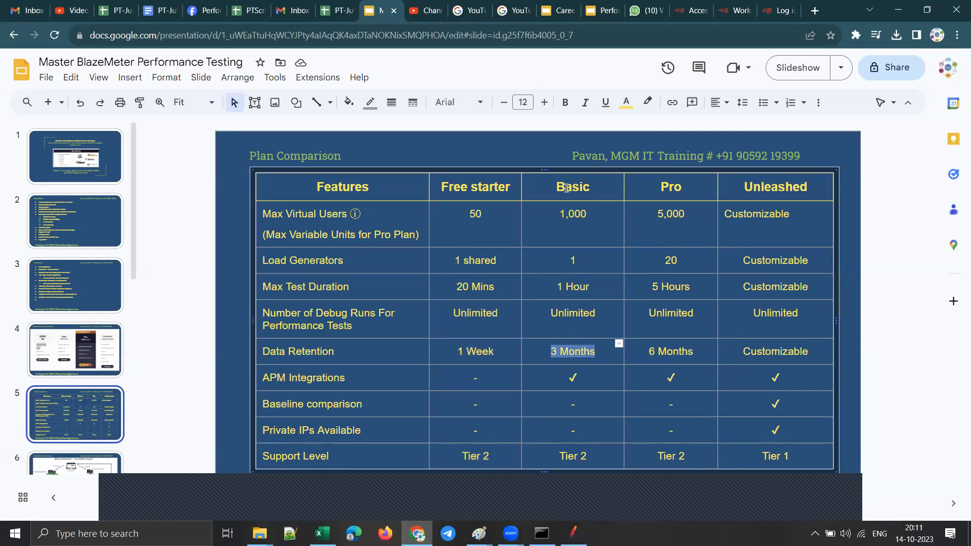
drag(556, 188, 587, 189)
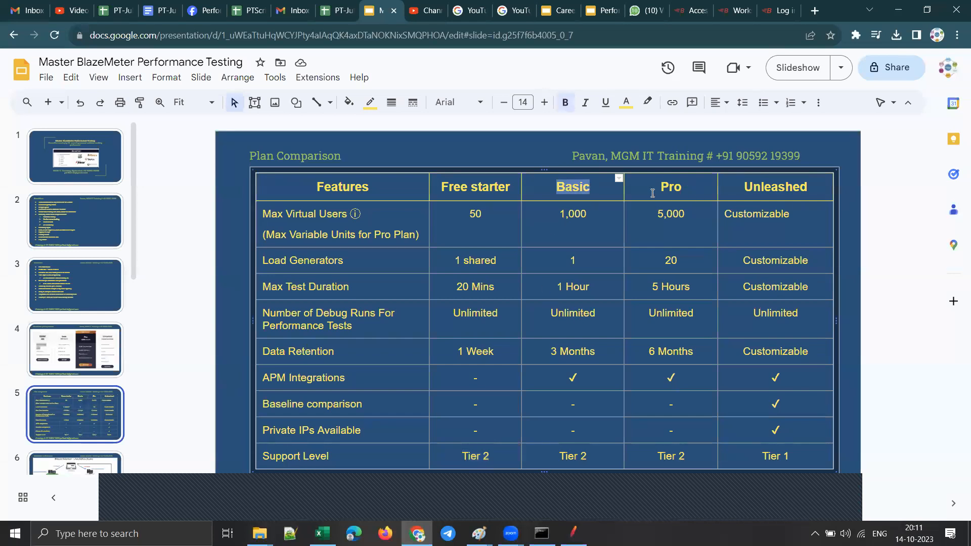
drag(596, 351, 550, 353)
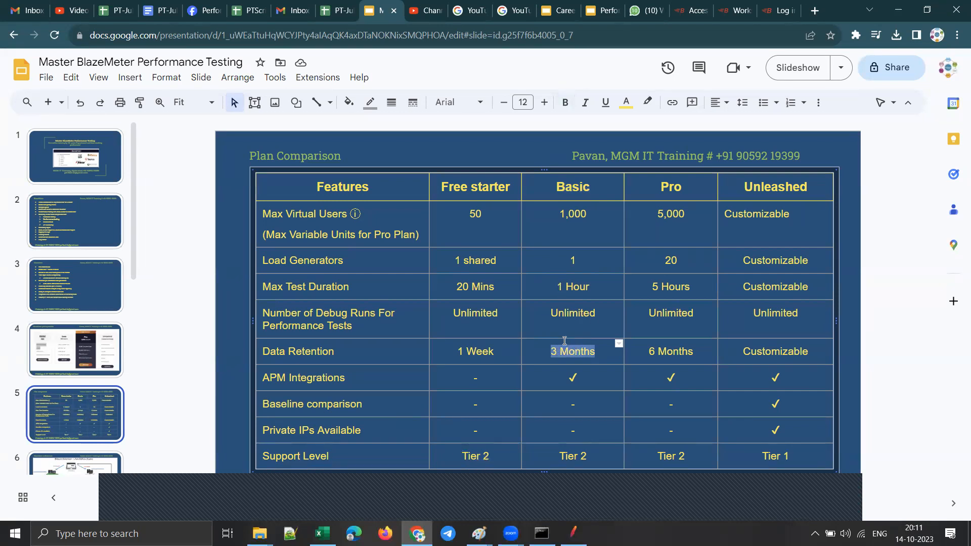
drag(575, 380, 565, 380)
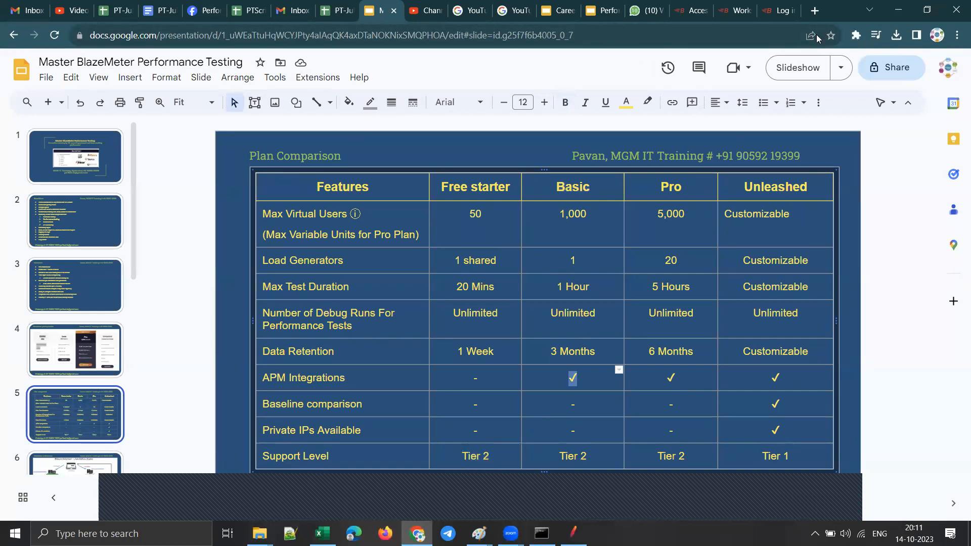
Step: Close the BlazeMeter University login page and return to the Default workspace's home dashboard
click(779, 12)
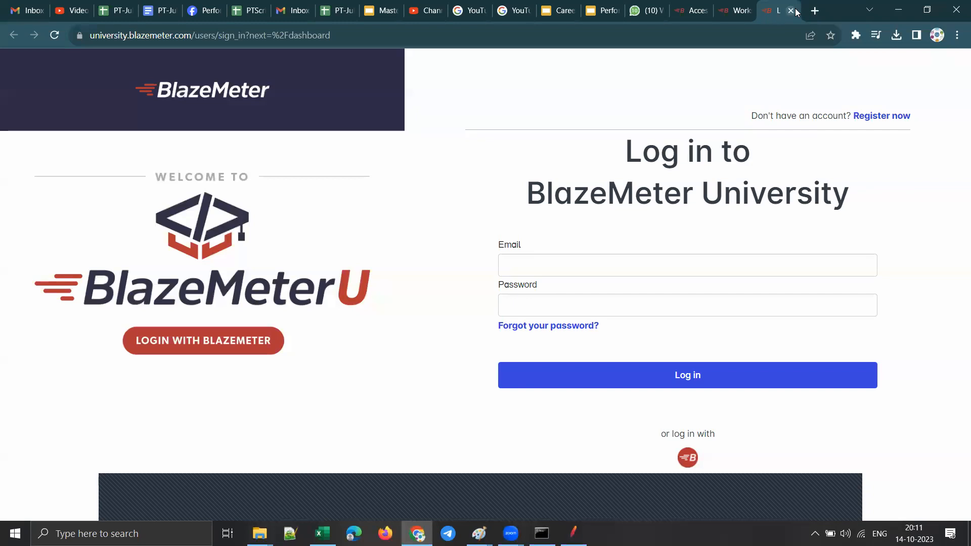
click(790, 10)
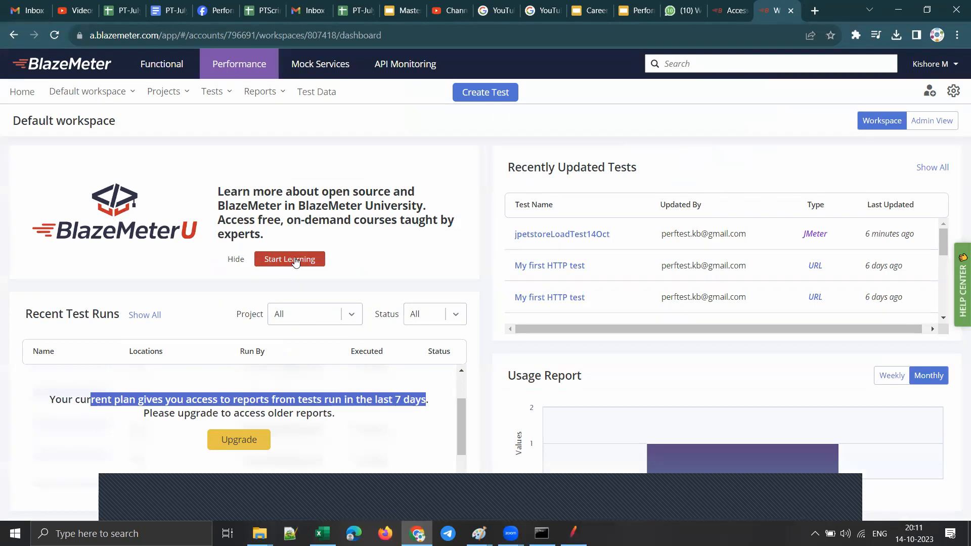
click(521, 71)
click(844, 501)
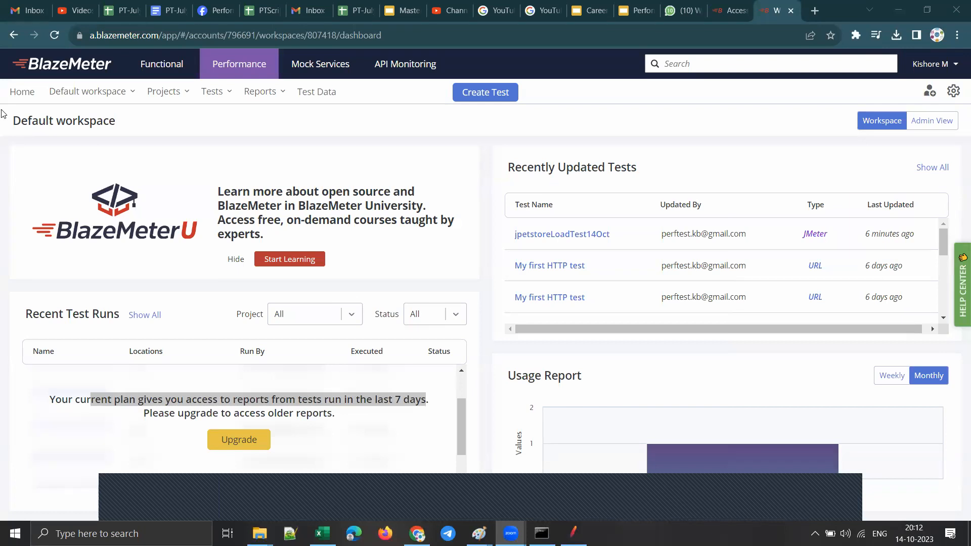
click(21, 92)
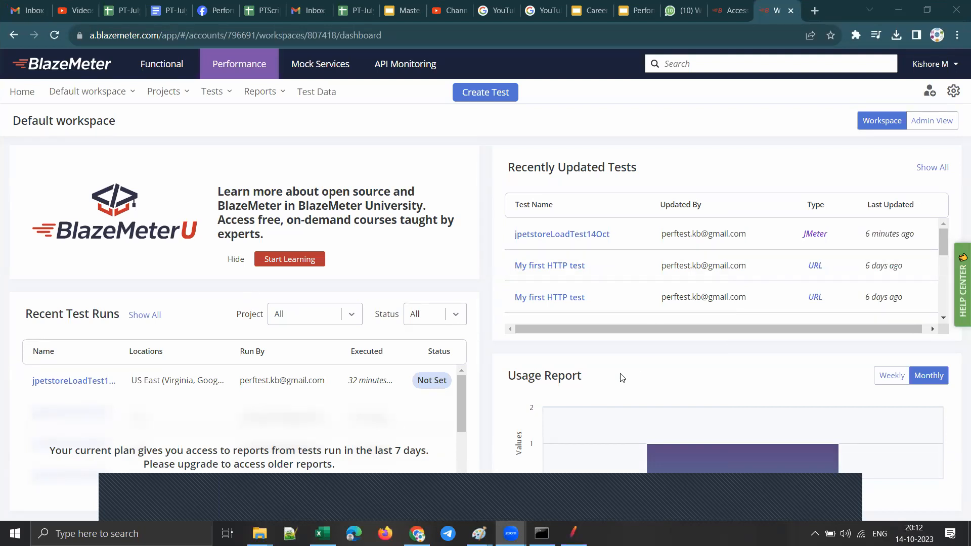
Step: Look at the Gmail inbox and close the YouTube Studio channel dashboard page
click(27, 14)
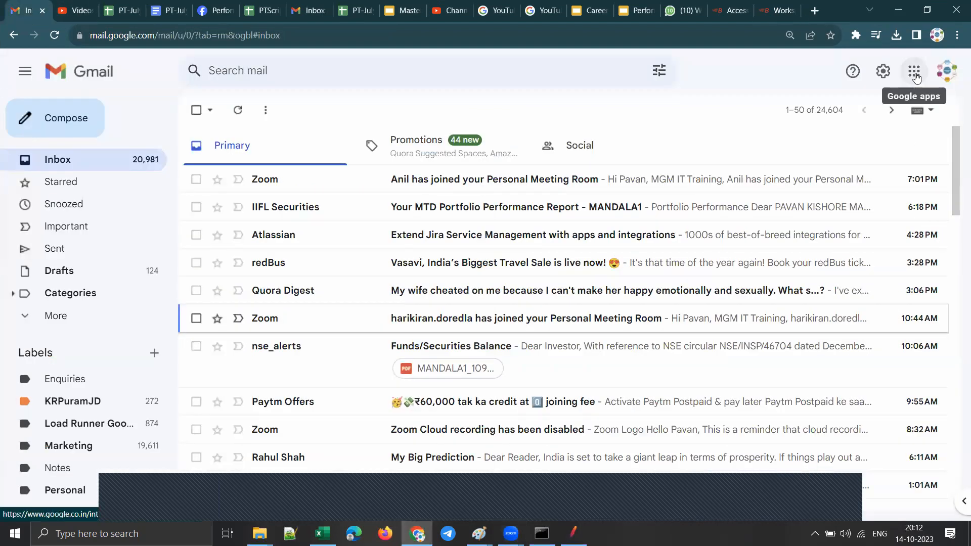
click(455, 12)
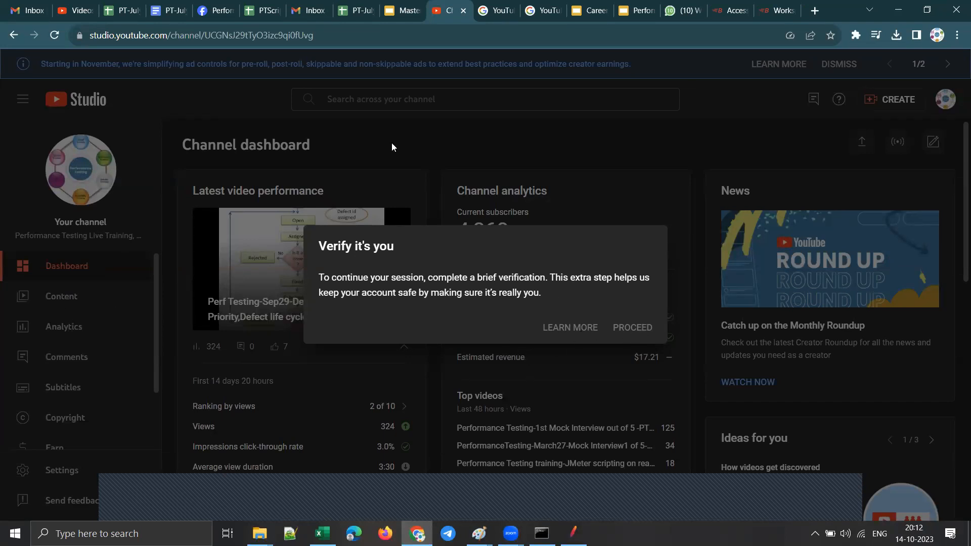
click(464, 11)
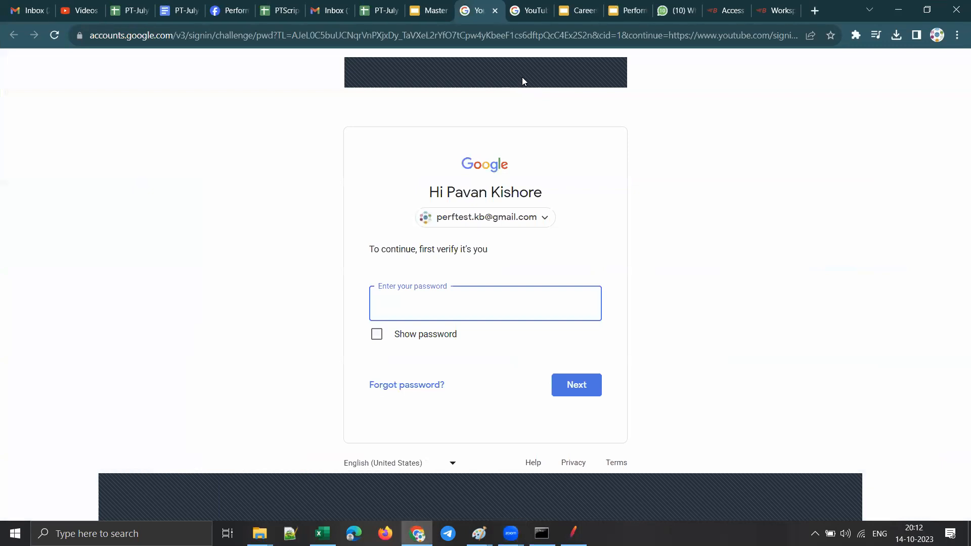
Step: Switch to the YouTube Studio playlist page and look through the training videos in the July playlist
click(90, 15)
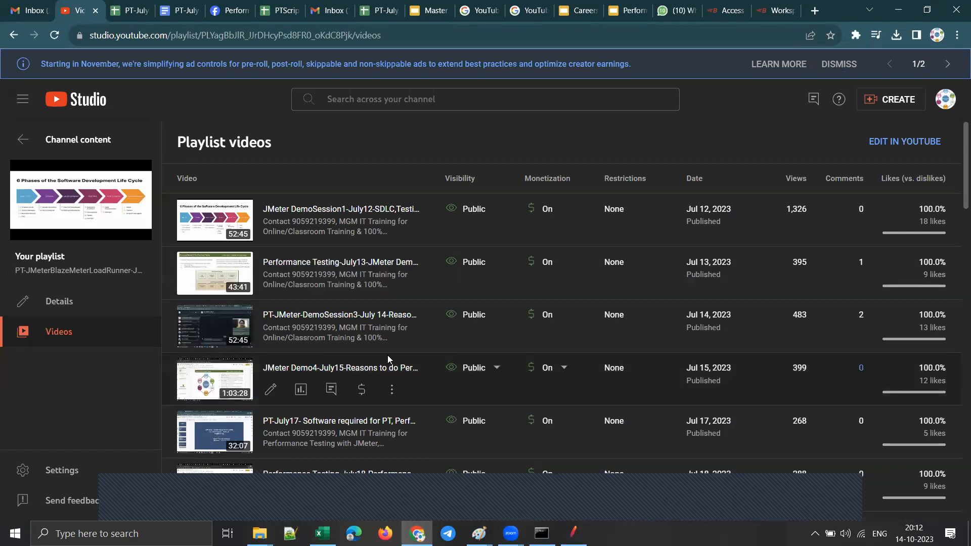
scroll(431, 342, down, 2)
scroll(364, 374, down, 7)
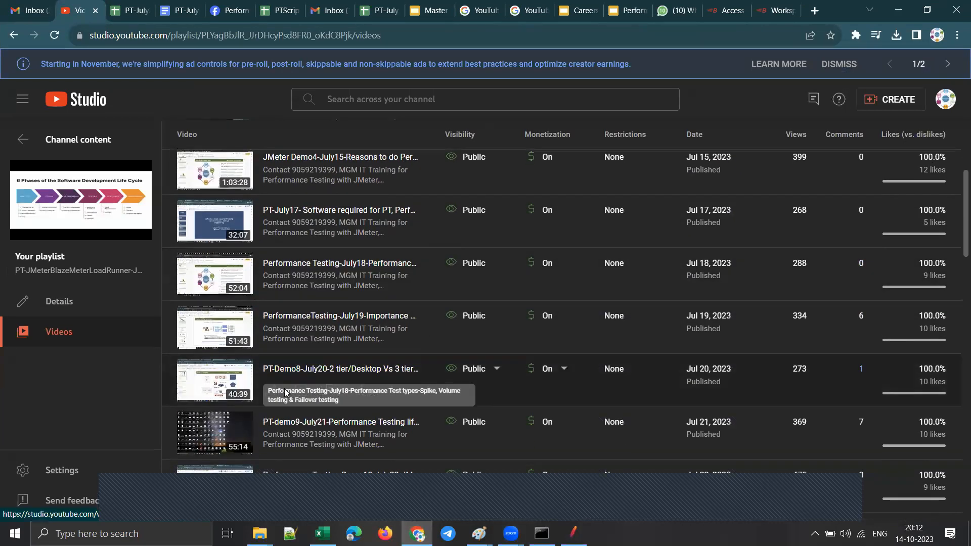
scroll(350, 380, down, 2)
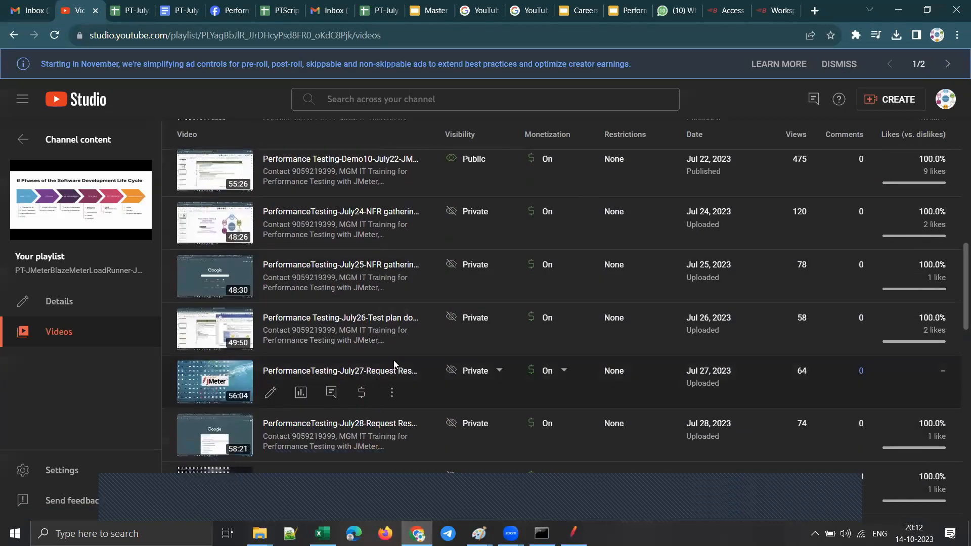
scroll(393, 360, down, 4)
scroll(405, 387, down, 10)
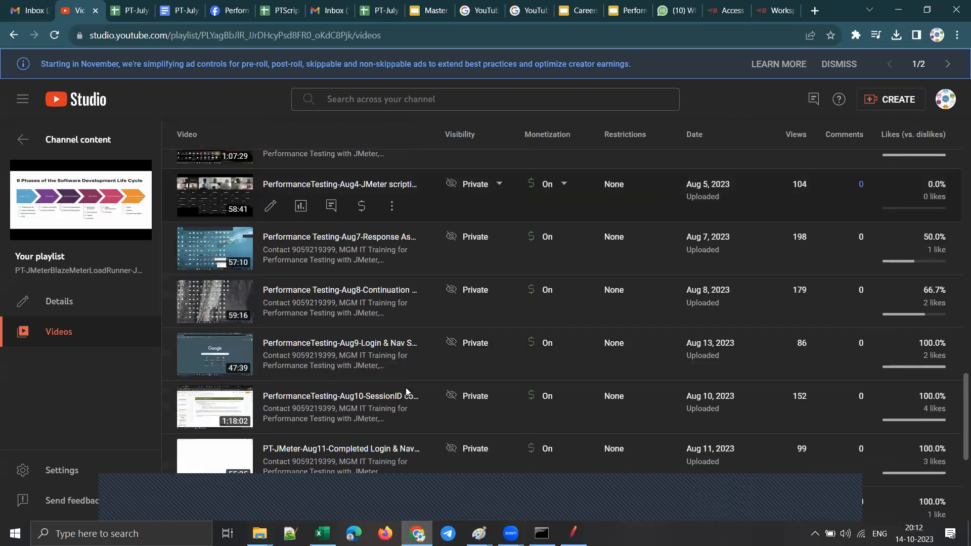
scroll(406, 387, up, 15)
scroll(405, 387, up, 8)
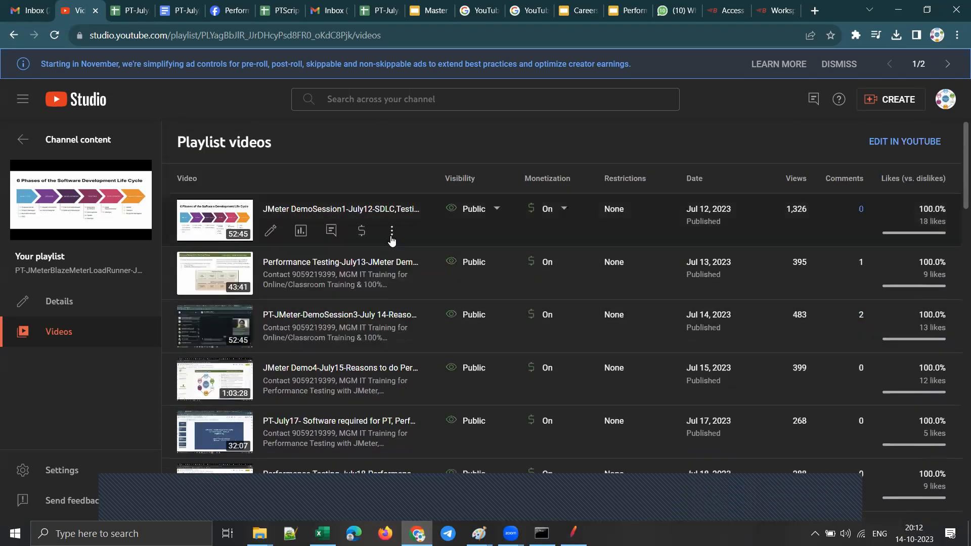
Step: Search the YouTube channel for "master blazemeter"
click(453, 99)
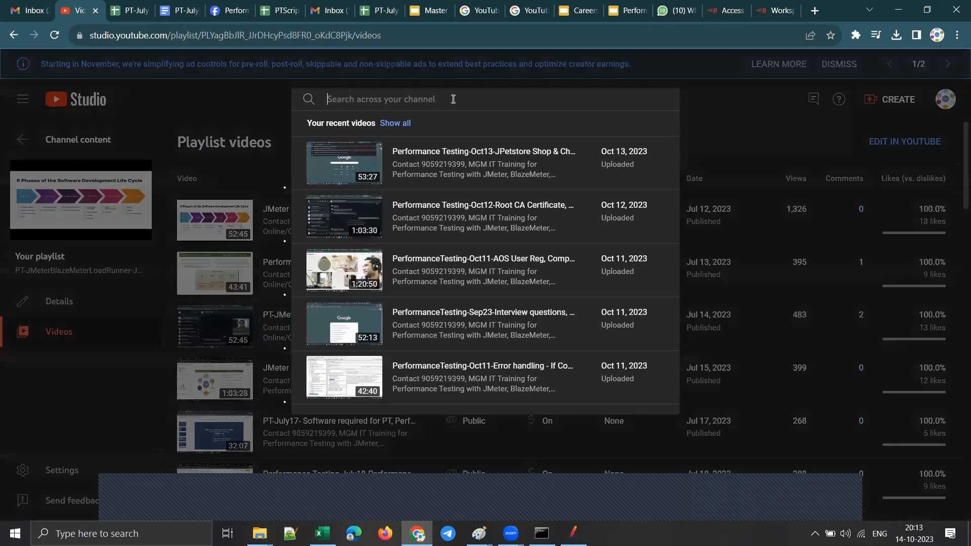
text(master)
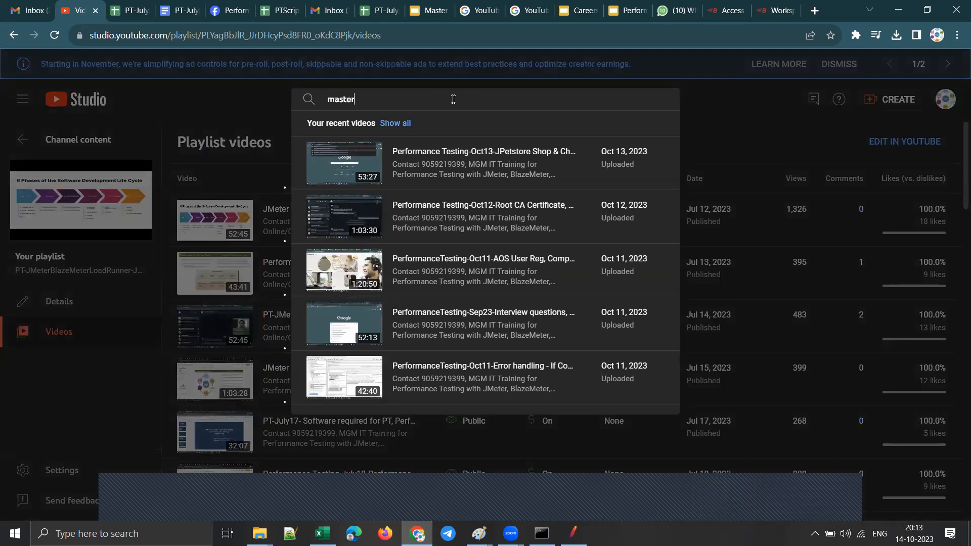
text( blazem)
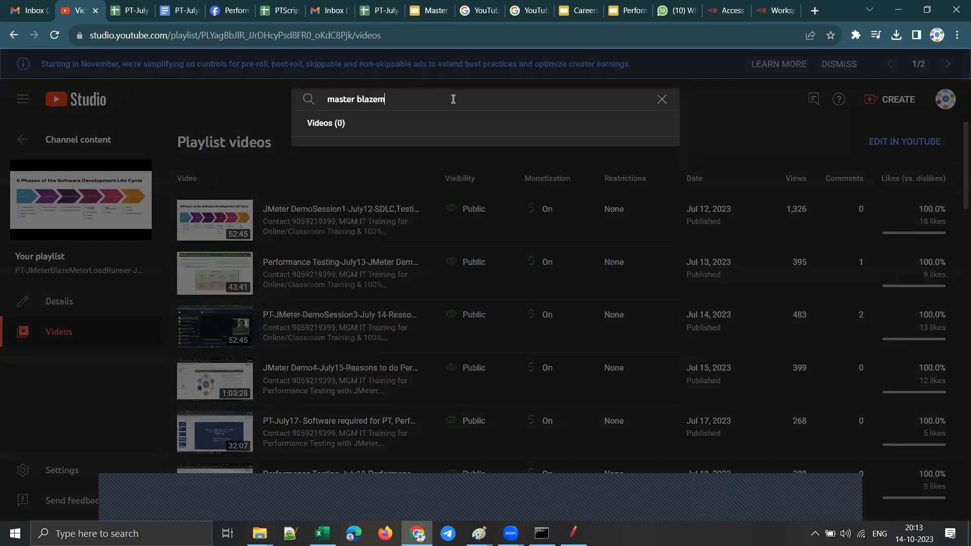
text(ter)
key(BackSpace)
key(BackSpace)
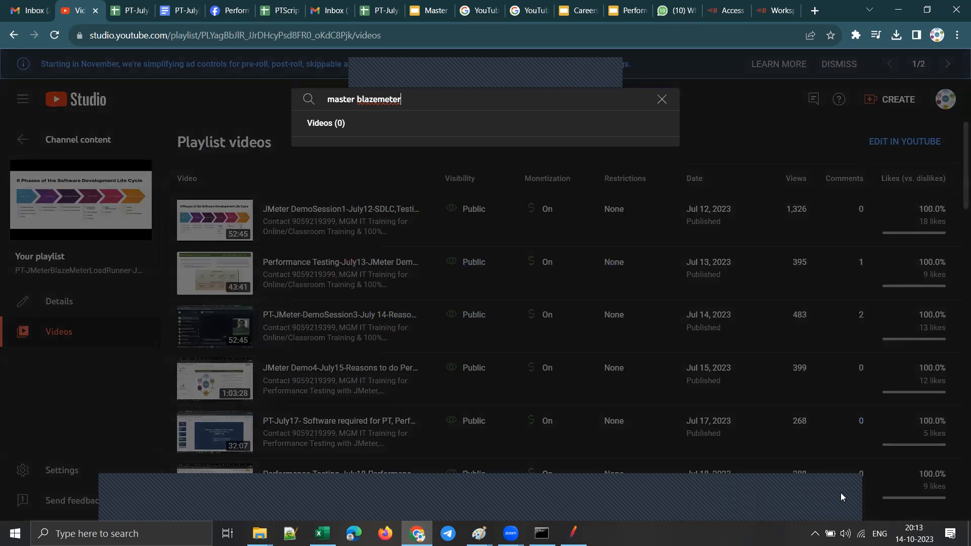
Step: Go back to the channel content's playlists and search the channel for "blazemeter"
click(80, 140)
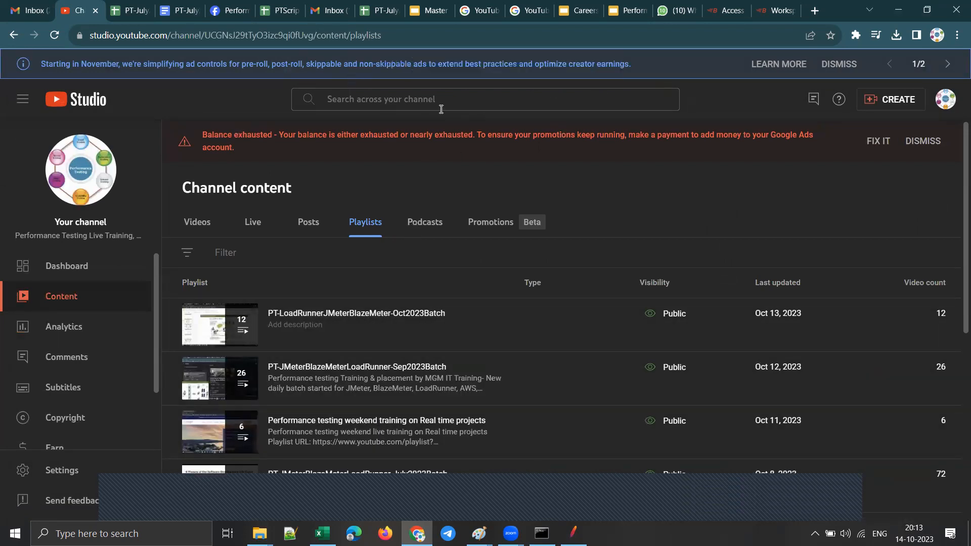
click(509, 106)
text(blaze)
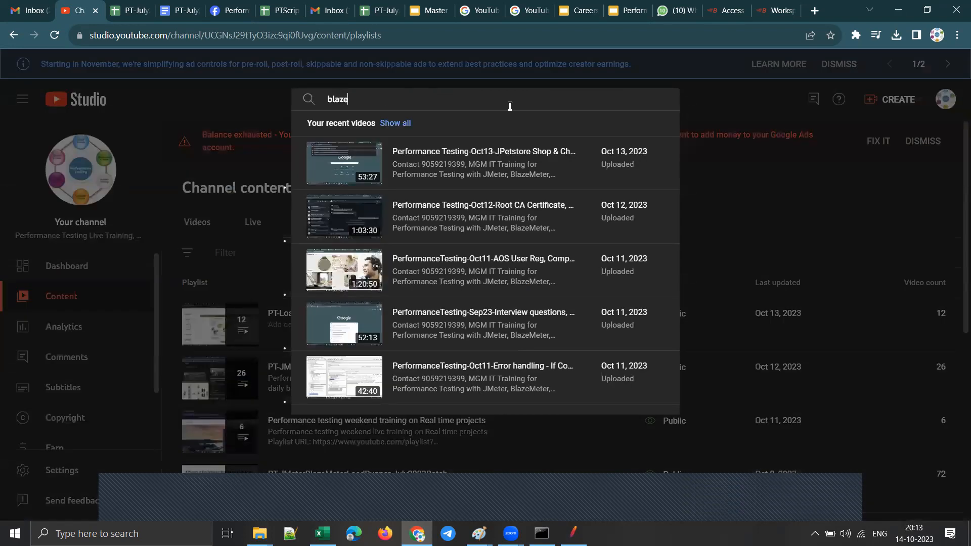
text(meter)
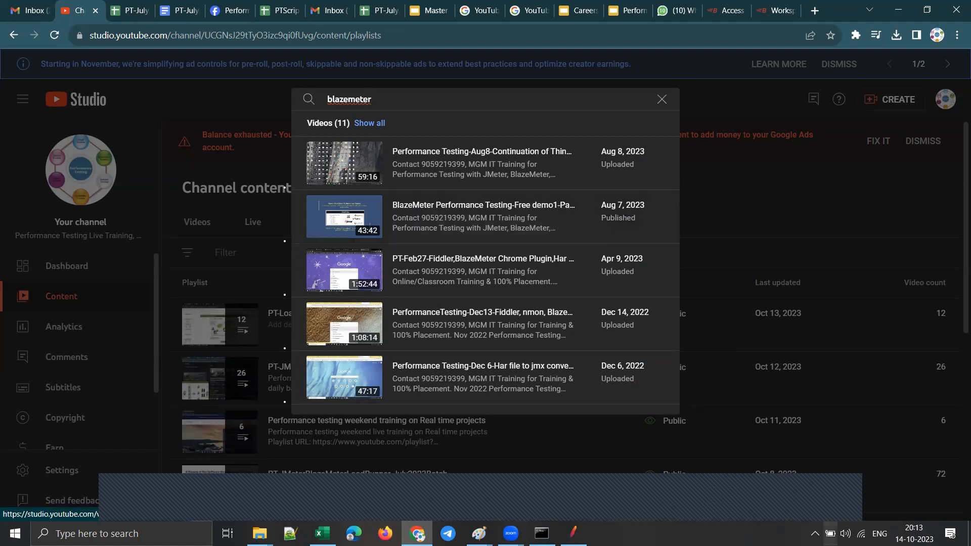
click(833, 504)
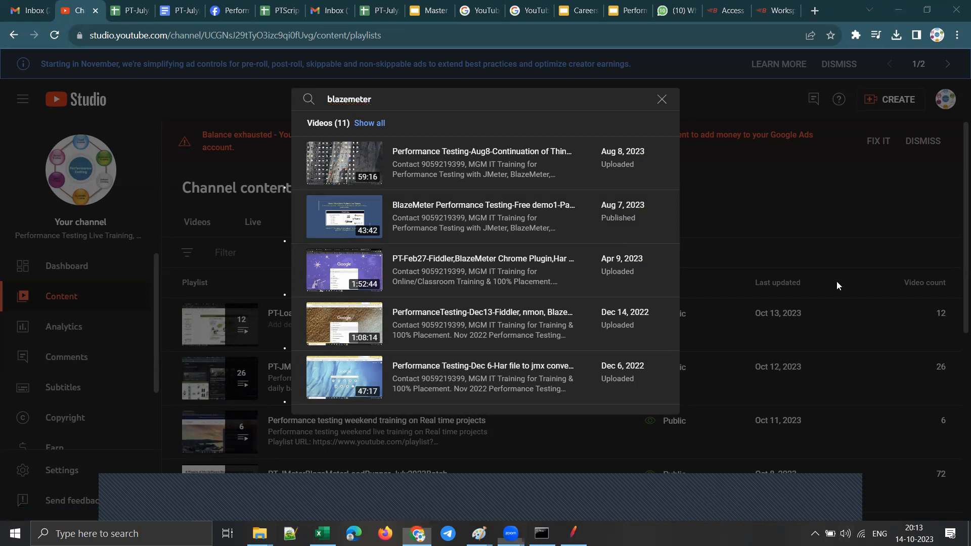
click(830, 240)
click(829, 240)
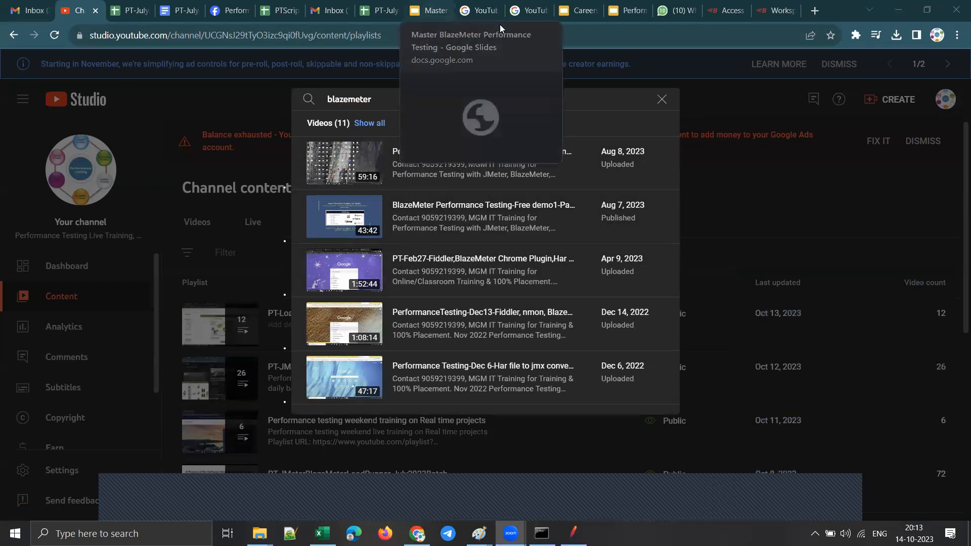
Step: Switch to the Master BlazeMeter Performance Testing presentation in Google Slides and show its title slide
click(430, 5)
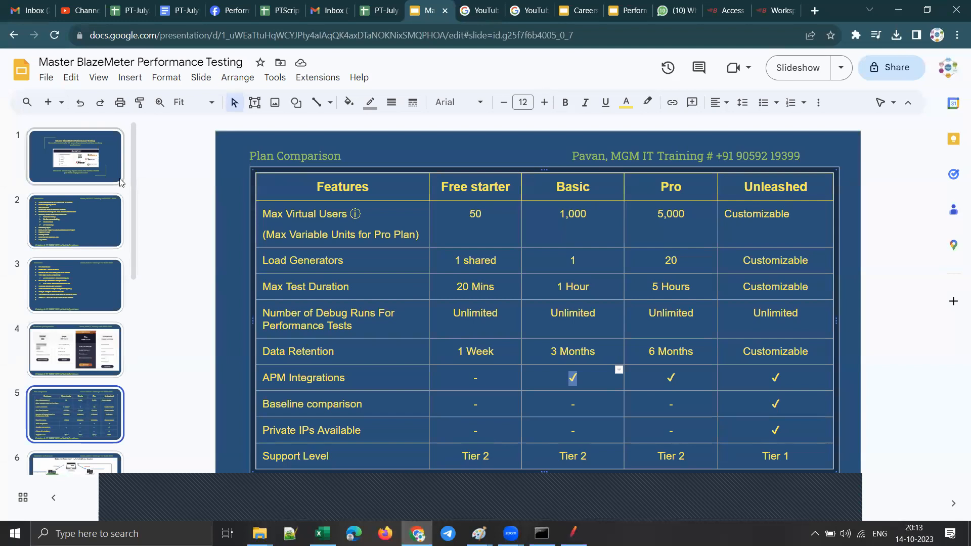
click(78, 160)
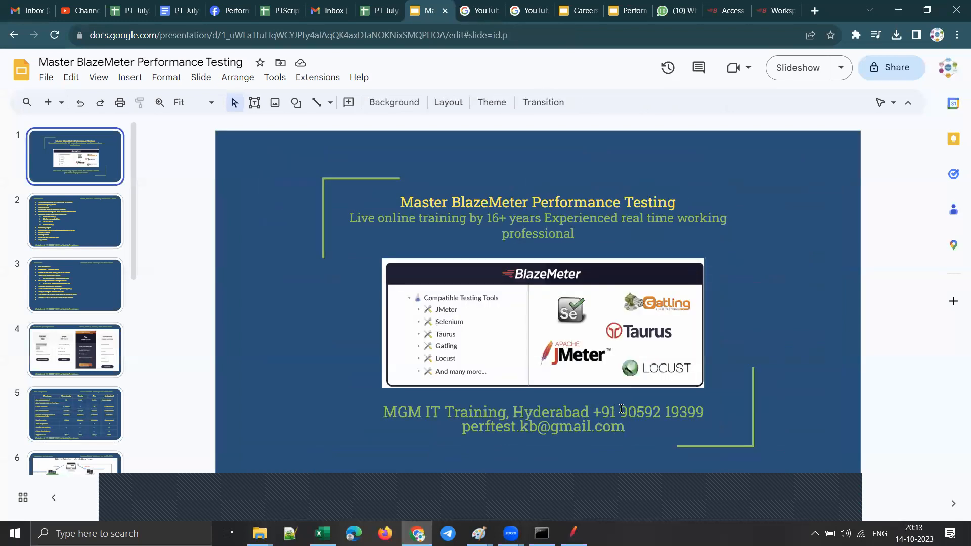